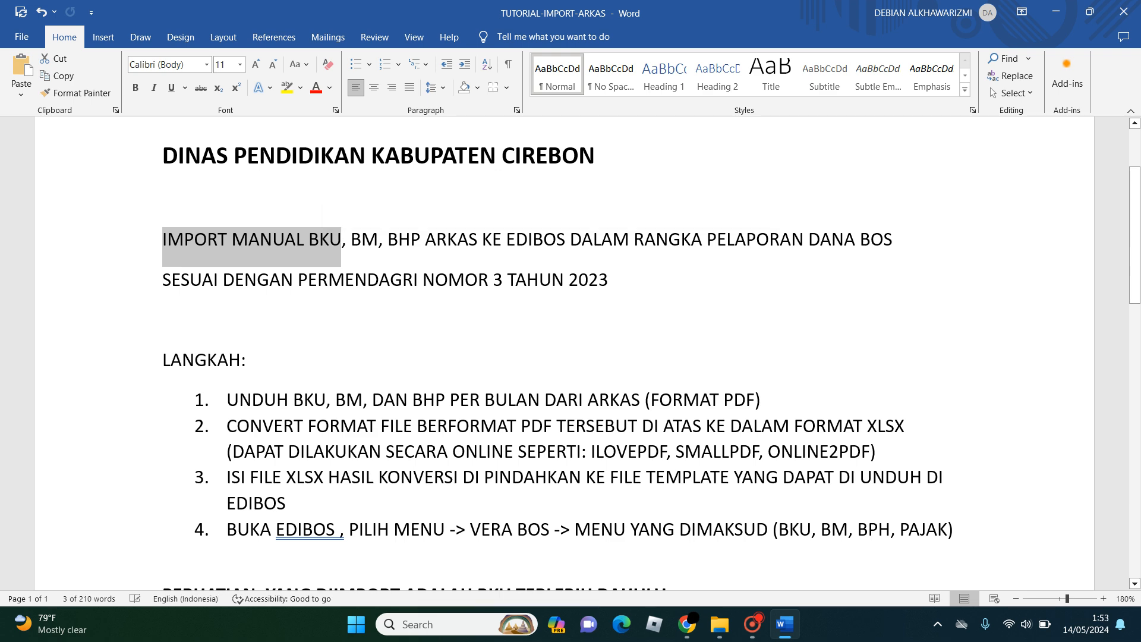
- Review the document's title lines on manually importing BKU, BM and BHP from ARKAS to EDIBOS and the regulation they cite
left_click_drag(308, 239, 421, 239)
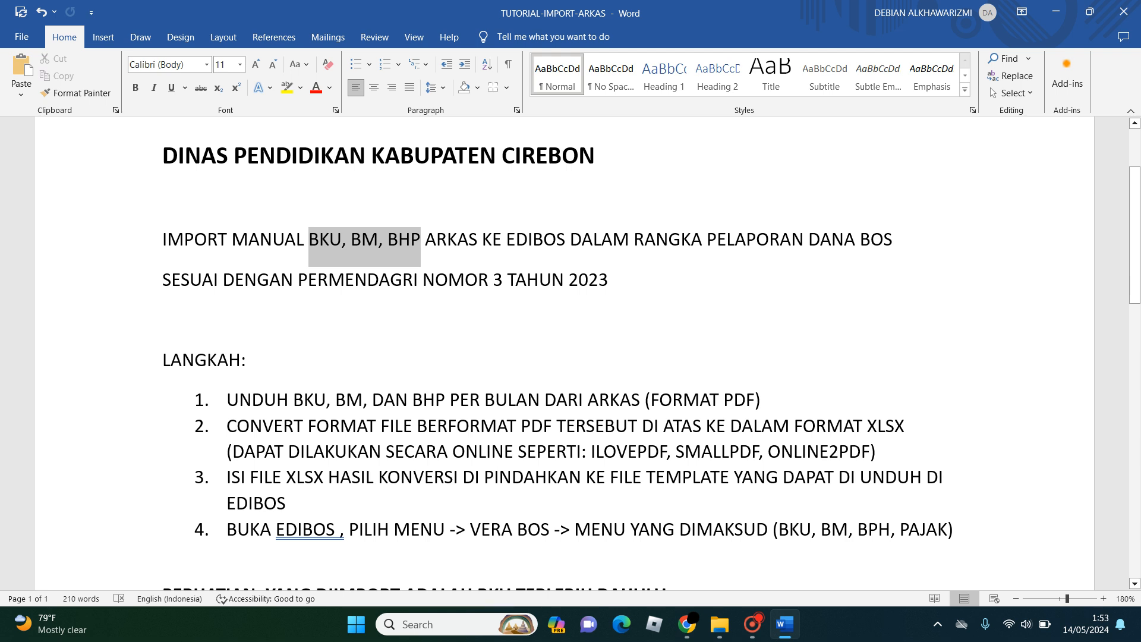
left_click(425, 240)
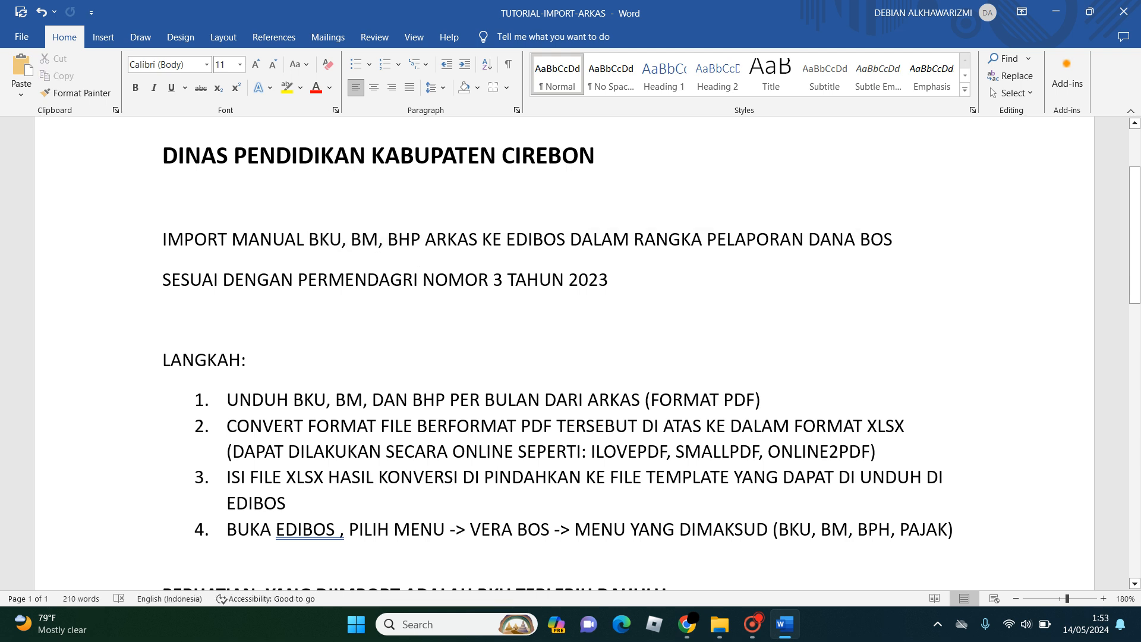
left_click_drag(425, 240, 570, 239)
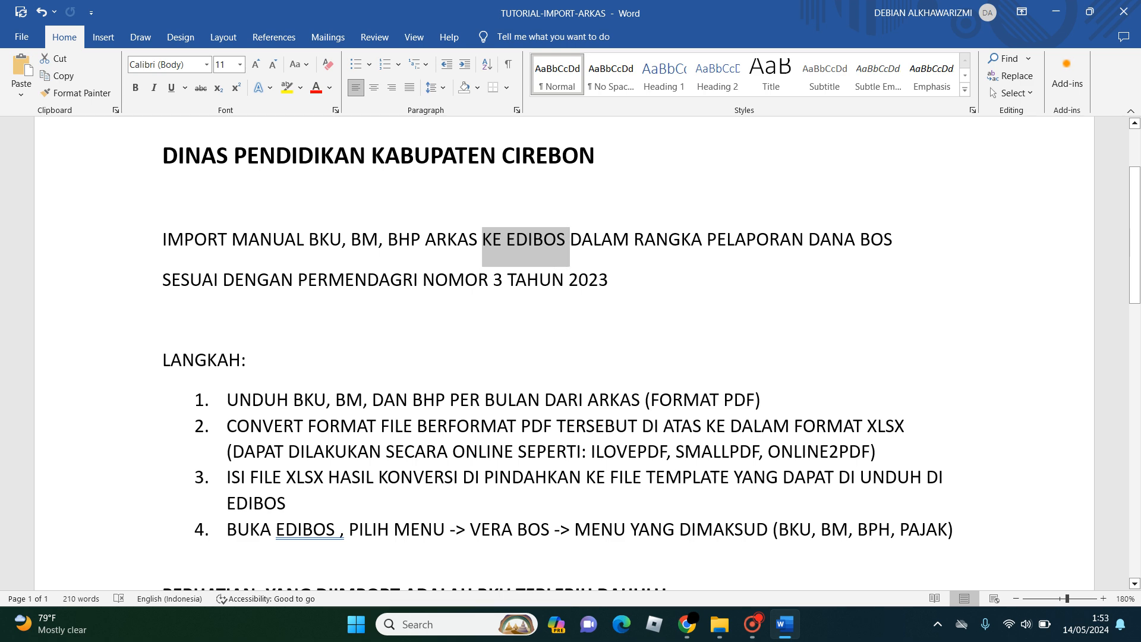
left_click(608, 280)
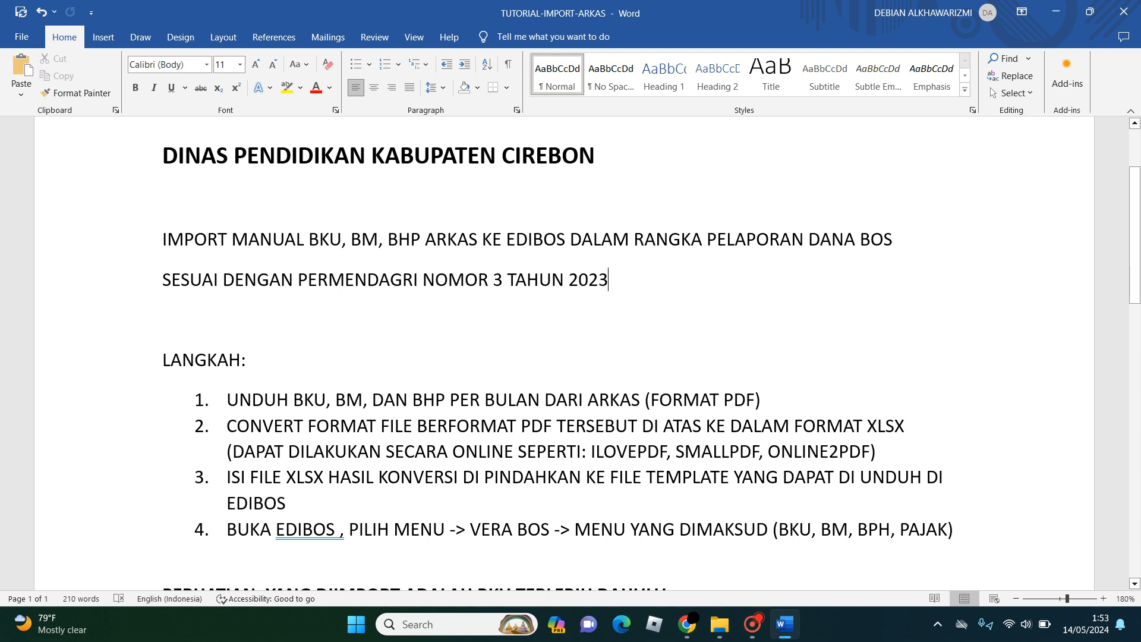
left_click_drag(297, 279, 608, 280)
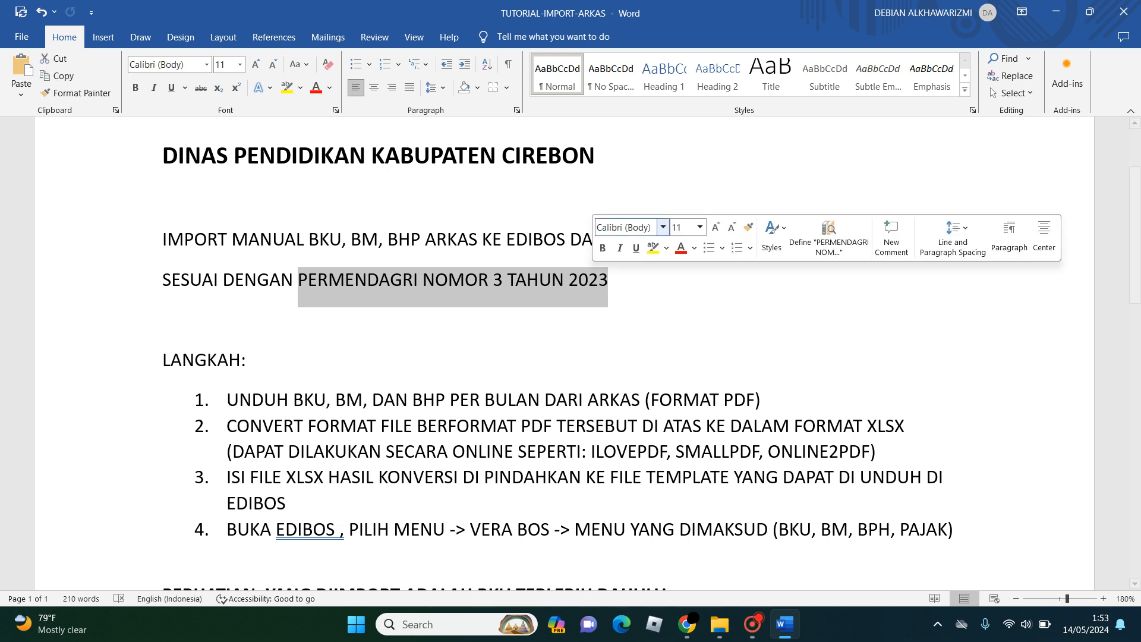
left_click(163, 200)
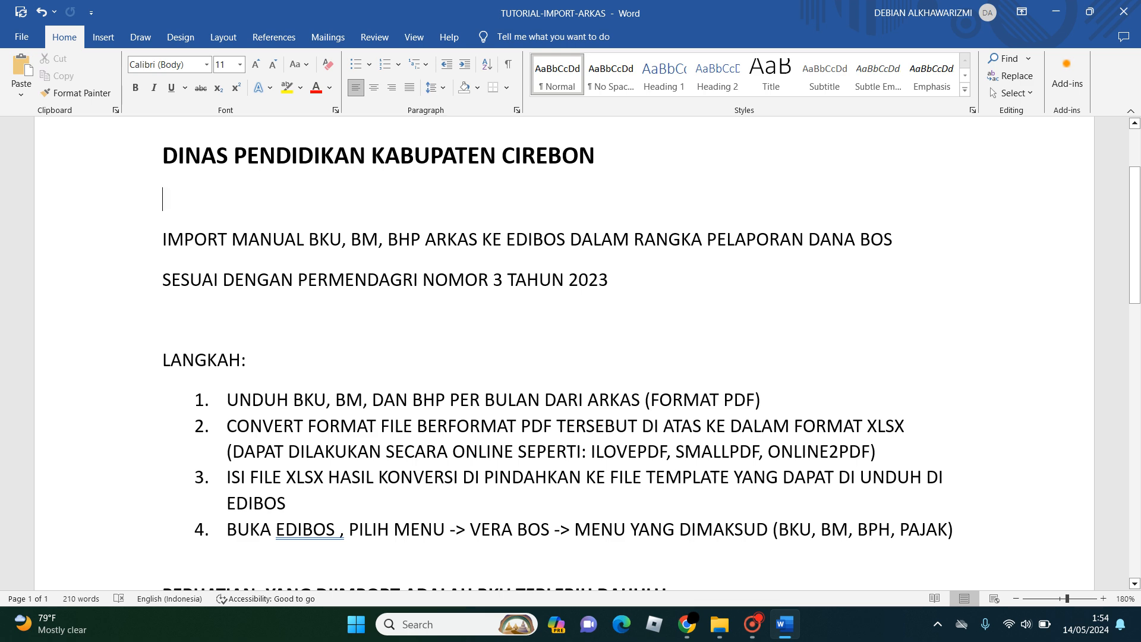
scroll(570, 357, "down", 4)
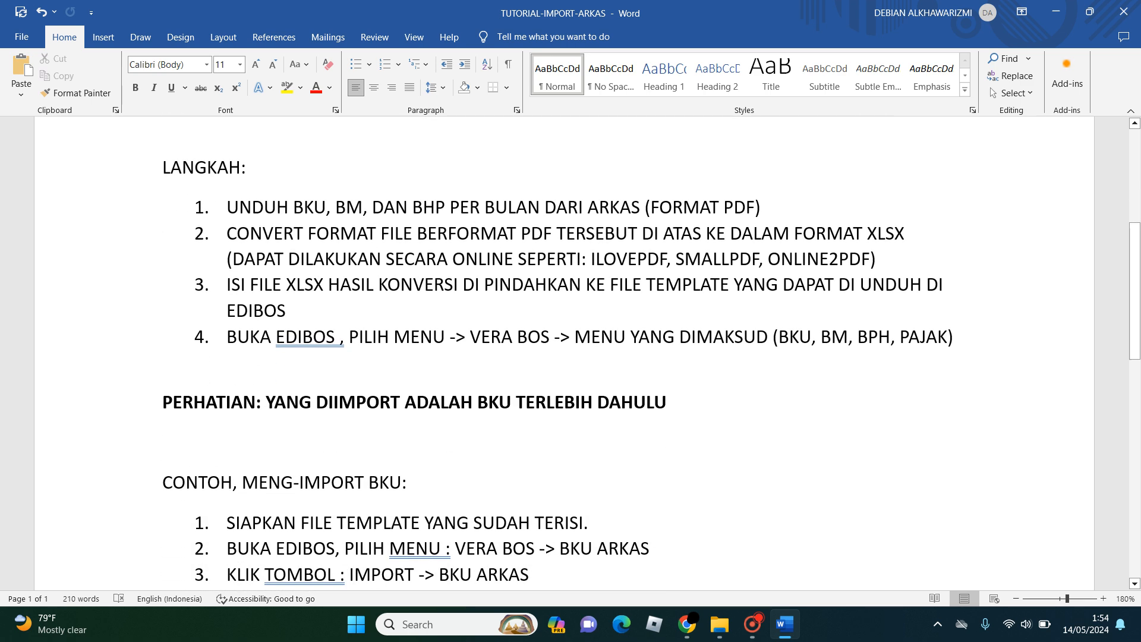
scroll(571, 356, "up", 5)
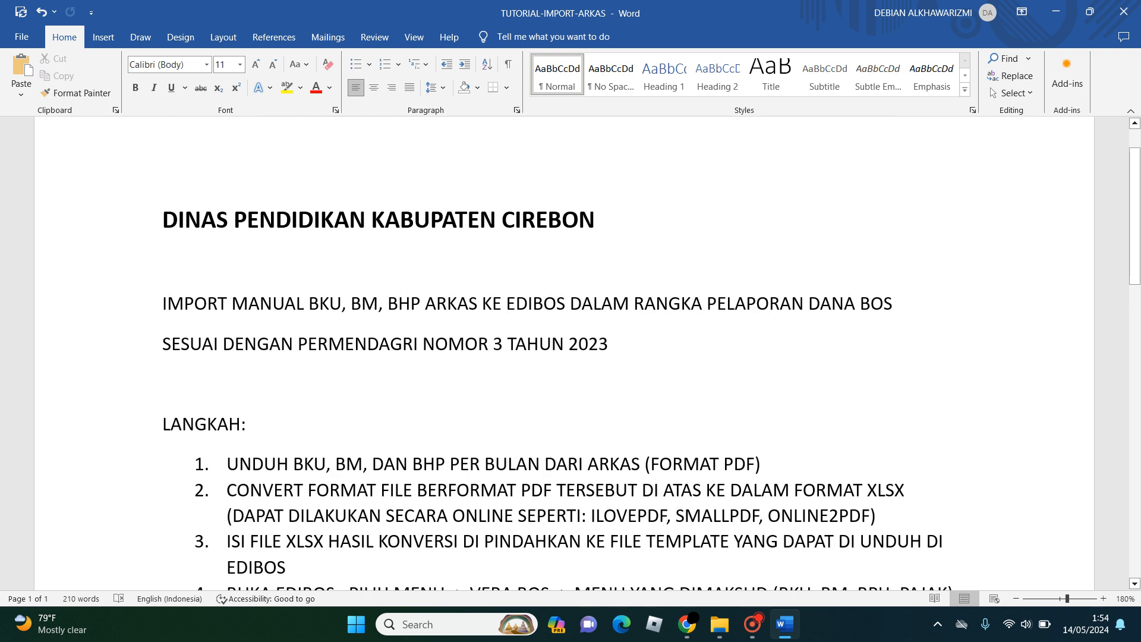
left_click_drag(163, 305, 860, 304)
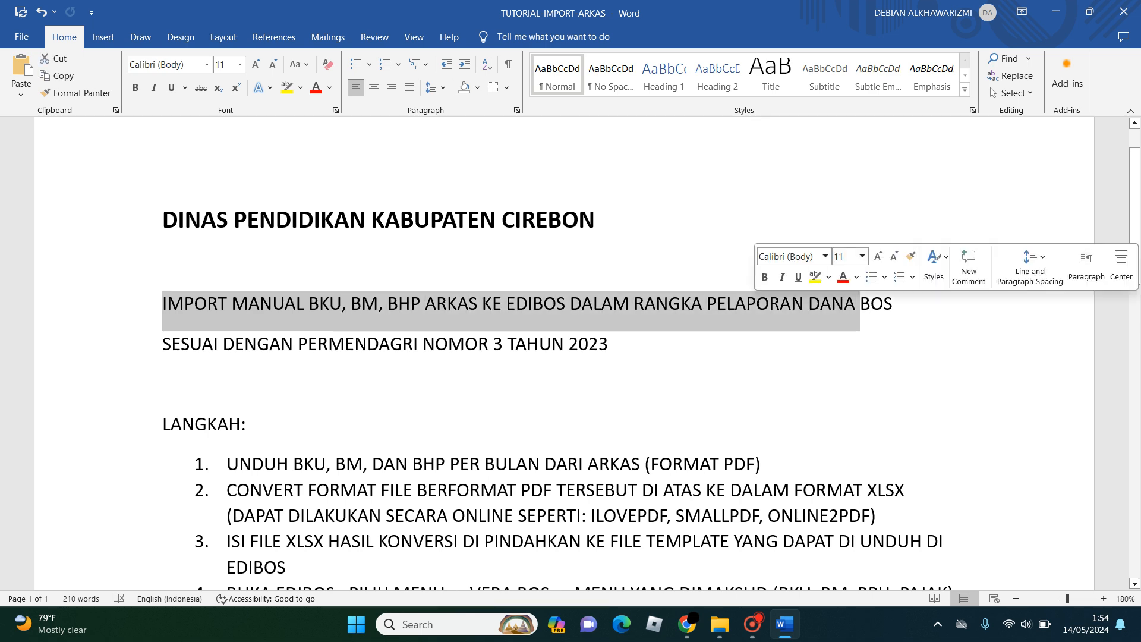
- Examine step 1 of the LANGKAH list for which monthly reports to download from ARKAS and in which file format
scroll(860, 305, "down", 3)
scroll(565, 357, "down", 2)
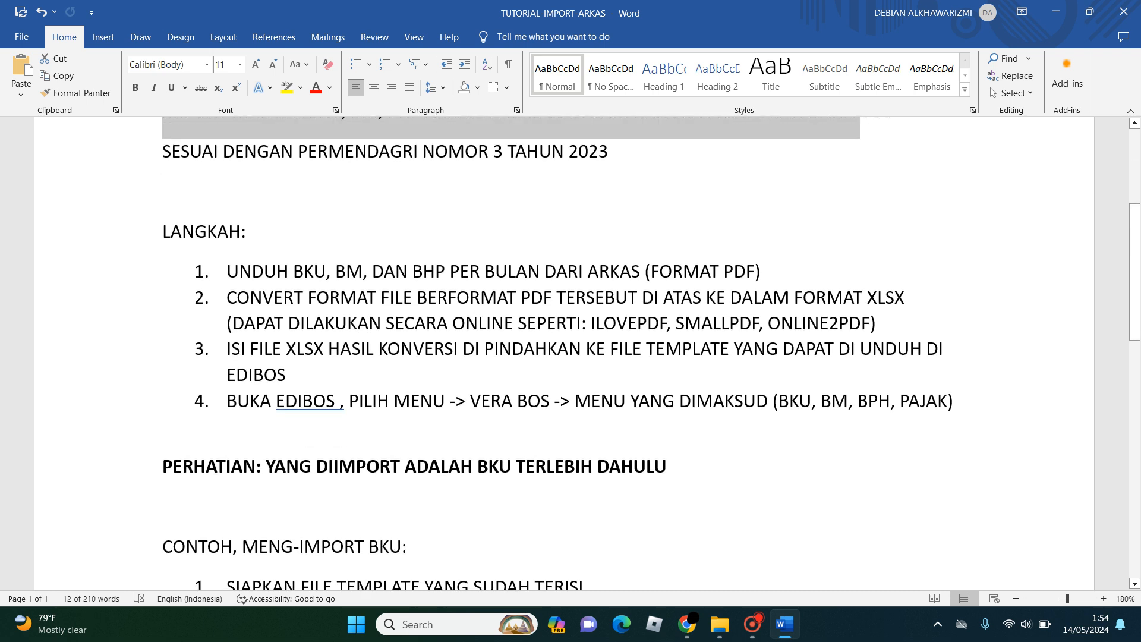
left_click_drag(226, 271, 335, 271)
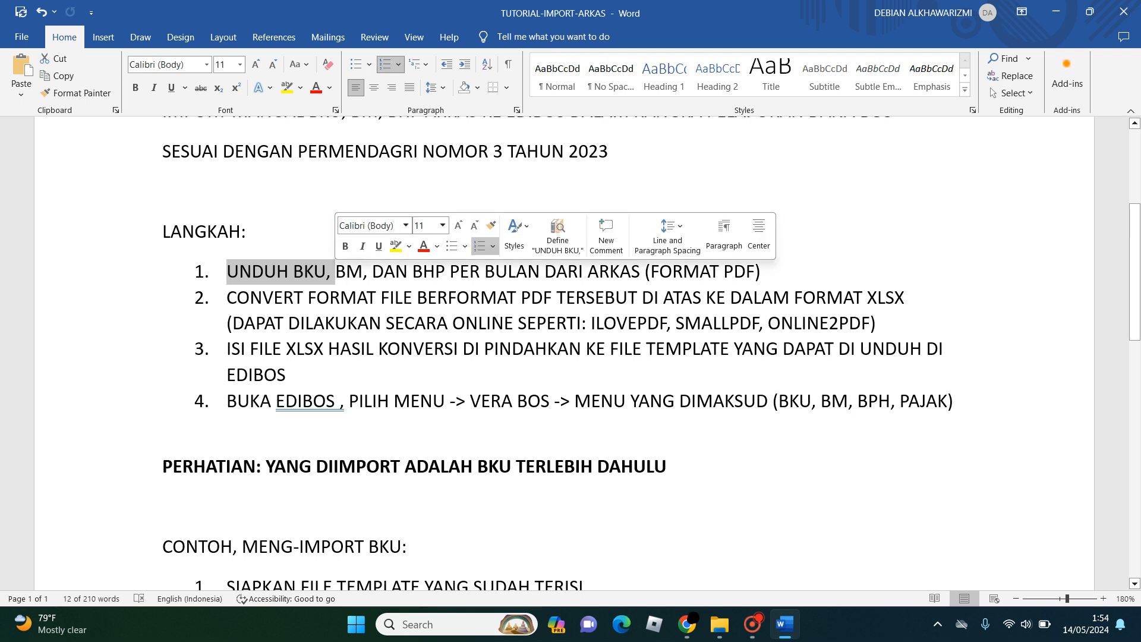
left_click(314, 271)
left_click_drag(293, 271, 326, 271)
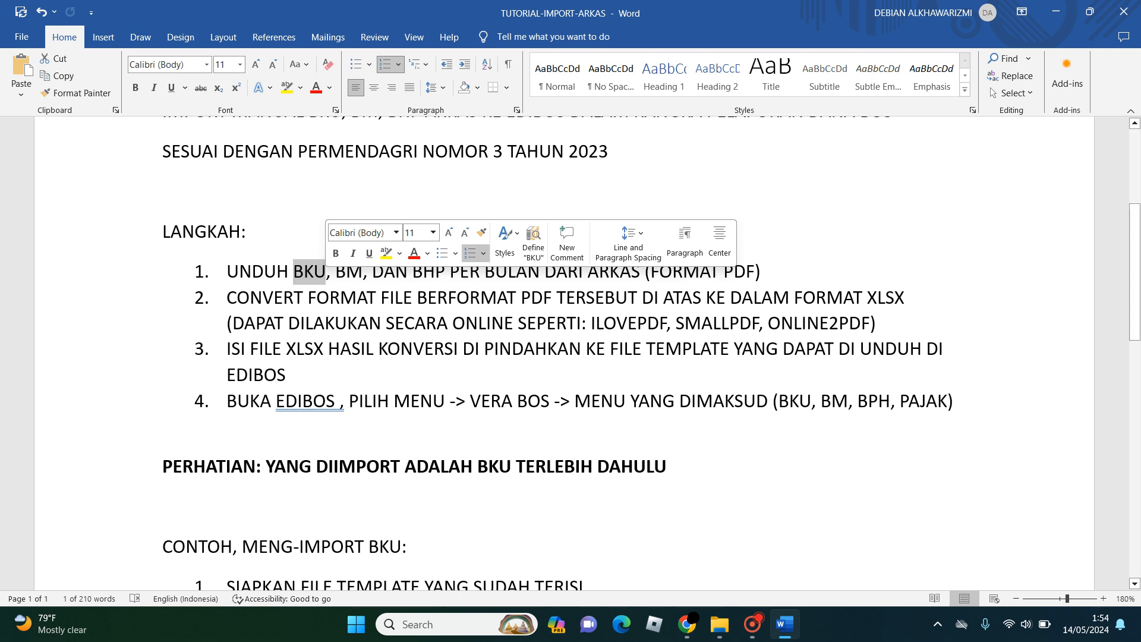
left_click(247, 231)
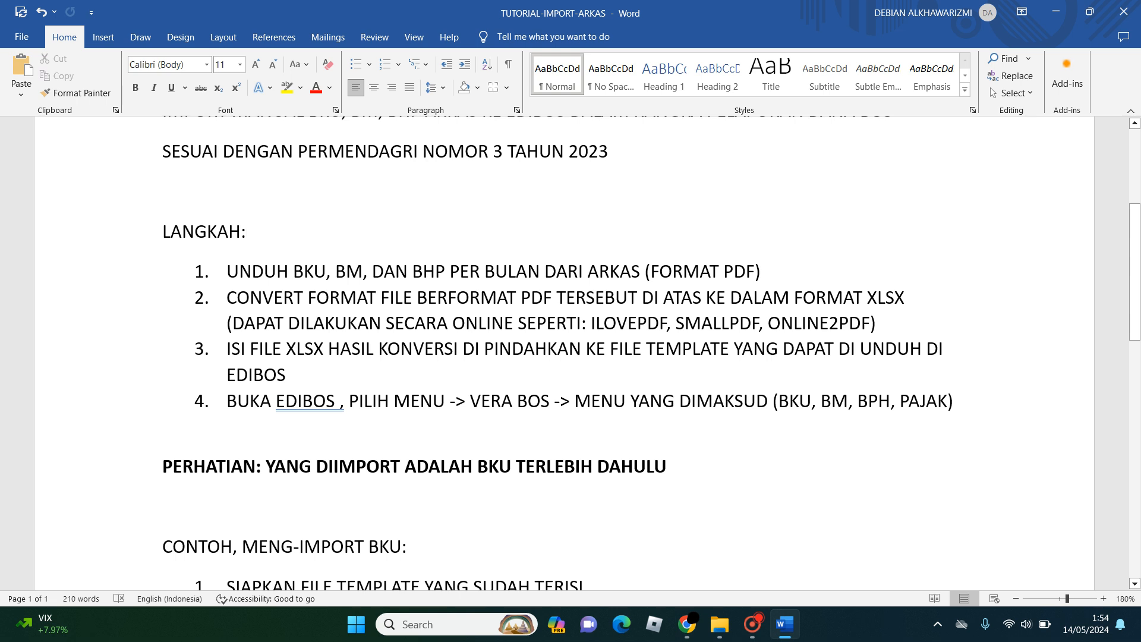
left_click_drag(723, 271, 755, 271)
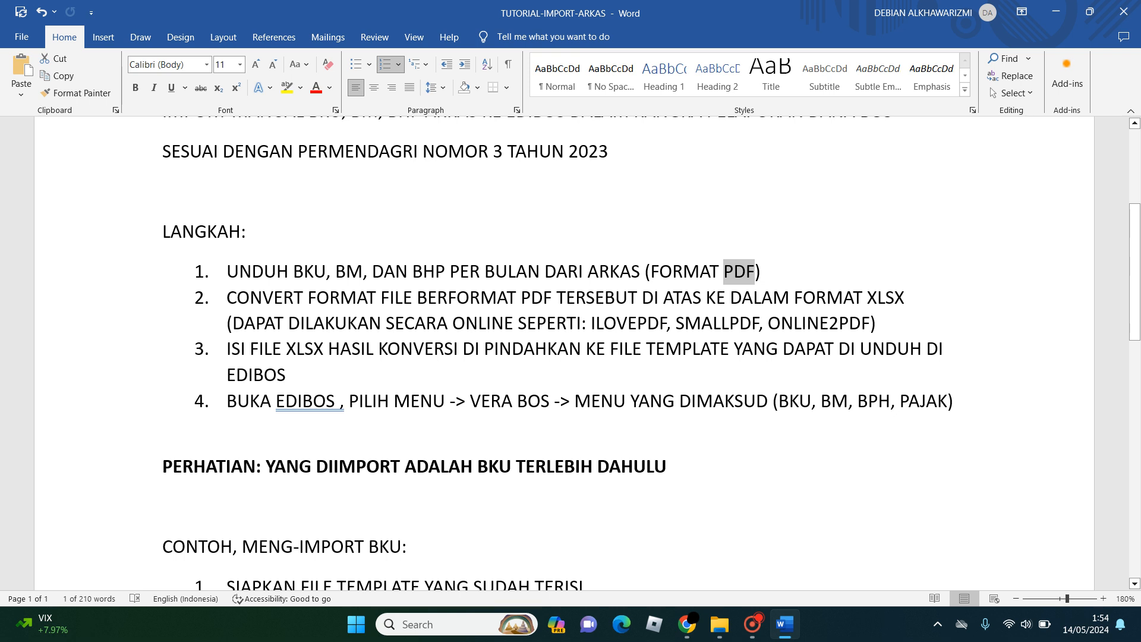
left_click_drag(293, 271, 326, 271)
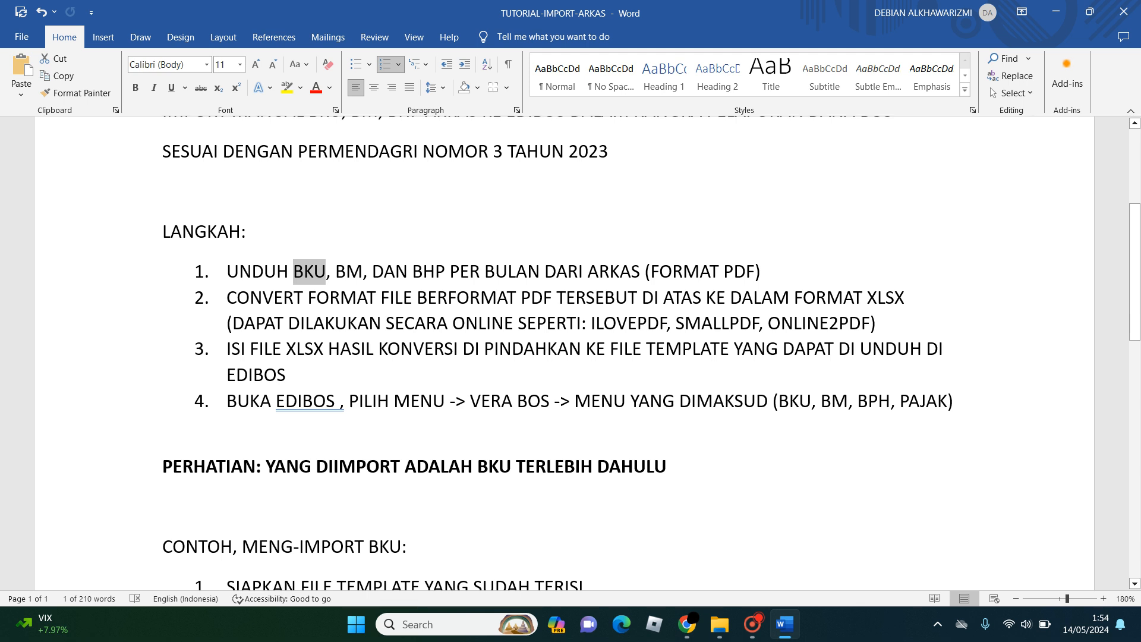
left_click_drag(336, 271, 445, 271)
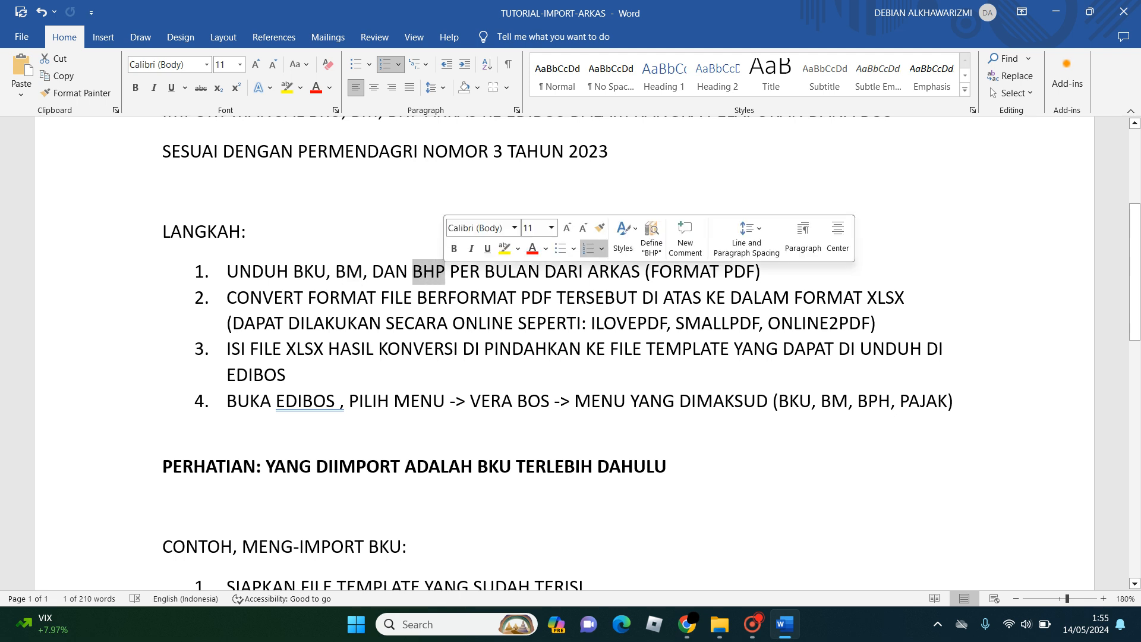
left_click(760, 272)
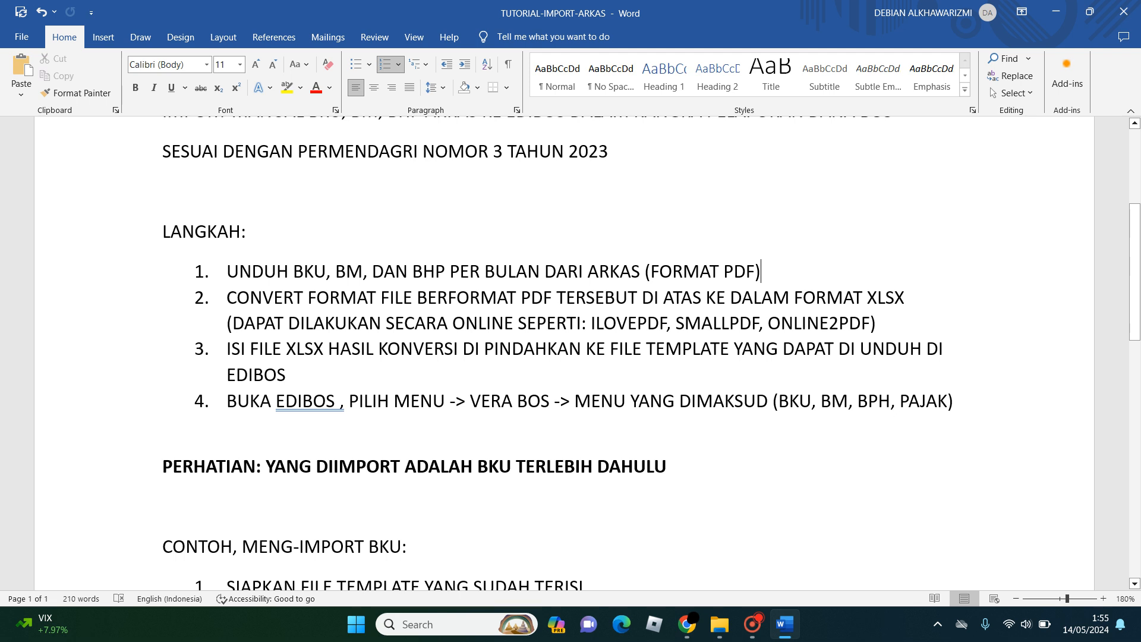
left_click_drag(226, 271, 770, 272)
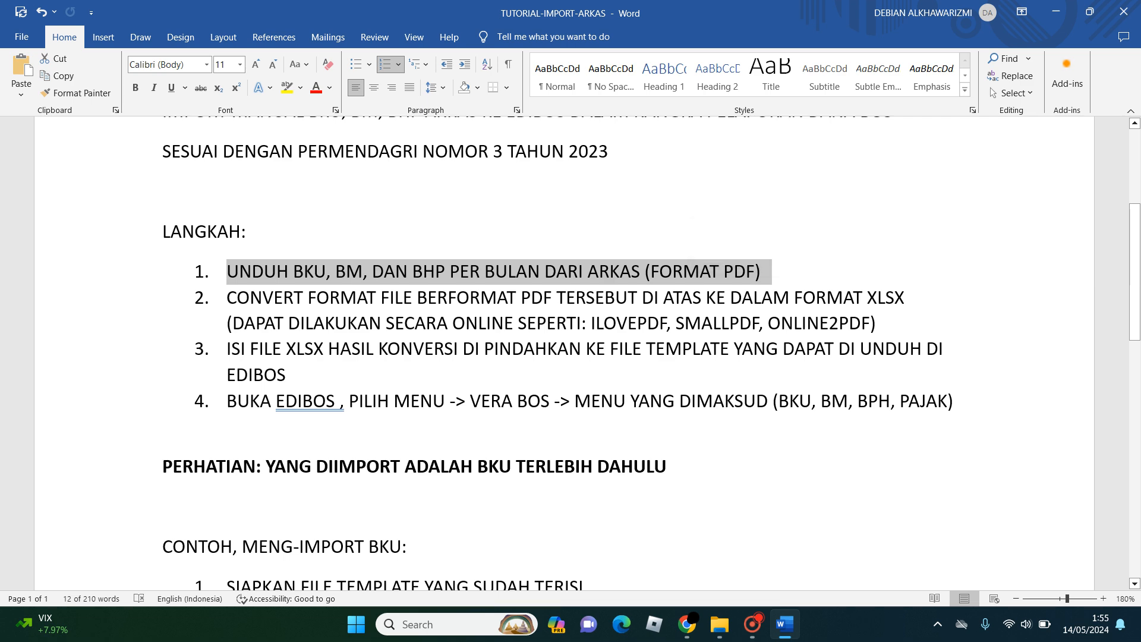
left_click(247, 232)
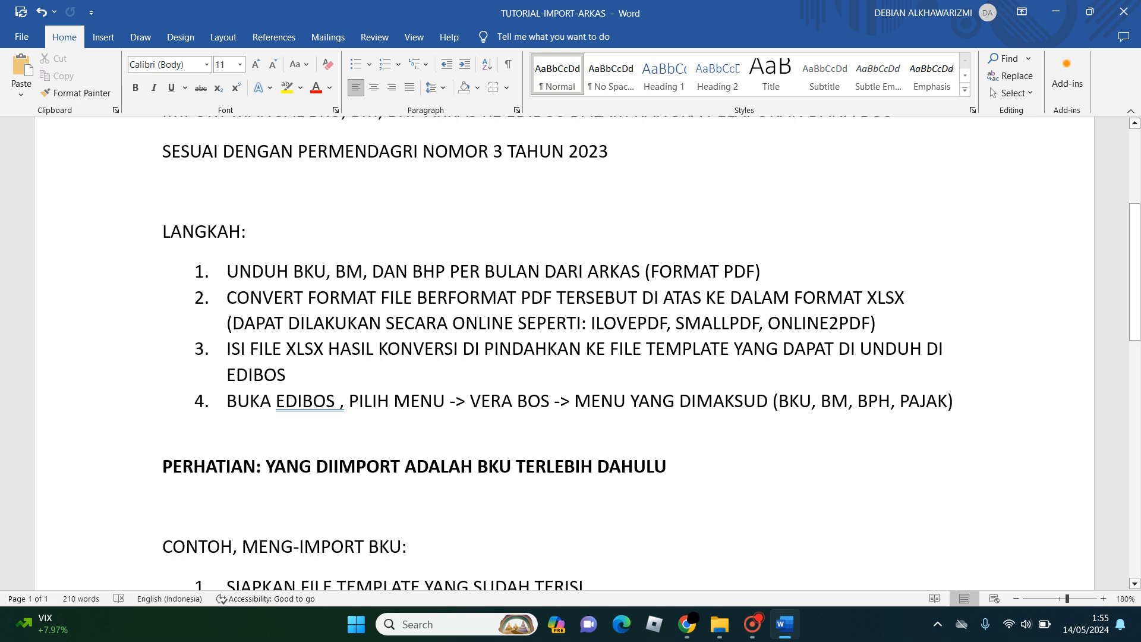
left_click_drag(651, 272, 755, 272)
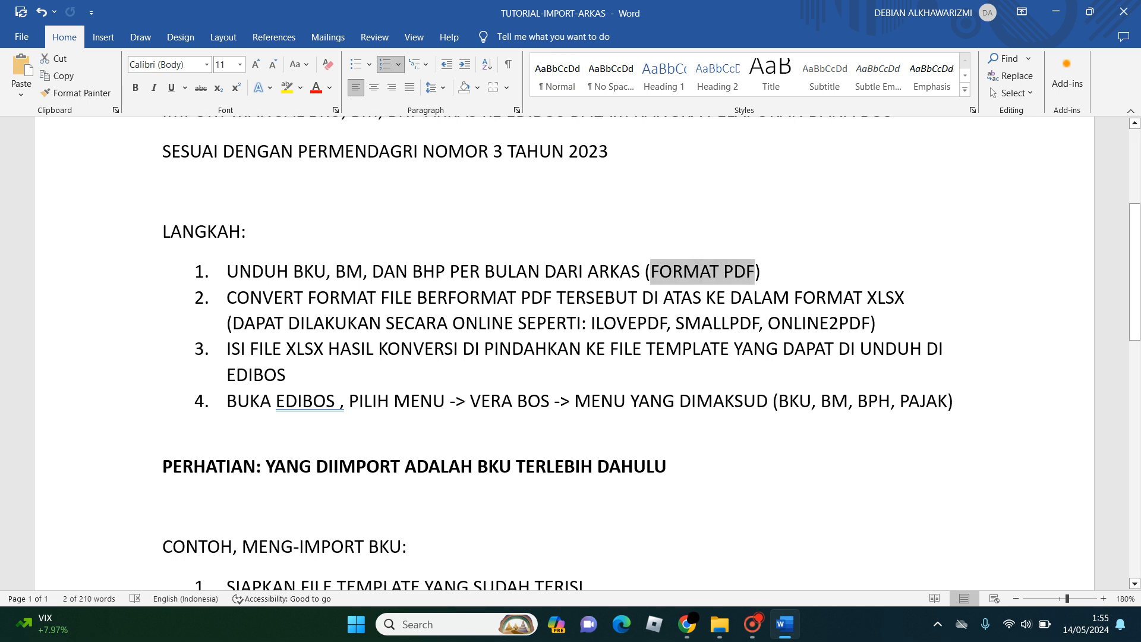
left_click(228, 232)
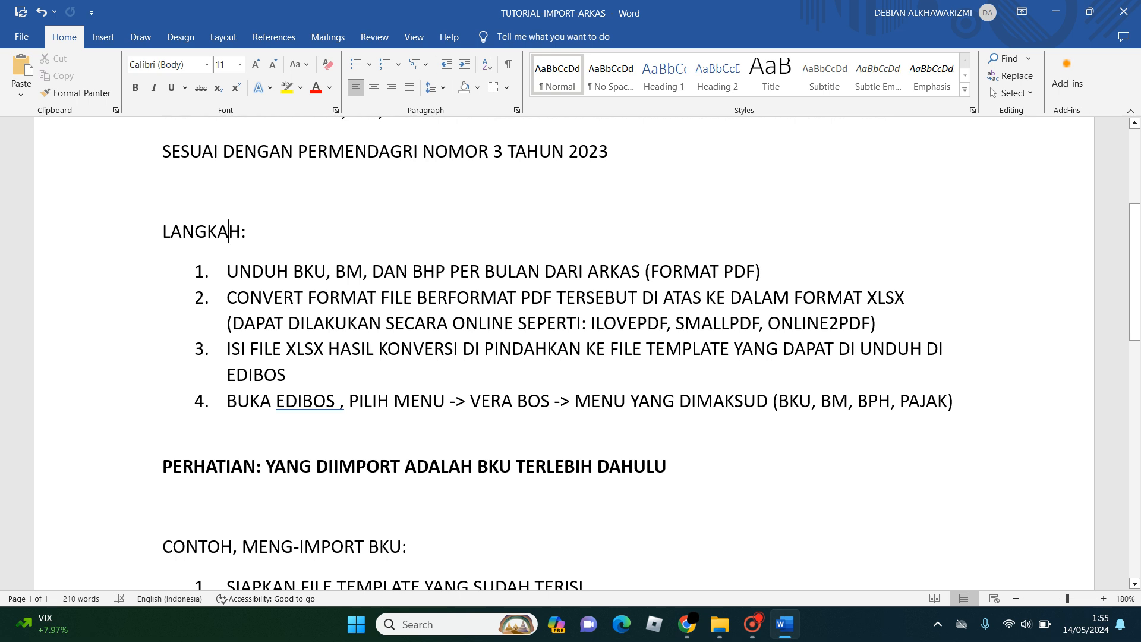
- Examine step 2 of the LANGKAH list for the target format and the suggested online PDF converters
left_click_drag(227, 298, 915, 300)
left_click(906, 302)
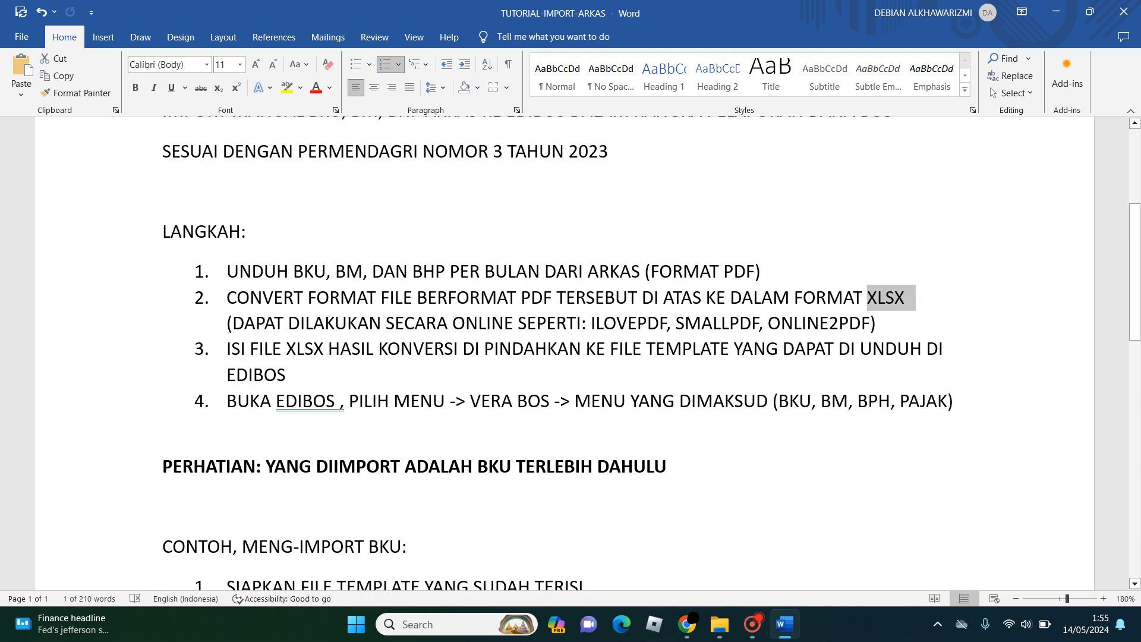
left_click_drag(233, 324, 590, 323)
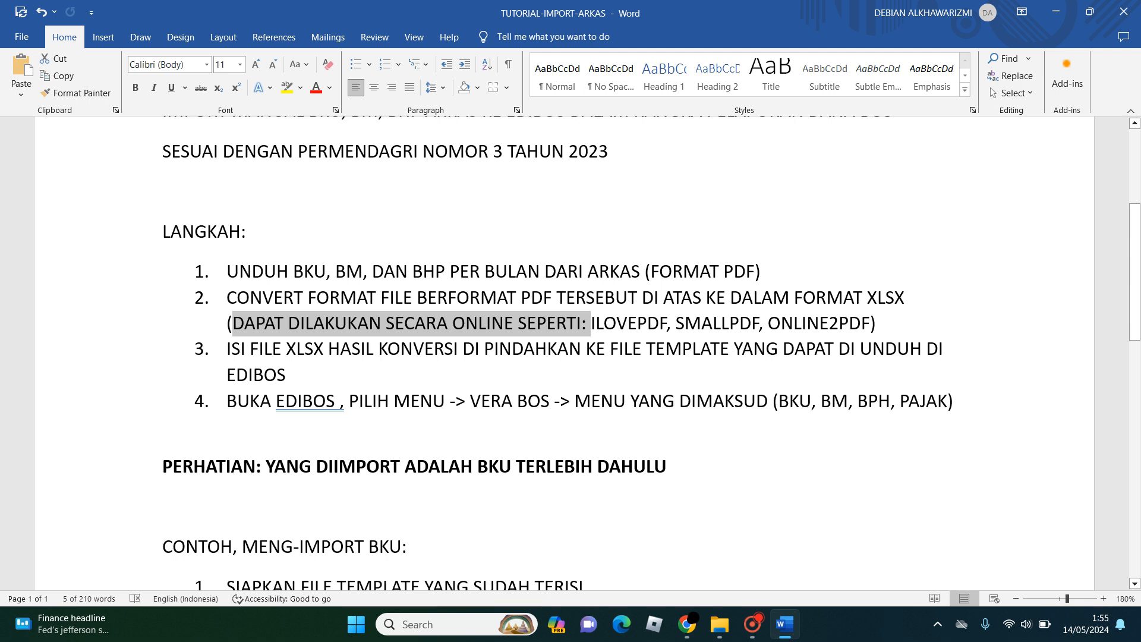
left_click_drag(592, 324, 666, 323)
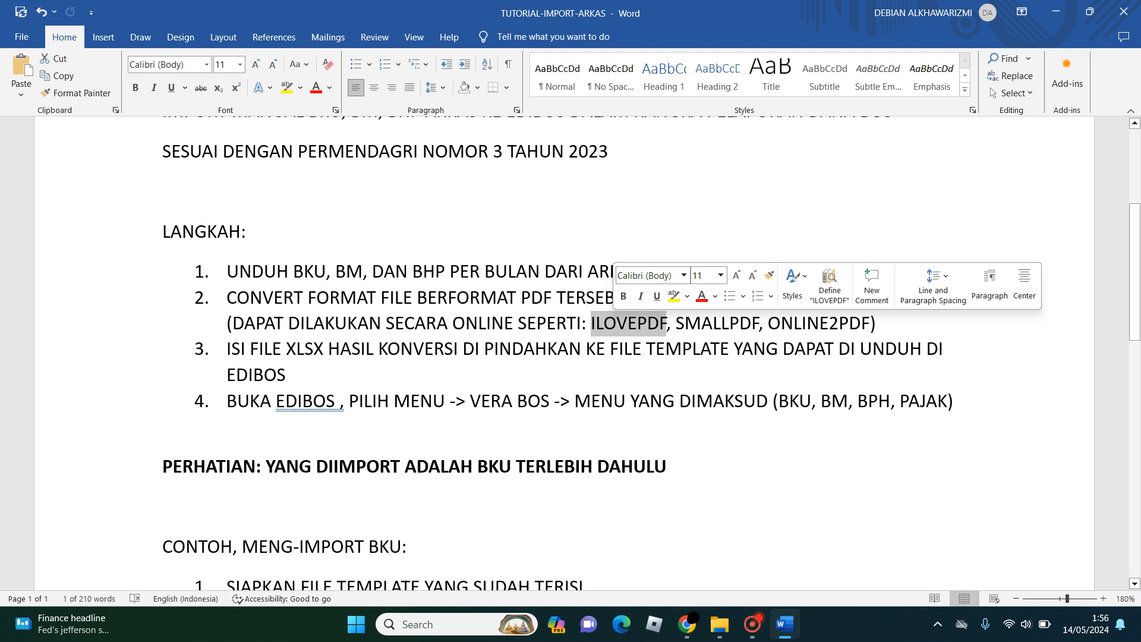
left_click(450, 272)
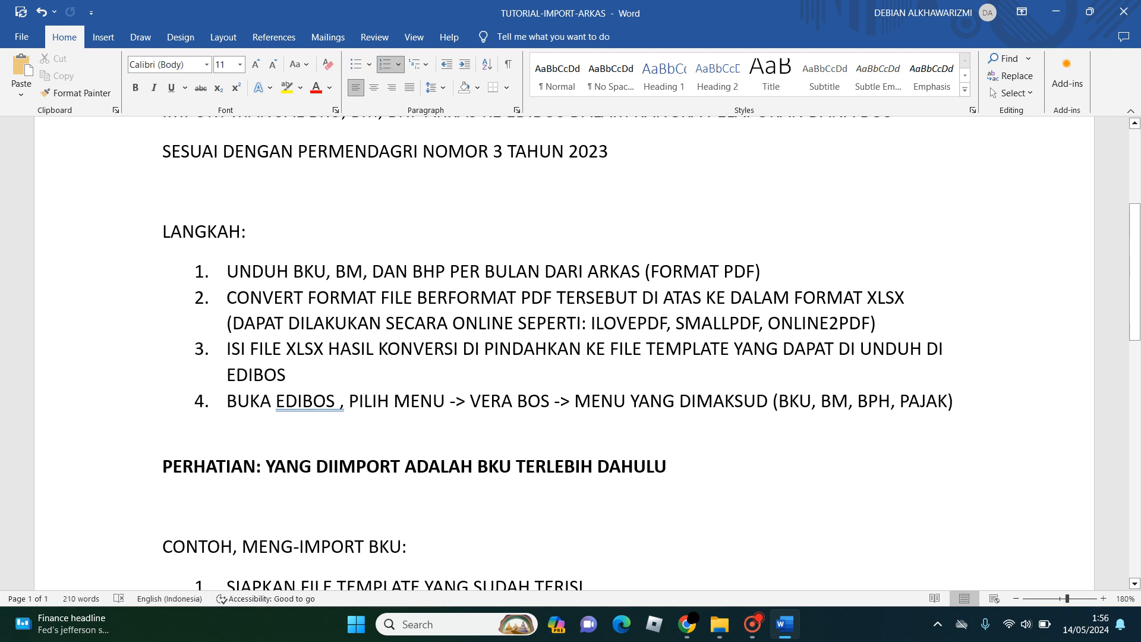
- Switch to File Explorer and look over the smpn1suranenggala BKU, BM and BPH PDF files in the VerA folder
left_click(720, 624)
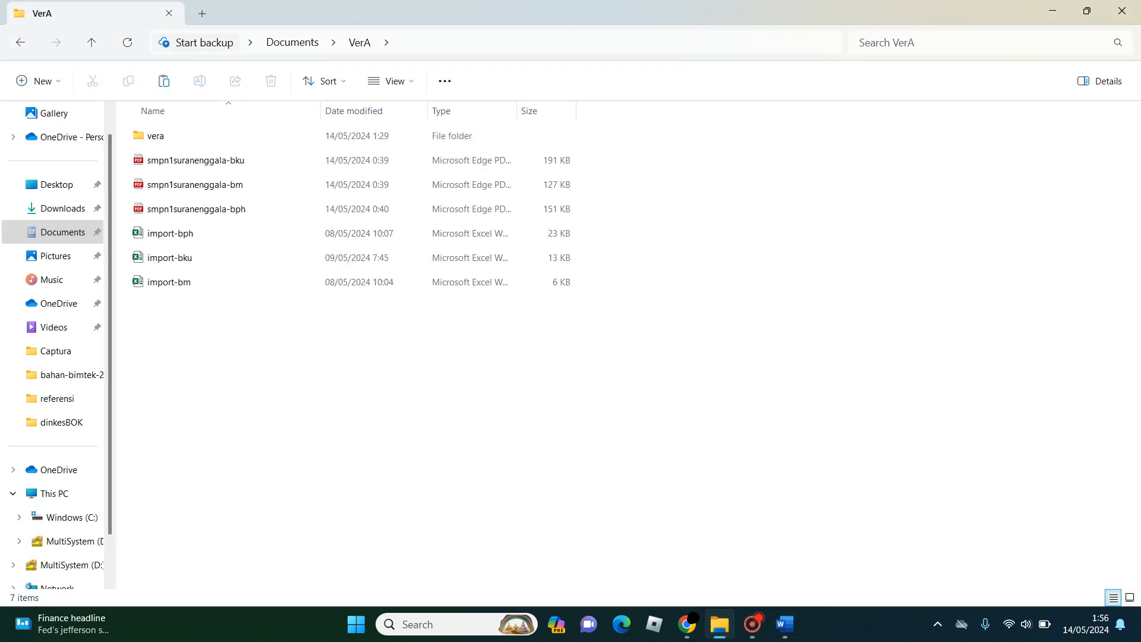
left_click(196, 160)
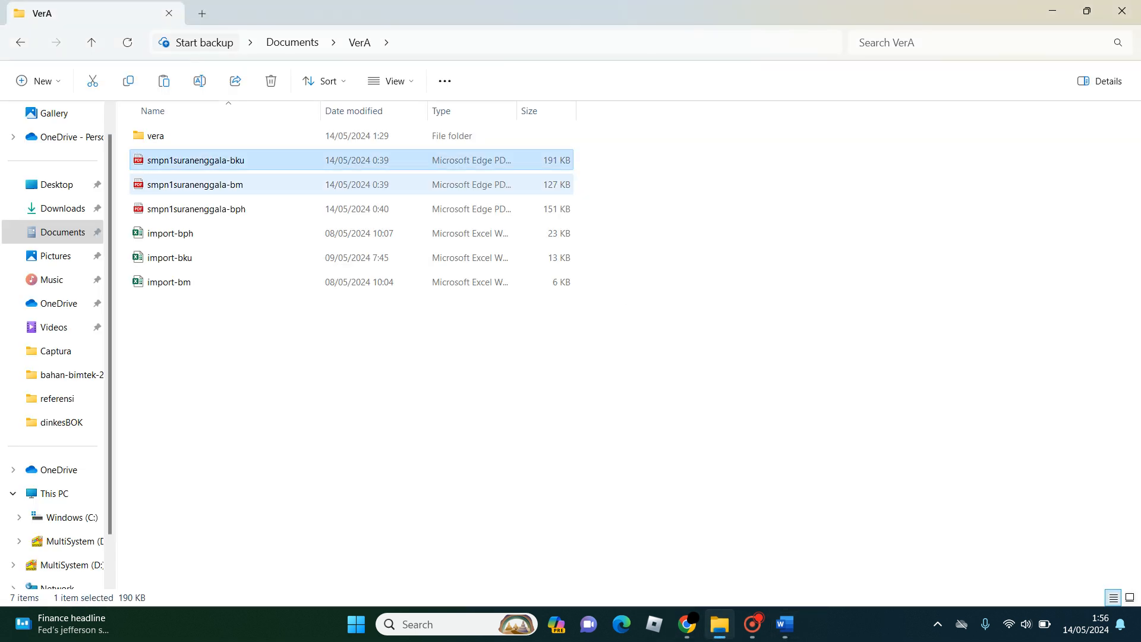
left_click(196, 185)
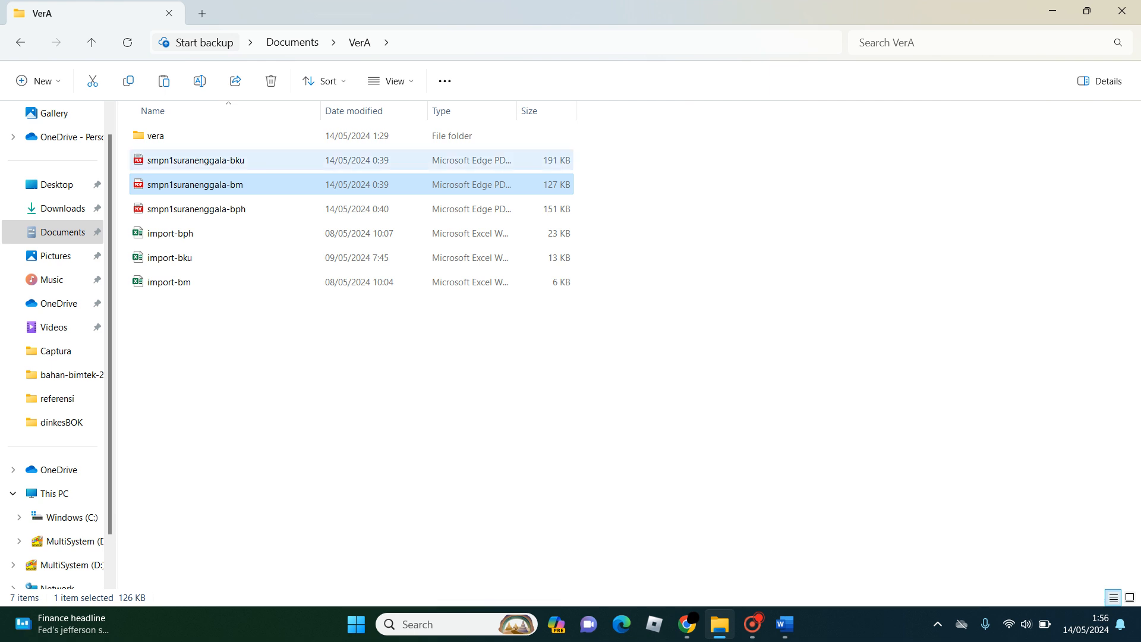
left_click(202, 160)
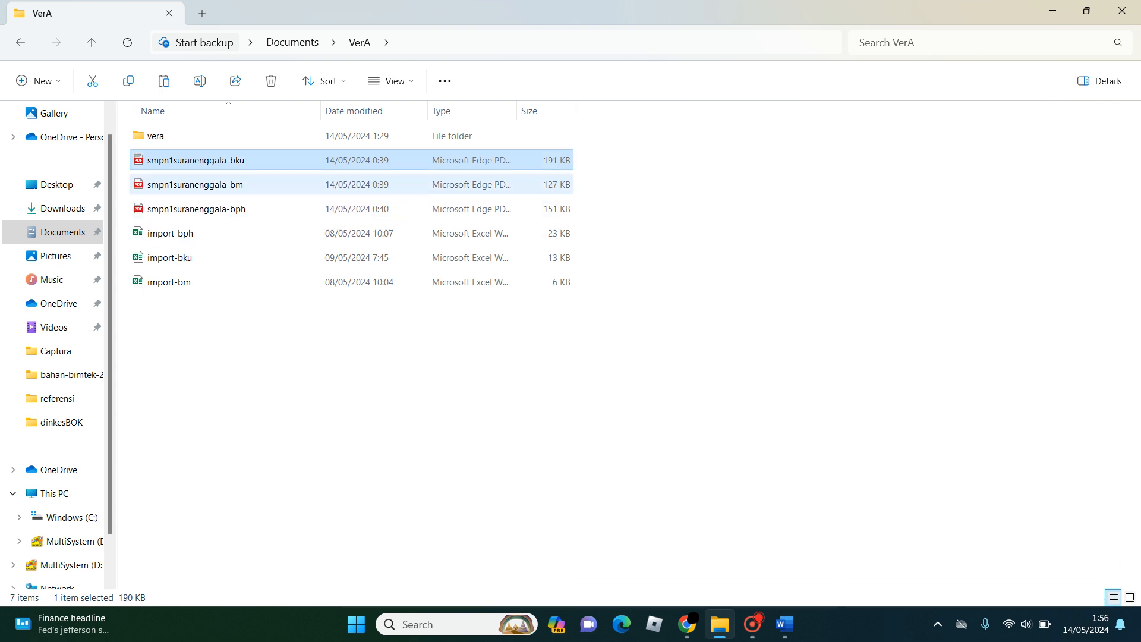
left_click(202, 185)
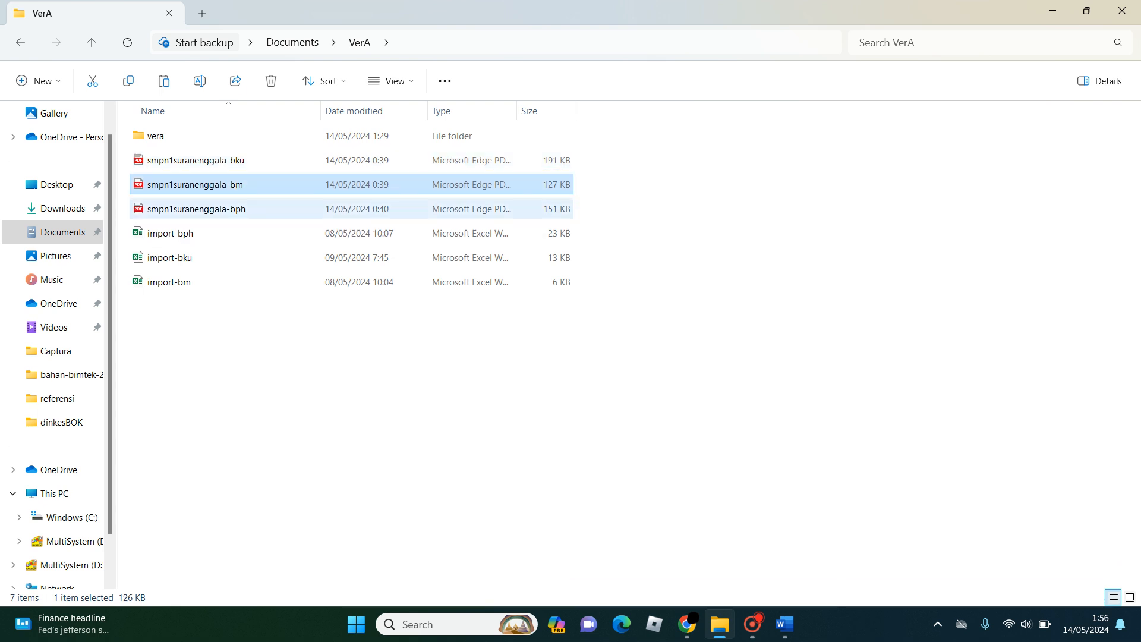
left_click(202, 209)
left_click(261, 357)
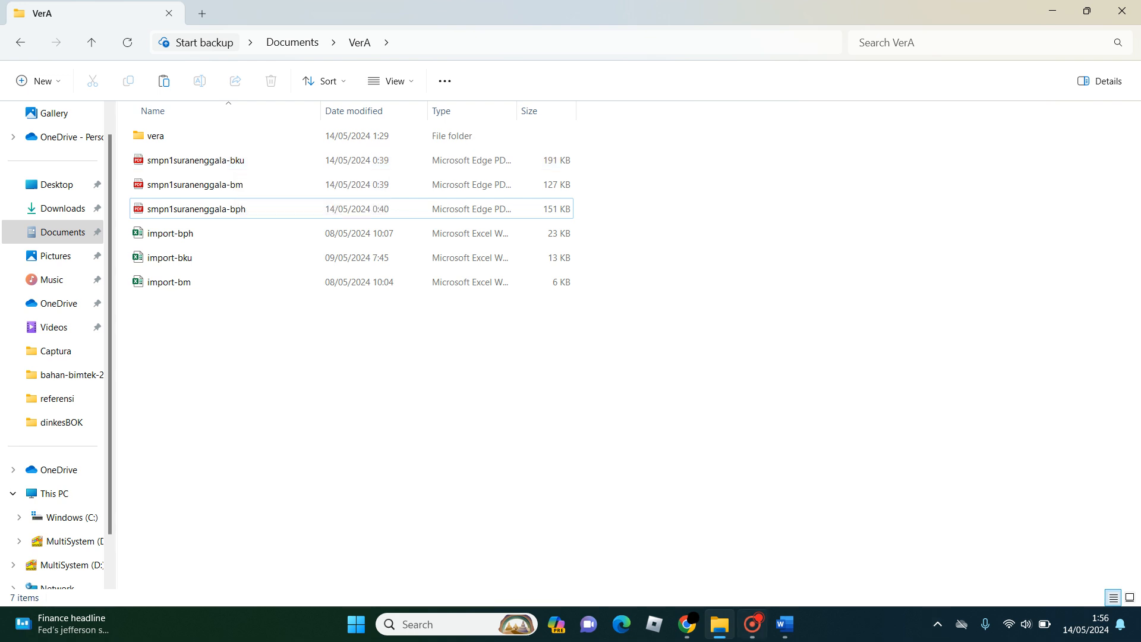
- Switch to Chrome and search Google for ilovepdf in a new tab
left_click(687, 624)
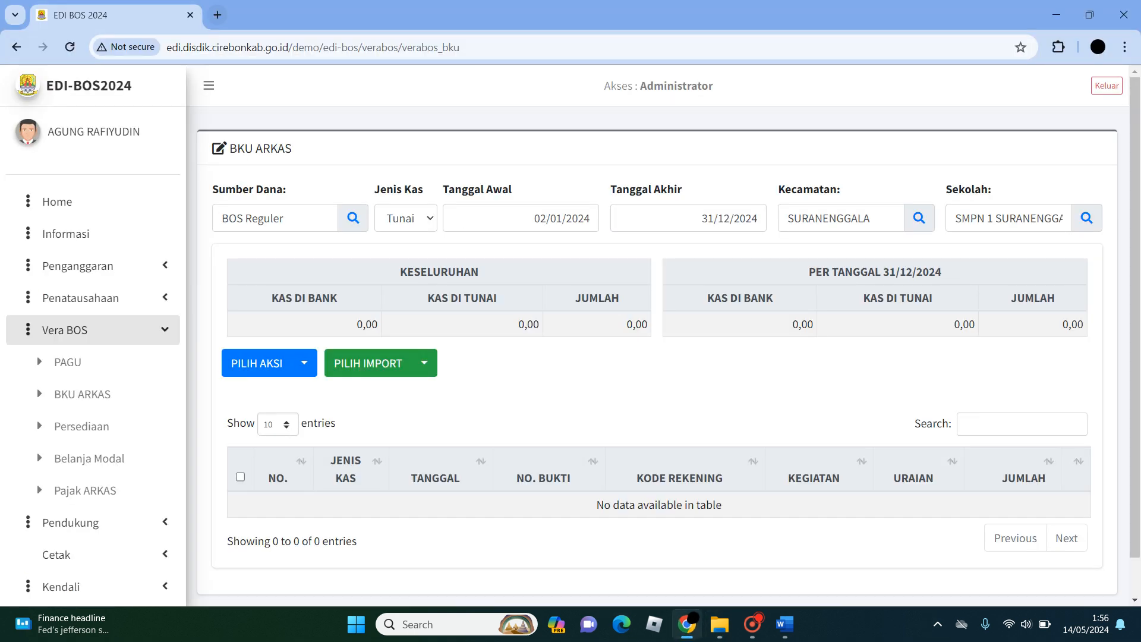
key("ctrl+t")
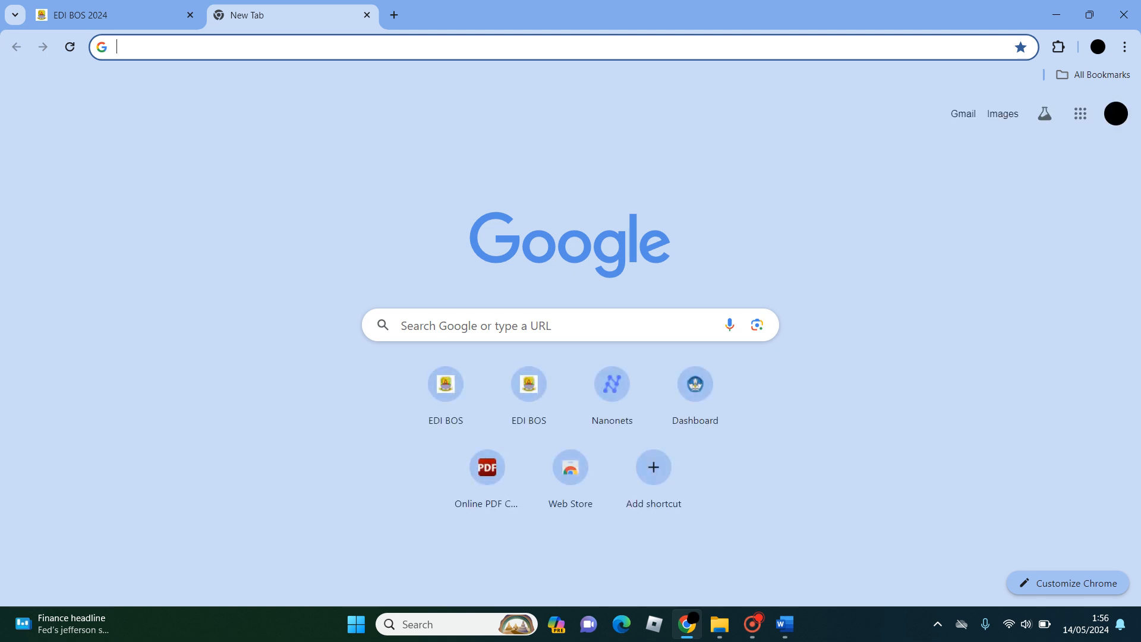
type("ILOV")
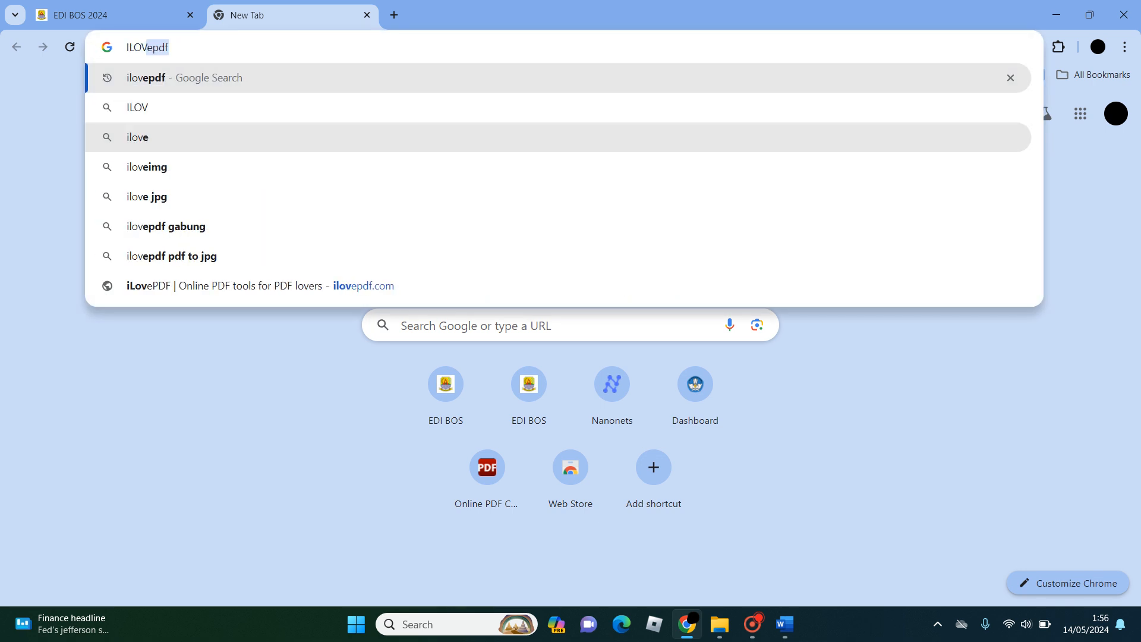
key("Return")
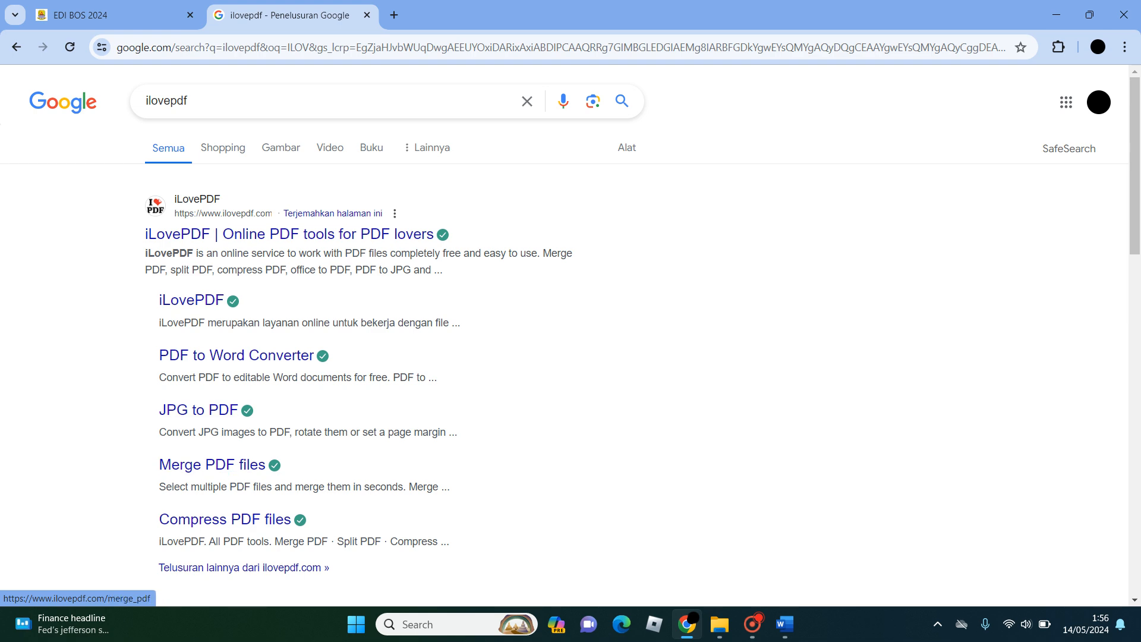
- Open the iLovePDF site from the search results and go to its PDF to Excel converter
scroll(214, 464, "down", 2)
scroll(214, 465, "up", 2)
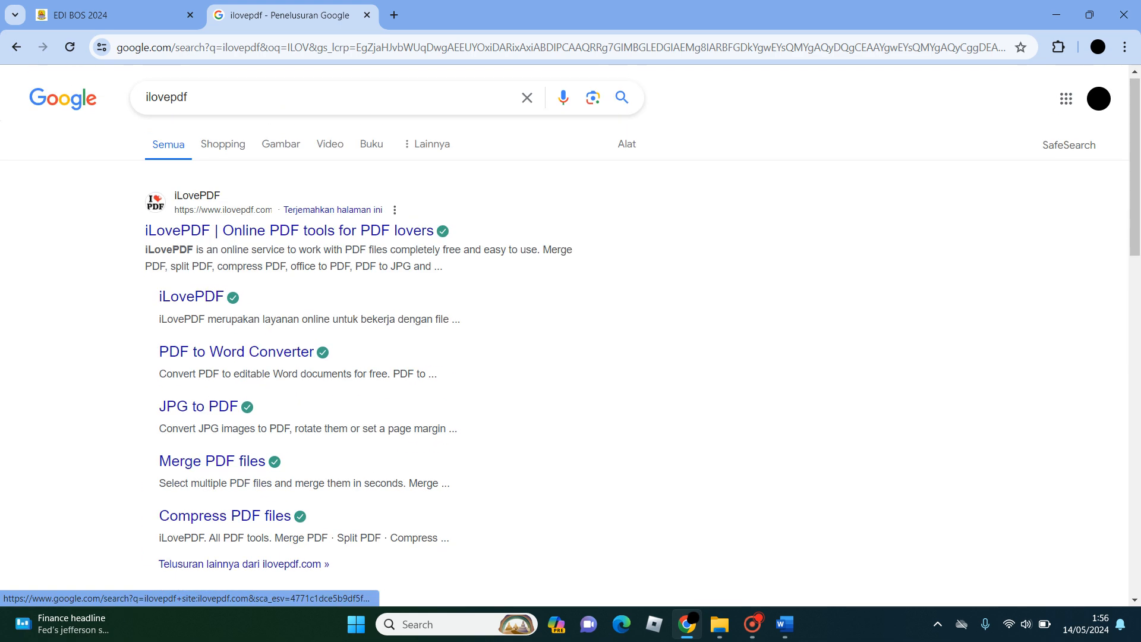
left_click(289, 235)
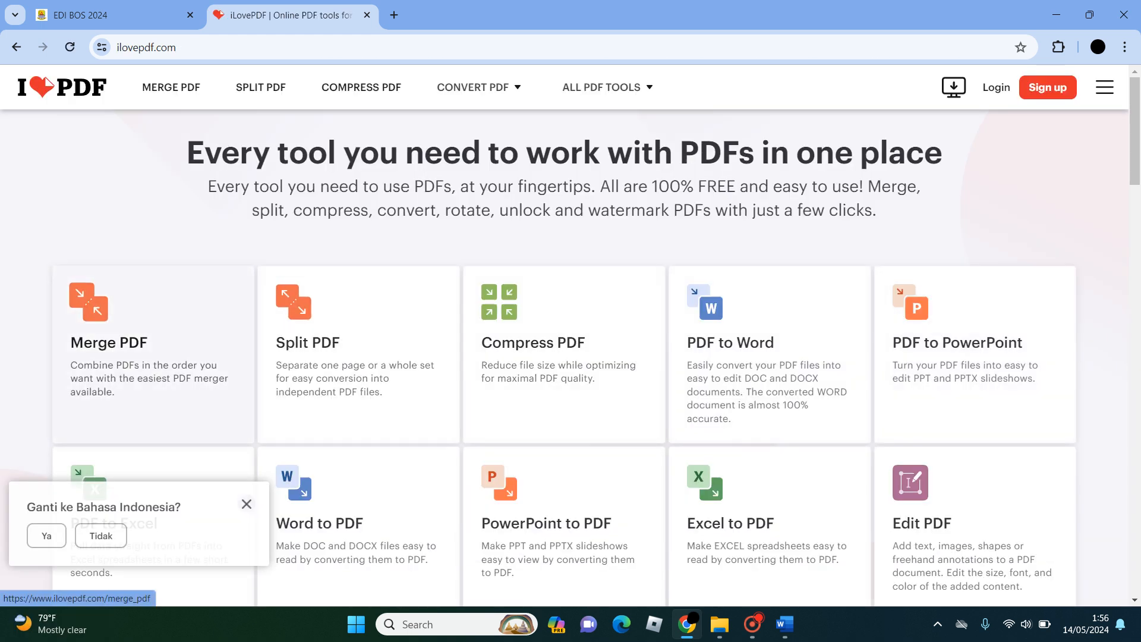
scroll(665, 333, "down", 1)
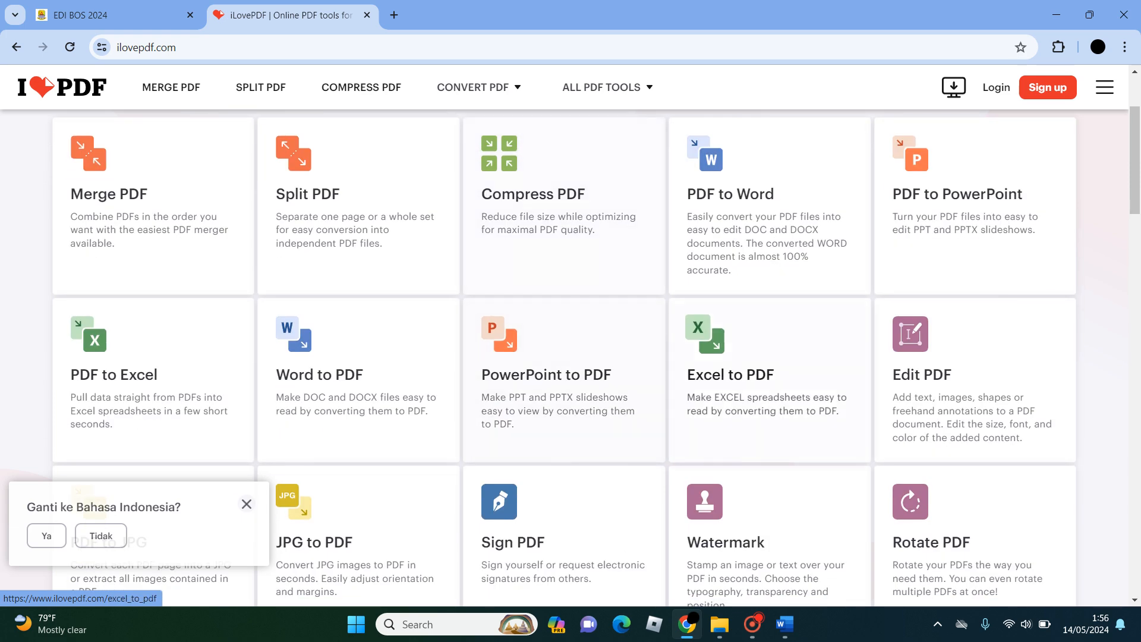
scroll(766, 380, "down", 1)
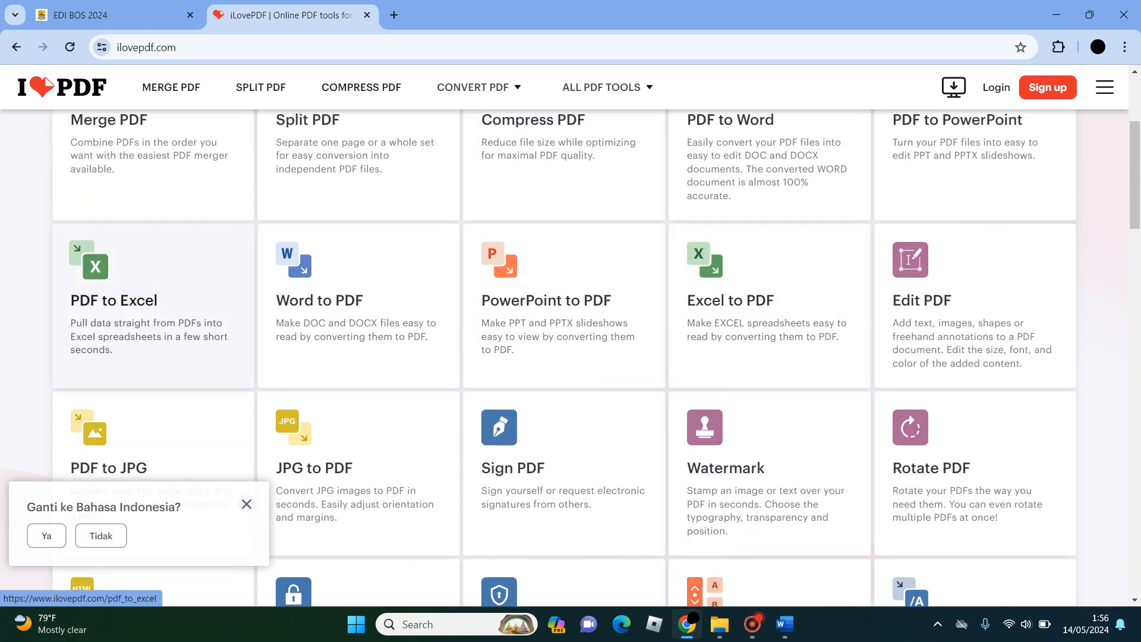
left_click(153, 306)
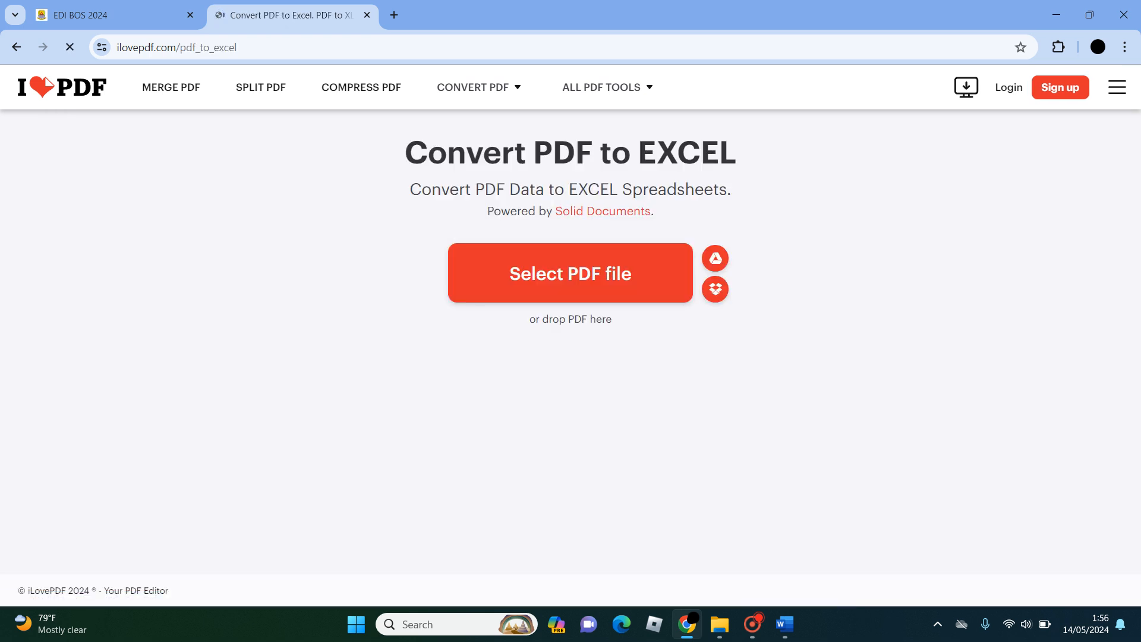
- Load the smpn1suranenggala-bku PDF from the VerA folder in Documents into the converter
left_click(571, 273)
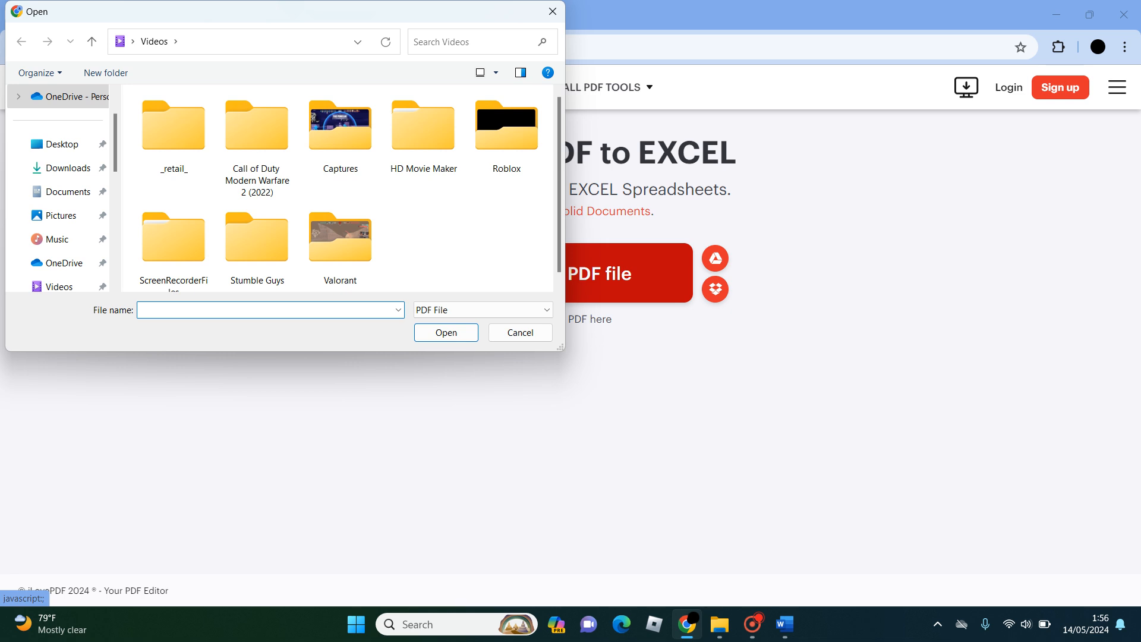
left_click(552, 12)
left_click(570, 273)
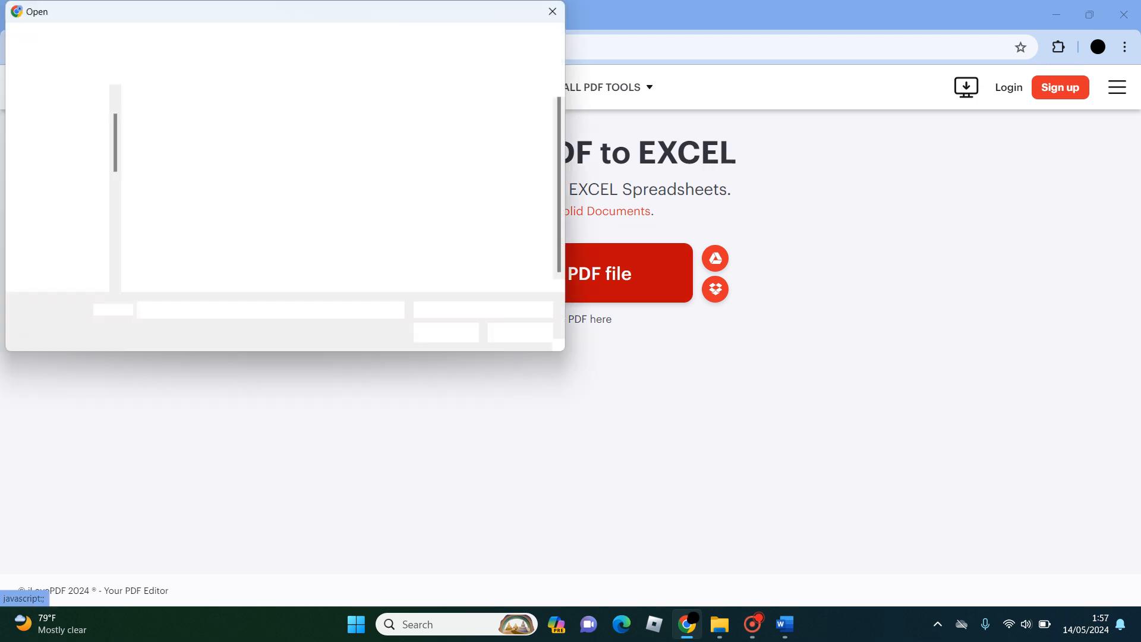
left_click(68, 192)
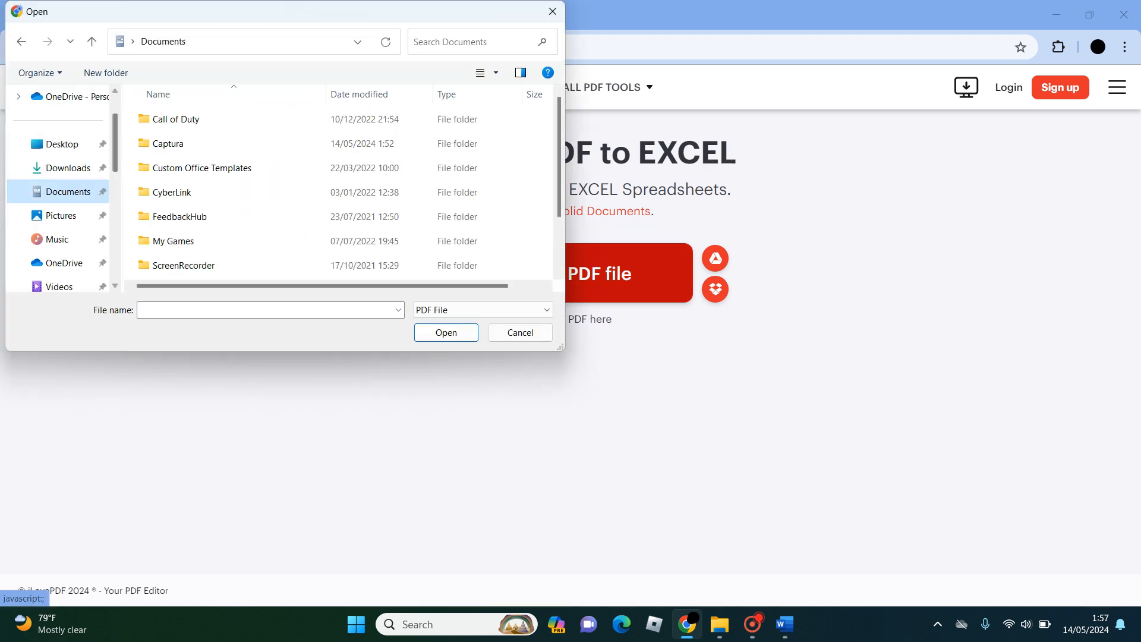
scroll(203, 170, "down", 3)
double_click(202, 245)
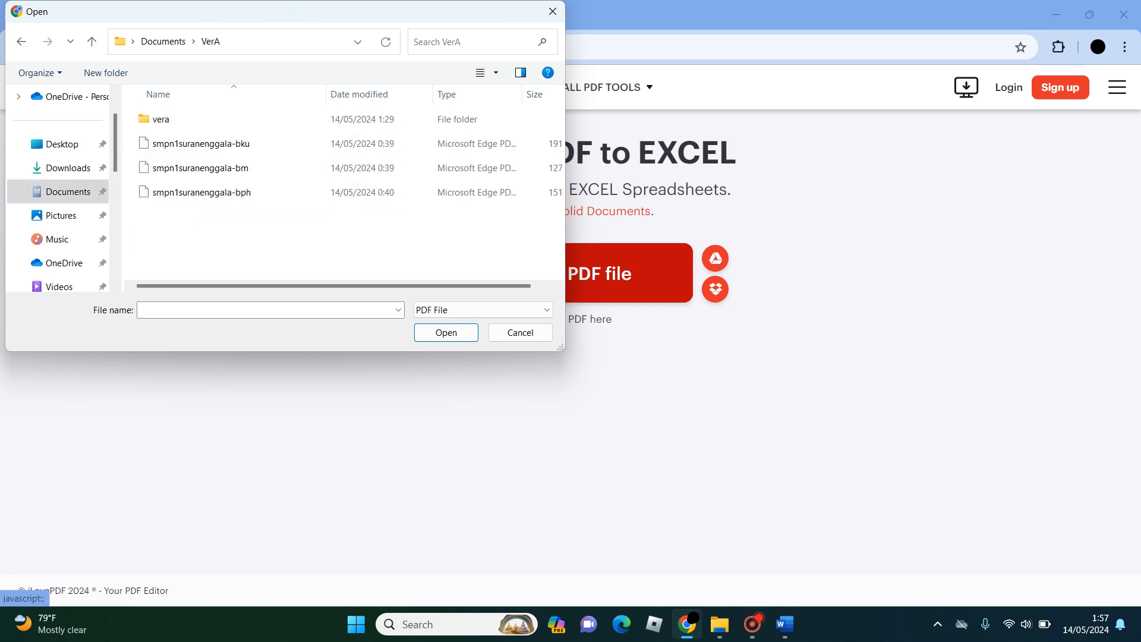
left_click(202, 144)
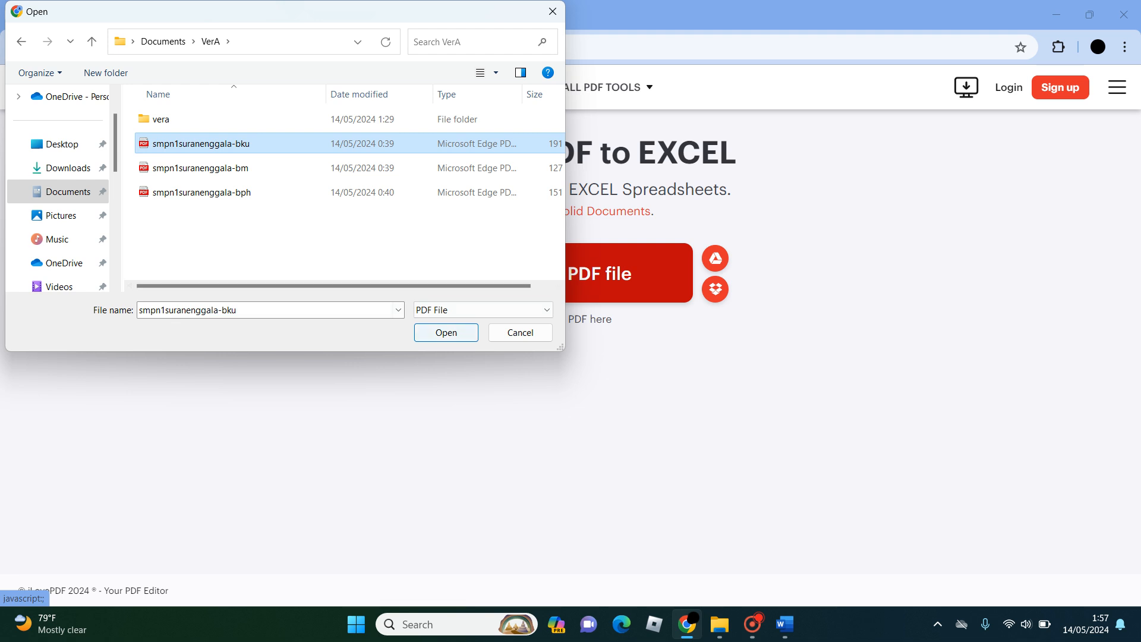
left_click(446, 333)
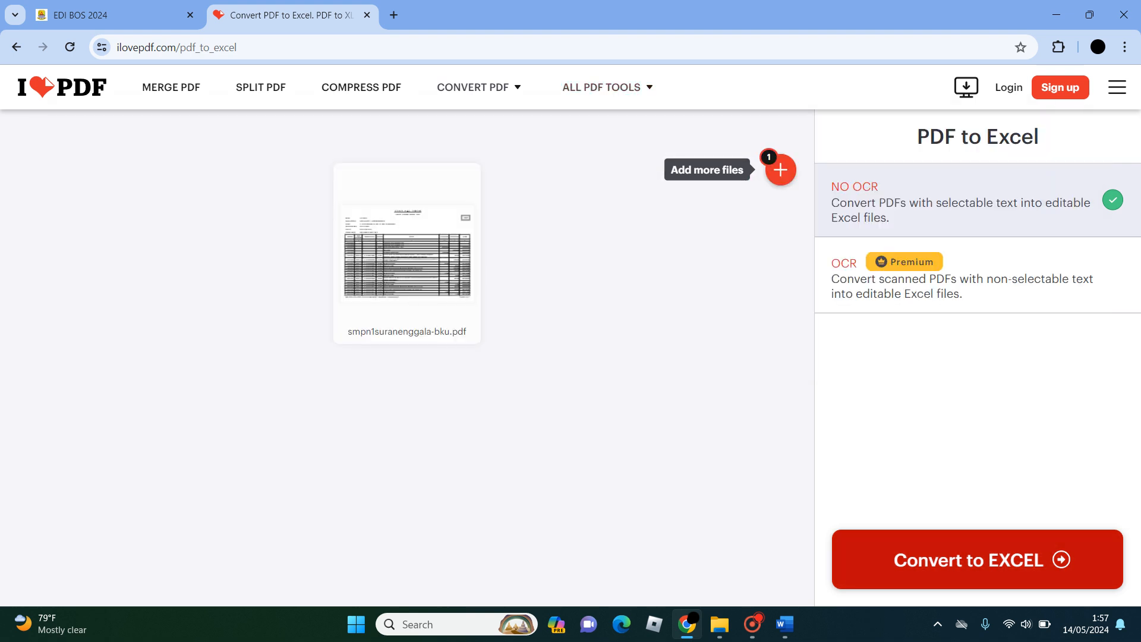
- Convert the BKU PDF to Excel and open the downloaded smpn1suranenggala-bku.xlsx from the Downloads folder
left_click(977, 559)
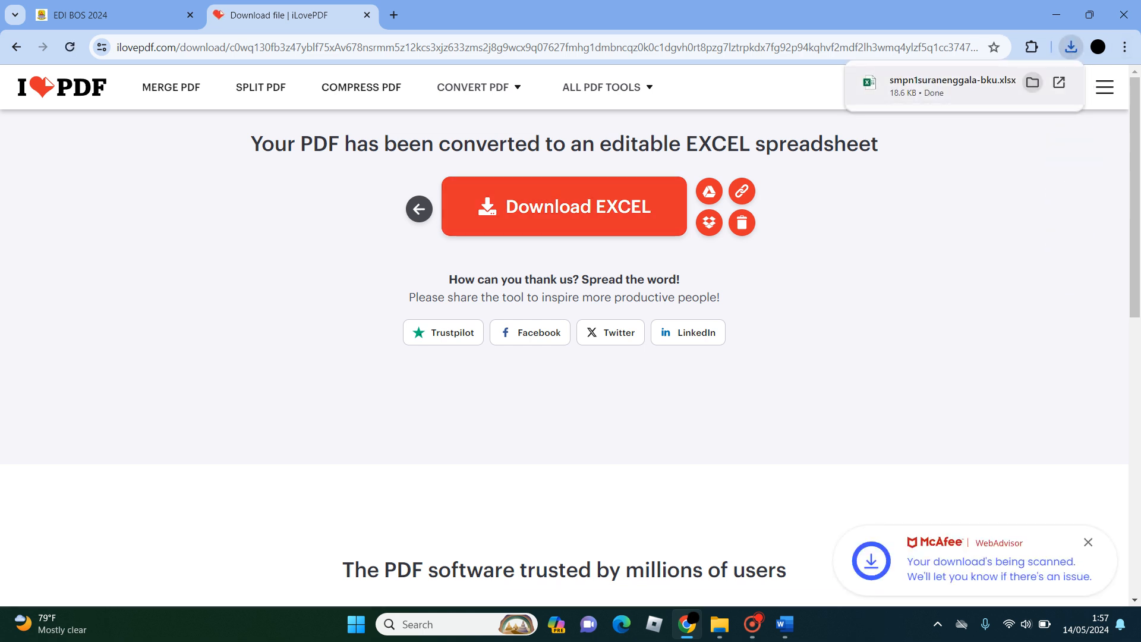
left_click(1033, 82)
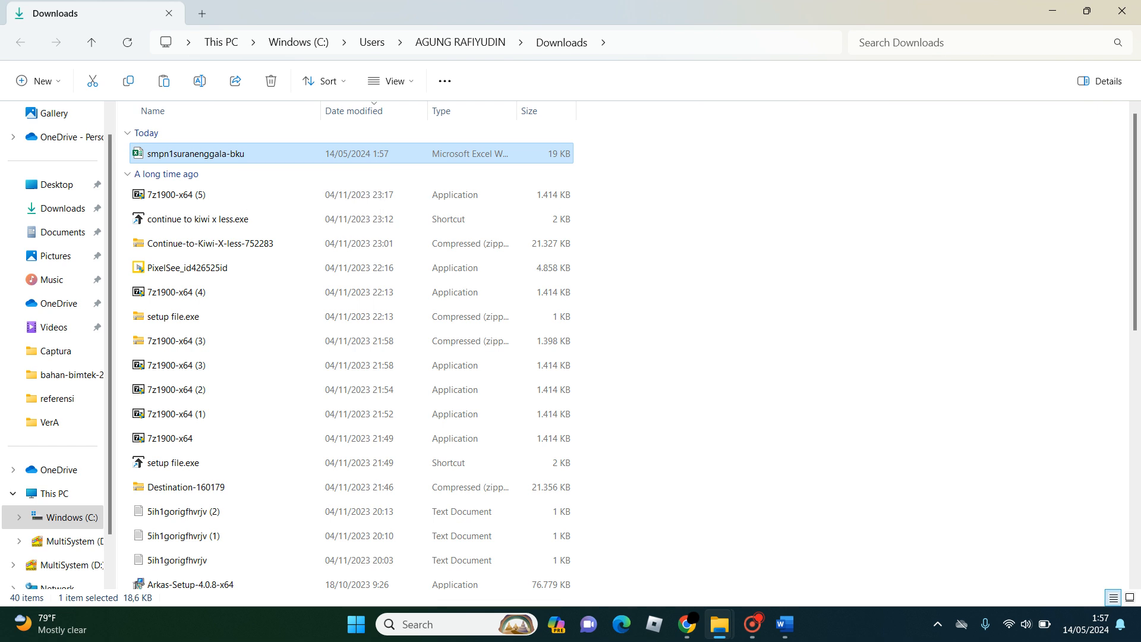
key("Return")
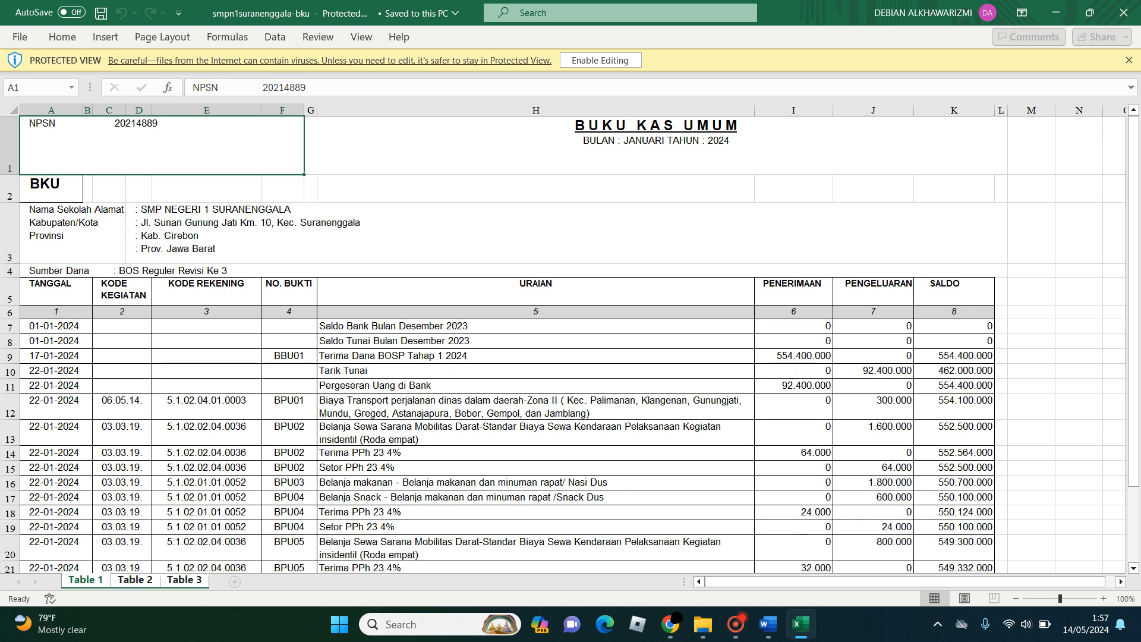
- Examine the Table 1 and Table 2 sheets of the converted BKU workbook, including the column headings and the first transaction rows
left_click(565, 233)
scroll(566, 344, "down", 5)
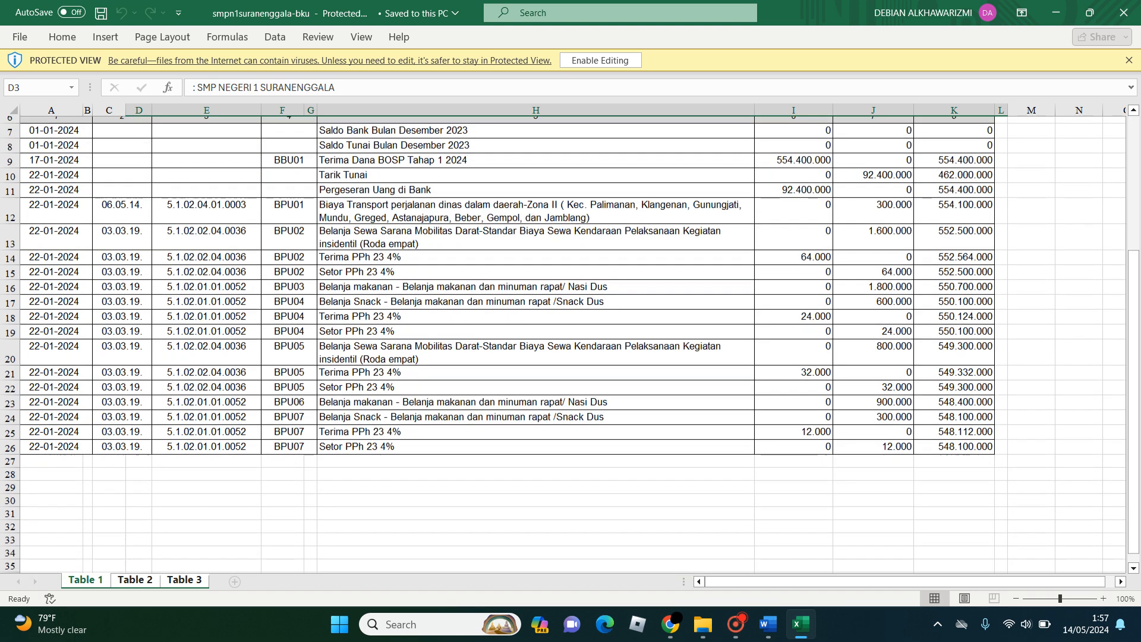
left_click(135, 580)
left_click(86, 580)
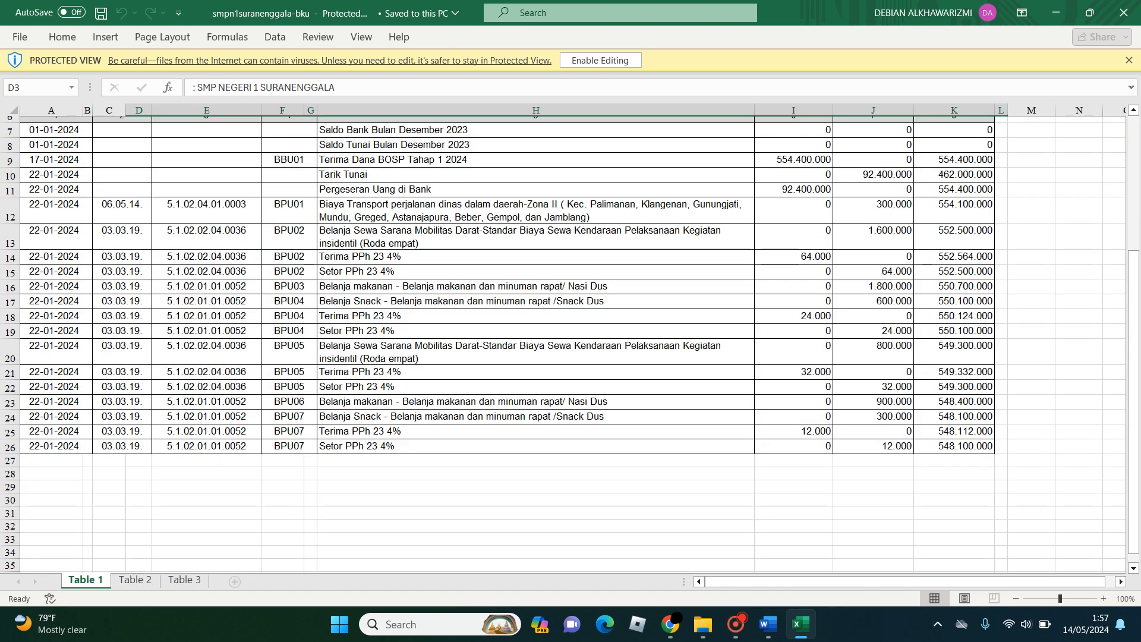
left_click(135, 580)
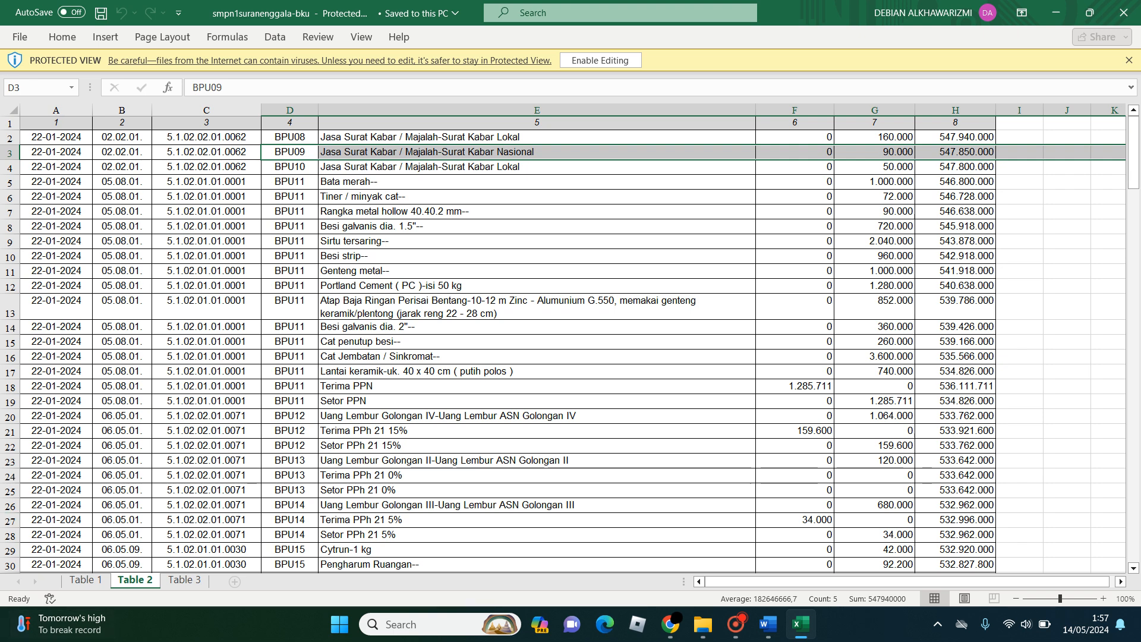
left_click(85, 580)
scroll(565, 344, "up", 2)
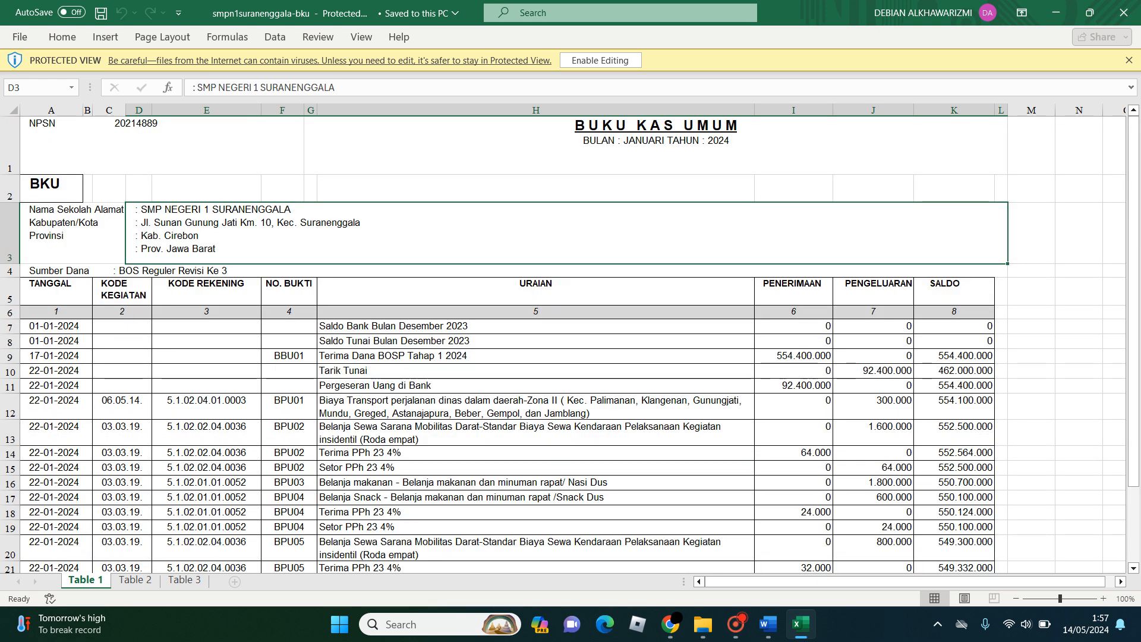
left_click_drag(56, 291, 951, 291)
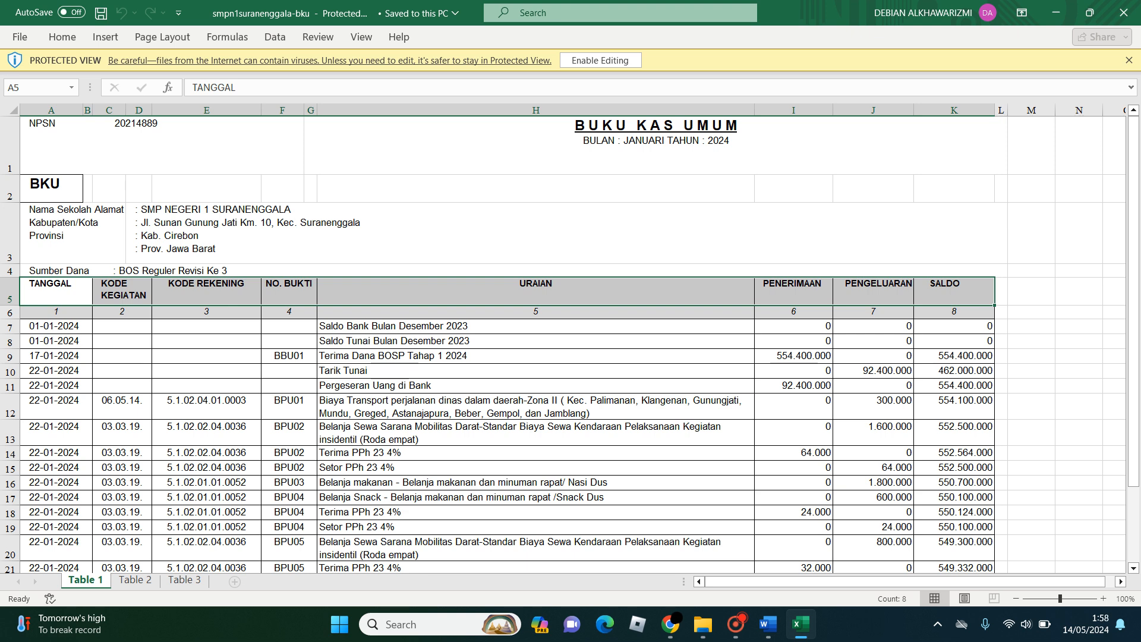
left_click_drag(54, 326, 594, 453)
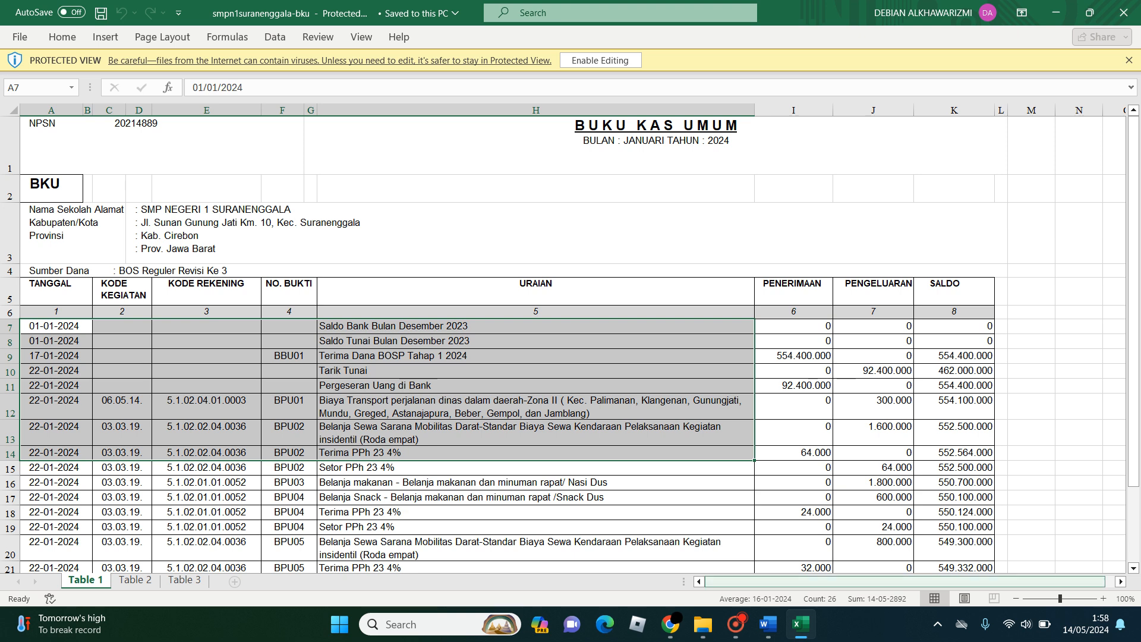
- Switch to the EDI BOS 2024 page in Chrome and open the BKU ARKAS import dialog
left_click(671, 624)
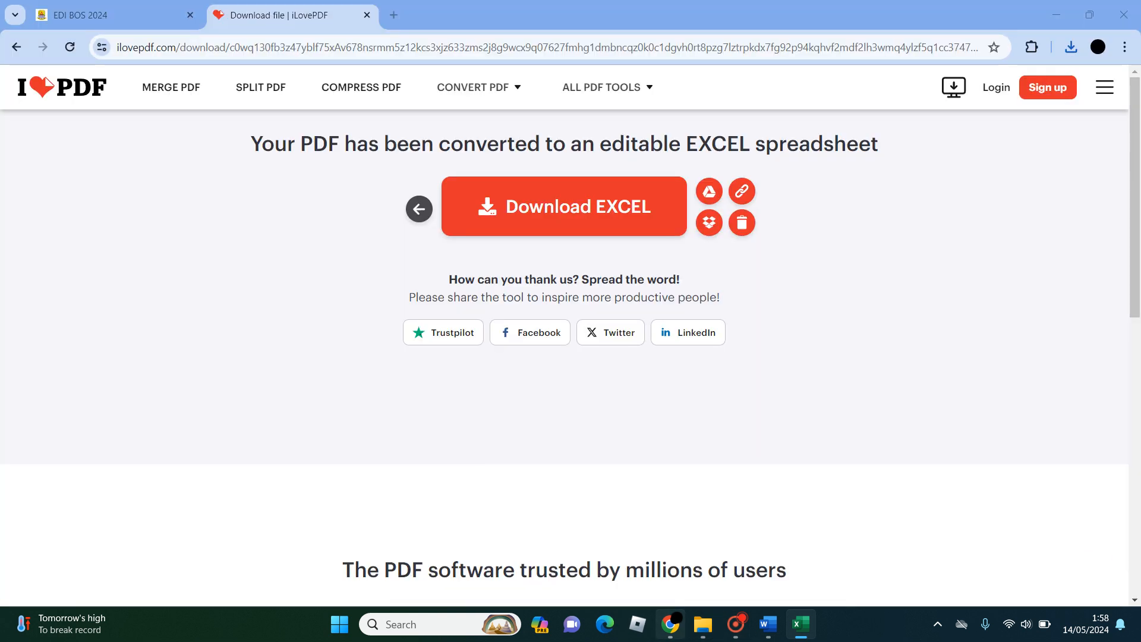
left_click(113, 15)
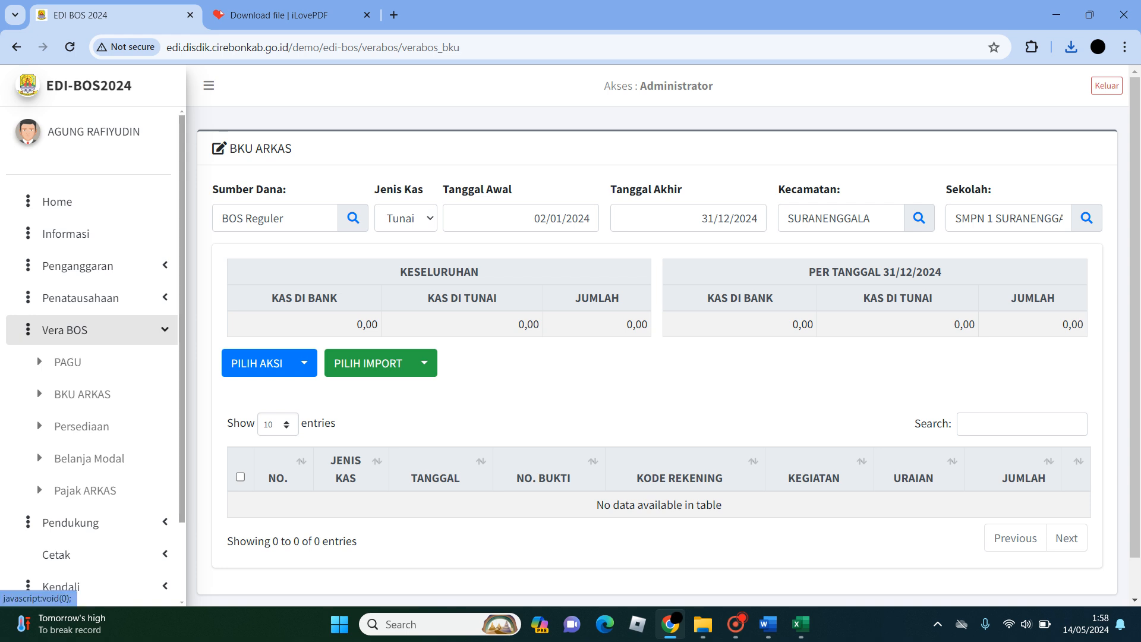
left_click(91, 330)
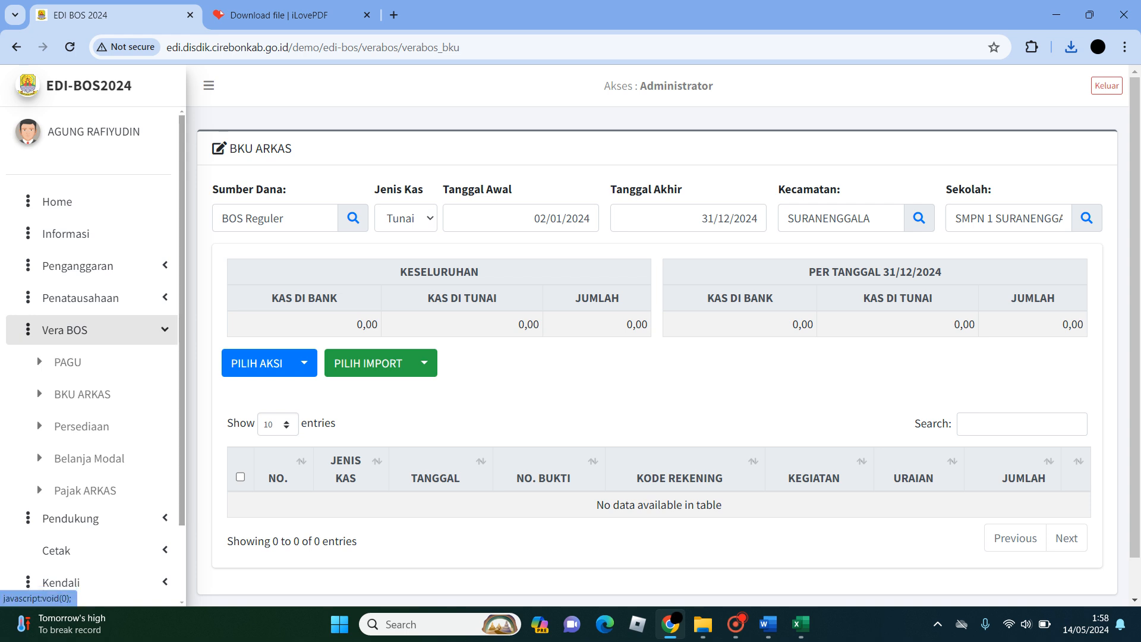
left_click(91, 330)
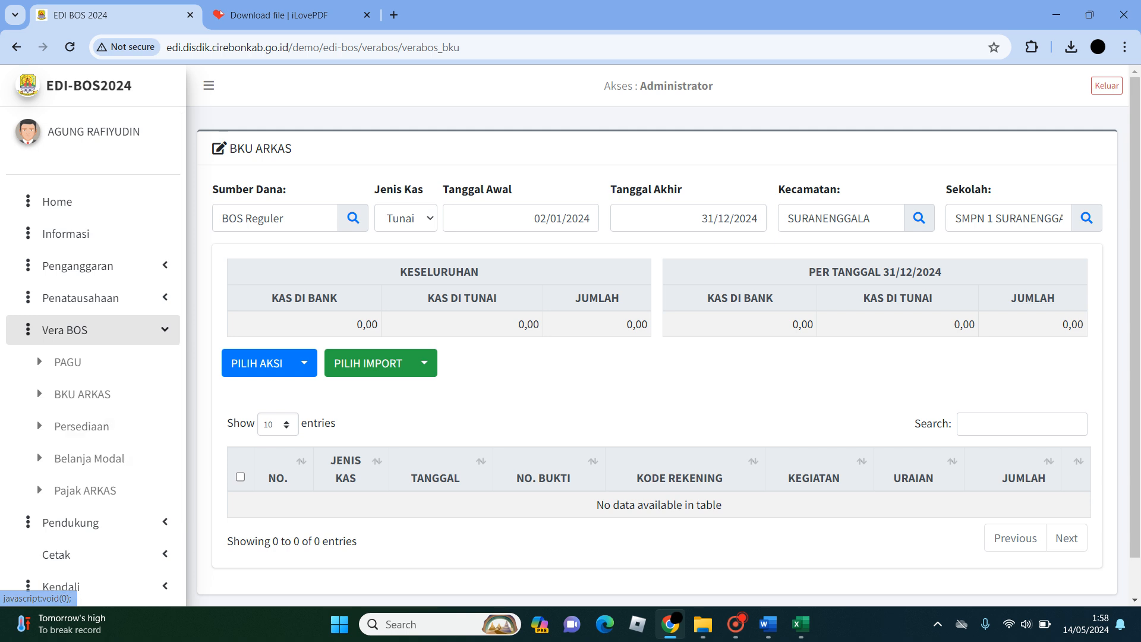
left_click(424, 363)
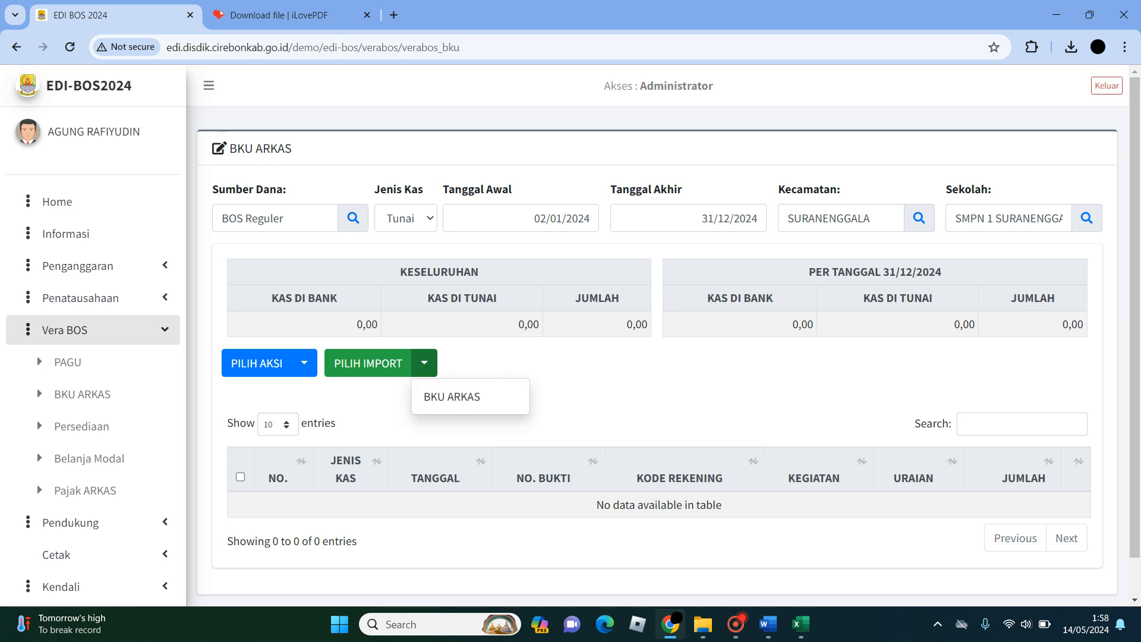
left_click(448, 395)
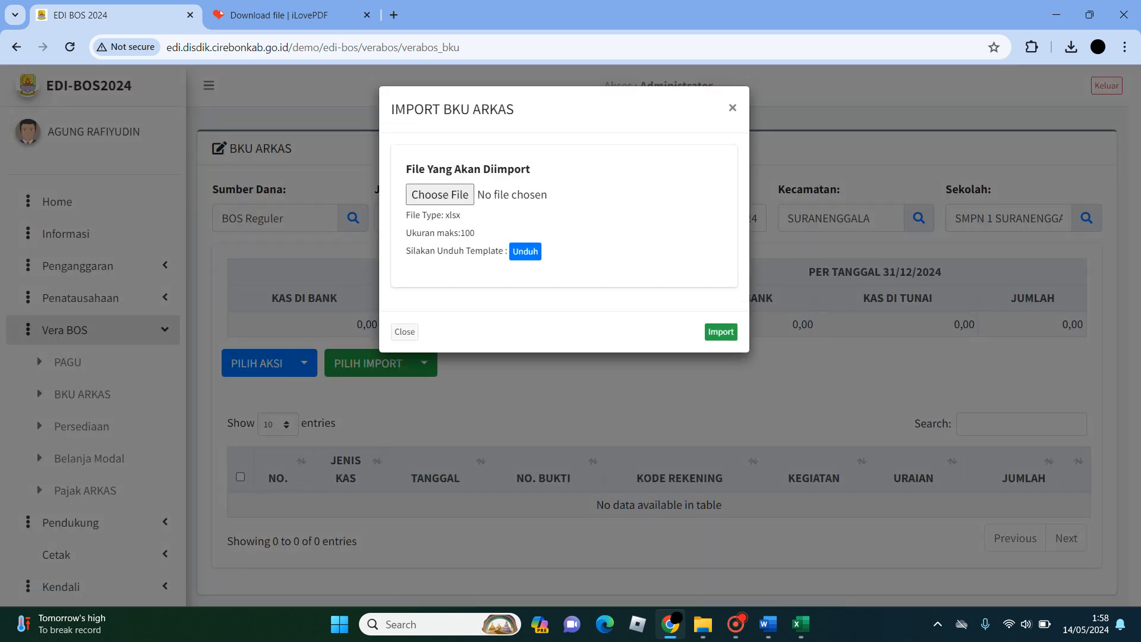
- Download the BKU ARKAS import template, close the import dialog and keep the blocked Template-Import-BKU-ARKAS.xlsx file
left_click(526, 251)
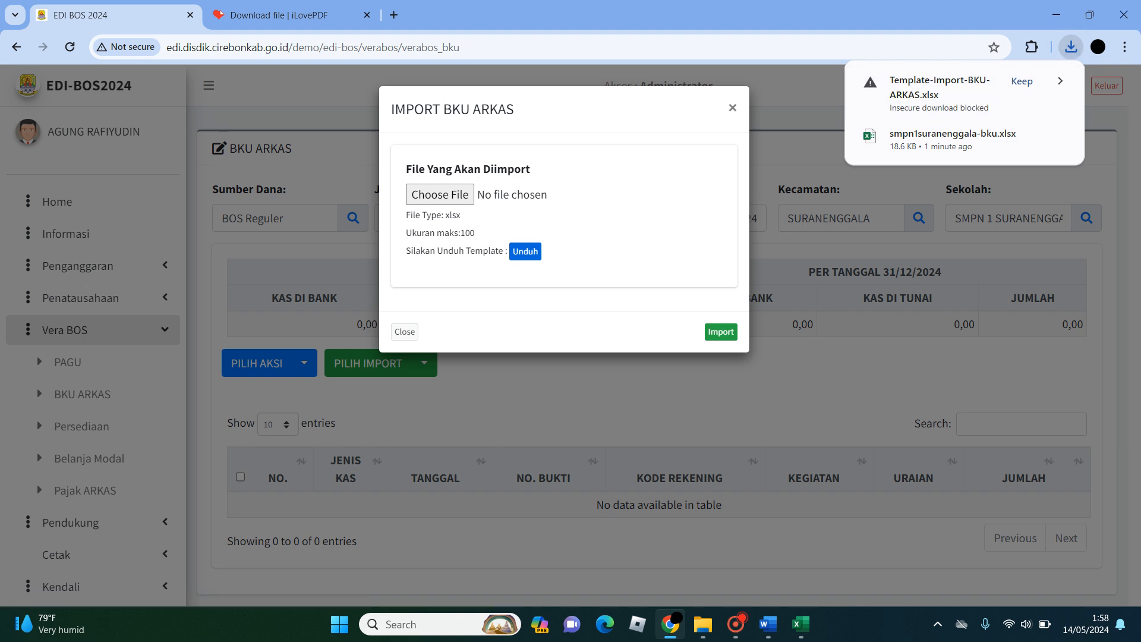
left_click(733, 108)
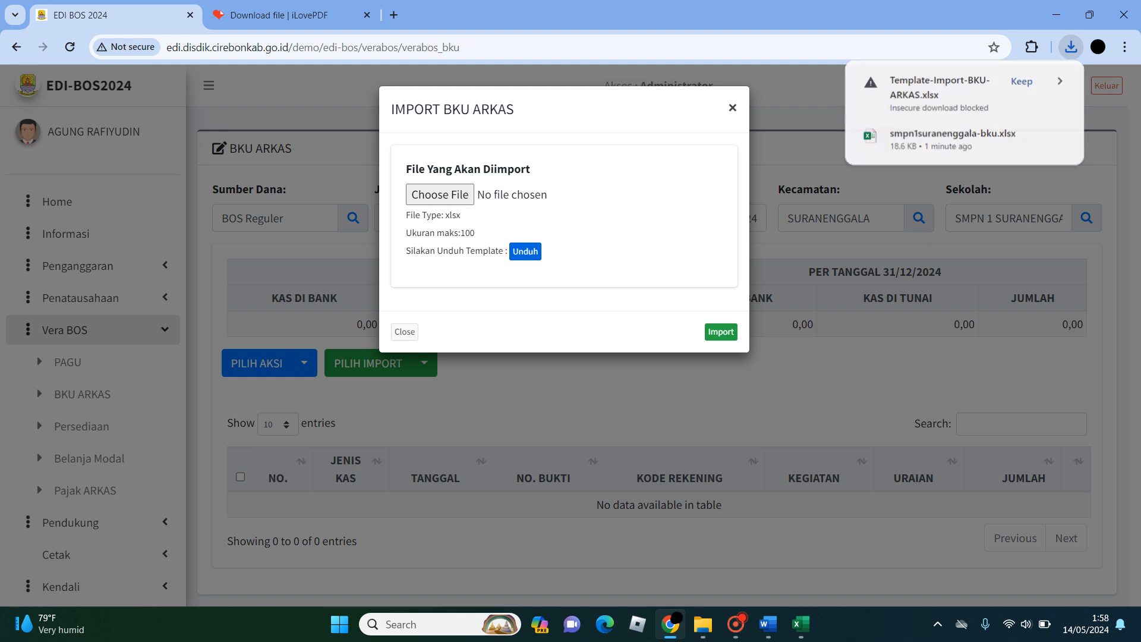
left_click(1071, 47)
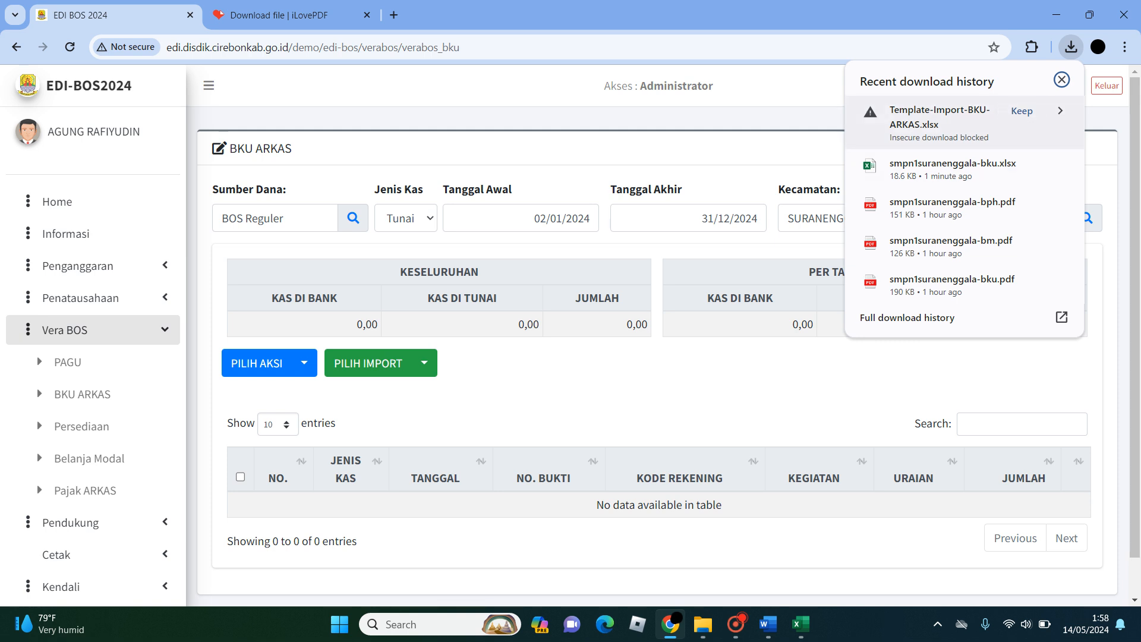
left_click(1022, 111)
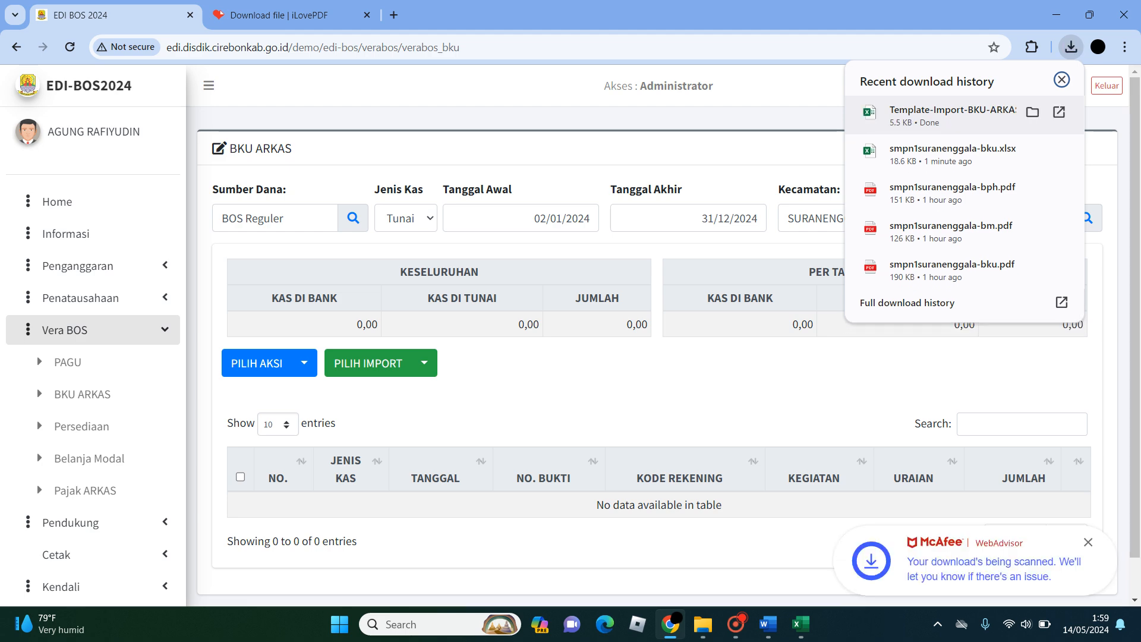
- Open Template-Import-BKU-ARKAS in Excel, look over its column headings and switch back to the smpn1suranenggala-bku workbook for comparison
left_click(1033, 112)
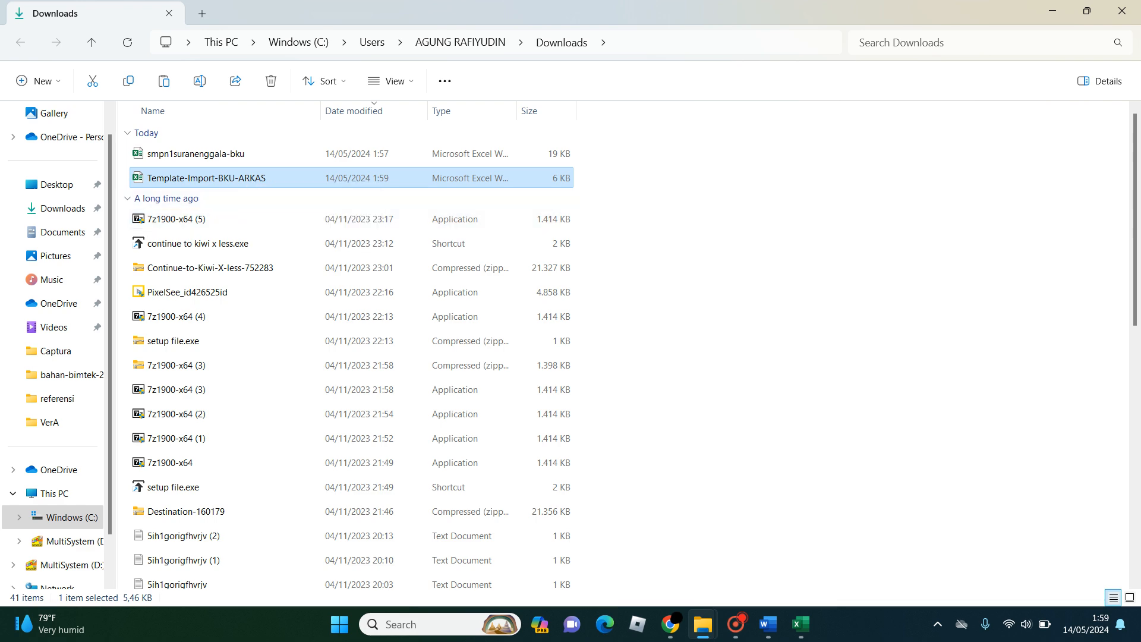
left_click(800, 624)
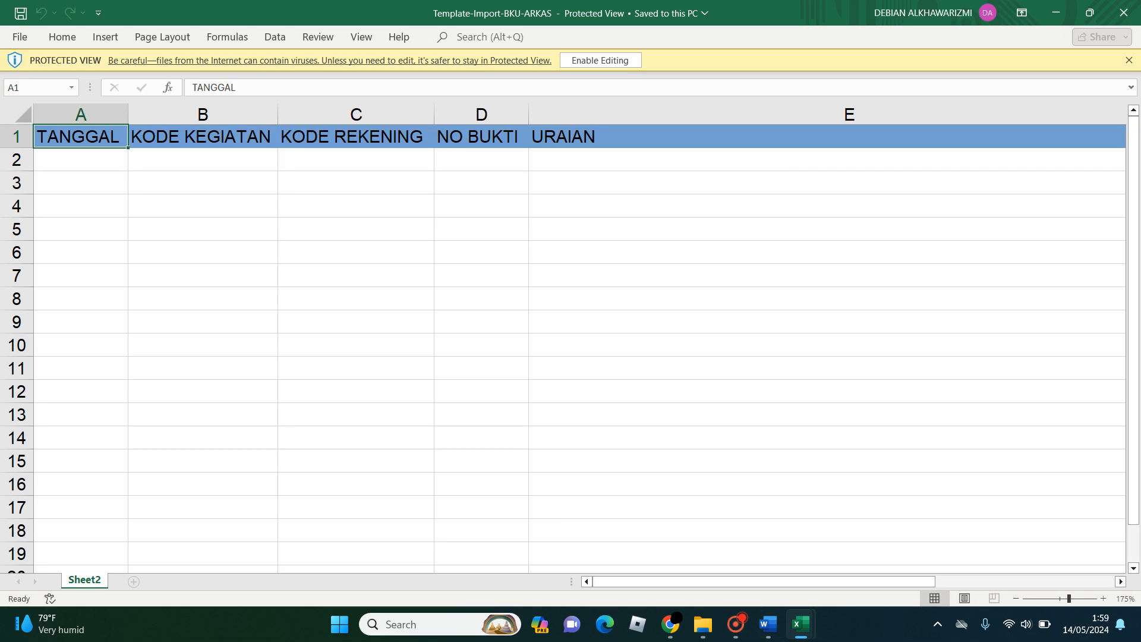
scroll(564, 339, "down", 4)
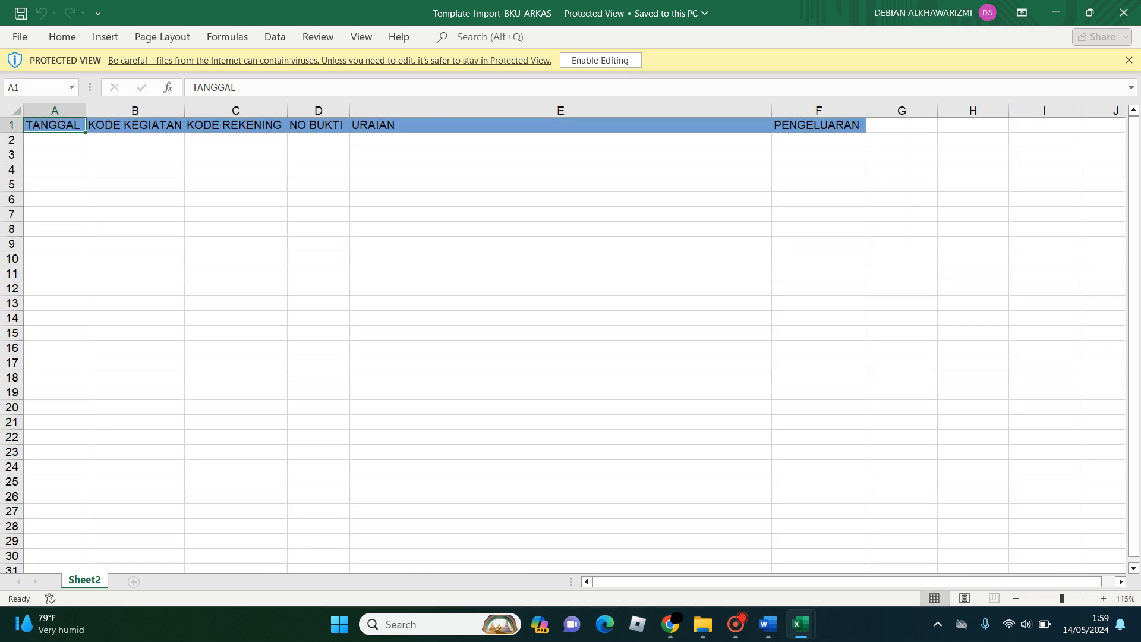
mouse_move(800, 624)
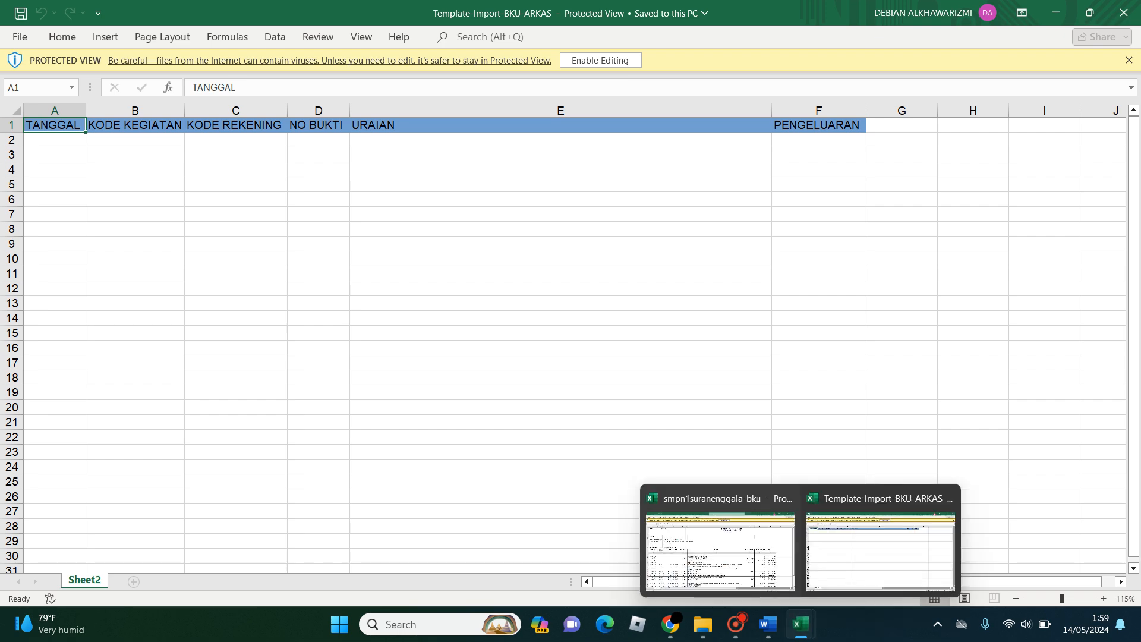
left_click(720, 549)
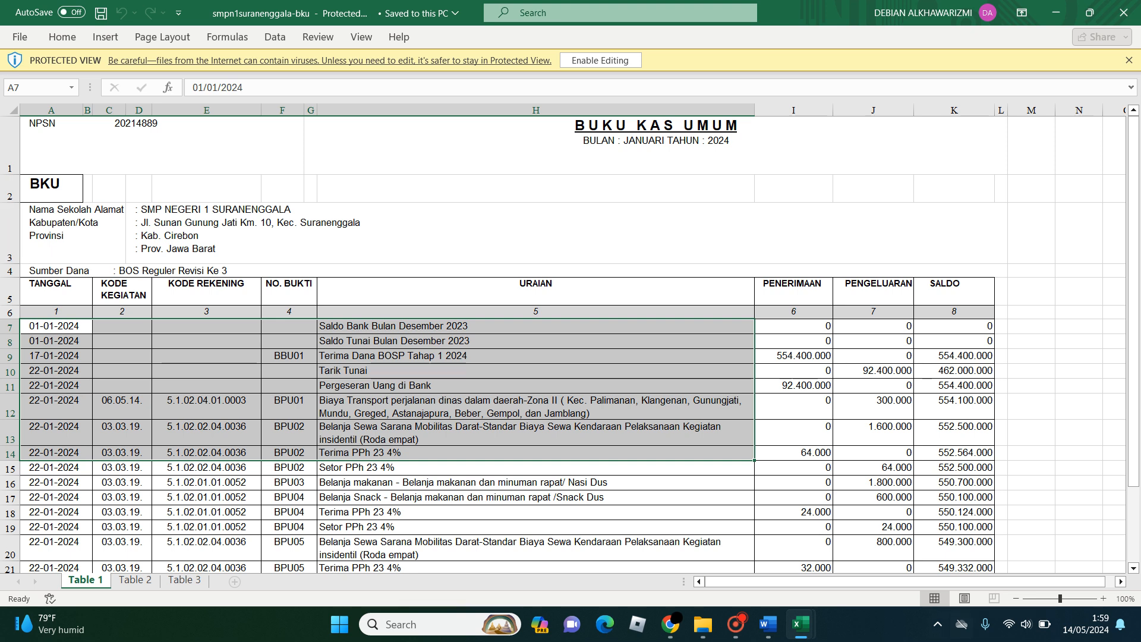
- Check the first empty TANGGAL cell in Template-Import-BKU-ARKAS and return to the smpn1suranenggala-bku workbook
mouse_move(800, 625)
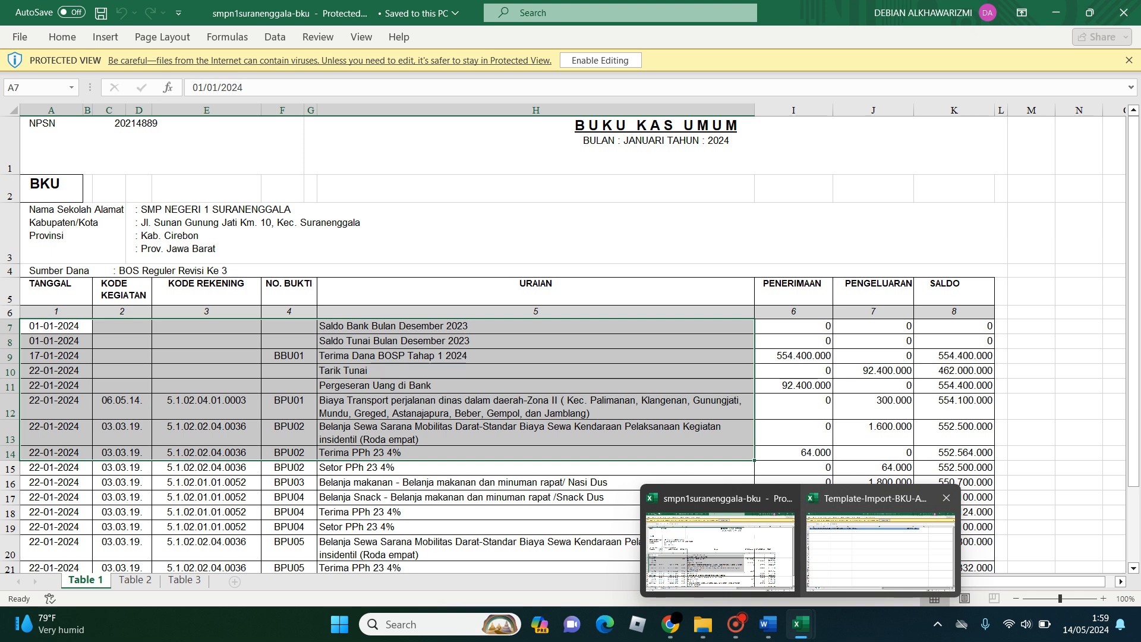
left_click(874, 534)
left_click(55, 140)
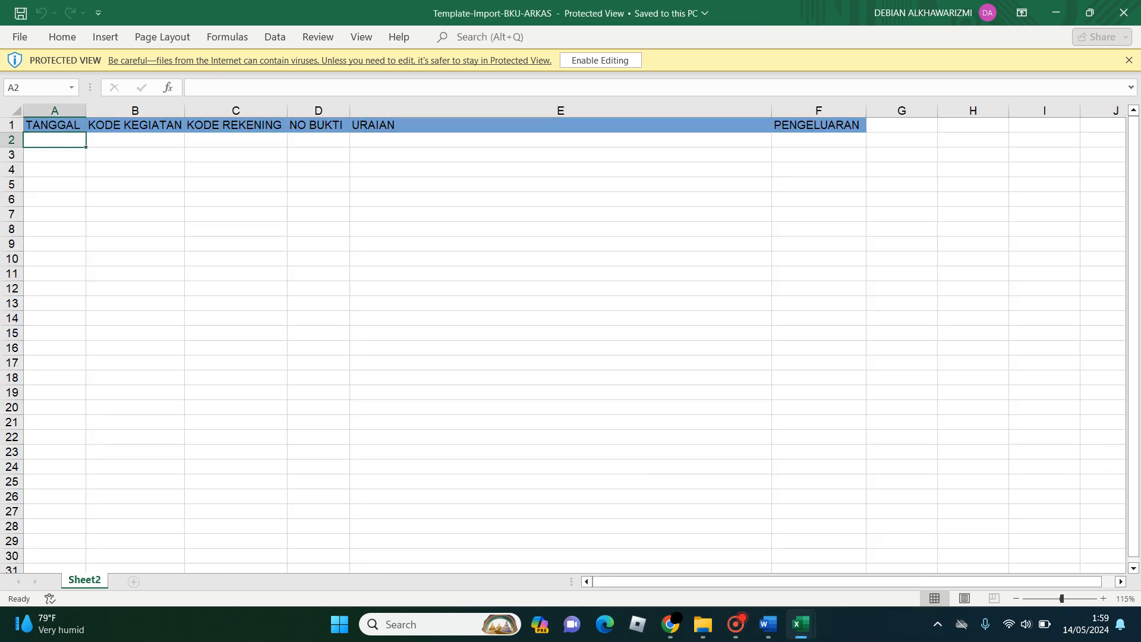
left_click(801, 624)
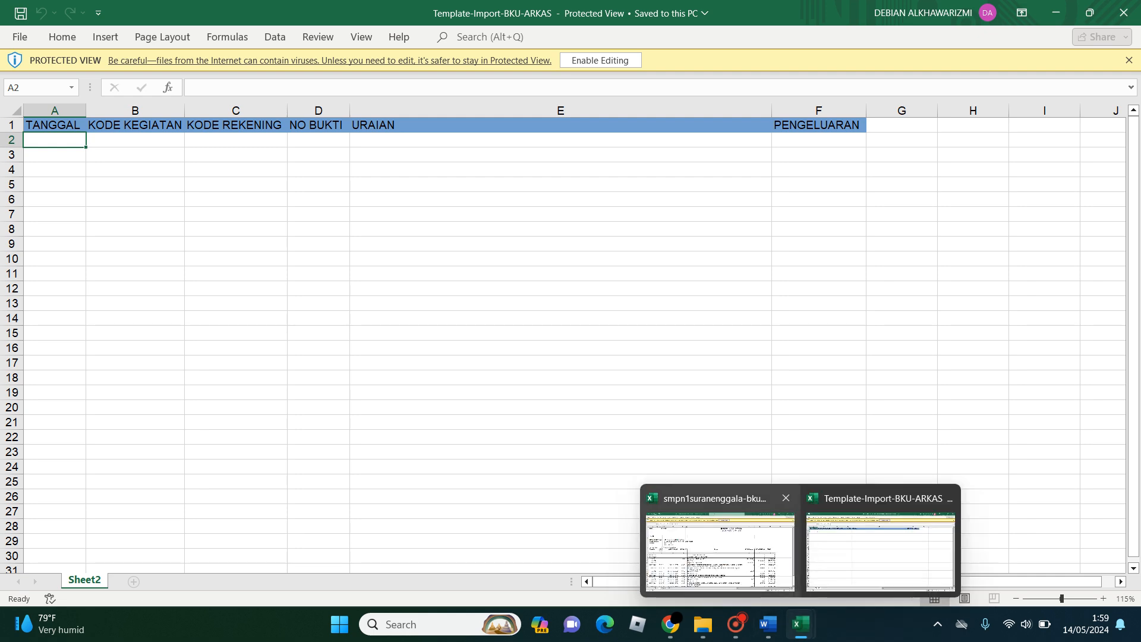
left_click(719, 550)
- Copy the TANGGAL dates in rows 7 to 26 of the Table 1 sheet
left_click(54, 326)
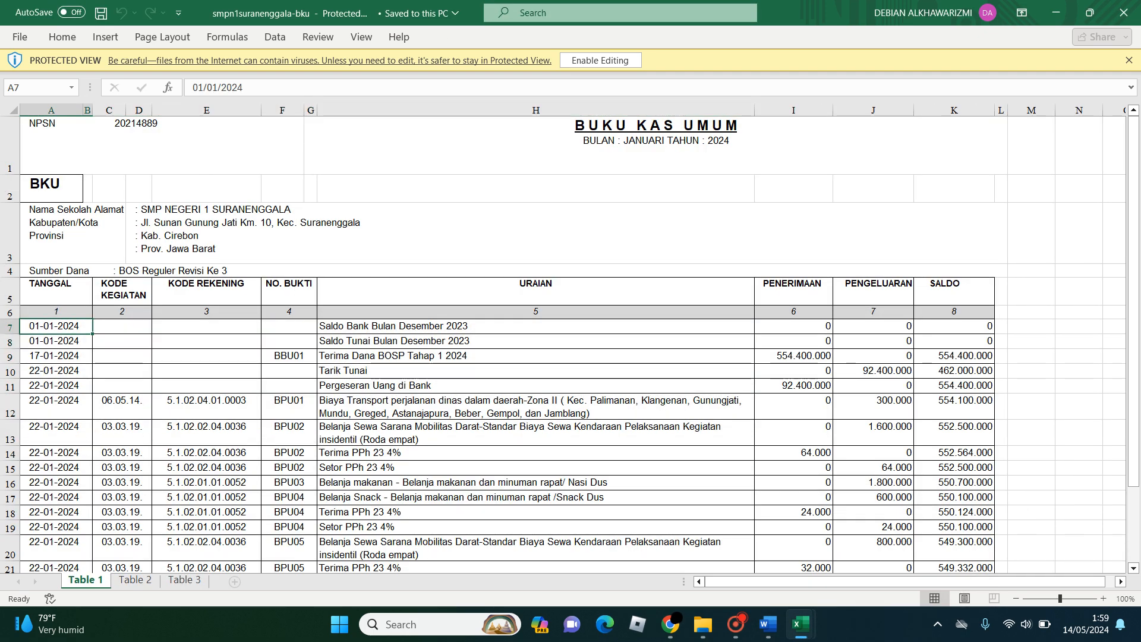
scroll(54, 416, "down", 4)
left_click(54, 486, "shift")
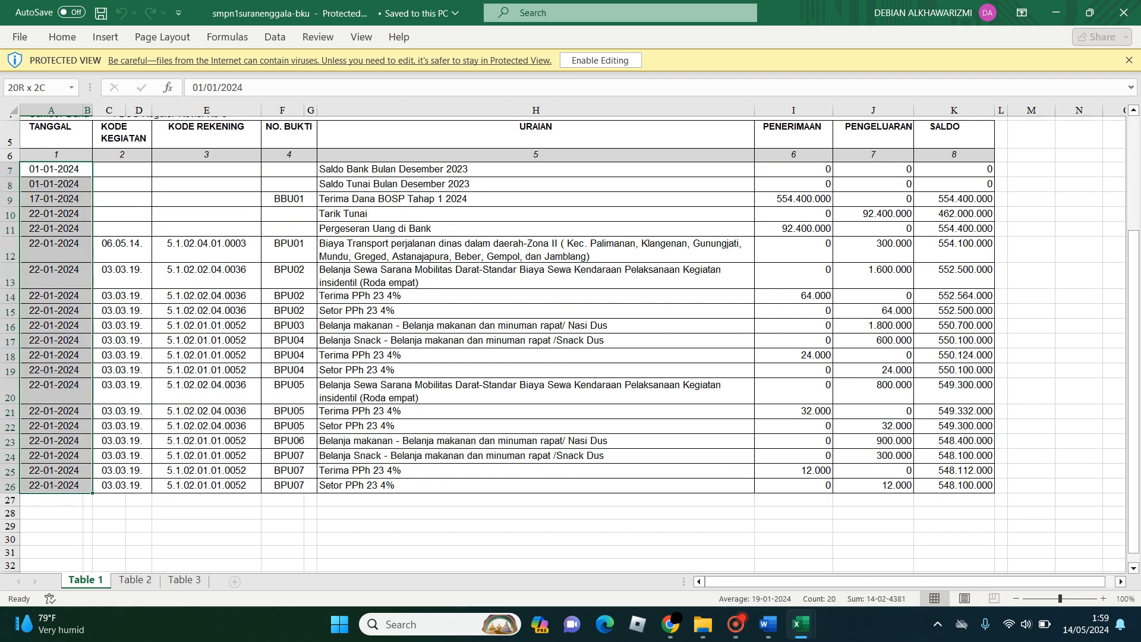
key("ctrl+c")
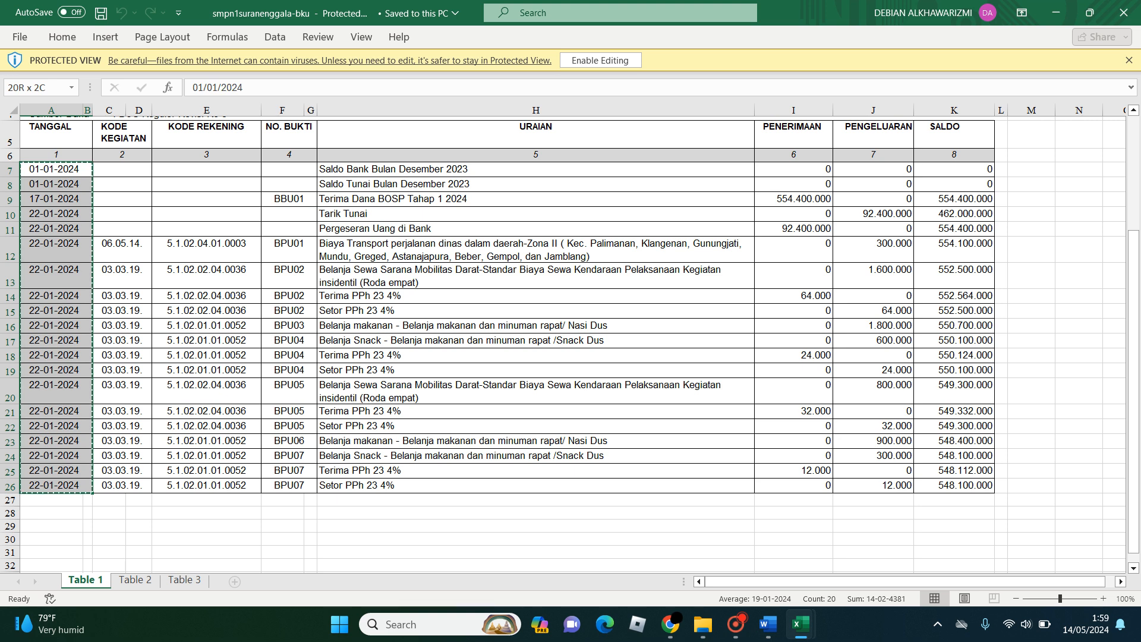
- Try to paste the dates into cell A2 of Template-Import-BKU-ARKAS, return to the smpn1suranenggala-bku workbook and cancel the copy
mouse_move(801, 624)
left_click(879, 550)
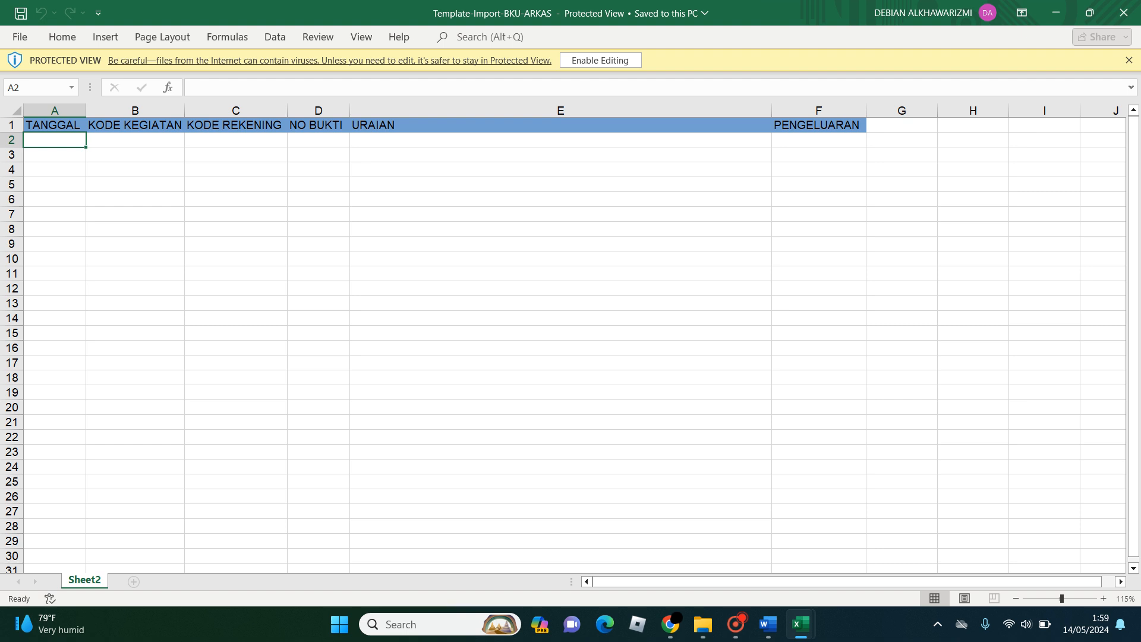
right_click(59, 141)
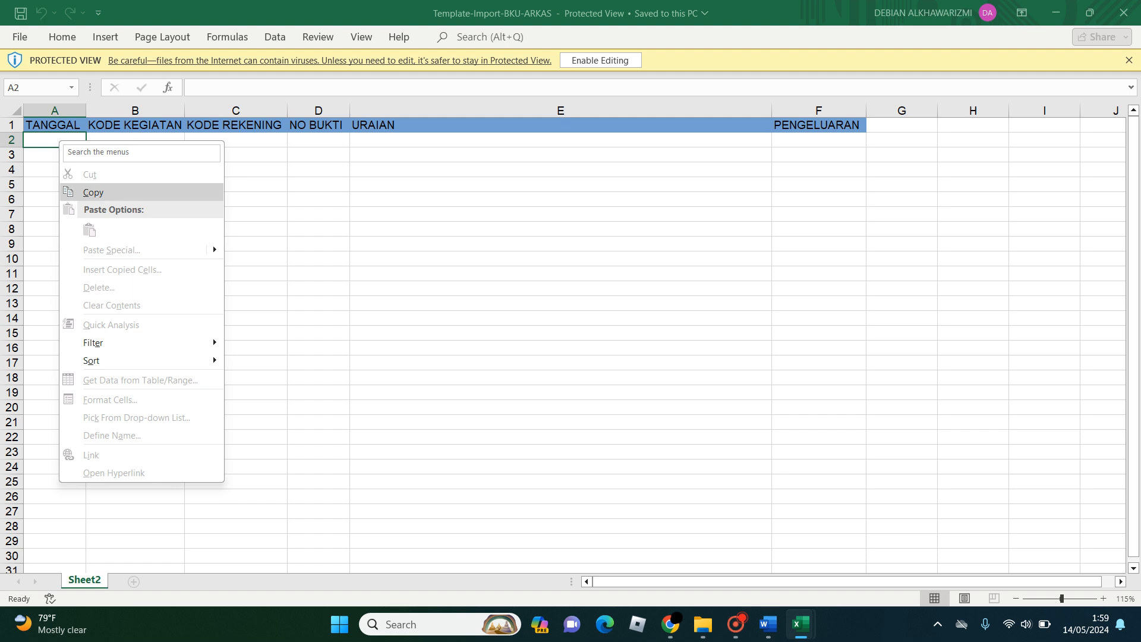
key("Escape")
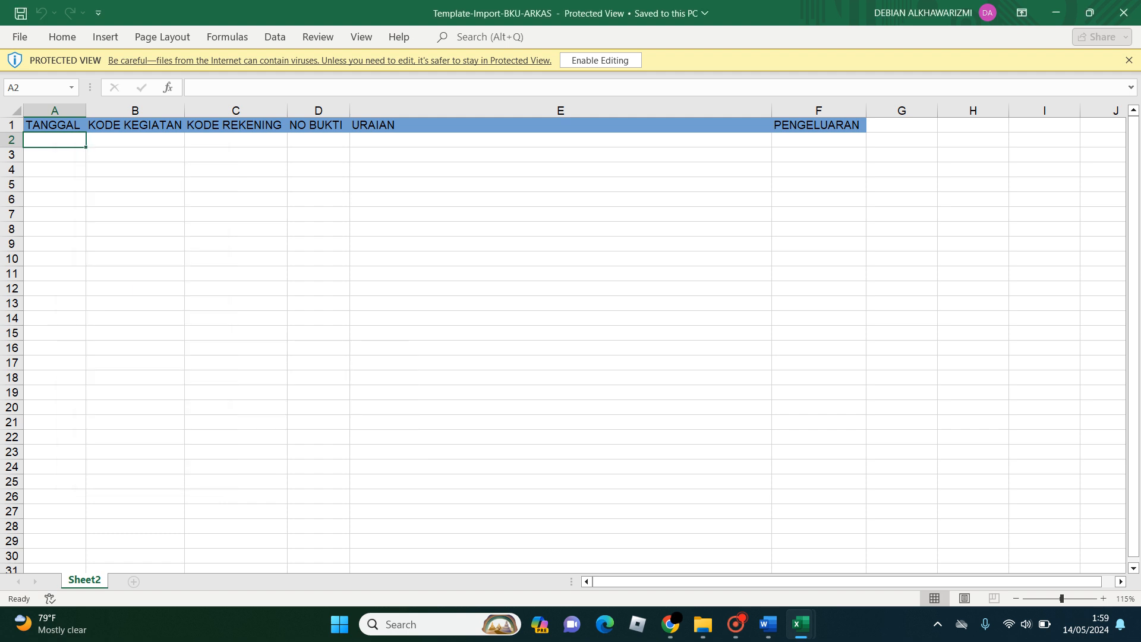
mouse_move(801, 624)
left_click(720, 541)
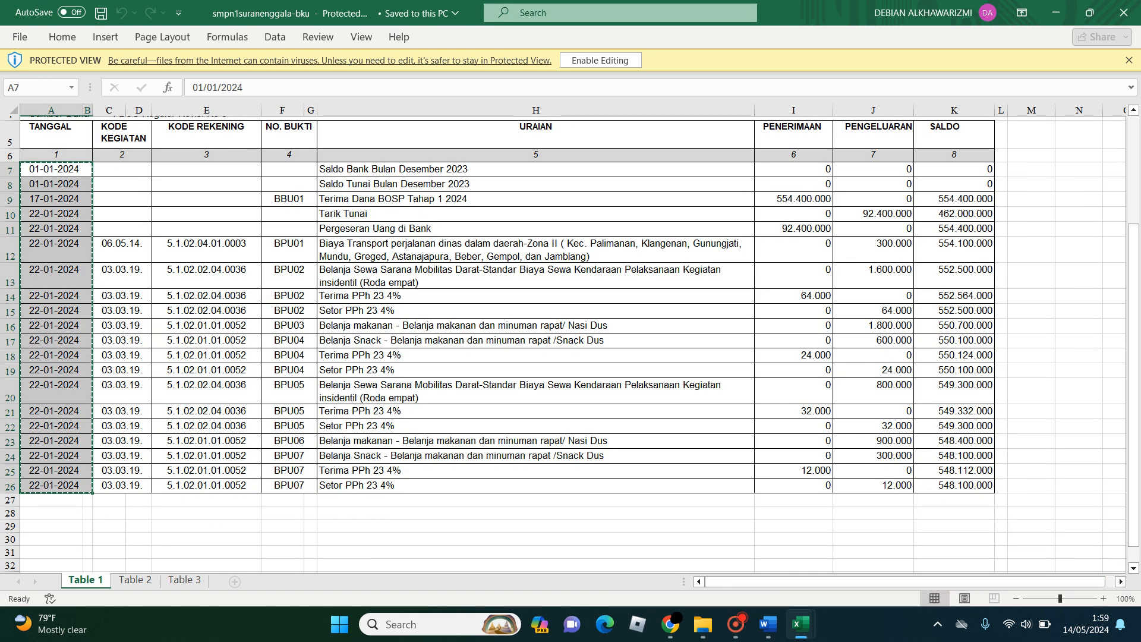
key("Escape")
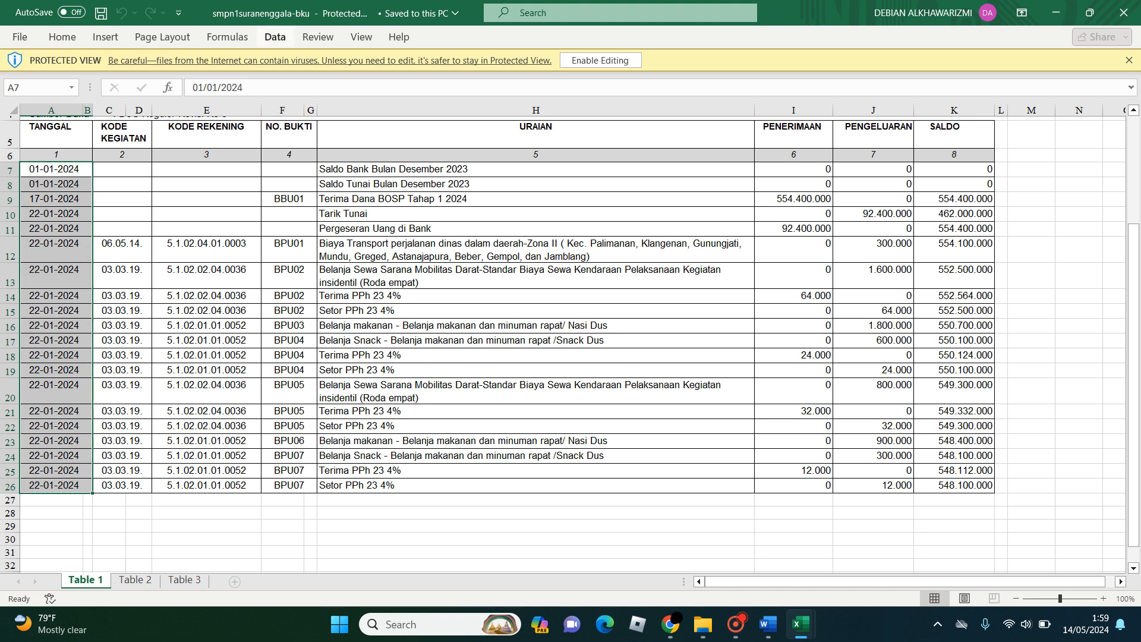
- Enable editing of the protected smpn1suranenggala-bku workbook
left_click(62, 36)
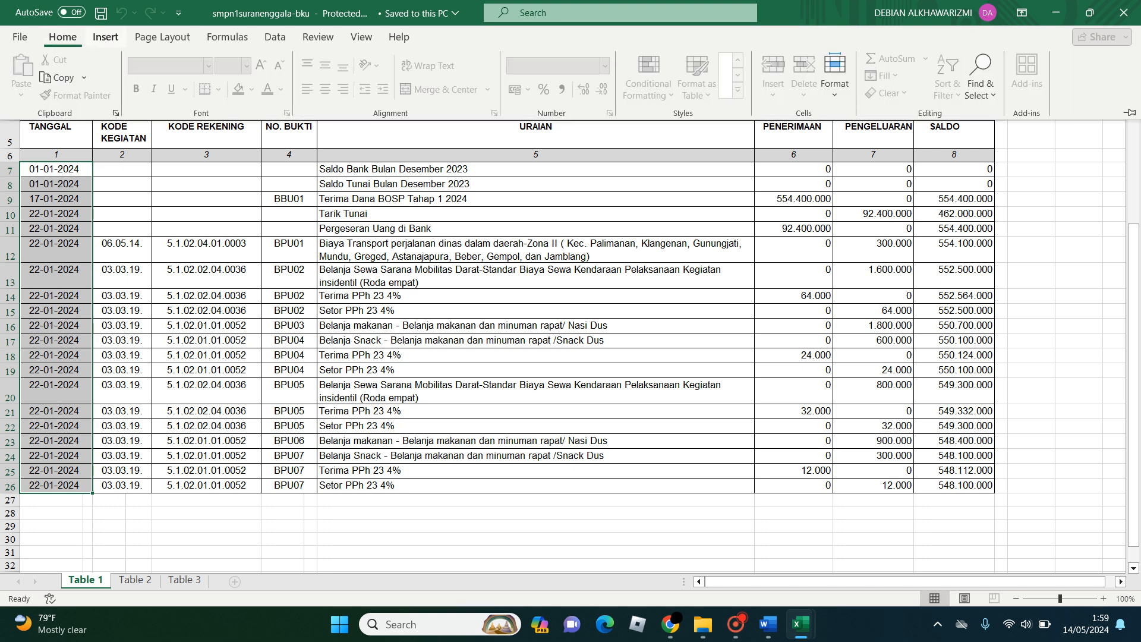
scroll(571, 345, "up", 2)
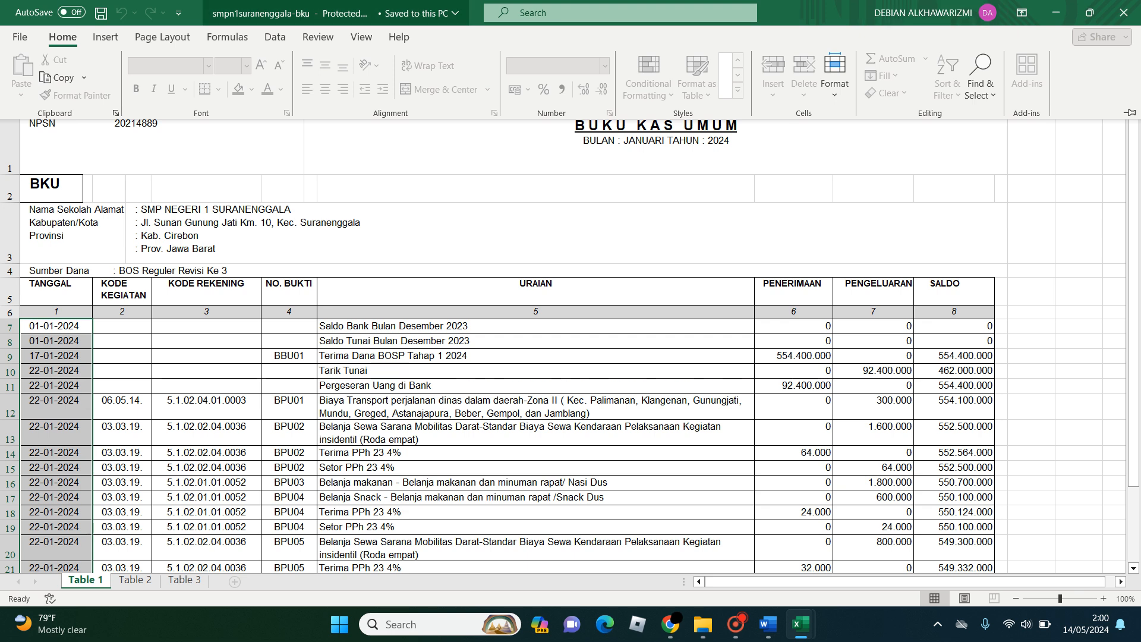
left_click(336, 13)
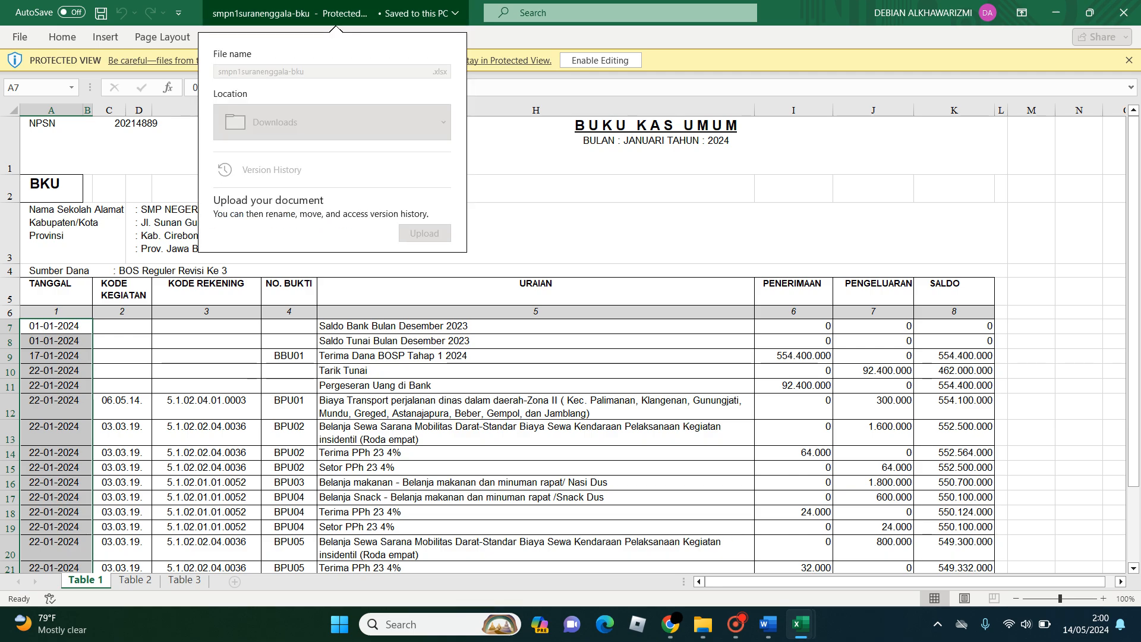
left_click(600, 61)
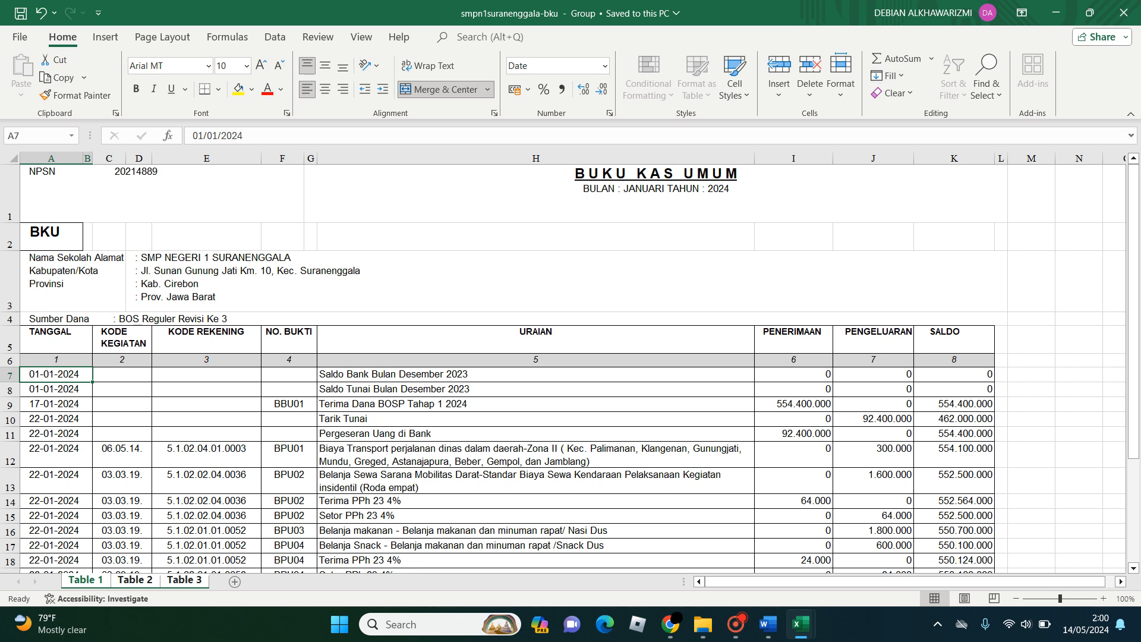
- Copy the TANGGAL dates in rows 7 to 26, enable editing of Template-Import-BKU-ARKAS and try to paste them into cell A2
left_click_drag(54, 374, 92, 463)
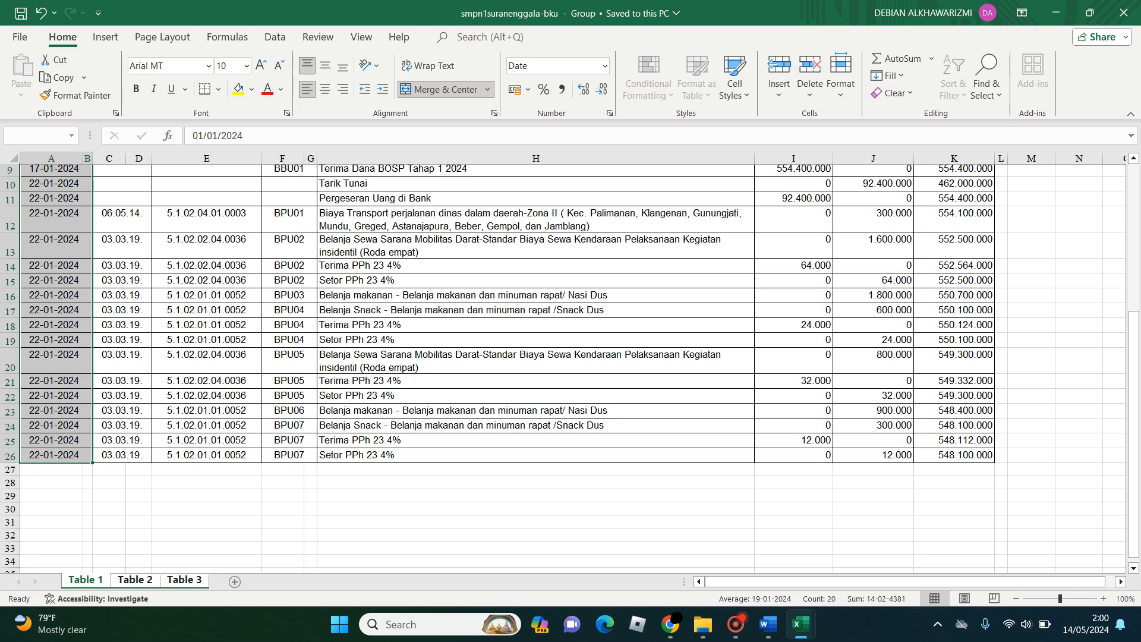
key("ctrl+c")
mouse_move(800, 624)
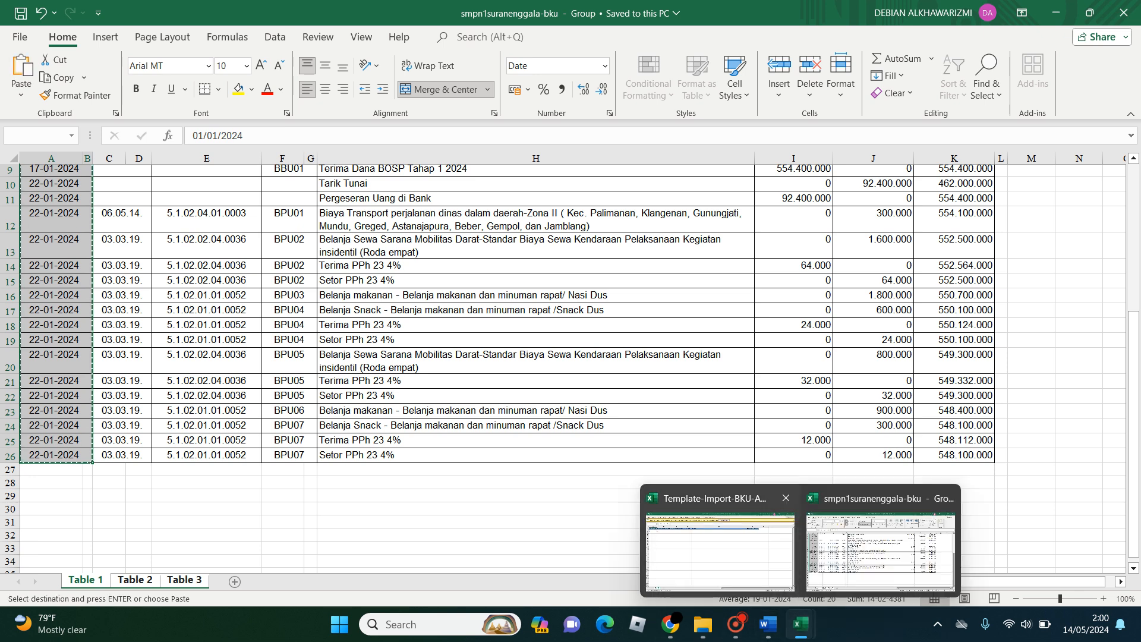
left_click(720, 550)
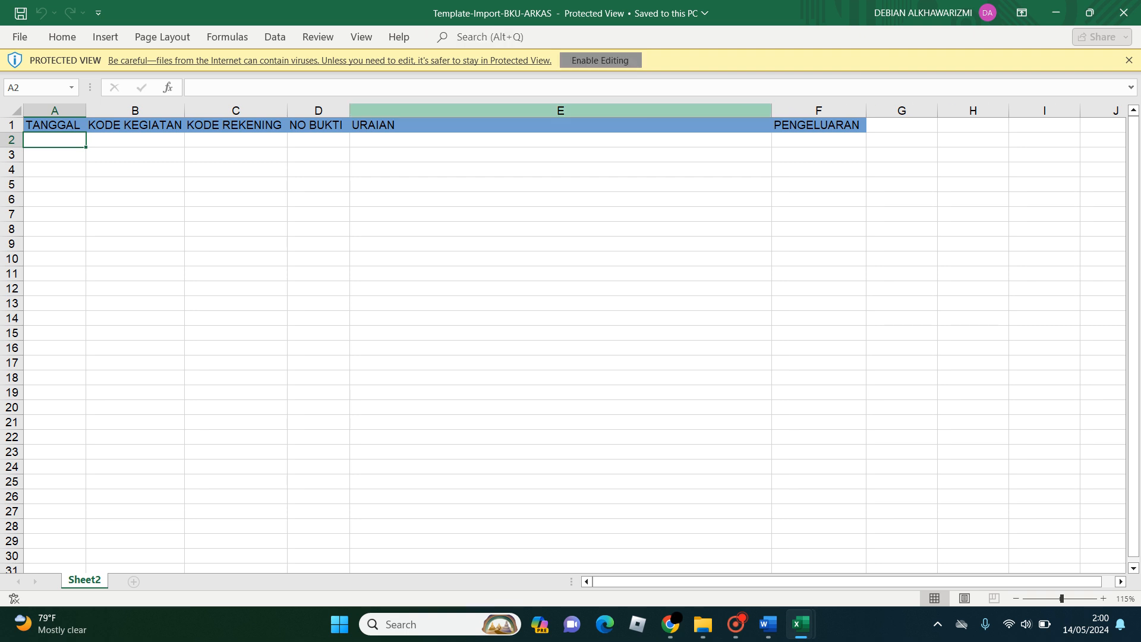
left_click(601, 60)
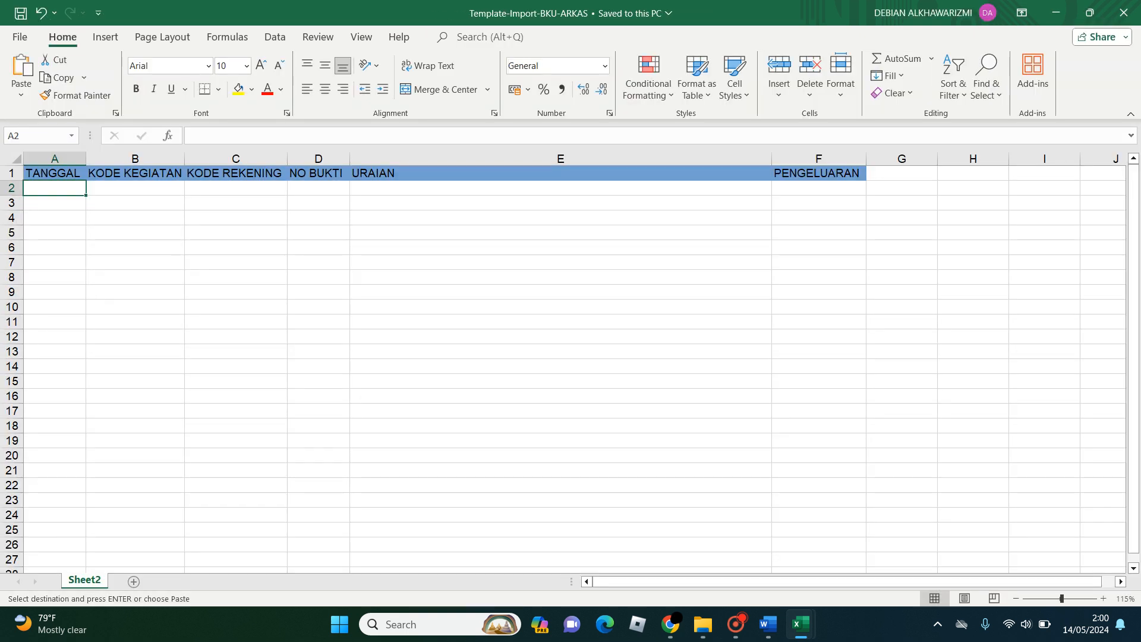
key("ctrl+v")
key("Return")
- Return to the smpn1suranenggala-bku workbook and unmerge the TANGGAL date cells across columns A and B in rows 7 to 26
mouse_move(800, 624)
left_click(719, 541)
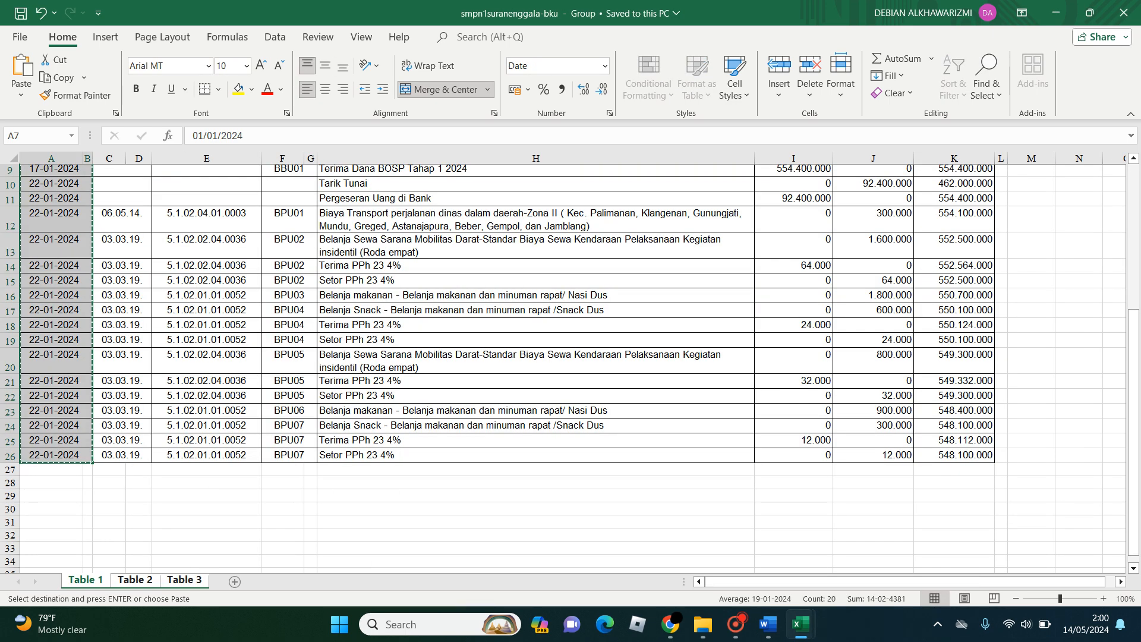
key("Return")
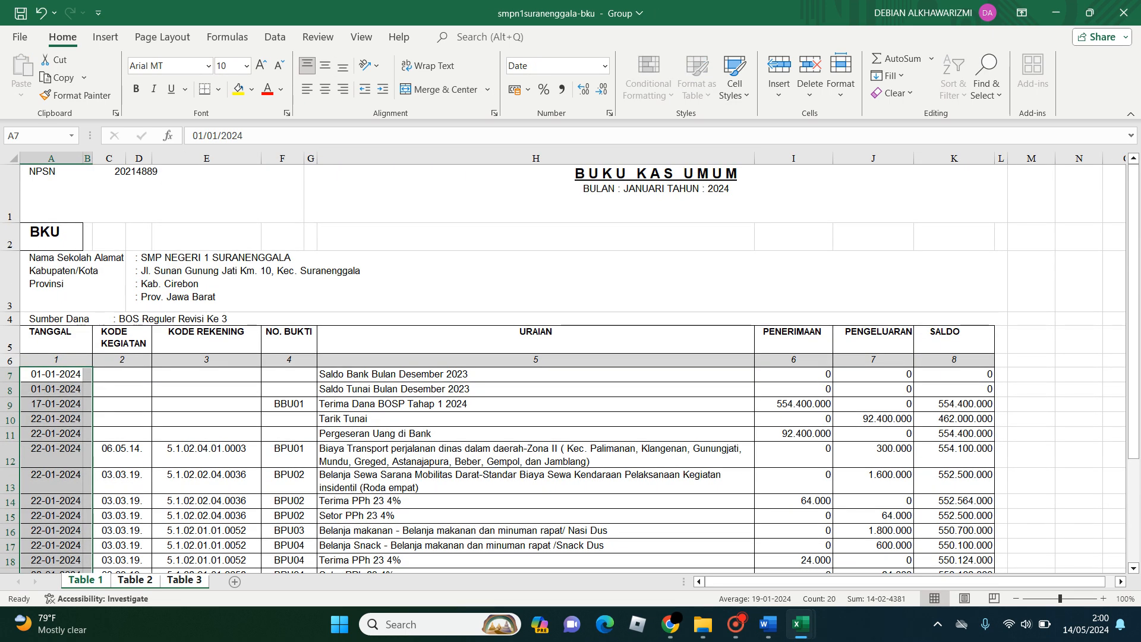
- Copy only the column A dates, cells A7 to A26, on the Table 1 sheet
left_click(52, 375)
scroll(565, 369, "down", 3)
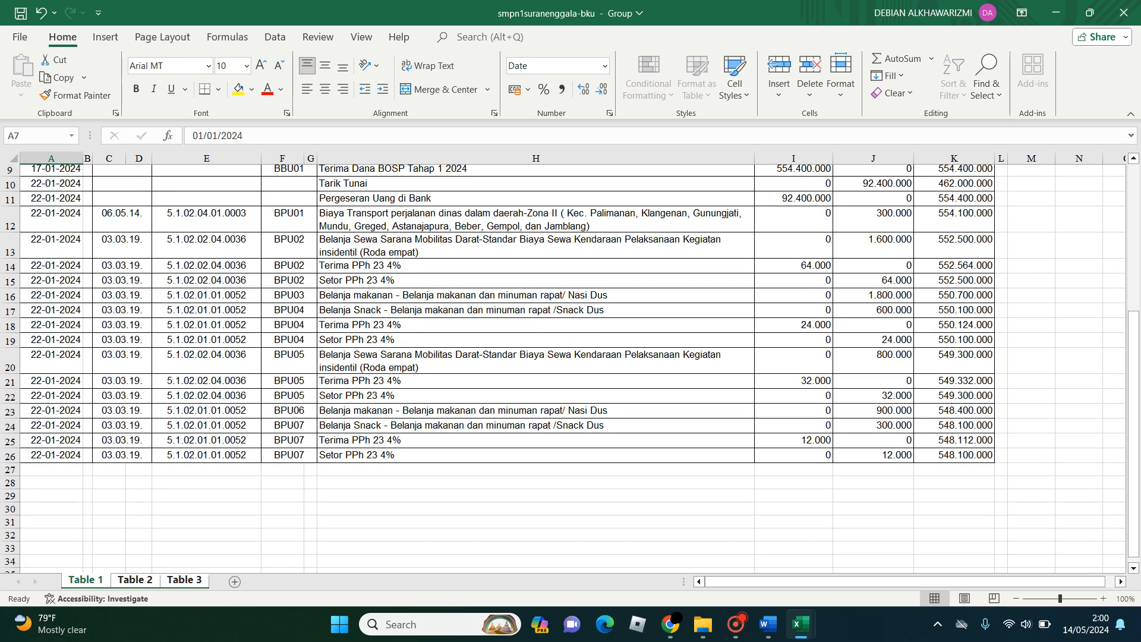
left_click(52, 455, "shift")
scroll(52, 455, "up", 6)
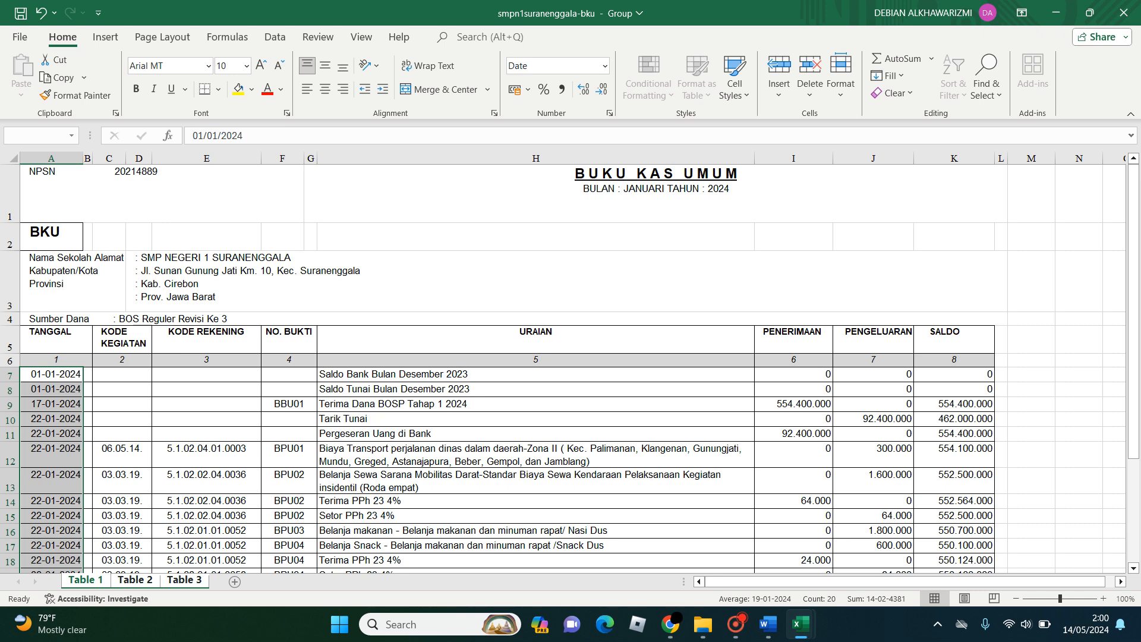
key("ctrl+c")
- Try to paste the copied dates into cell A2 of Template-Import-BKU-ARKAS as values and with Paste Special
mouse_move(800, 624)
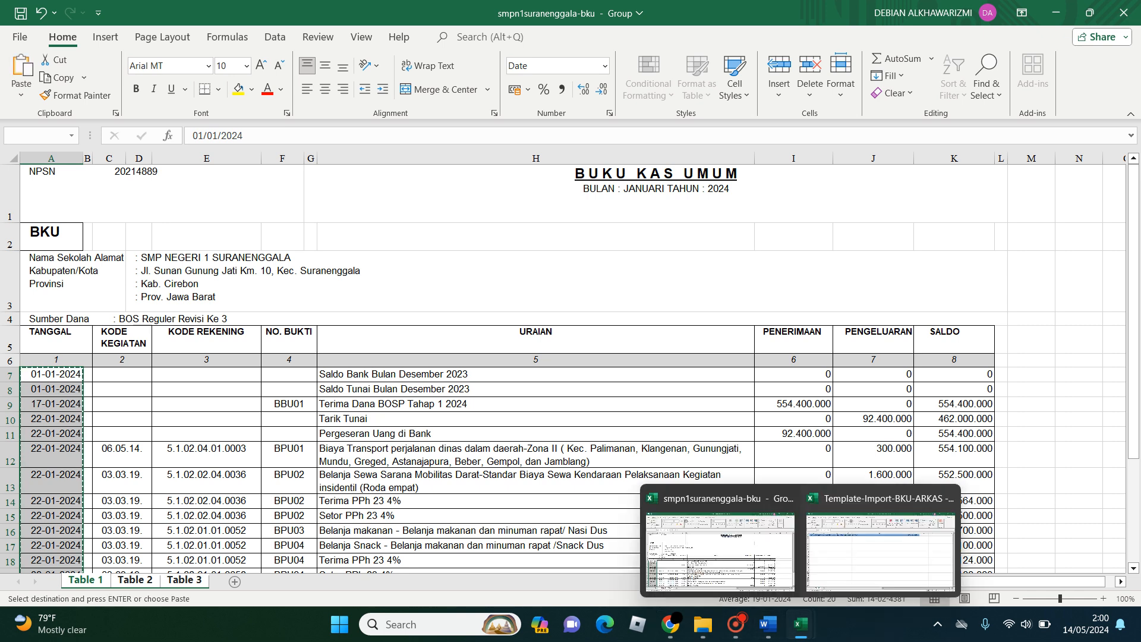
left_click(879, 523)
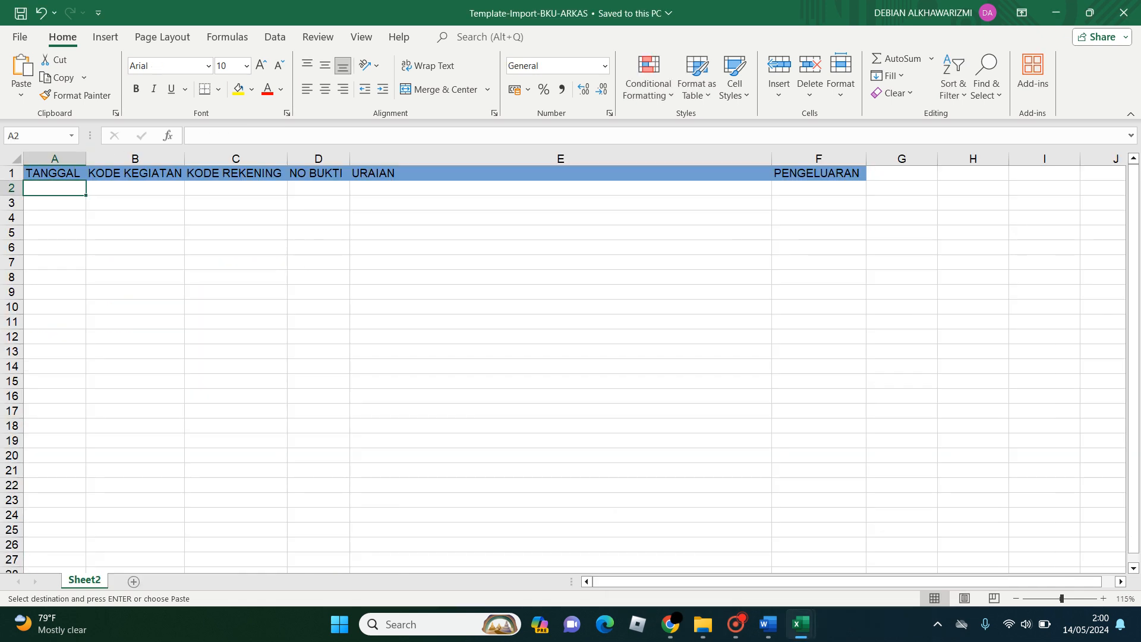
right_click(51, 189)
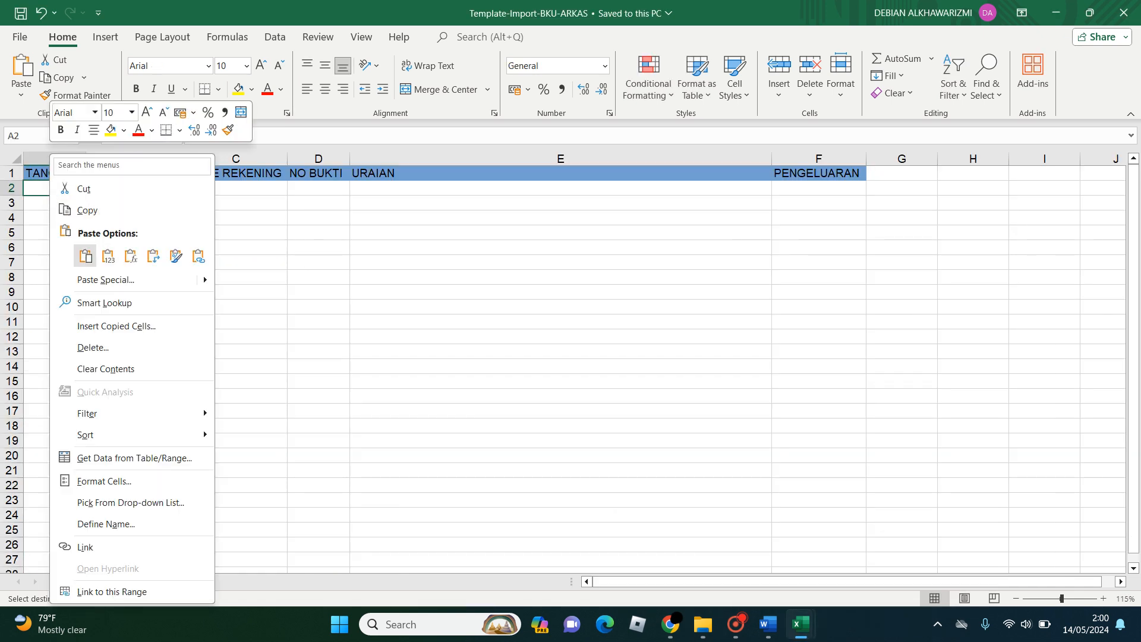
left_click(108, 256)
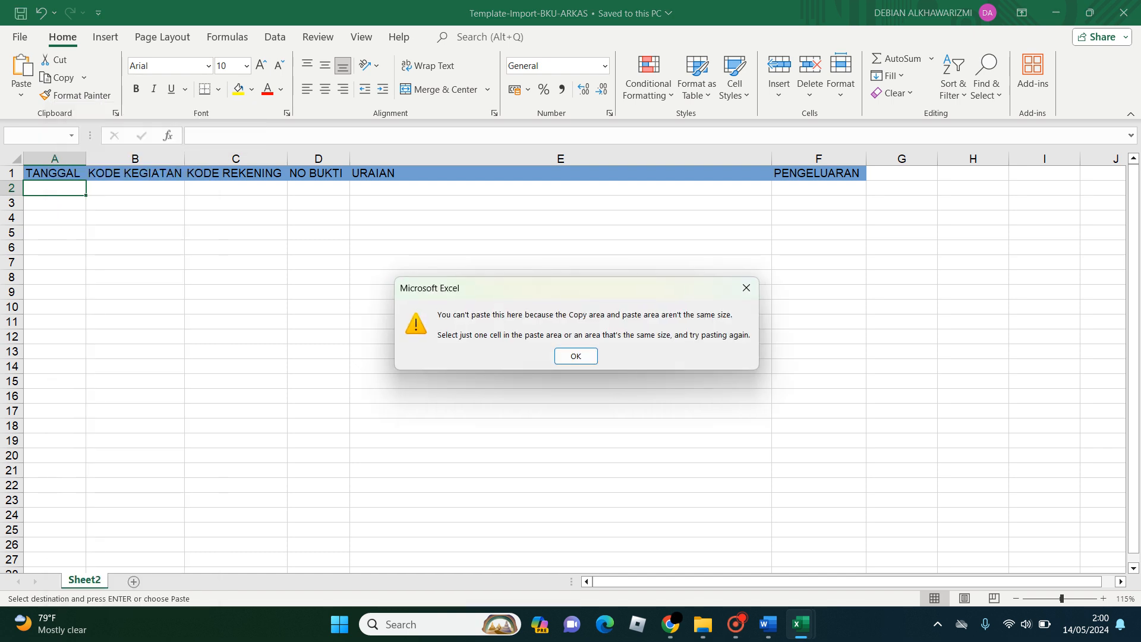
key("Return")
right_click(65, 189)
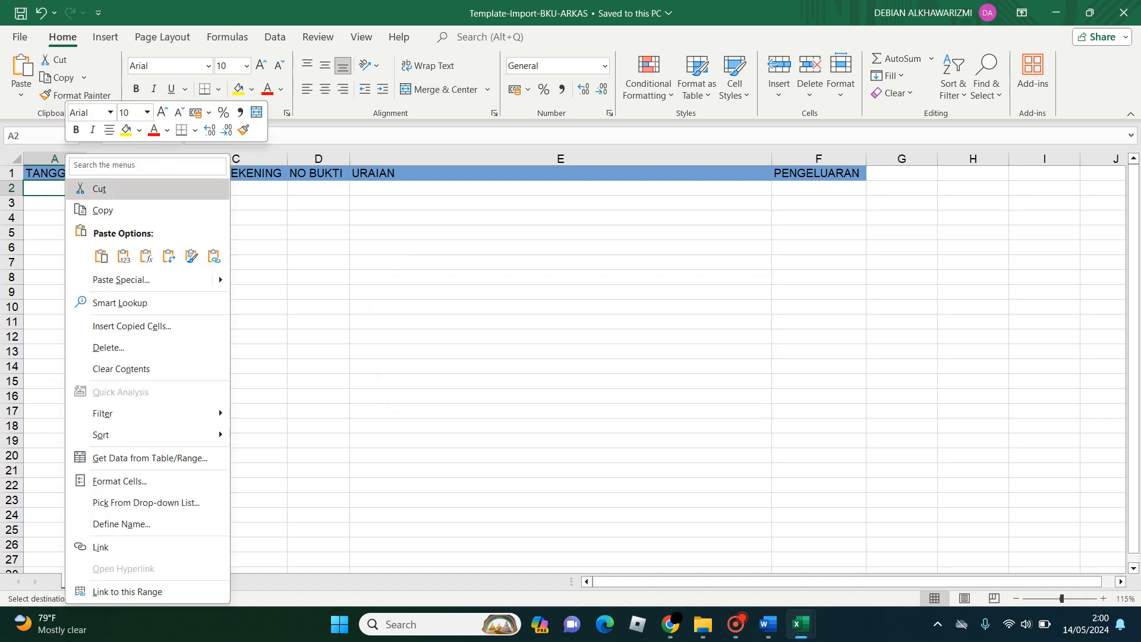
left_click(119, 280)
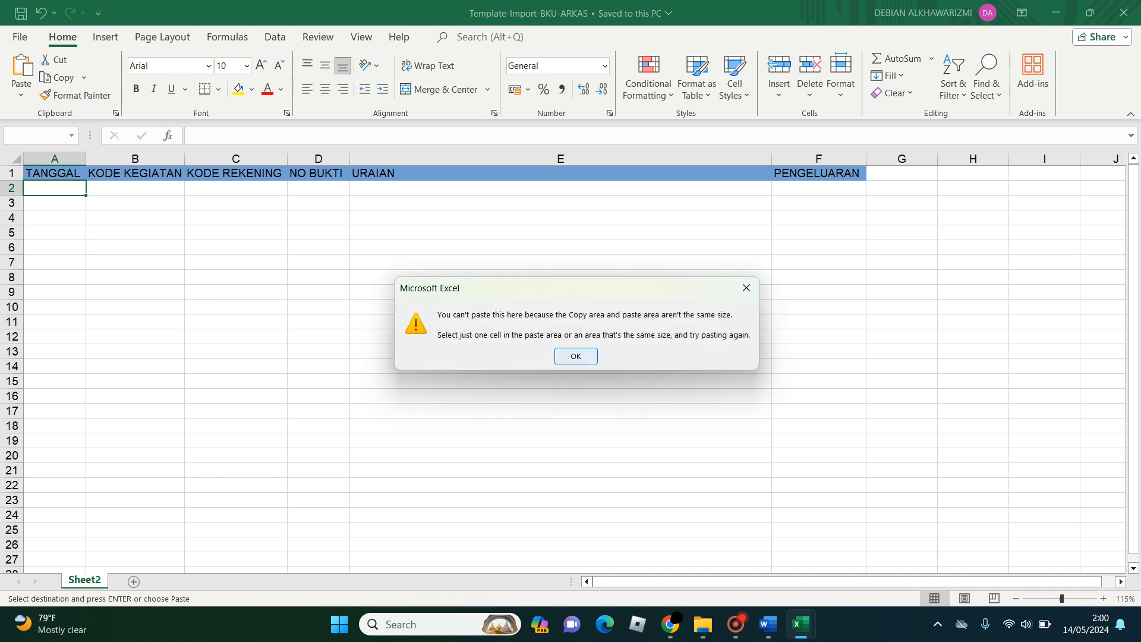
key("Return")
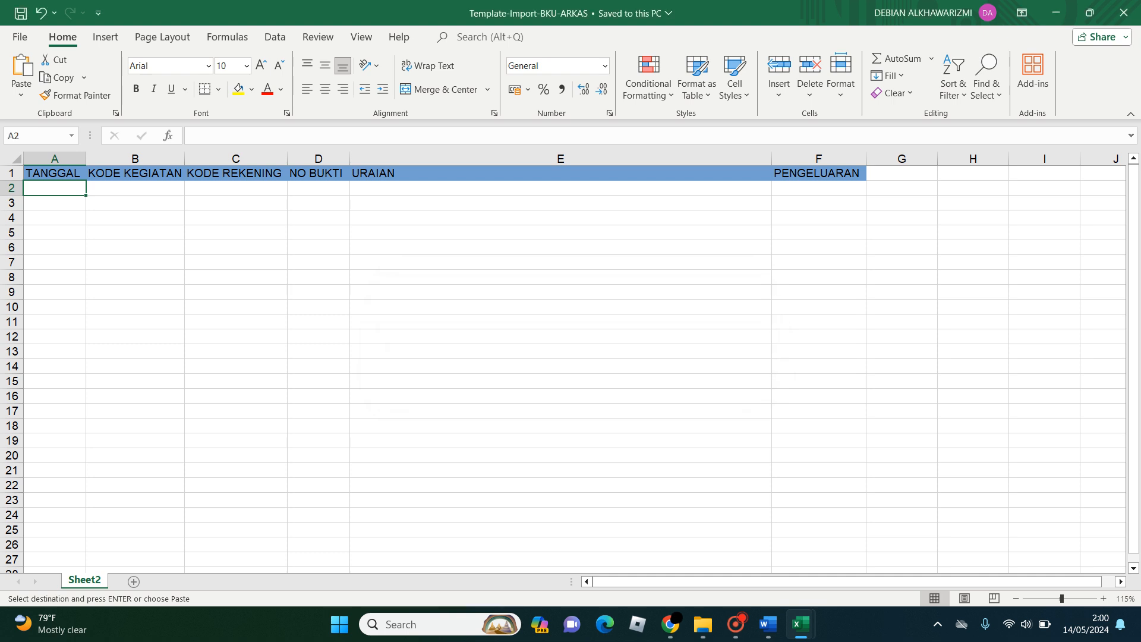
- Reselect the dates A7 to A26 in the smpn1suranenggala-bku workbook and try again to paste them into the template's cell A2
mouse_move(800, 625)
left_click(719, 549)
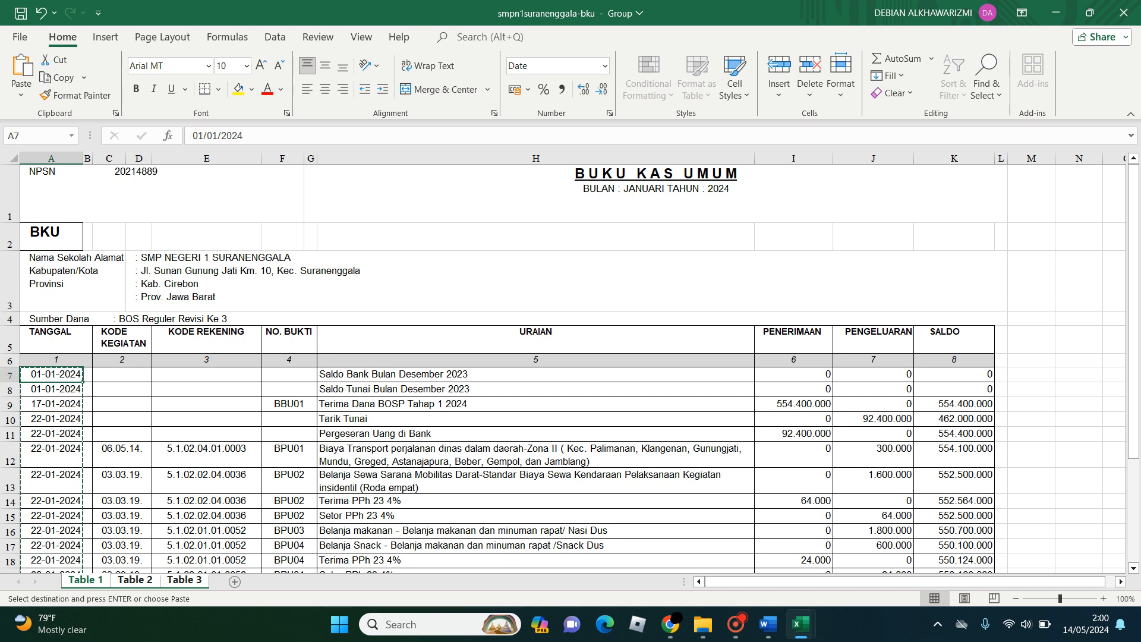
scroll(564, 368, "down", 2)
key("ctrl+shift+Down")
key("ctrl+c")
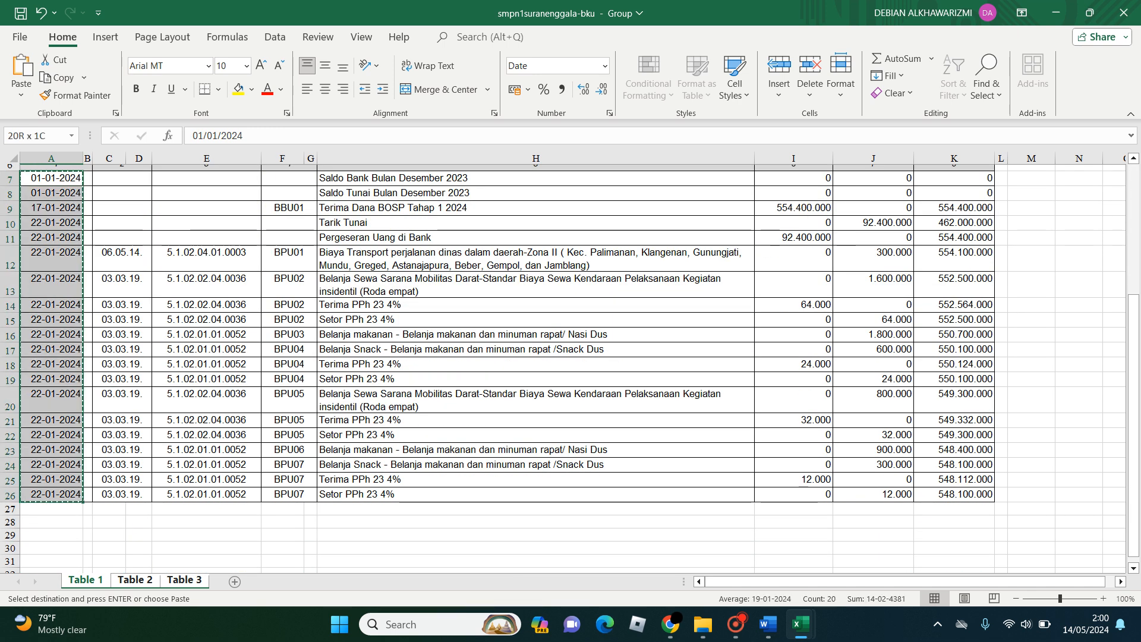
mouse_move(800, 624)
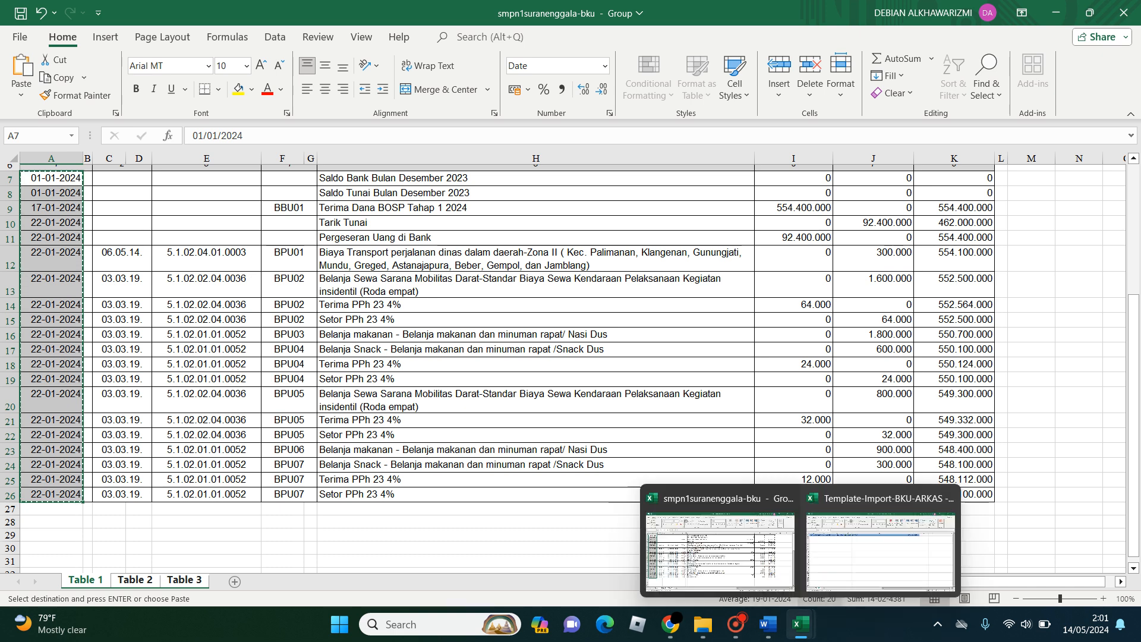
left_click(974, 567)
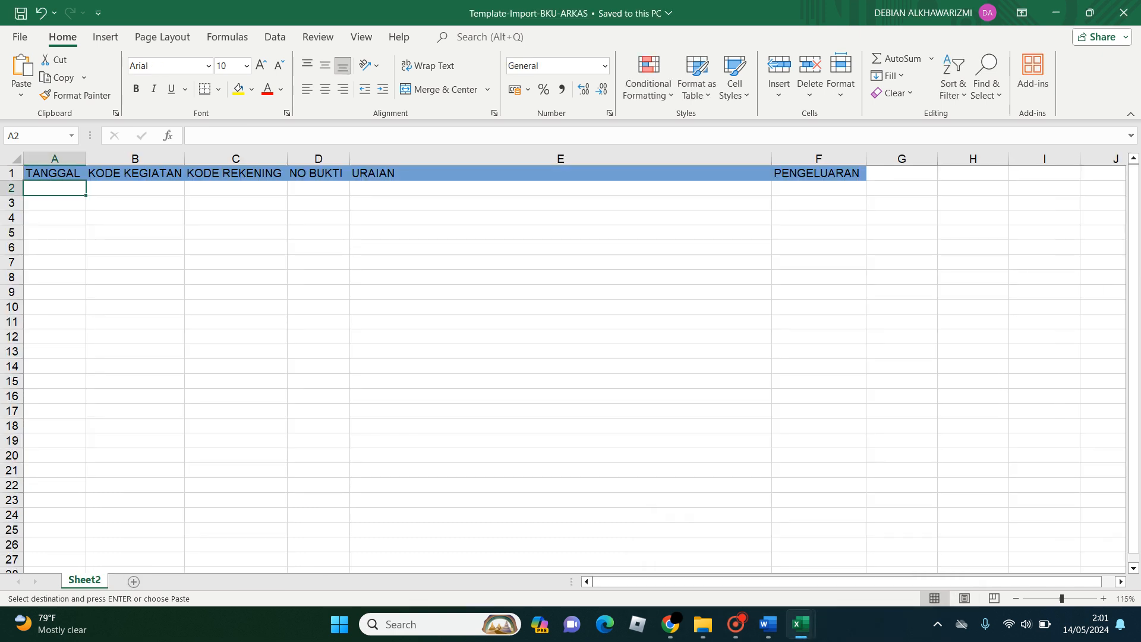
key("ctrl+v")
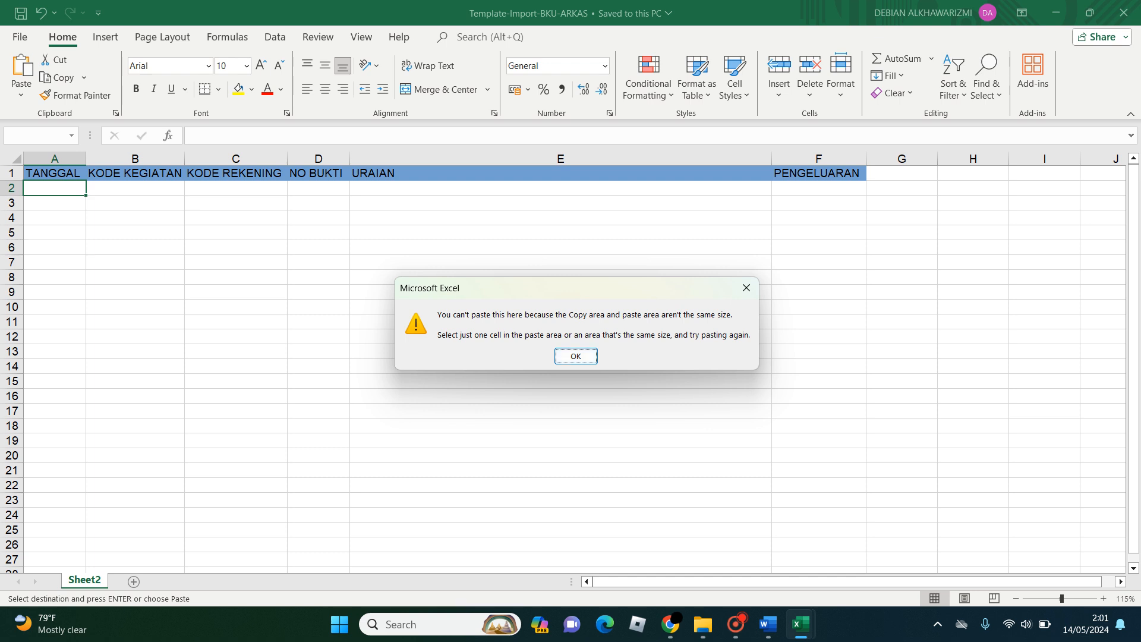
left_click(575, 356)
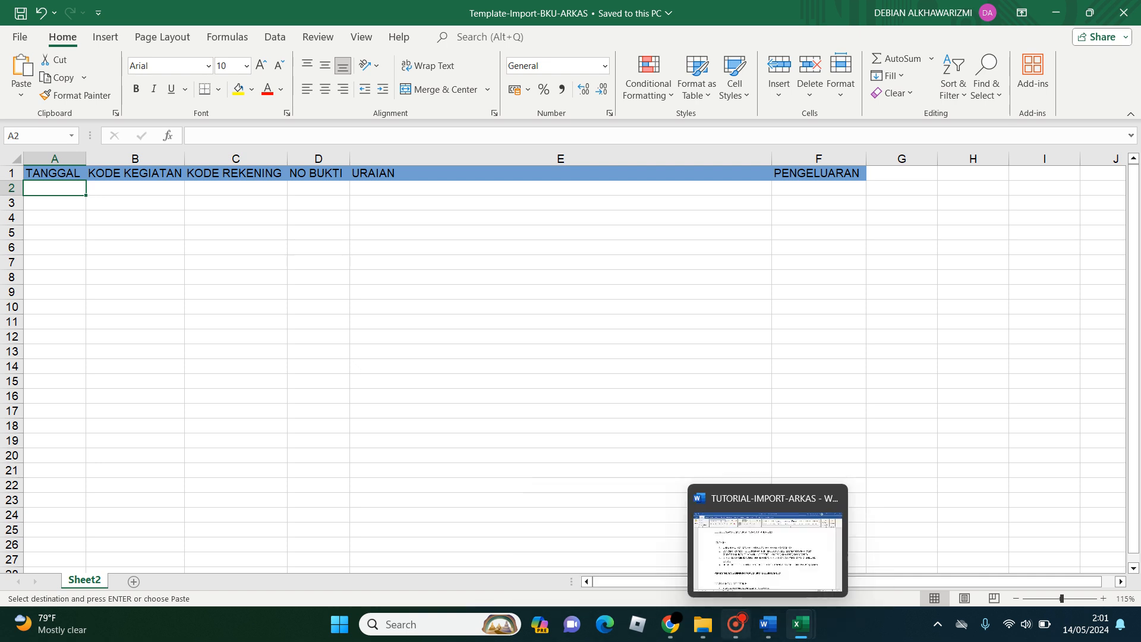
left_click(735, 624)
left_click(498, 82)
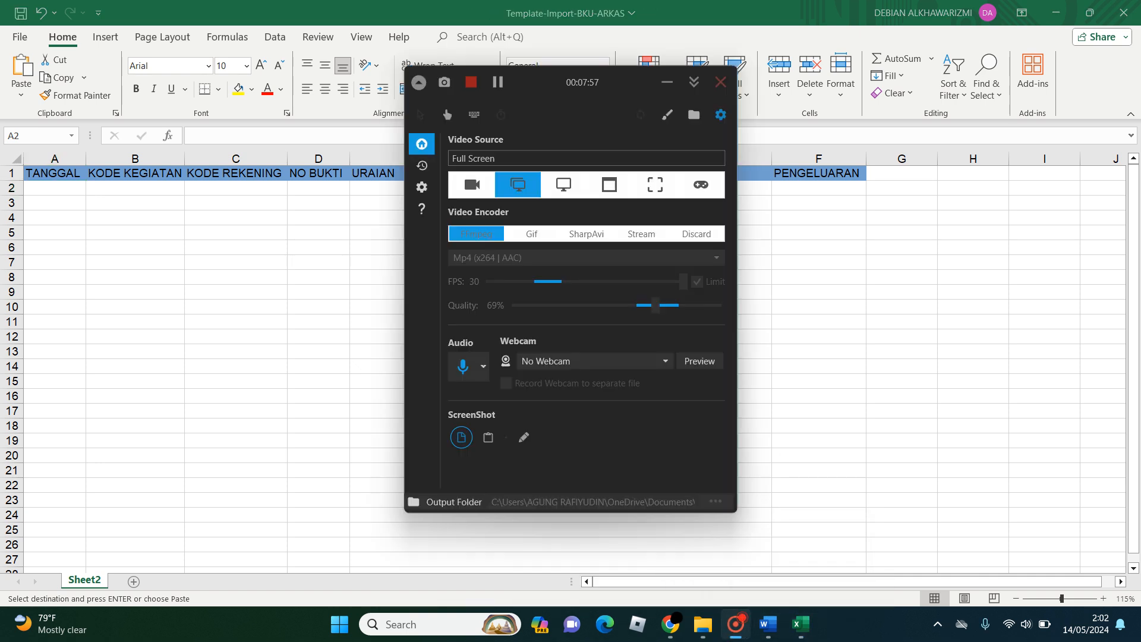
left_click(667, 82)
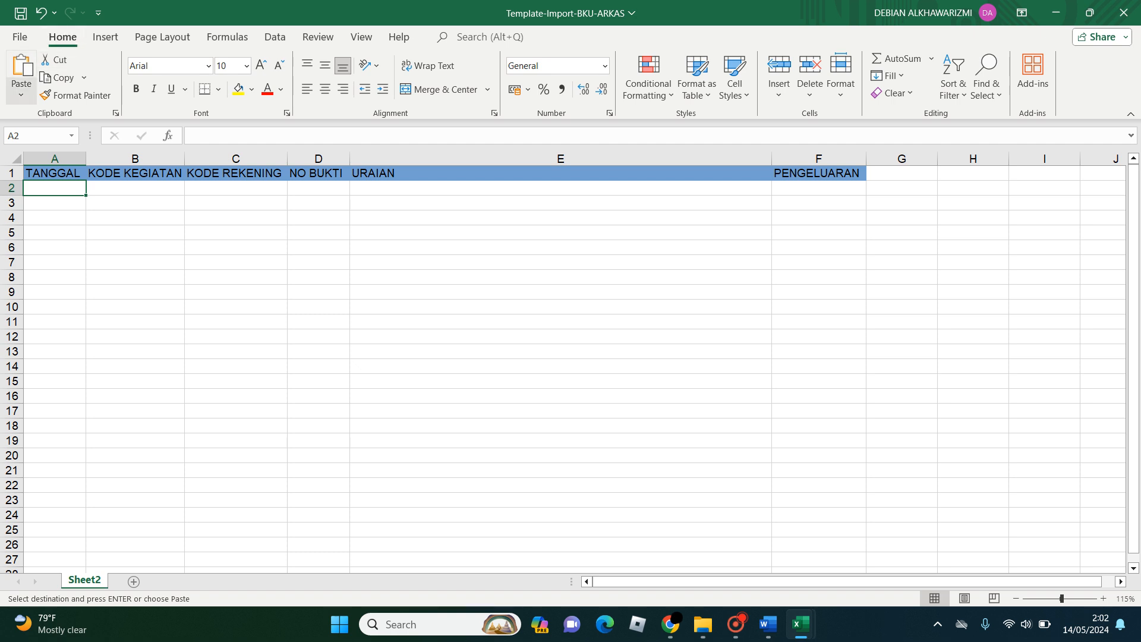
- Paste the copied dates into the TANGGAL column from cell A2, keeping values and source formatting
left_click(21, 94)
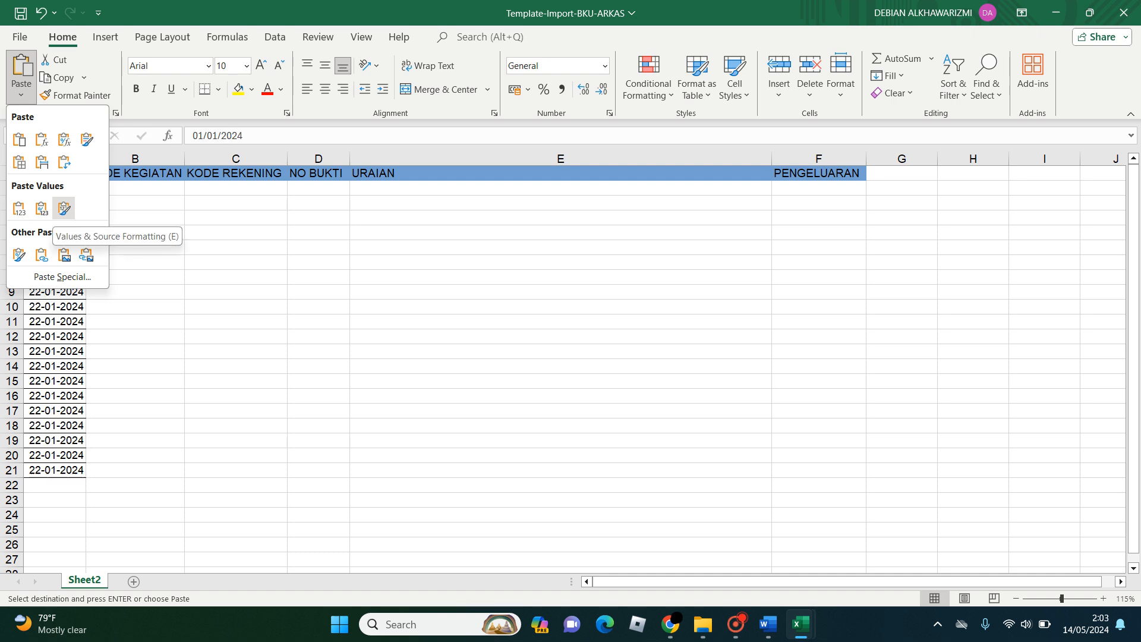
left_click(64, 208)
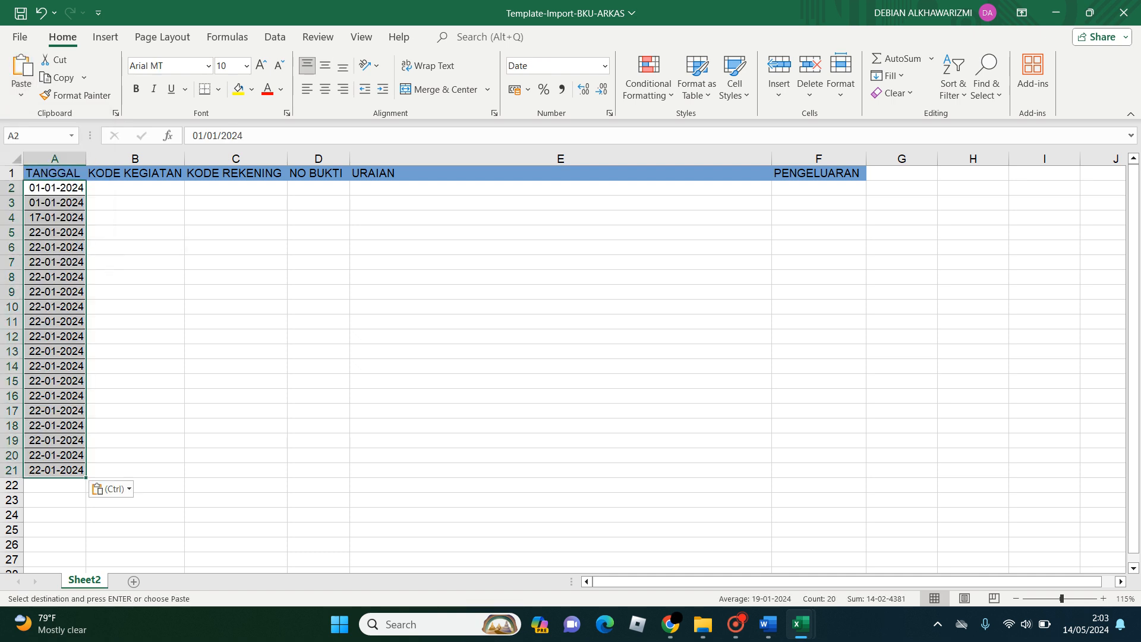
left_click(135, 203)
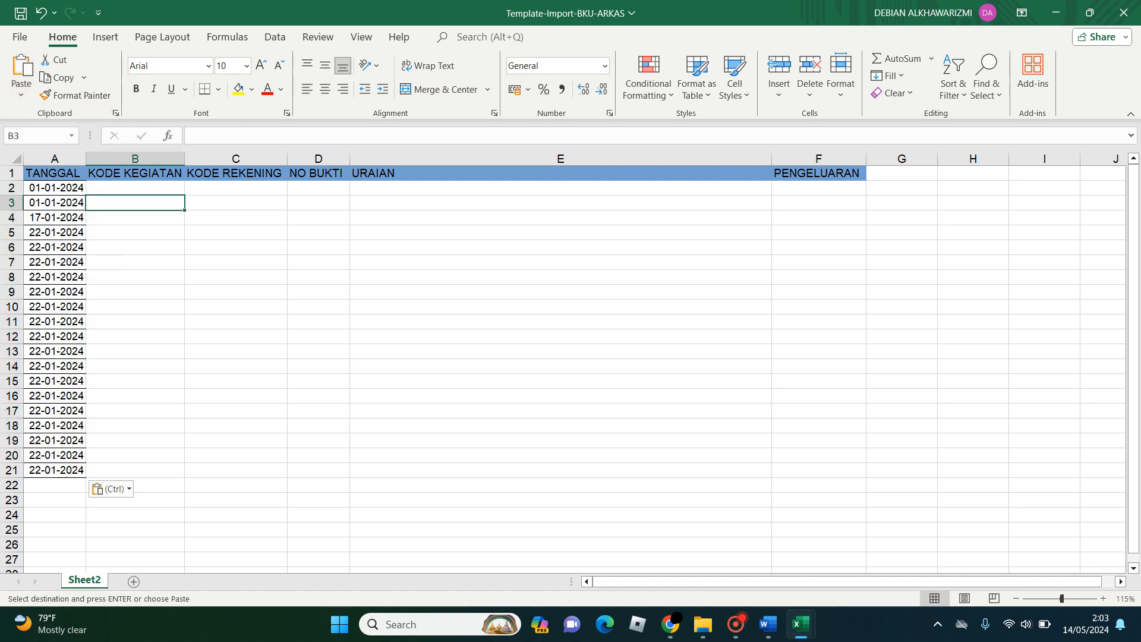
- Return to the smpn1suranenggala-bku workbook and unmerge the KODE KEGIATAN cells across columns C and D in rows 7 to 26
mouse_move(800, 624)
left_click(719, 535)
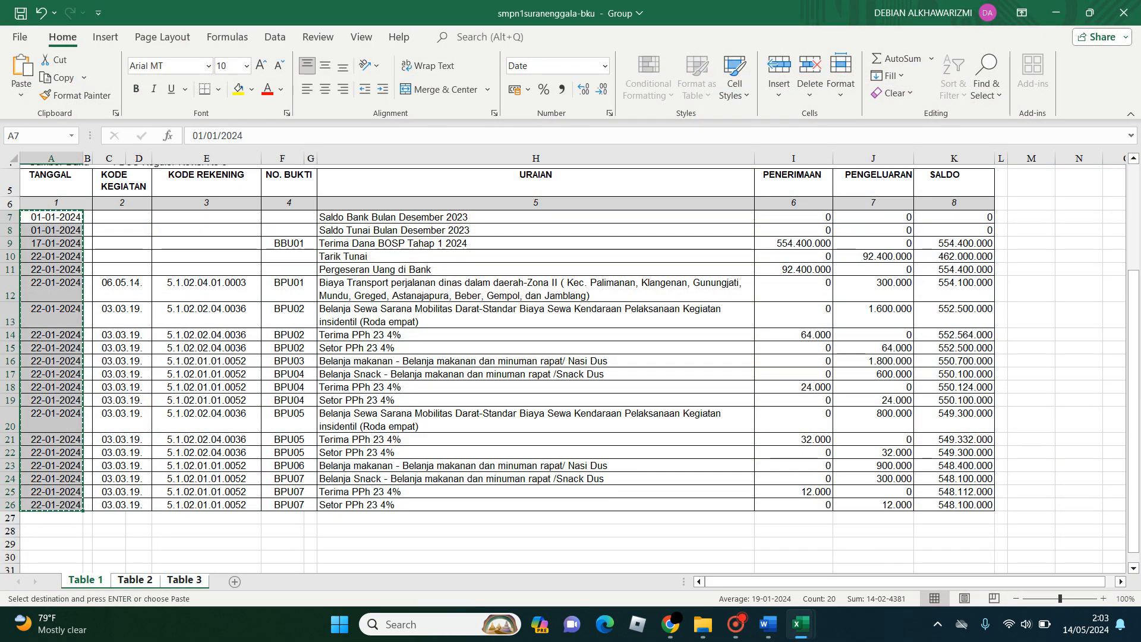
left_click(121, 217)
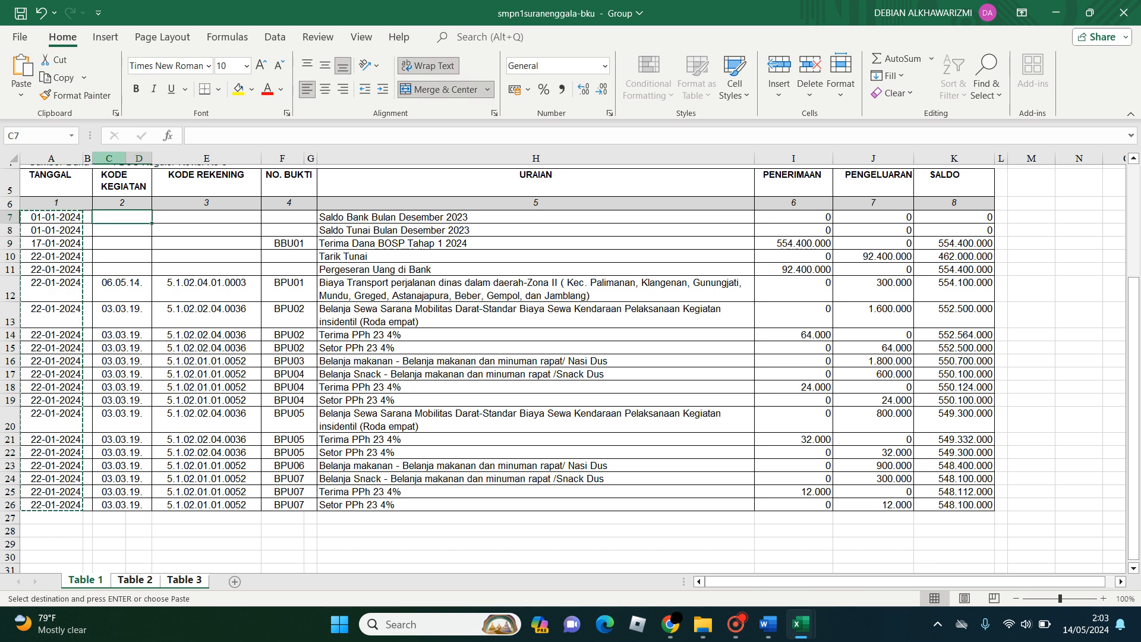
left_click(122, 244)
left_click(122, 183)
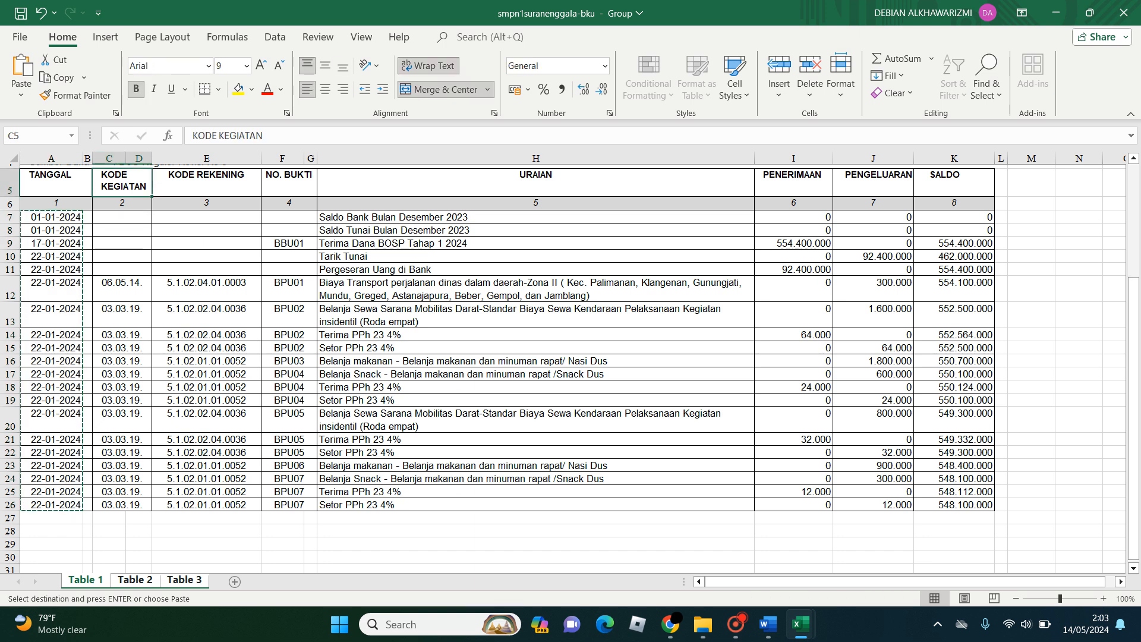
left_click(122, 289)
left_click_drag(122, 217, 122, 505)
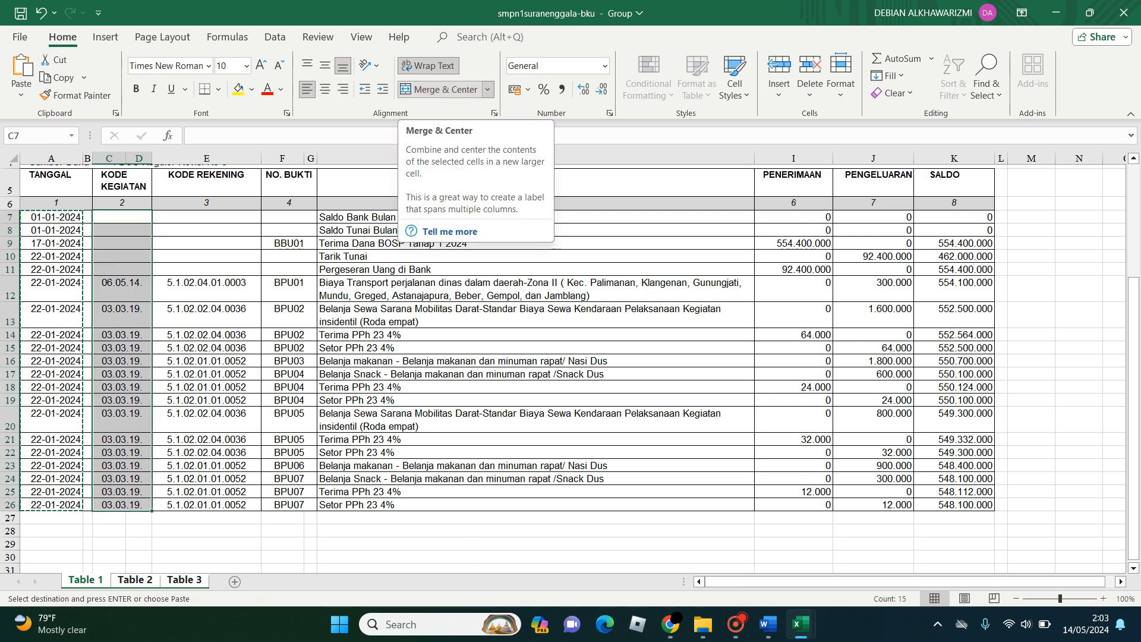
left_click(438, 89)
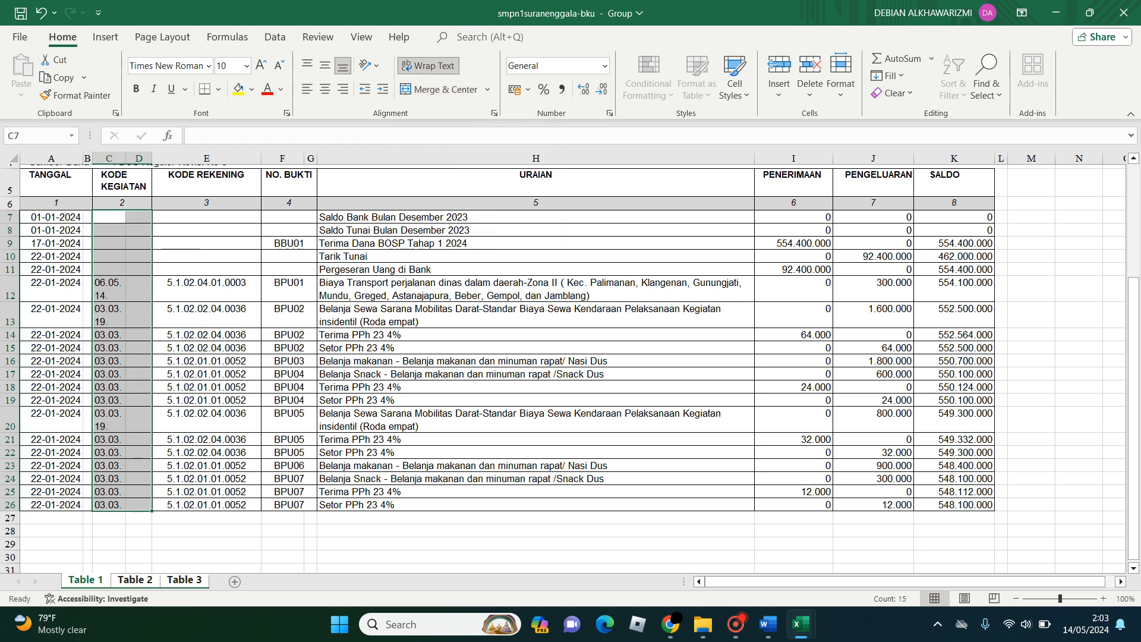
- Copy the activity codes C7 to C26 and paste them into the template's cell B2 with values and source formatting
left_click(110, 289)
left_click(110, 218)
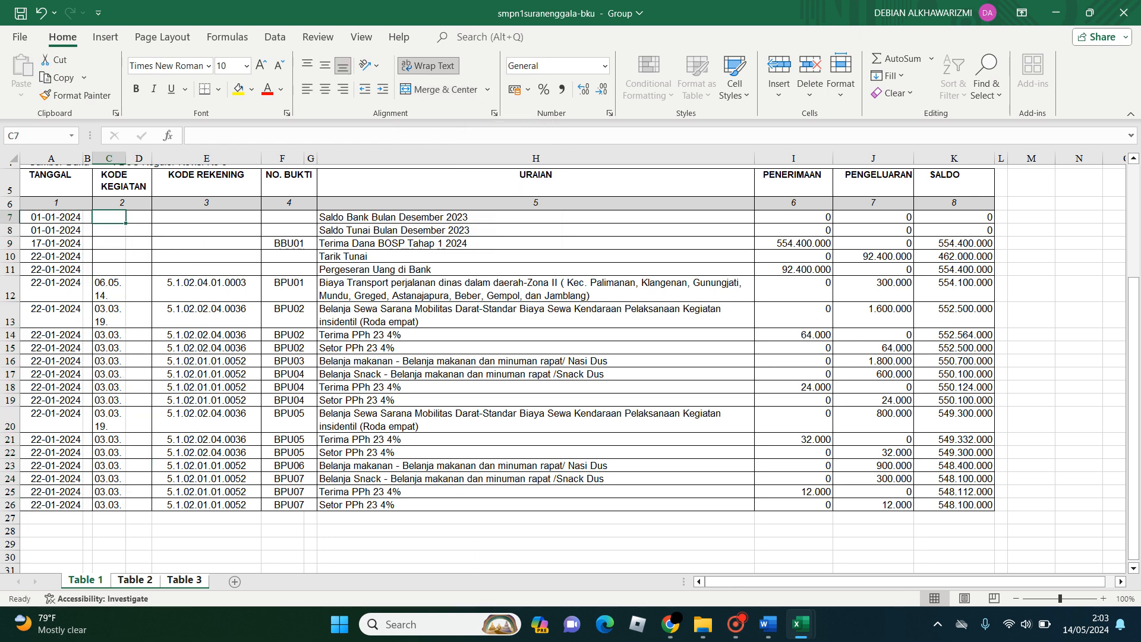
left_click_drag(109, 217, 109, 505)
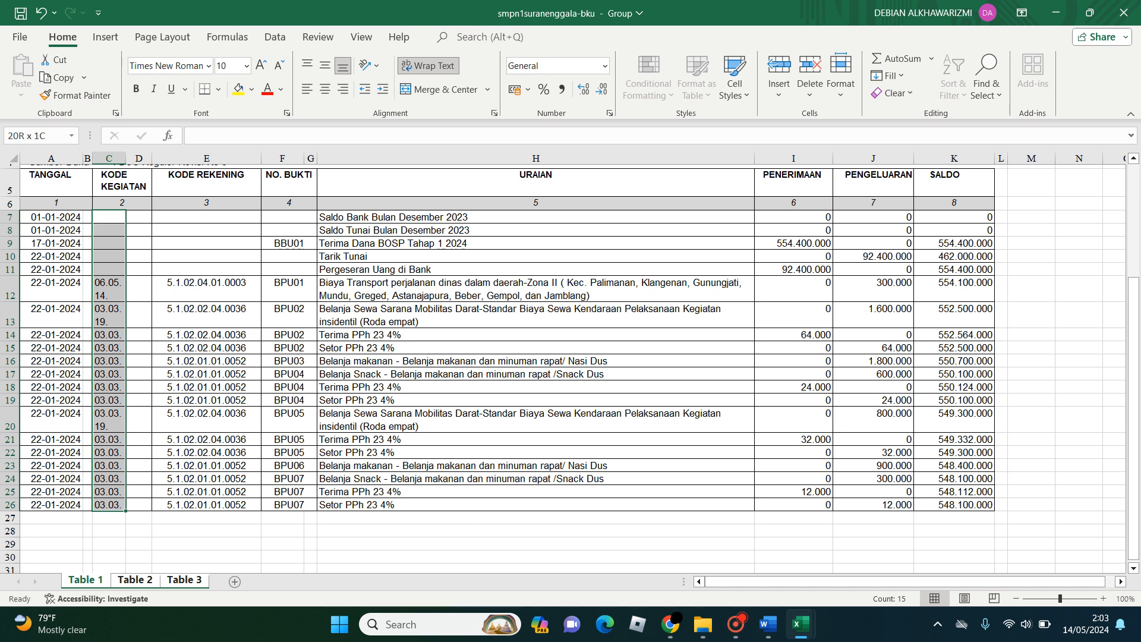
key("ctrl+c")
mouse_move(800, 624)
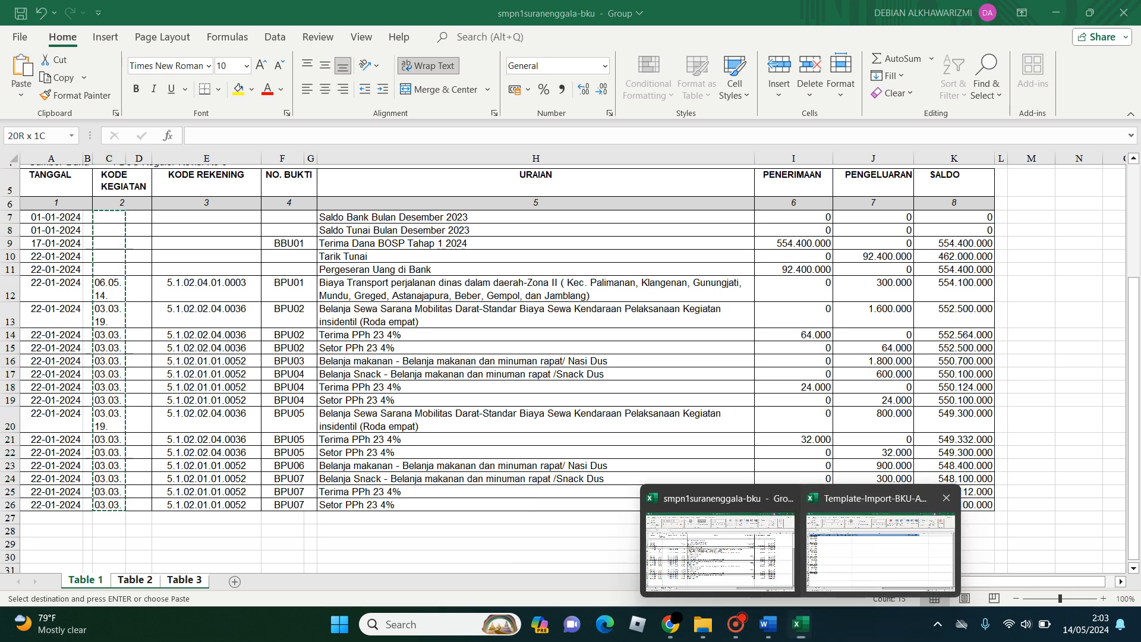
left_click(874, 547)
left_click(135, 188)
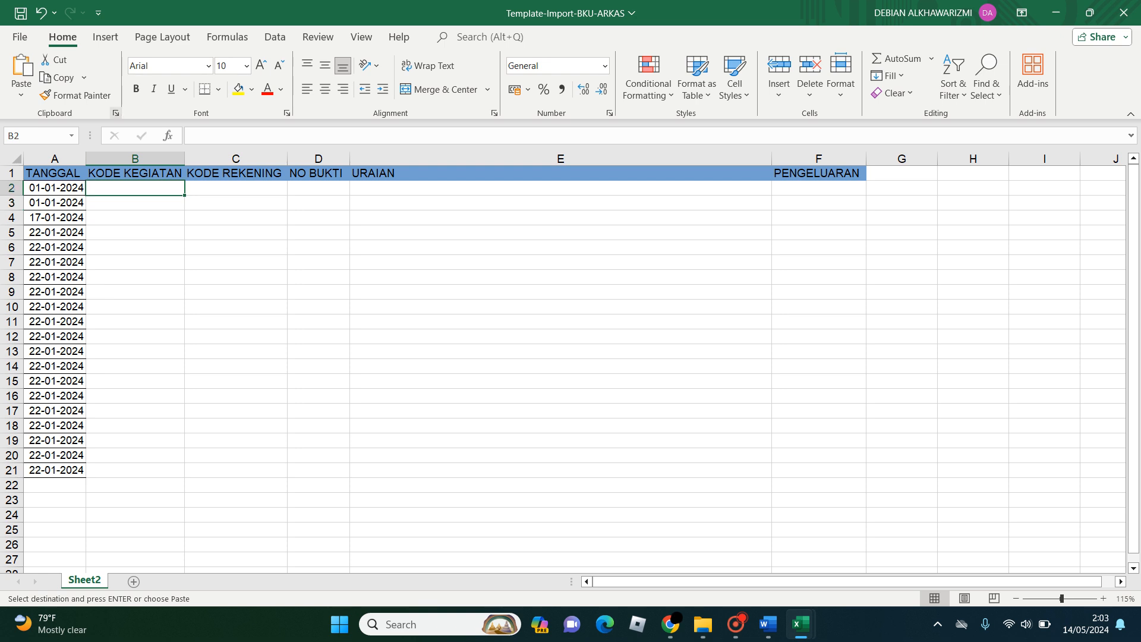
left_click(21, 90)
left_click(64, 208)
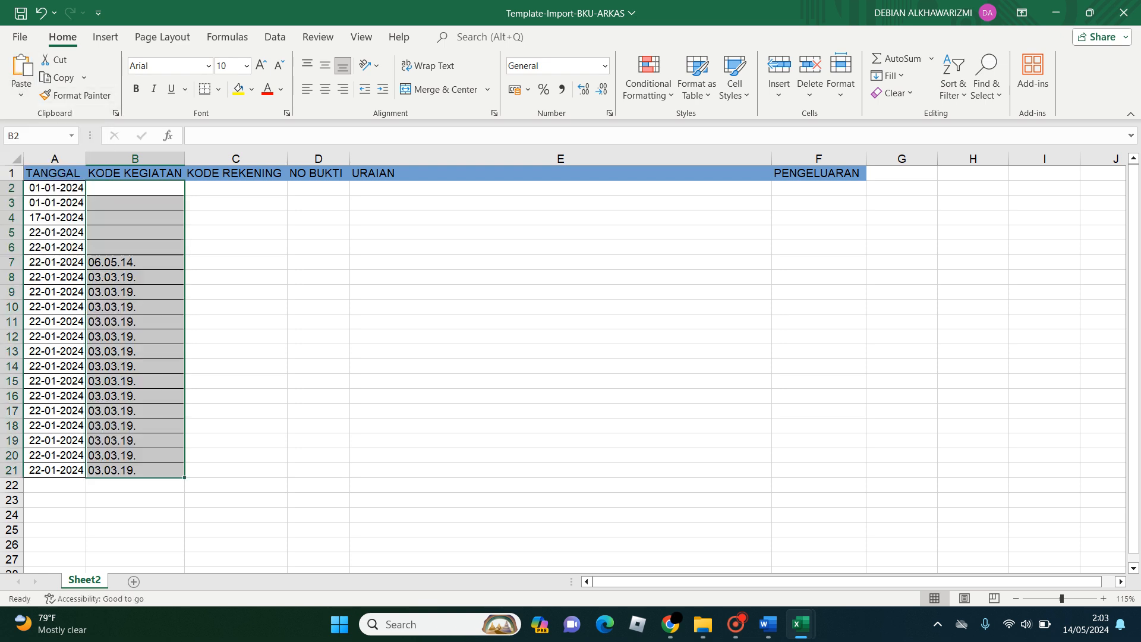
left_click(135, 217)
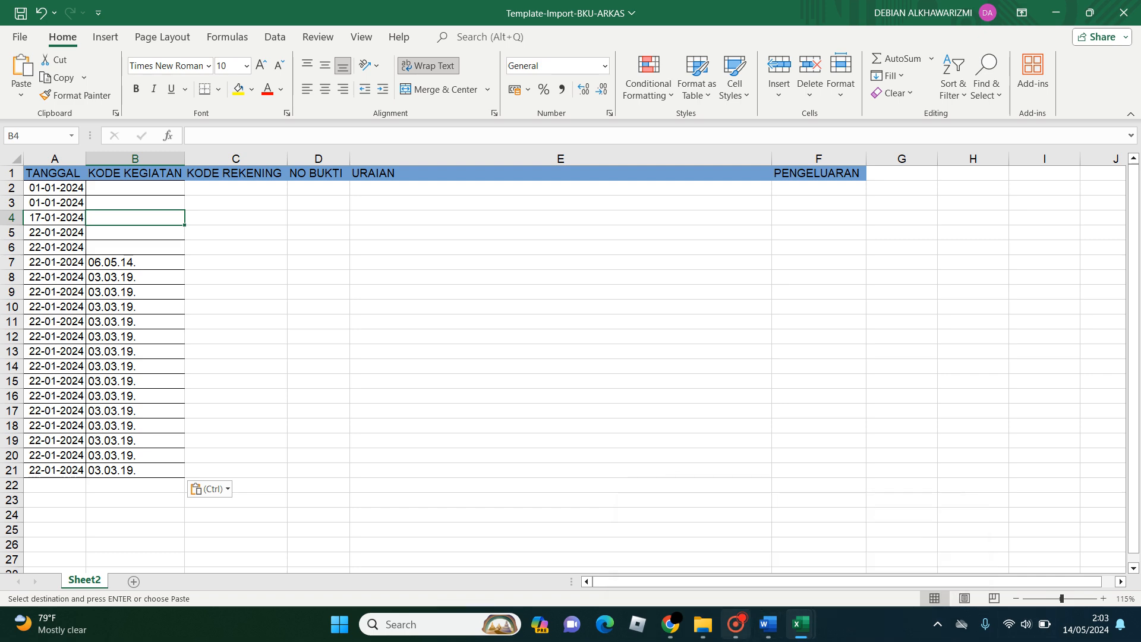
- Copy the KODE REKENING cells E7 to E26 from smpn1suranenggala-bku into the template's cell C2 with values and source formatting
mouse_move(670, 624)
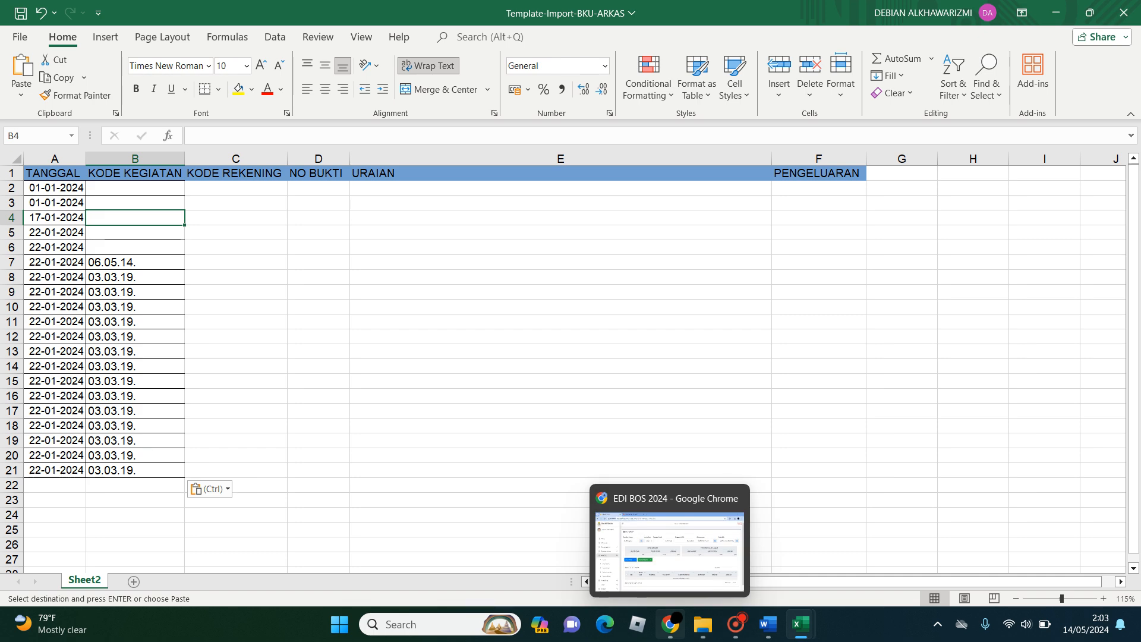
mouse_move(800, 624)
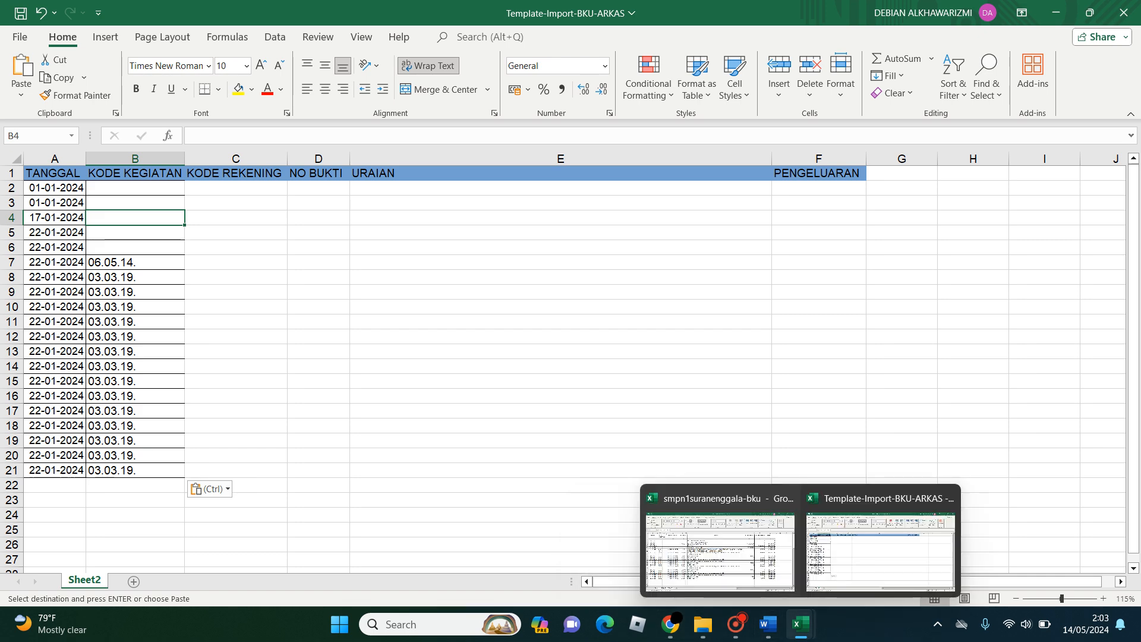
left_click(719, 551)
left_click_drag(206, 217, 206, 506)
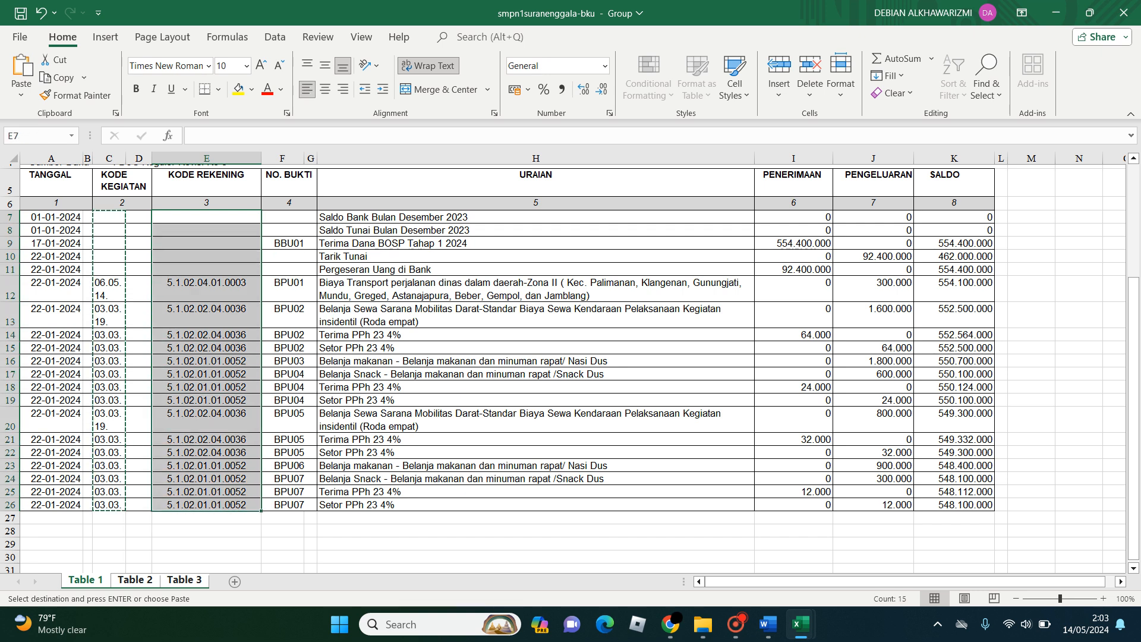
key("ctrl+c")
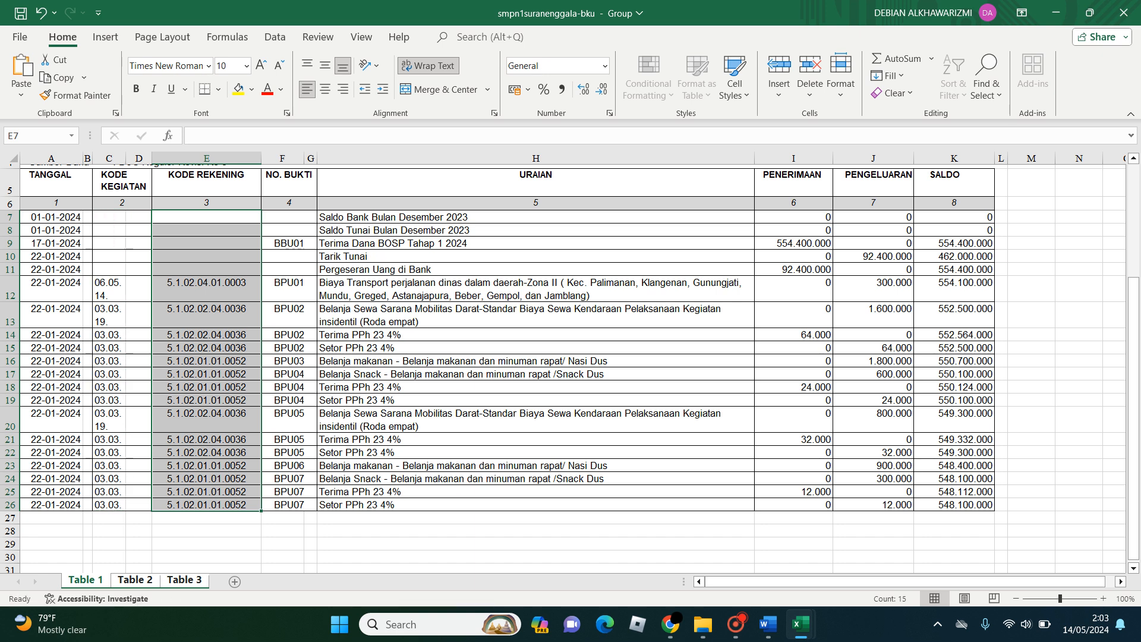
mouse_move(800, 624)
left_click(880, 552)
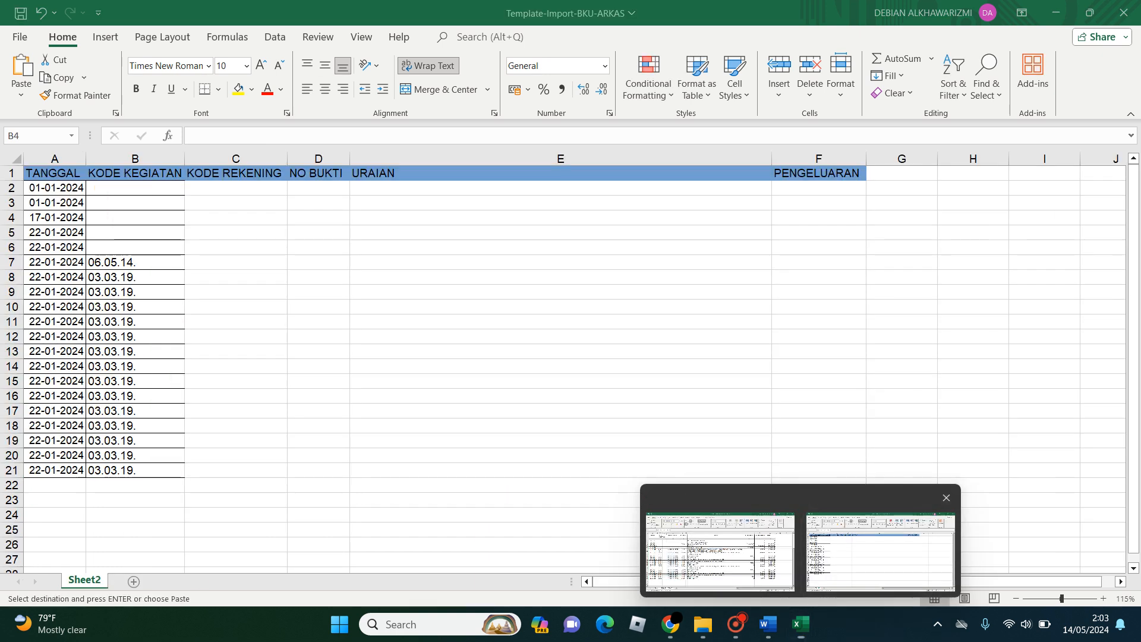
left_click(236, 188)
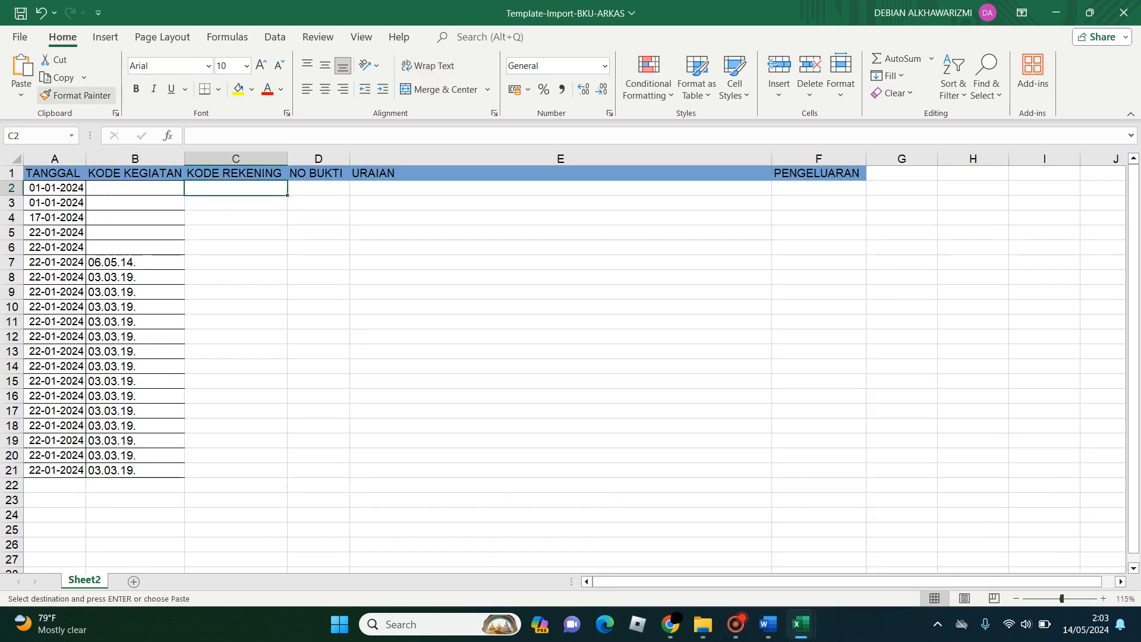
left_click(22, 94)
left_click(64, 208)
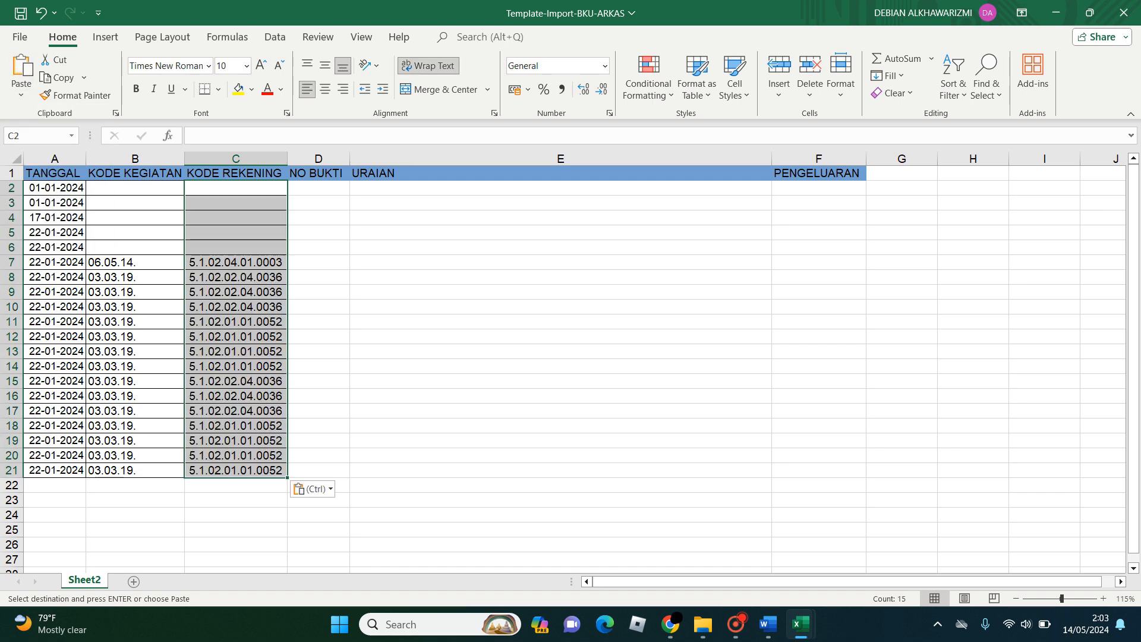
- Try to copy the merged NO. BUKTI cells F7 to G26 into the template's cell D2 with values and source formatting
mouse_move(801, 624)
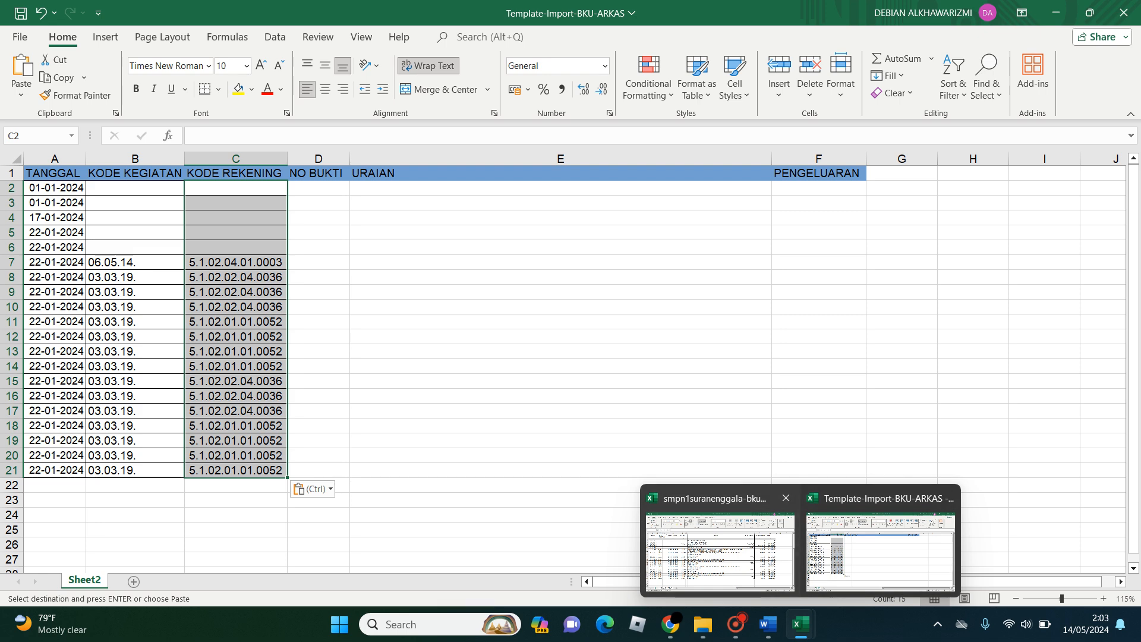
left_click(713, 549)
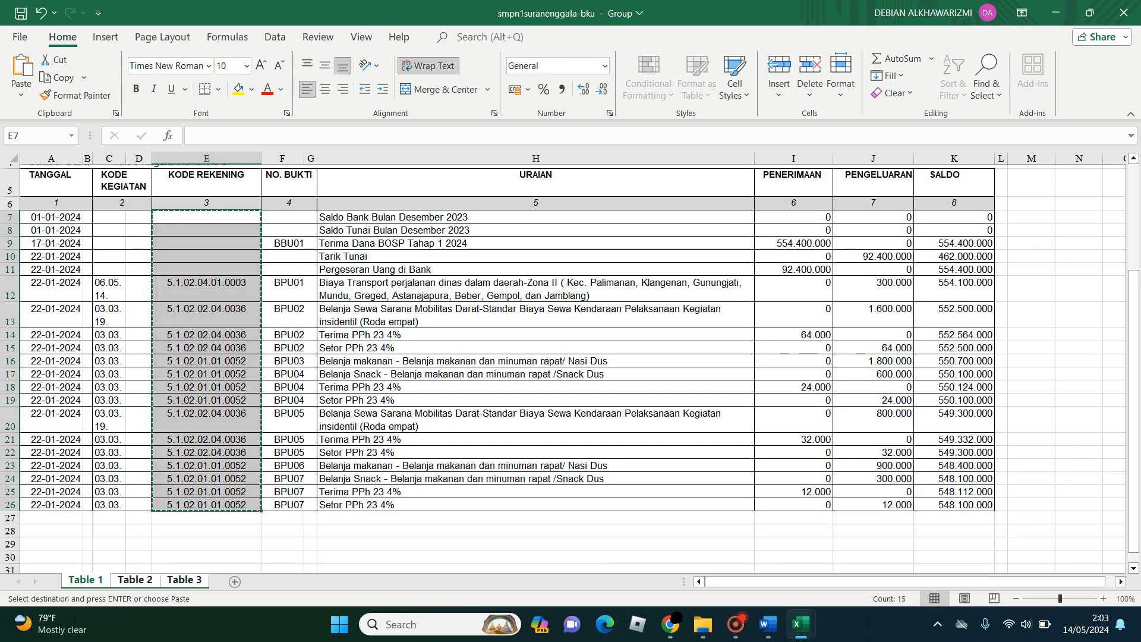
left_click(289, 217)
left_click_drag(289, 217, 289, 504)
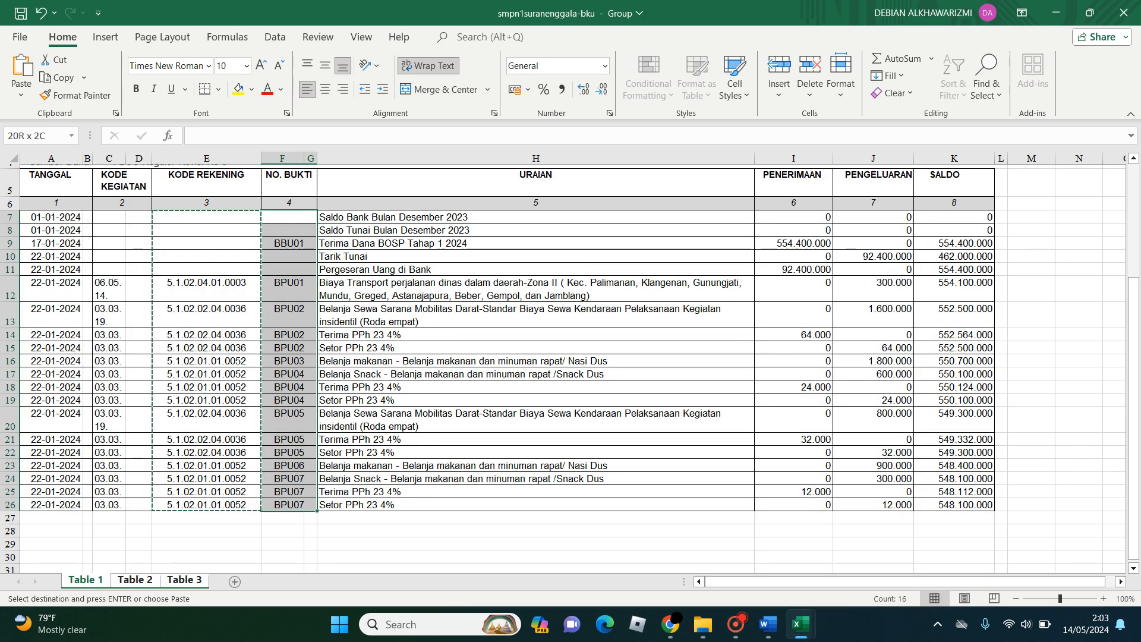
key("ctrl+c")
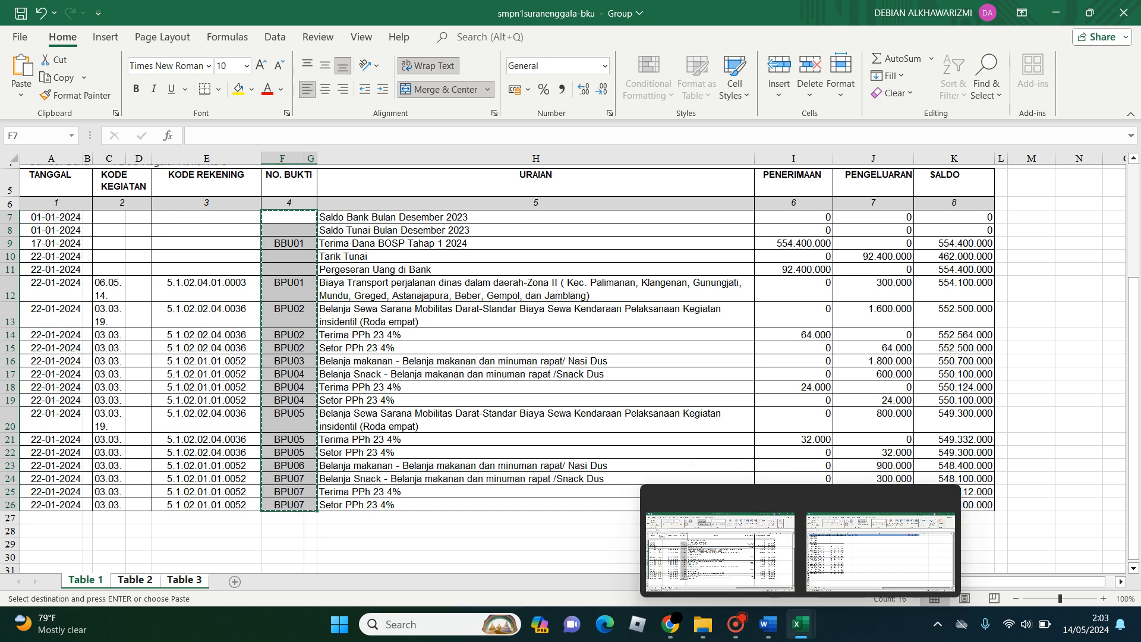
left_click(879, 540)
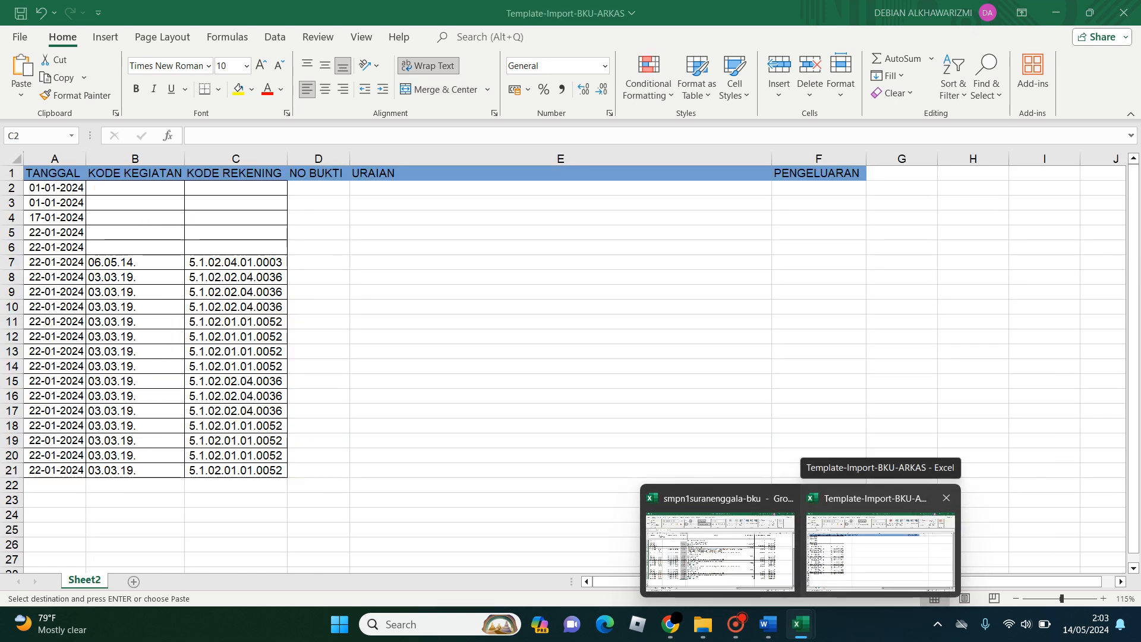
left_click(880, 541)
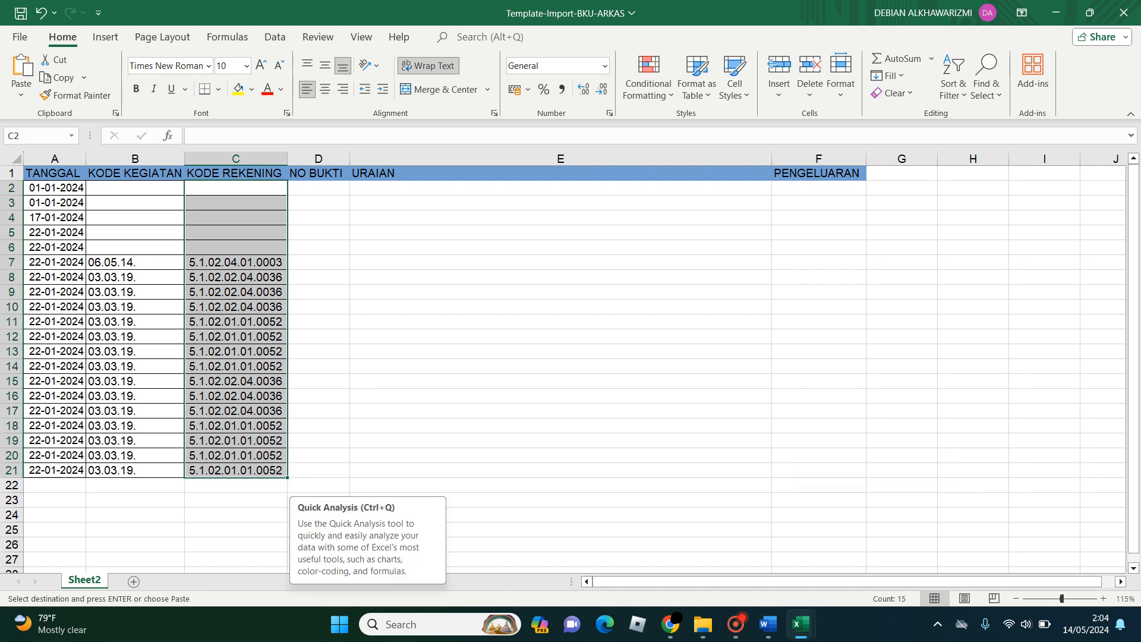
left_click(318, 188)
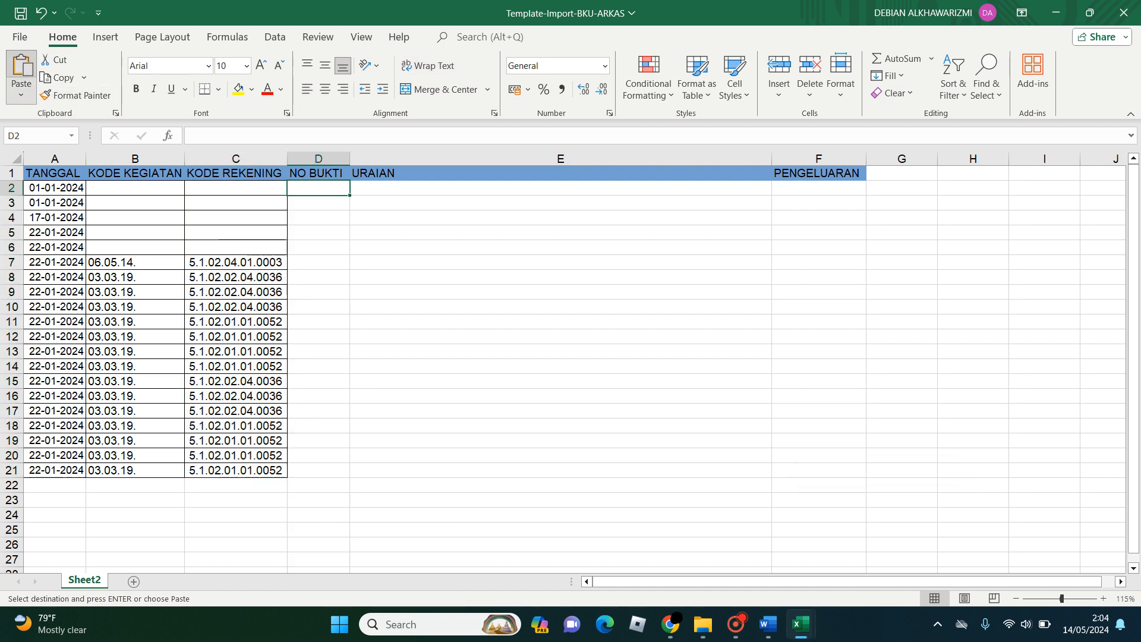
left_click(21, 94)
left_click(63, 208)
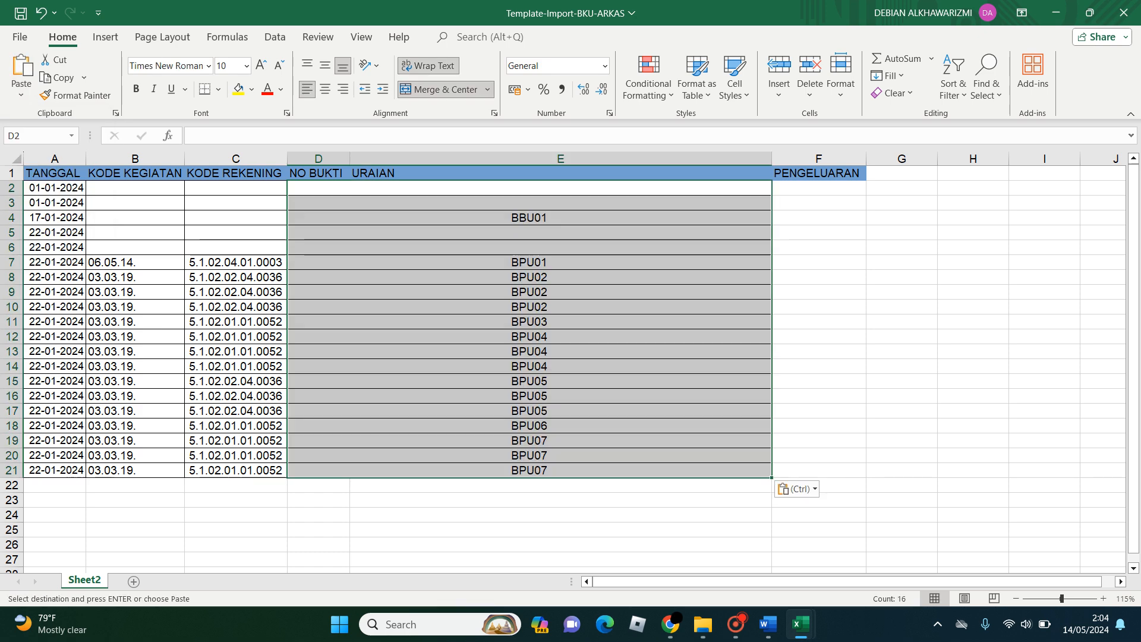
left_click(529, 277)
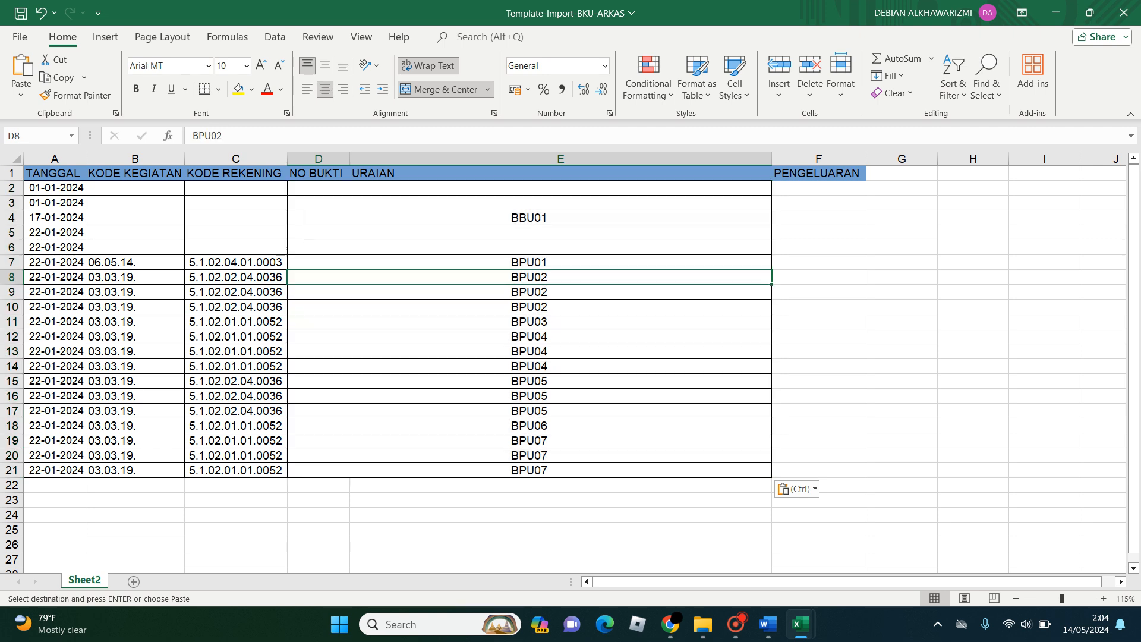
- Undo the paste of the merged NO BUKTI cells in the template
key("ctrl+z")
key("ctrl+z")
key("ctrl+z")
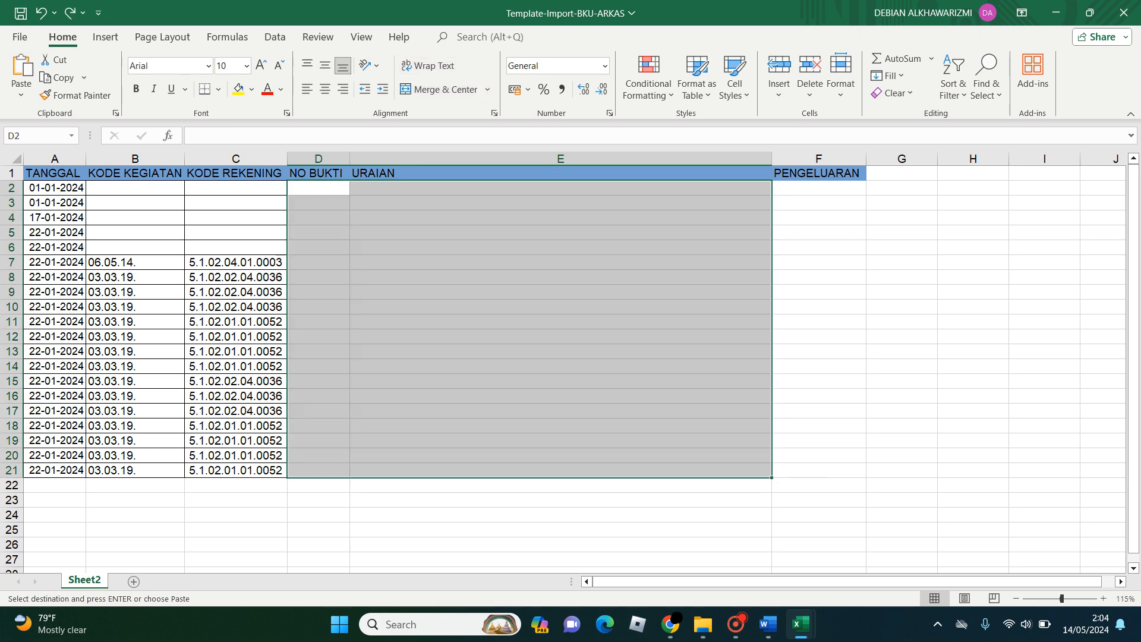
mouse_move(801, 625)
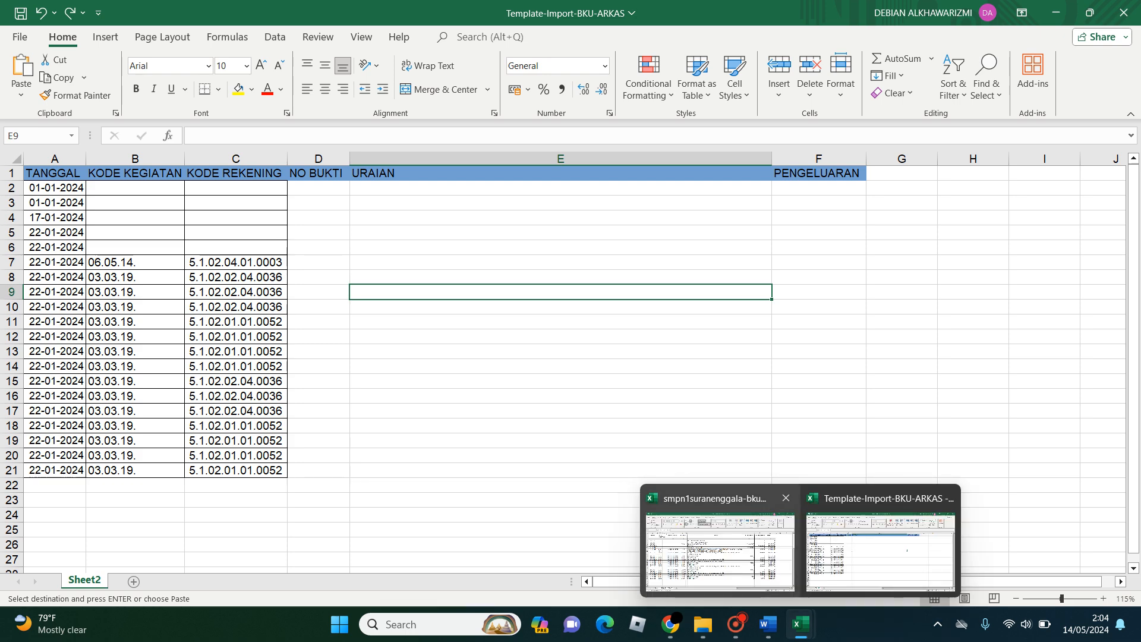
- Unmerge the NO. BUKTI cells F7 to G26 in smpn1suranenggala-bku and copy cells F7 to F26
left_click(715, 529)
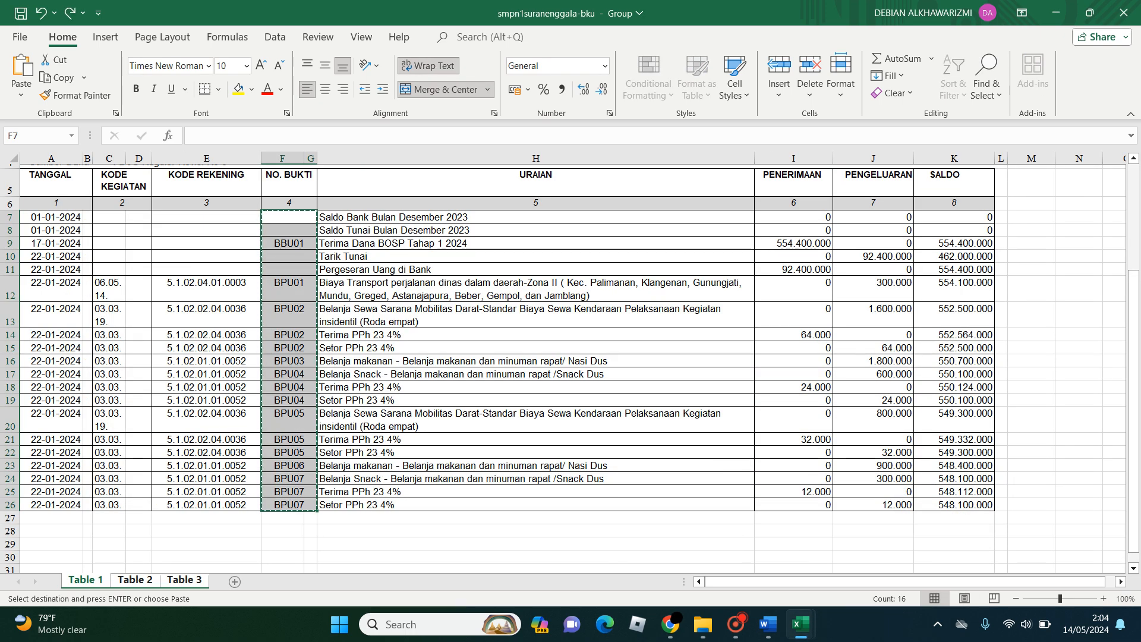
left_click(440, 89)
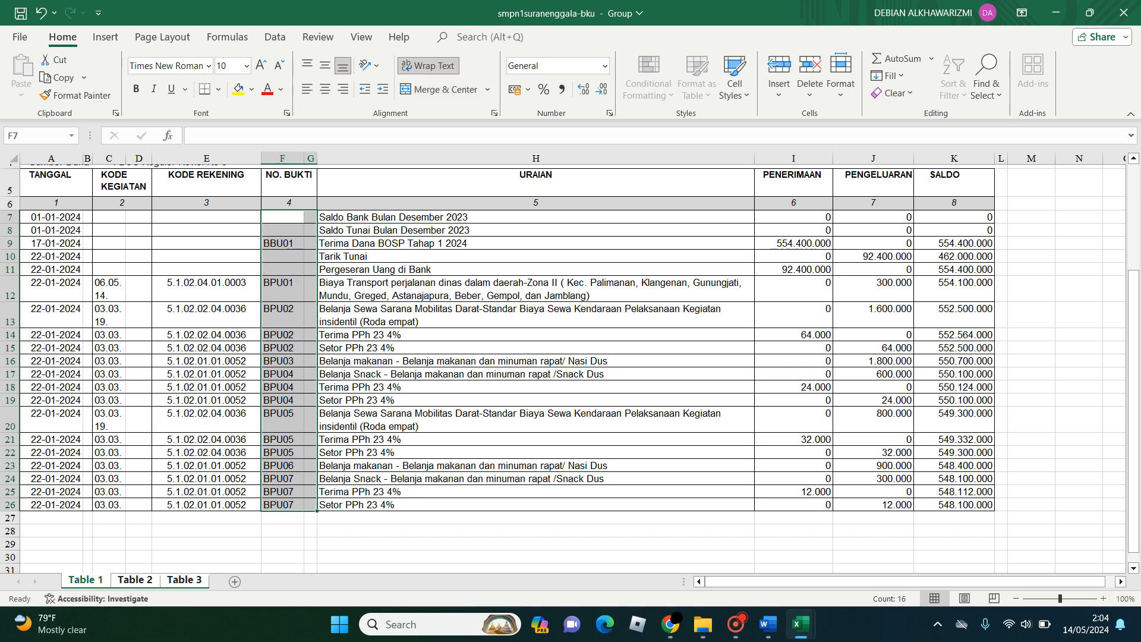
left_click(282, 217)
left_click_drag(282, 216, 282, 504)
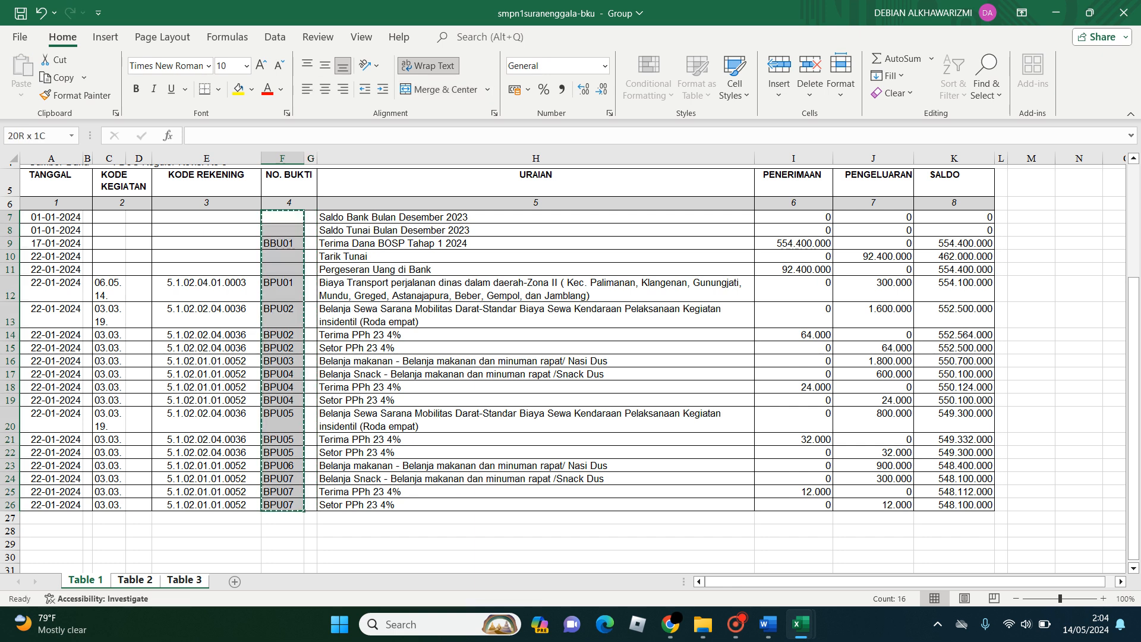
key("ctrl+c")
- Paste the copied NO. BUKTI values into cell D2 of Template-Import-BKU-ARKAS with values and source formatting
mouse_move(801, 624)
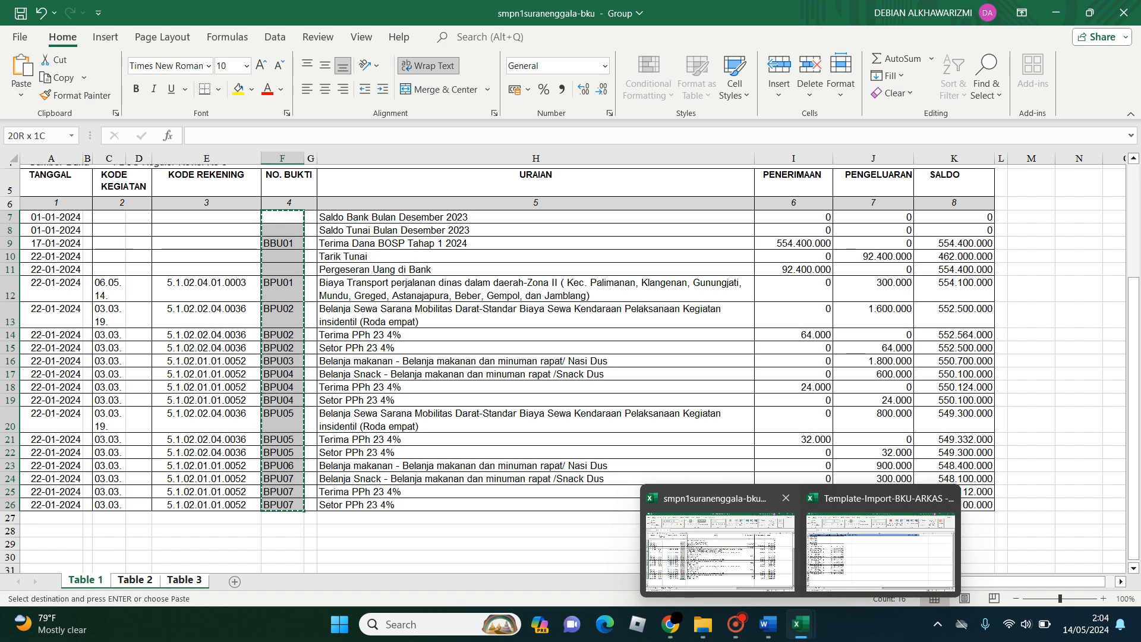
left_click(879, 523)
left_click(318, 188)
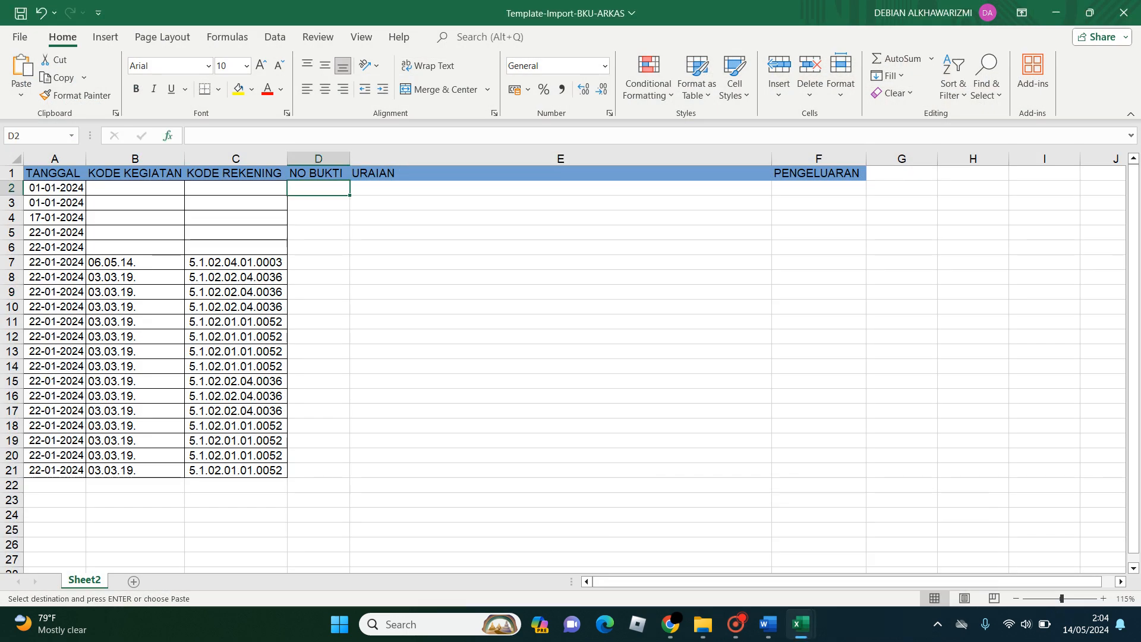
left_click(21, 89)
left_click(63, 208)
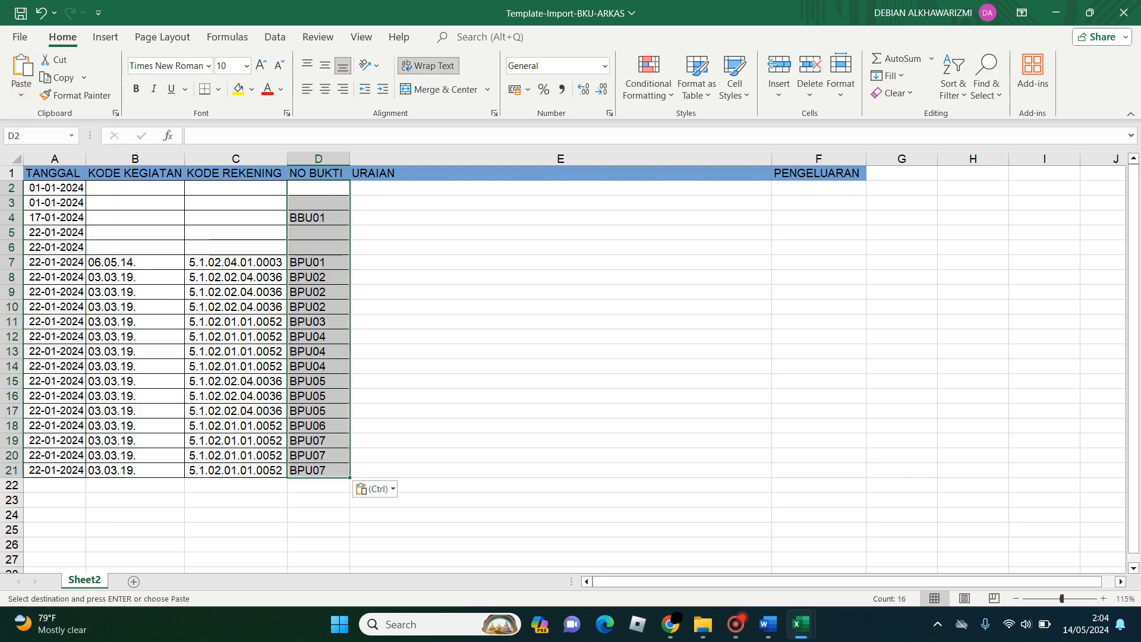
- Copy the URAIAN cells H7 to H26 from smpn1suranenggala-bku into the template's cell E2 with values and source formatting
mouse_move(801, 624)
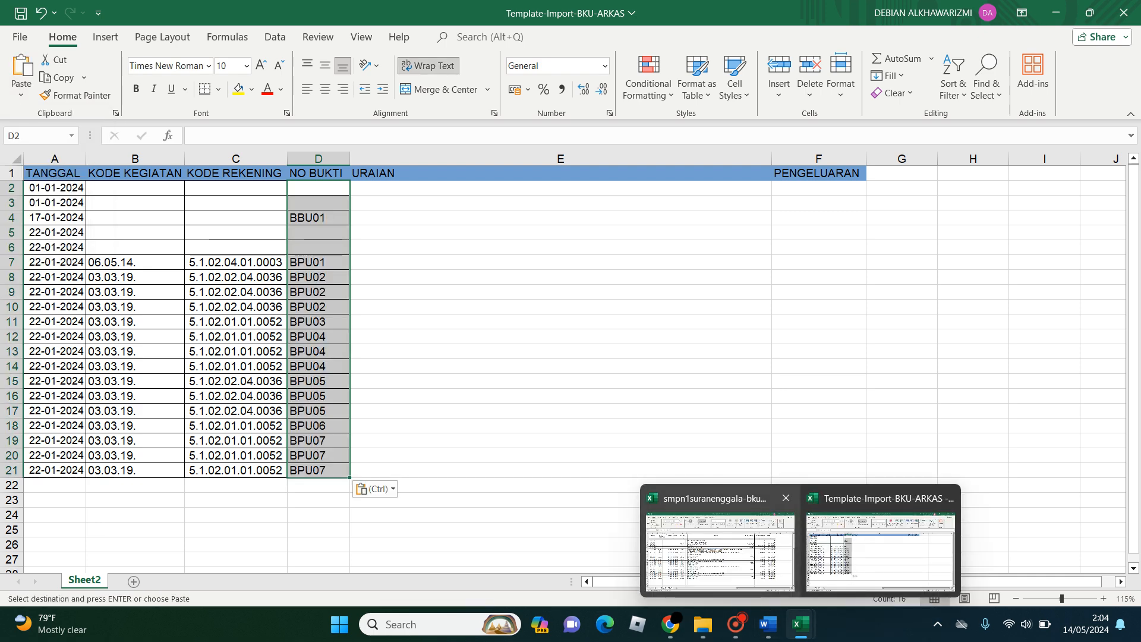
left_click(719, 550)
left_click_drag(452, 217, 451, 505)
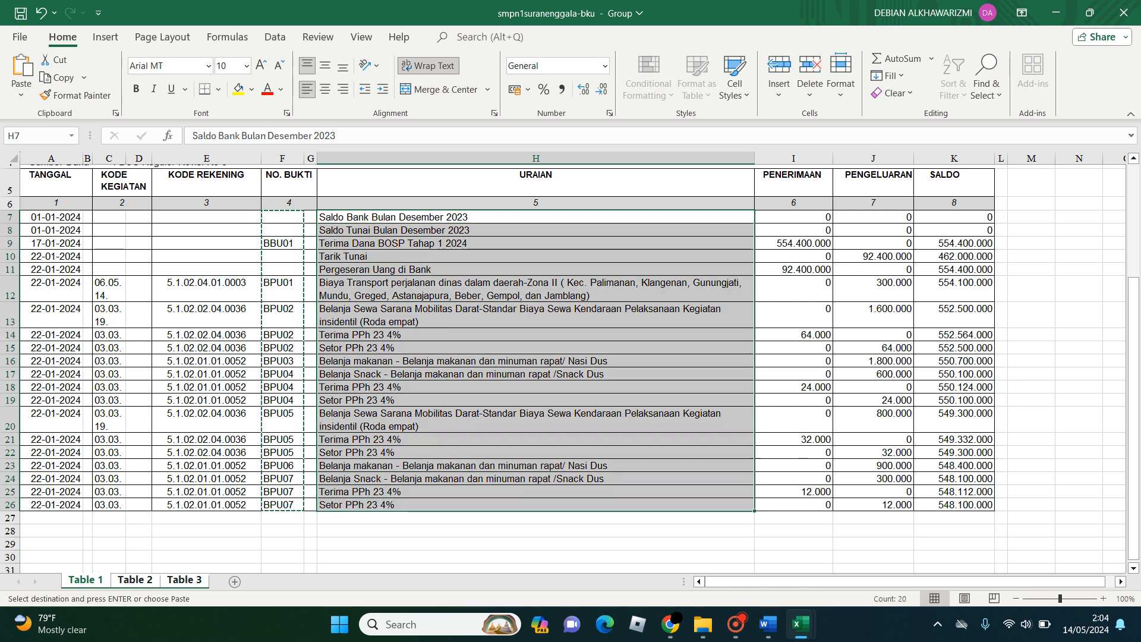
key("ctrl+c")
mouse_move(801, 624)
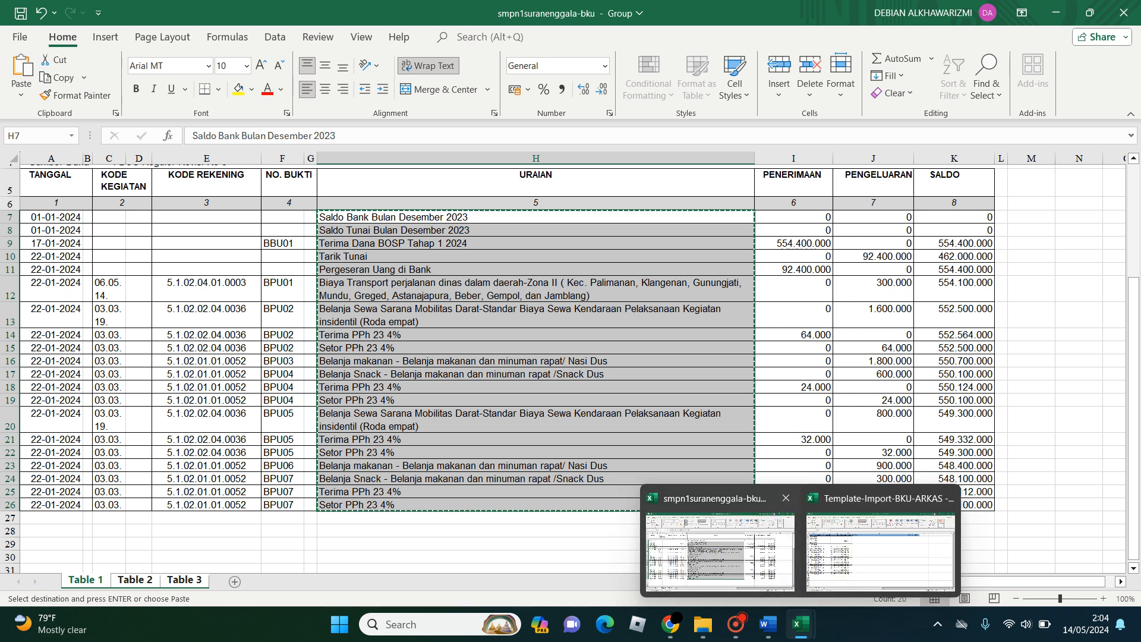
left_click(872, 546)
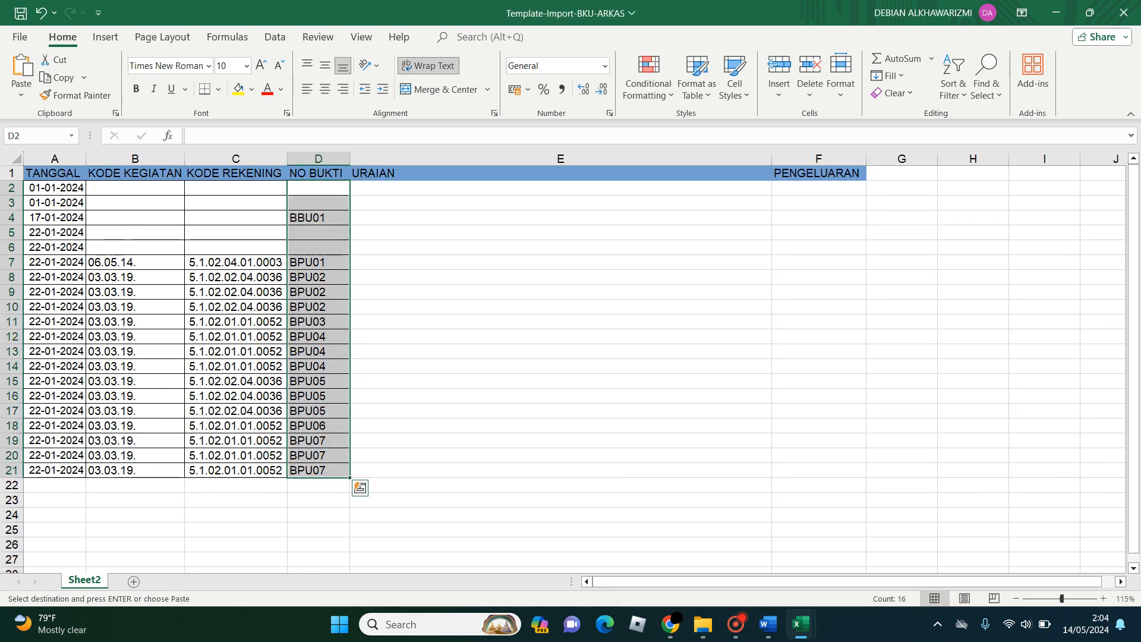
left_click(511, 188)
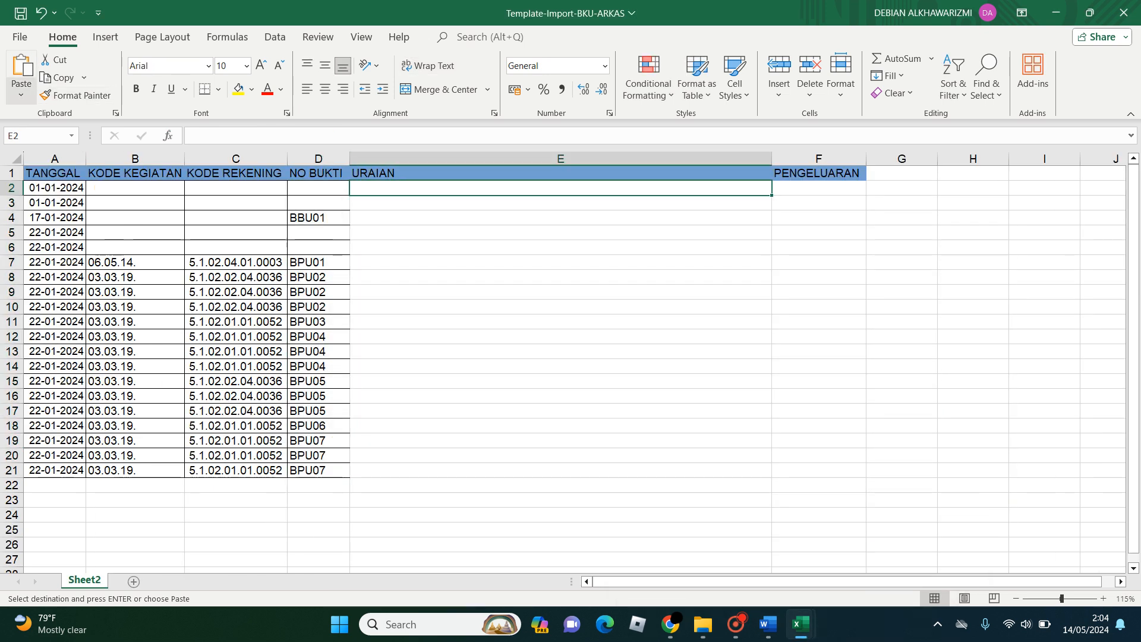
left_click(21, 94)
left_click(65, 209)
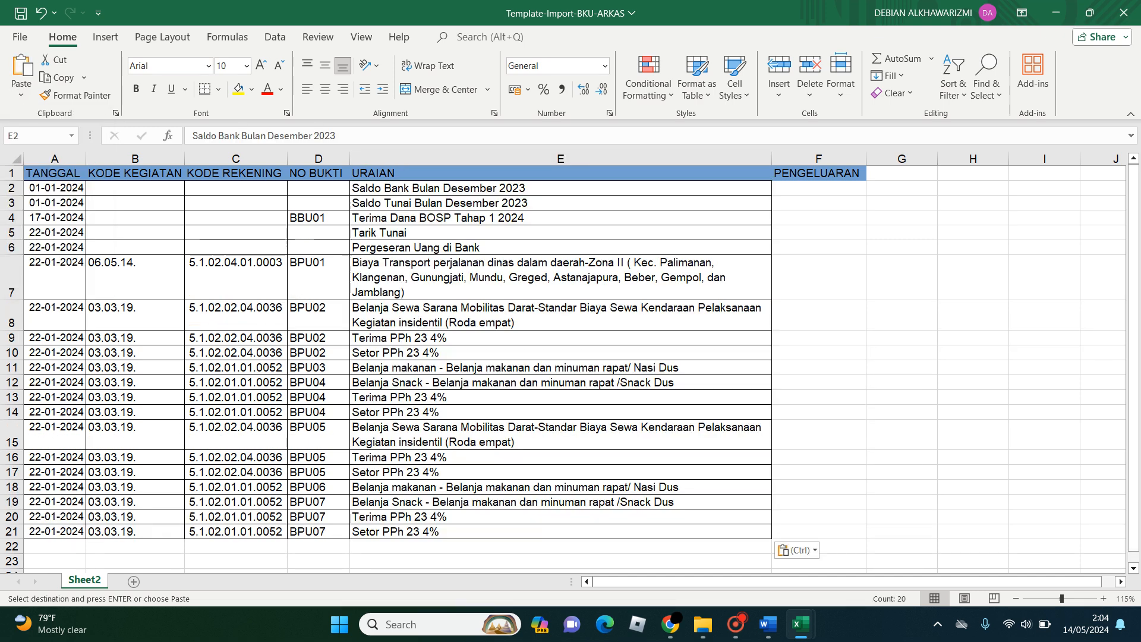
- Copy the PENGELUARAN cells J7 to J26 from smpn1suranenggala-bku into the template's cell F2 with values and source formatting
left_click(819, 187)
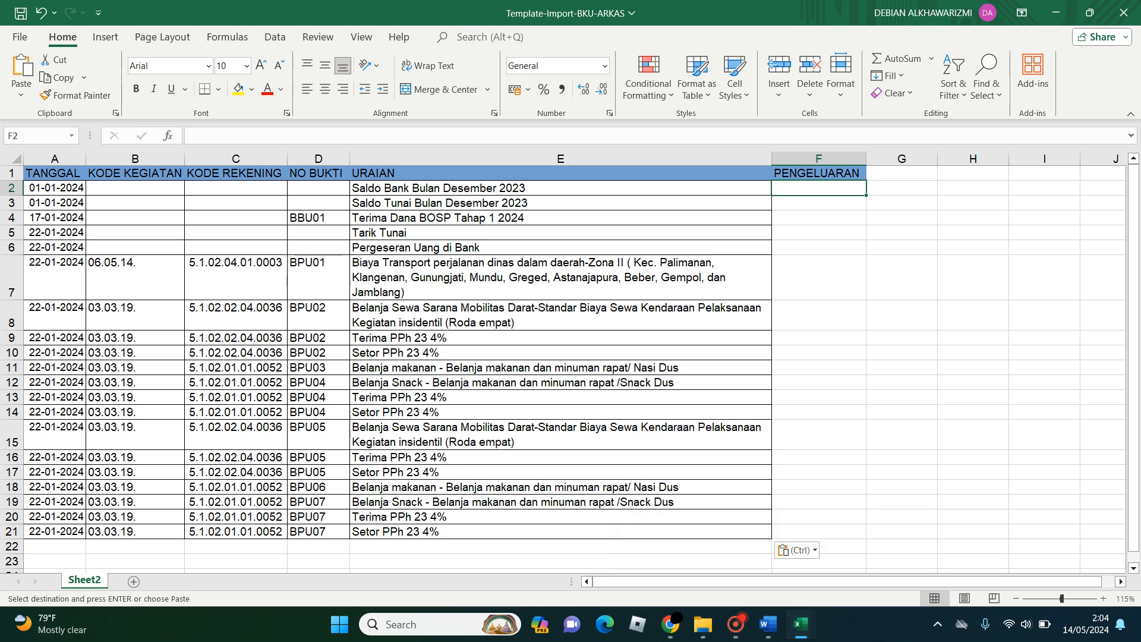
mouse_move(800, 624)
left_click(719, 547)
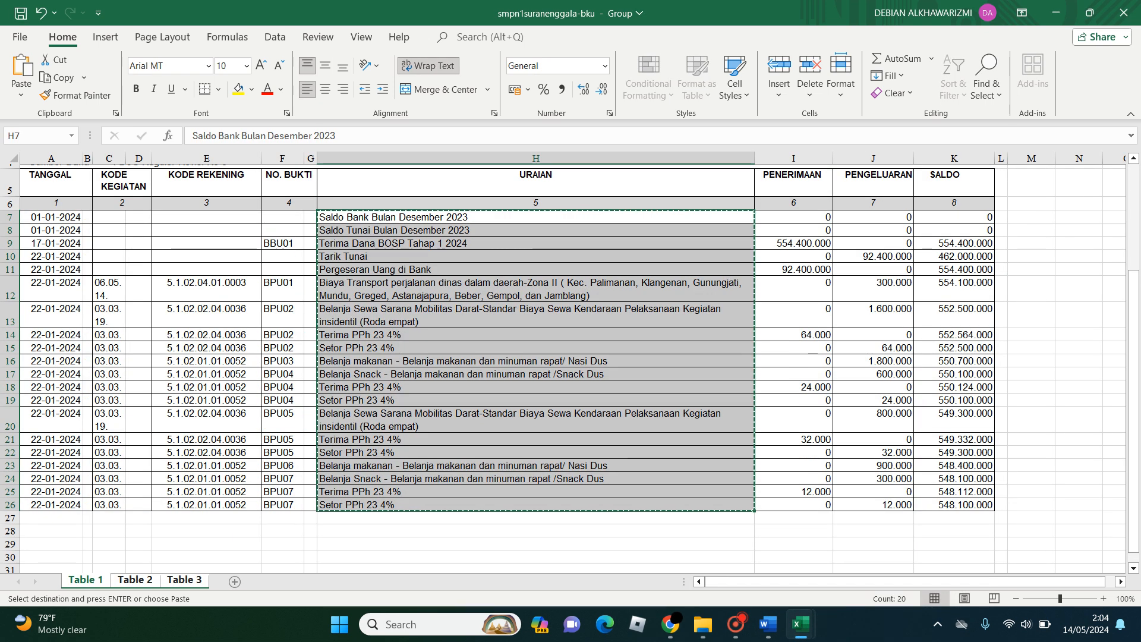
left_click_drag(873, 217, 873, 505)
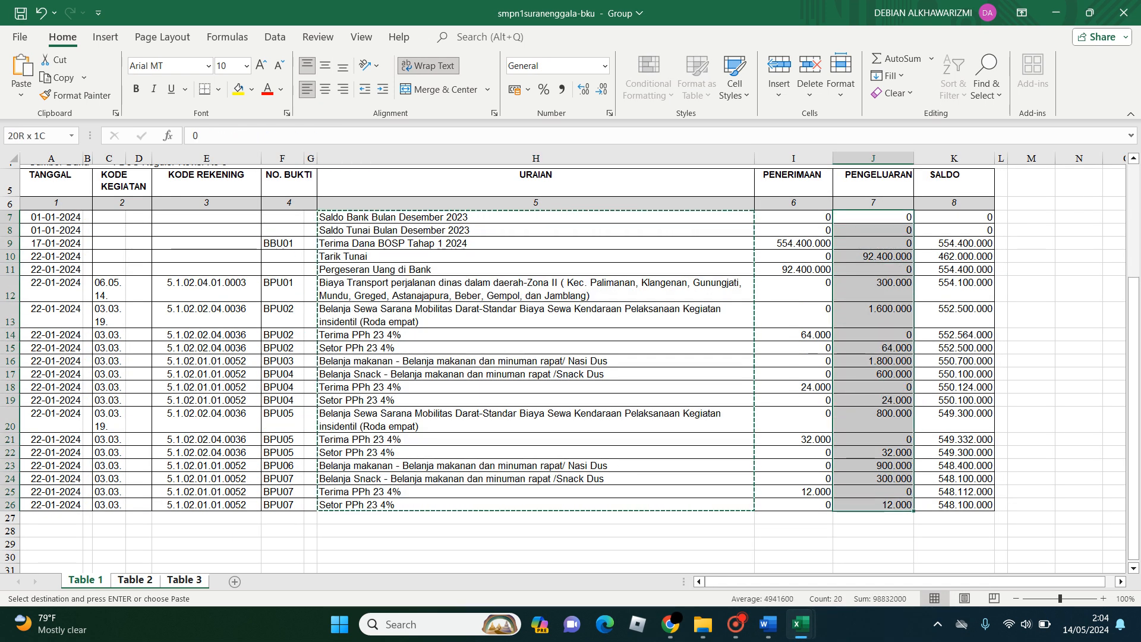
key("ctrl+c")
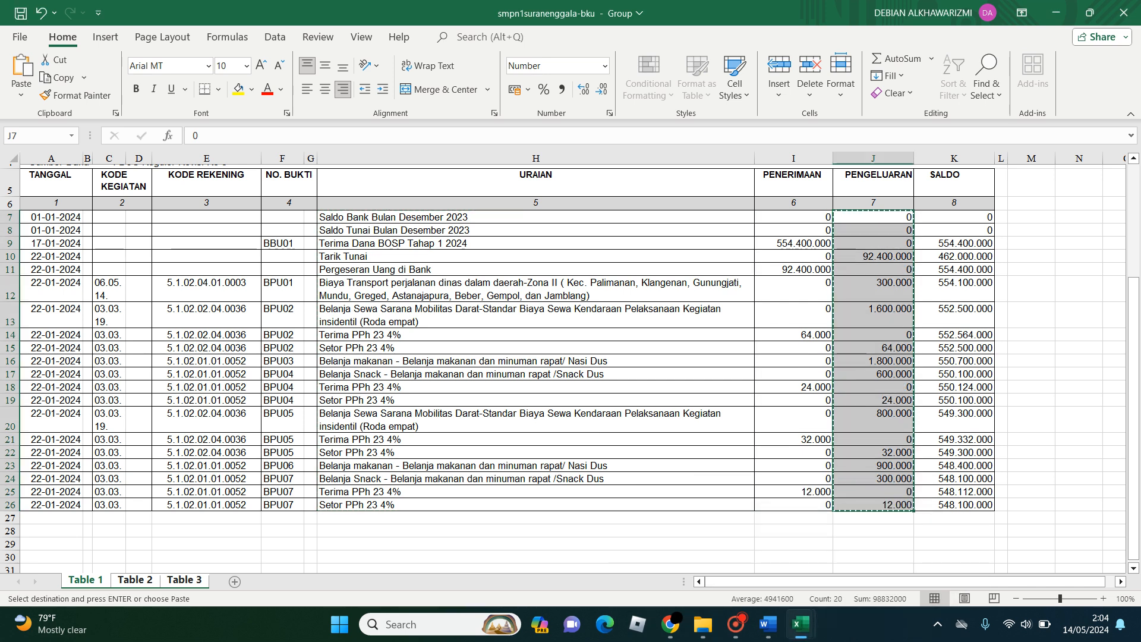
mouse_move(801, 624)
left_click(889, 555)
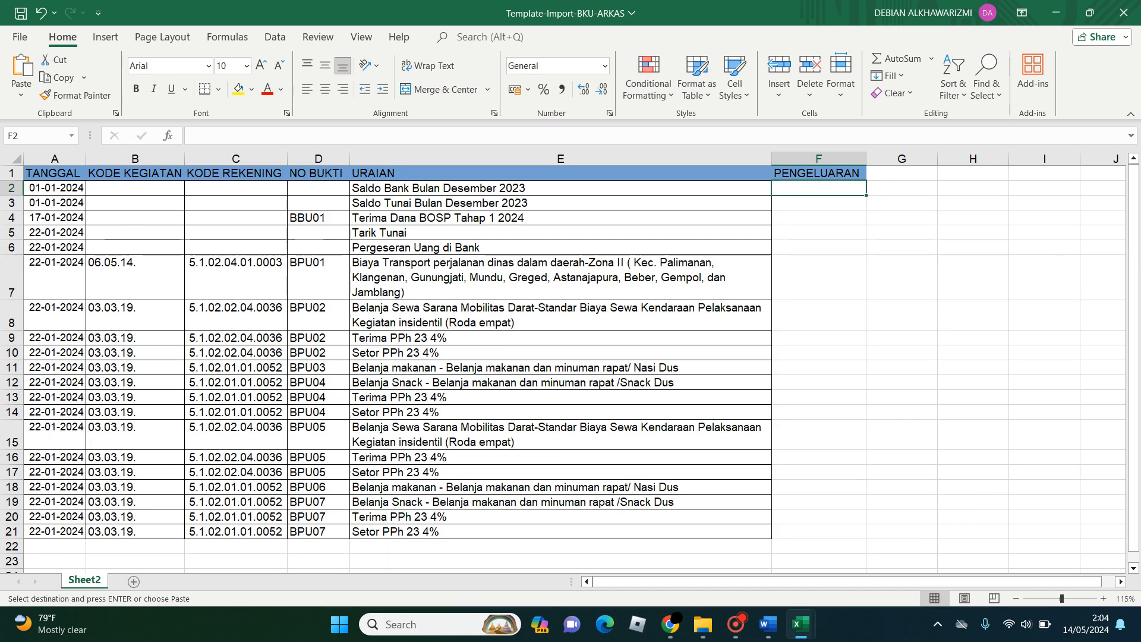
left_click(22, 89)
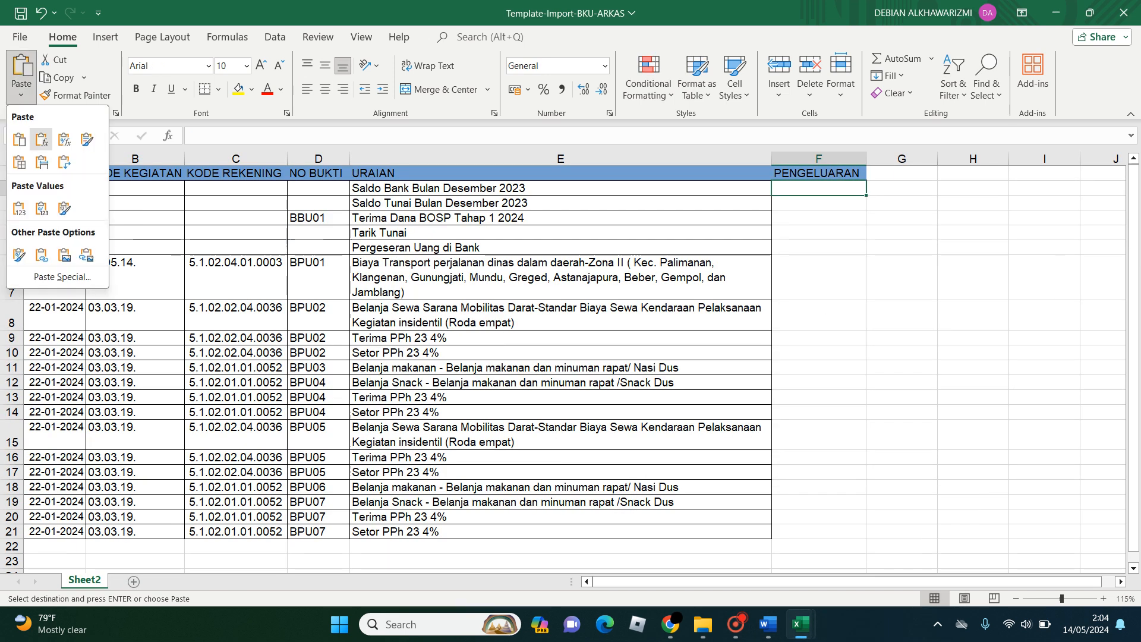
left_click(64, 208)
left_click(819, 277)
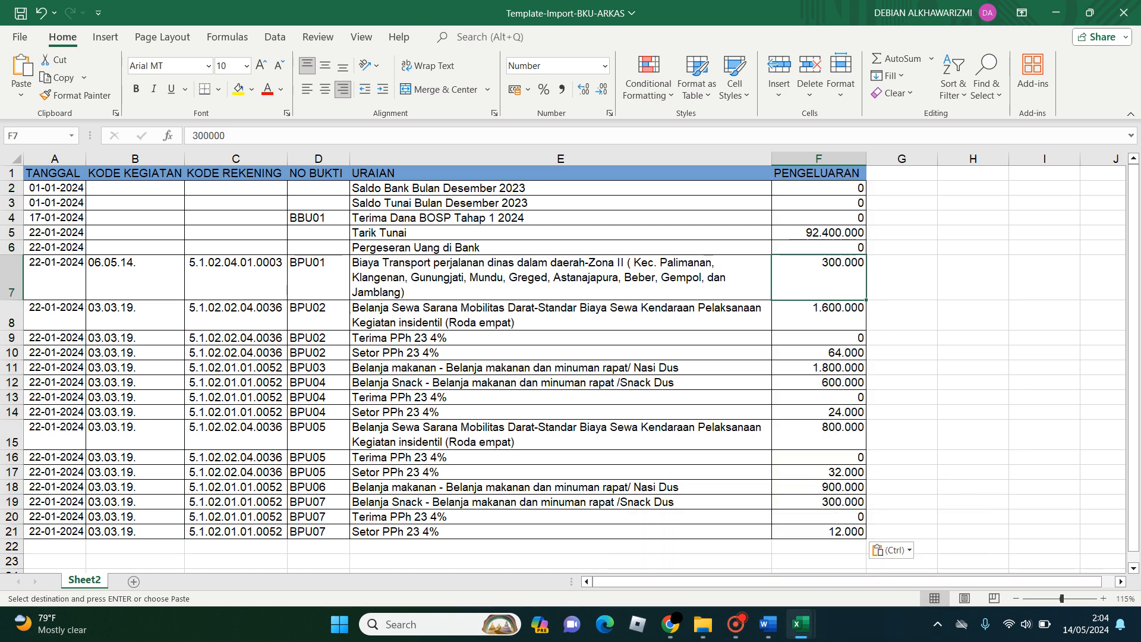
- Switch to the Table 2 sheet of smpn1suranenggala-bku and look through its transaction rows
mouse_move(800, 624)
left_click(720, 553)
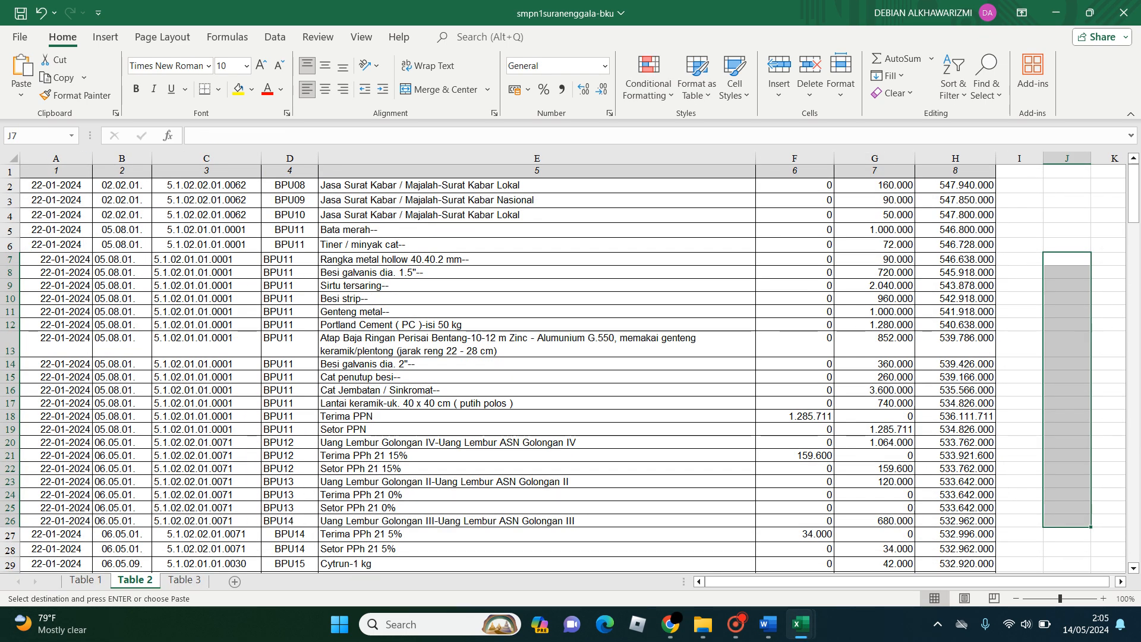
scroll(565, 368, "down", 3)
left_click(56, 186)
scroll(565, 368, "down", 16)
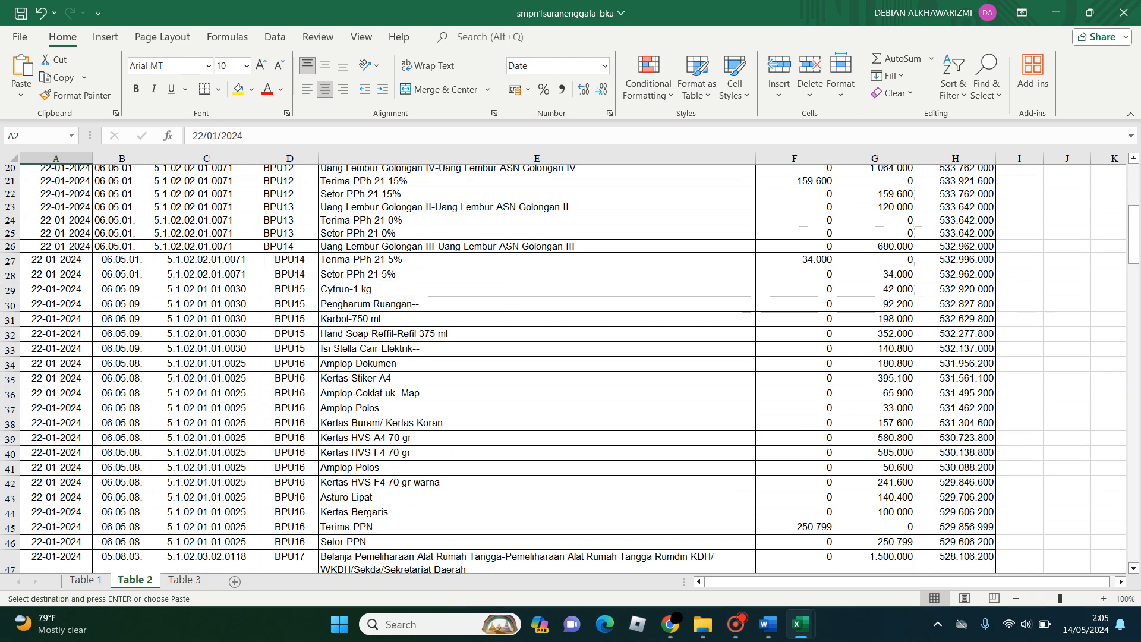
left_click(56, 356)
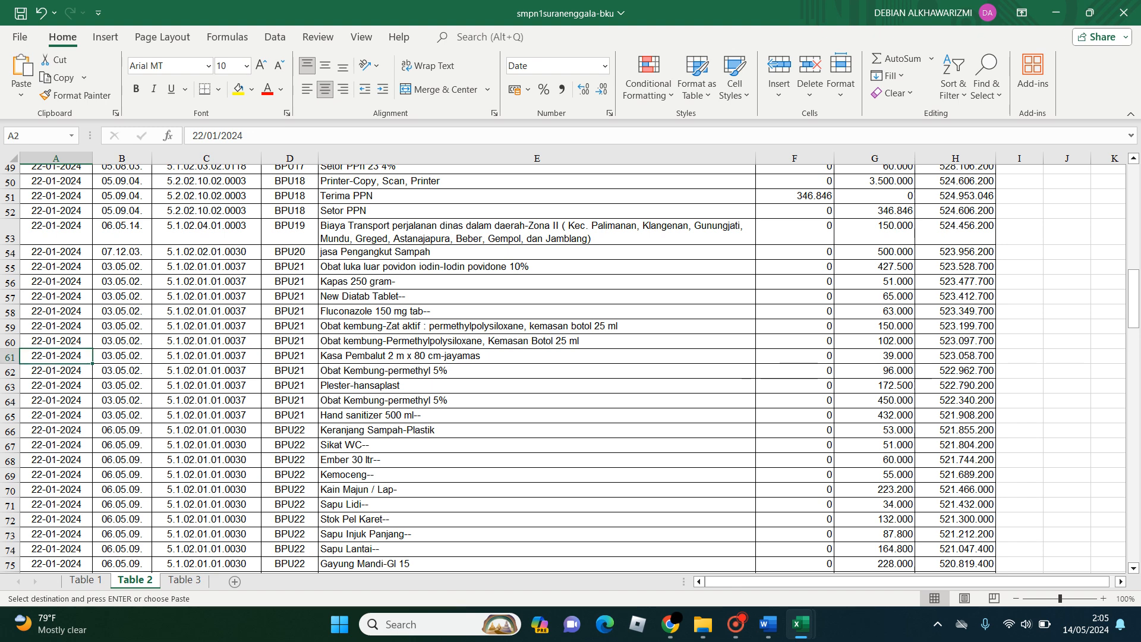
key("ctrl+Up")
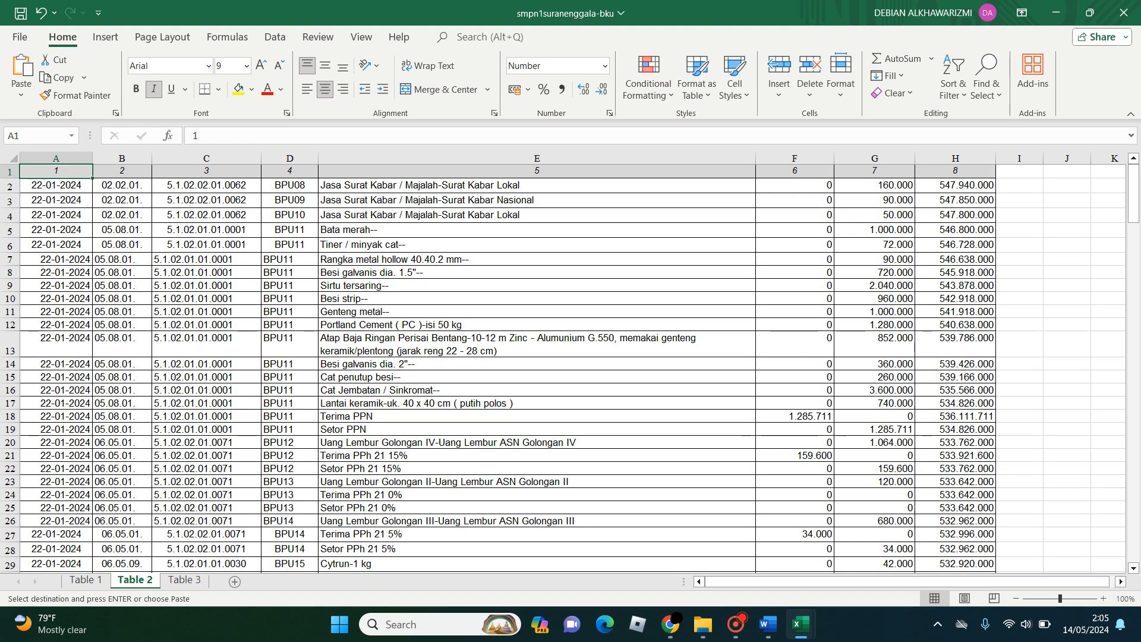
key("Down")
key("ctrl+shift+Down")
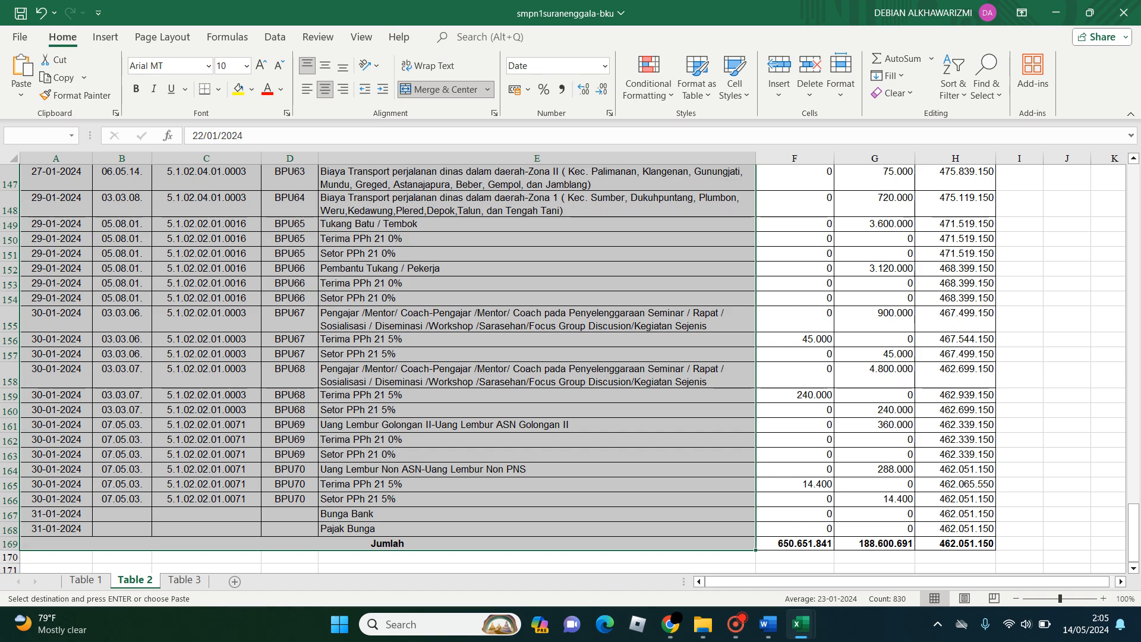
scroll(565, 368, "up", 20)
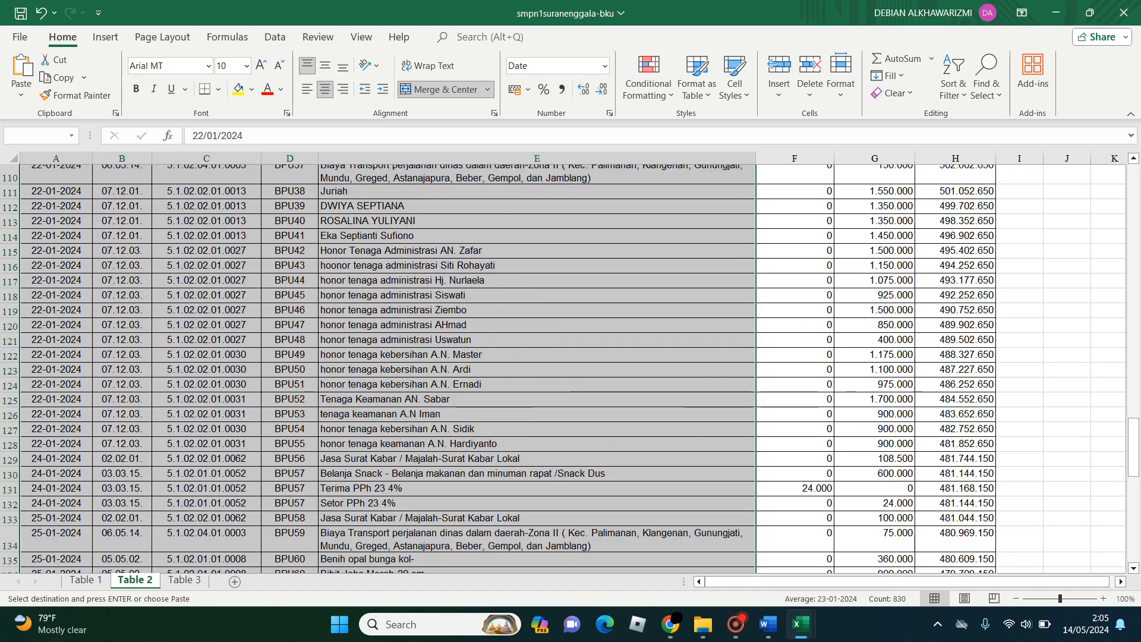
scroll(565, 368, "up", 4)
left_click(56, 319)
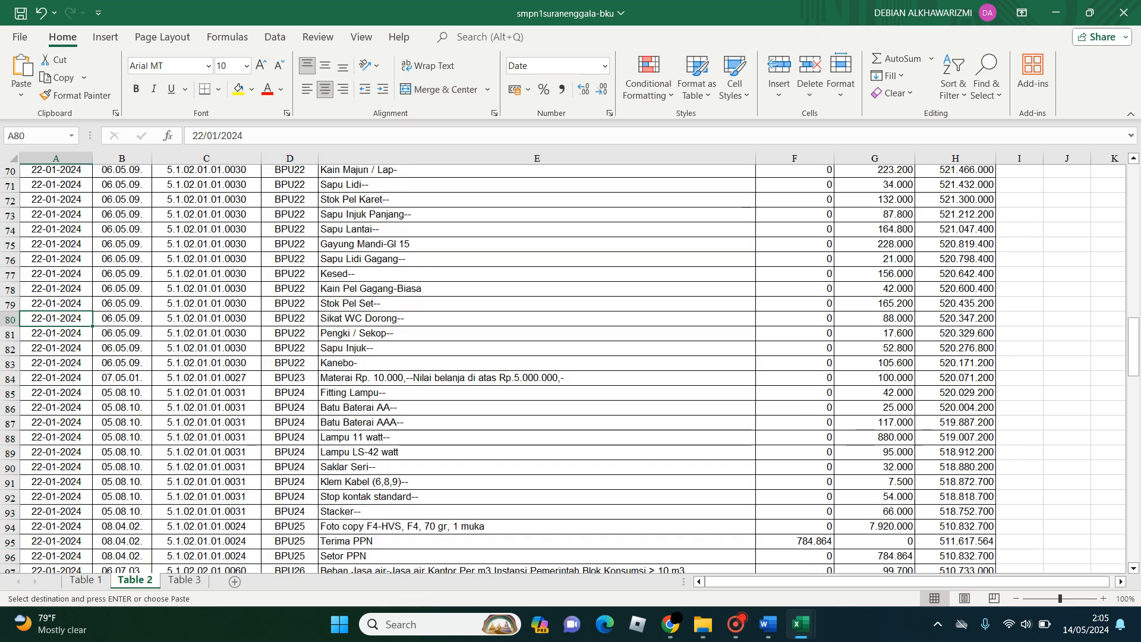
key("ctrl+Up")
key("Down")
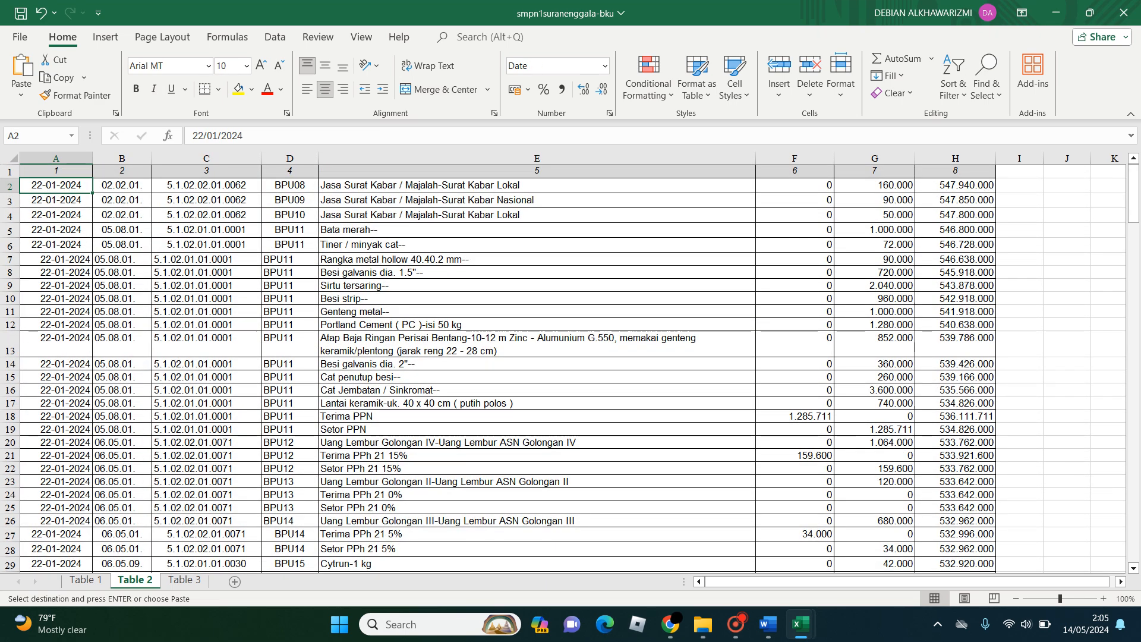
- Copy the dates in cells A2 to A168 of the Table 2 sheet, leaving out the Jumlah row
scroll(565, 368, "down", 7)
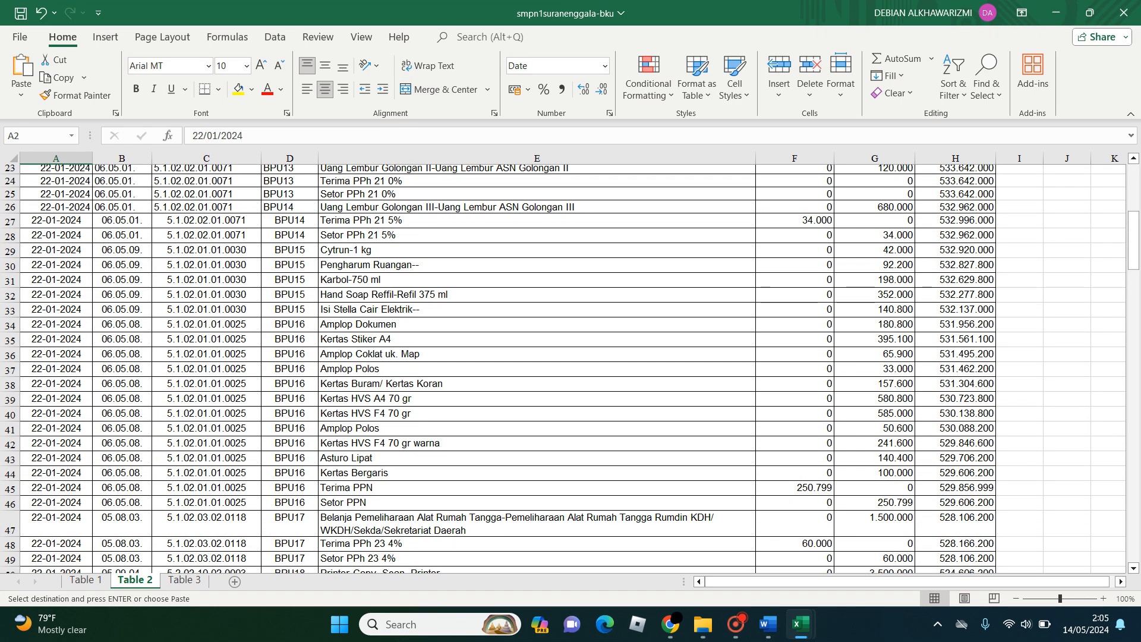
left_click(56, 444, "shift")
scroll(564, 369, "down", 6)
scroll(565, 368, "down", 15)
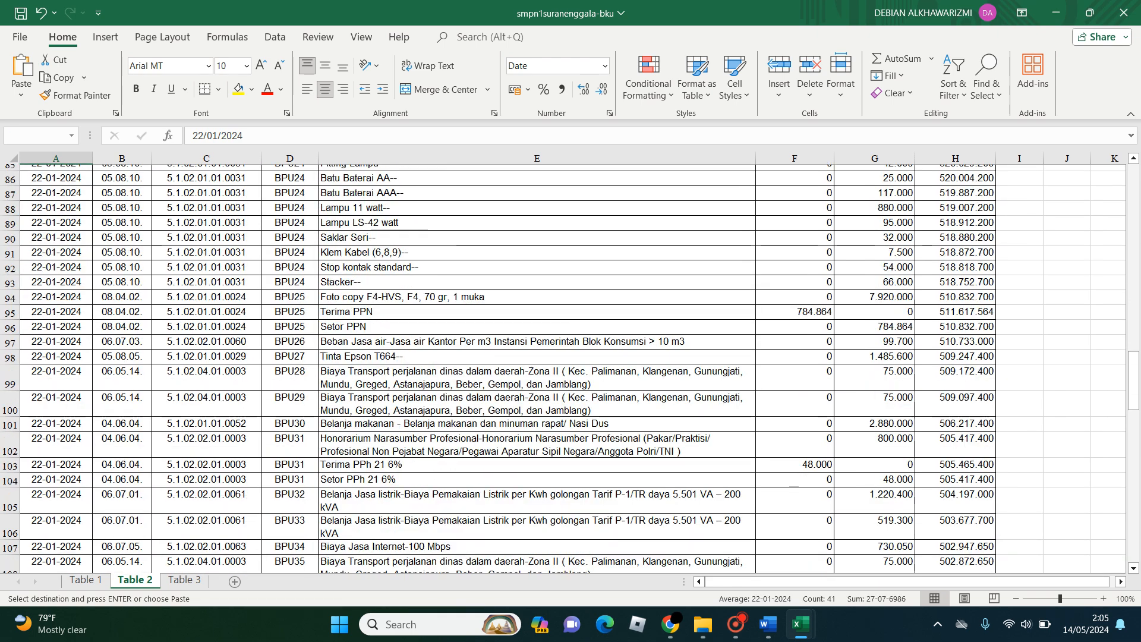
left_click(56, 466, "shift")
key("ctrl+c")
scroll(564, 369, "down", 7)
scroll(565, 369, "down", 14)
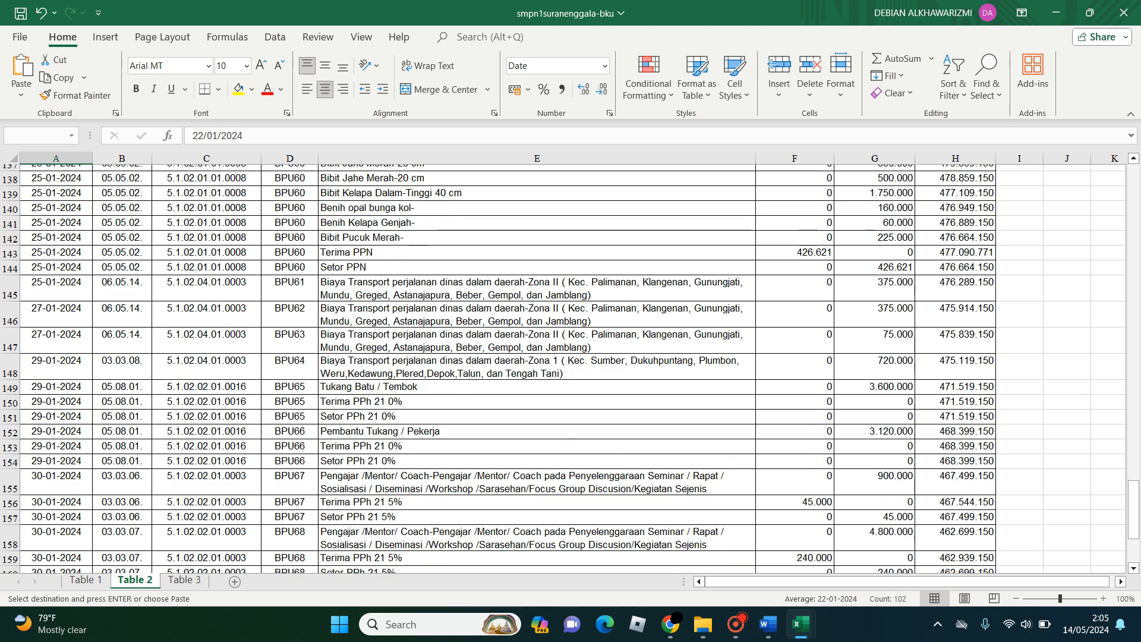
left_click(83, 499, "shift")
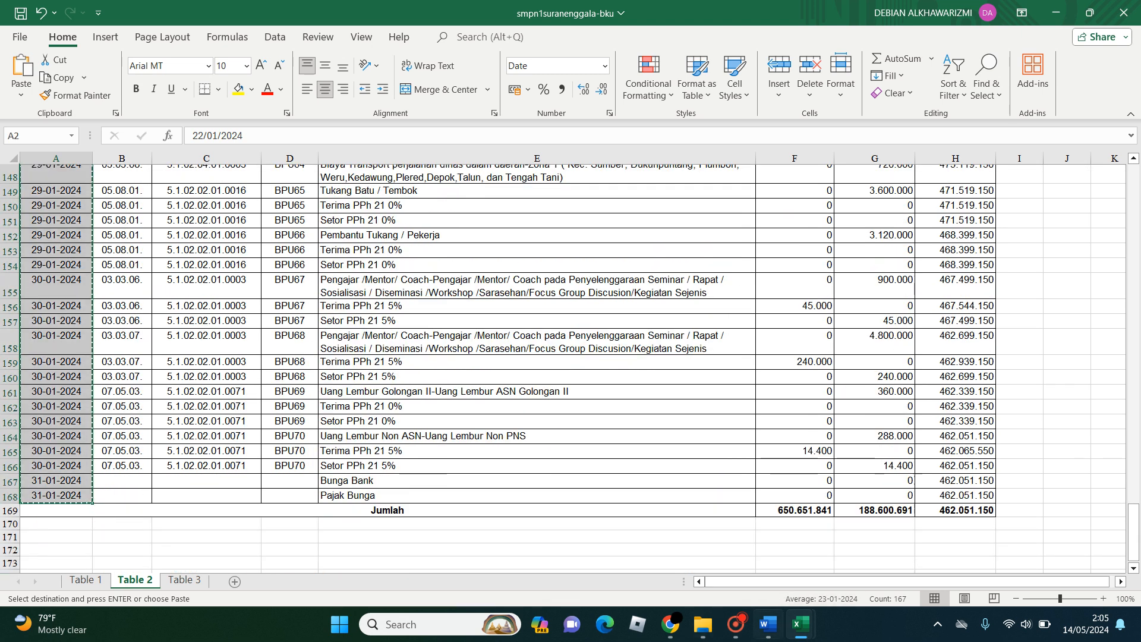
- Paste the copied dates into cell A22 of Template-Import-BKU-ARKAS with values and source formatting
mouse_move(801, 624)
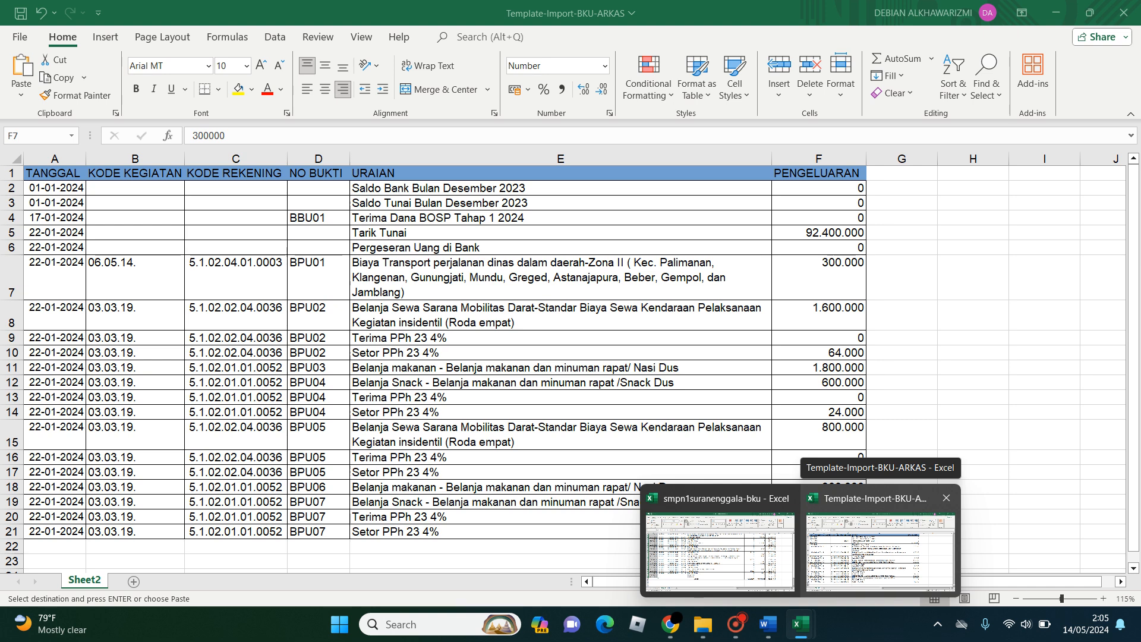
left_click(880, 553)
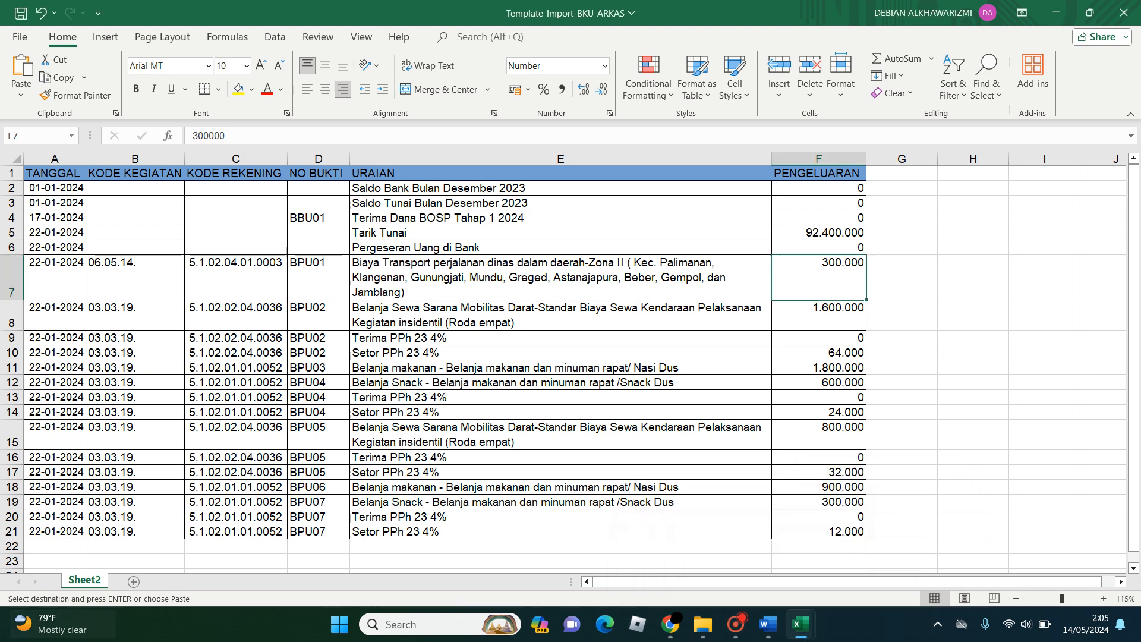
left_click(54, 546)
scroll(55, 546, "down", 4)
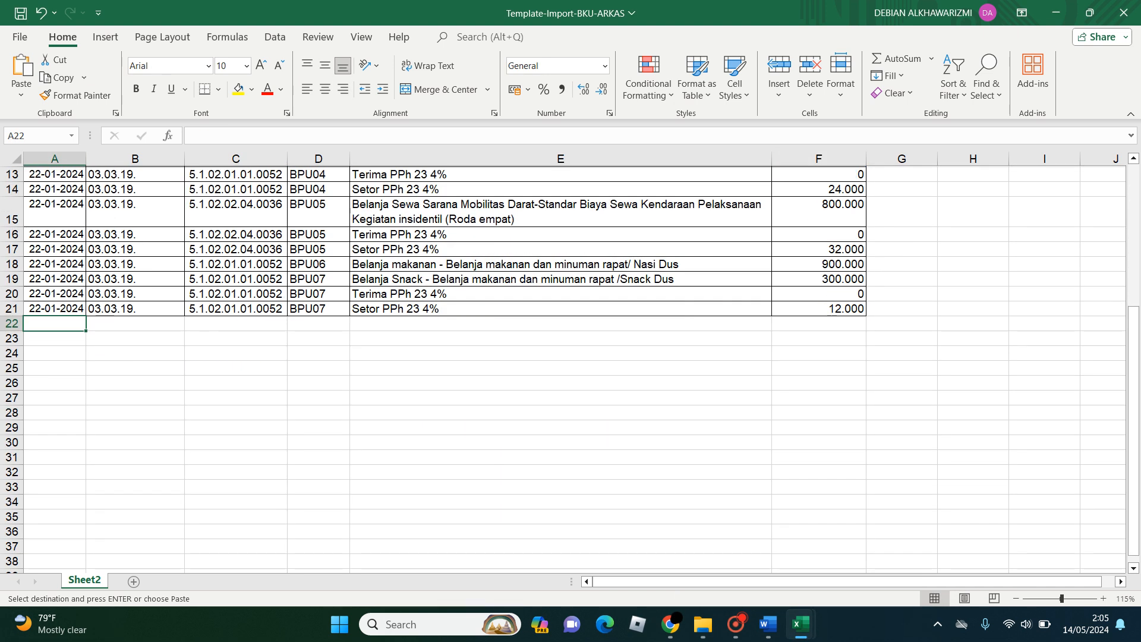
left_click(21, 94)
left_click(64, 208)
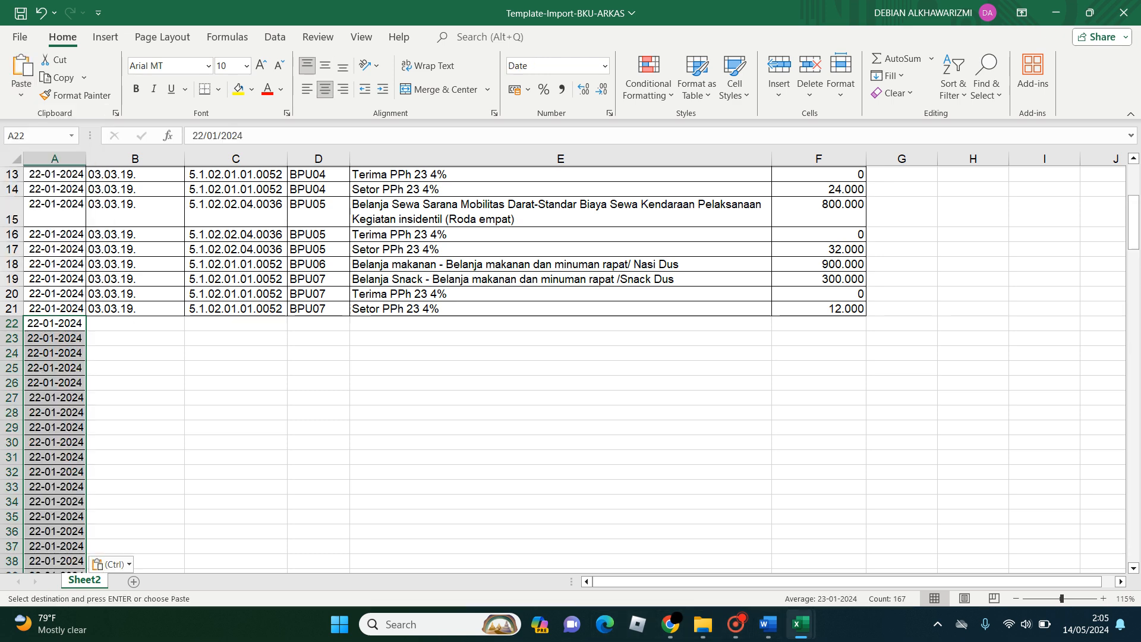
- Copy the activity codes in cells B2 to B168 of smpn1suranenggala-bku's Table 2 sheet, including the two blank cells above the Jumlah row
mouse_move(801, 625)
left_click(716, 543)
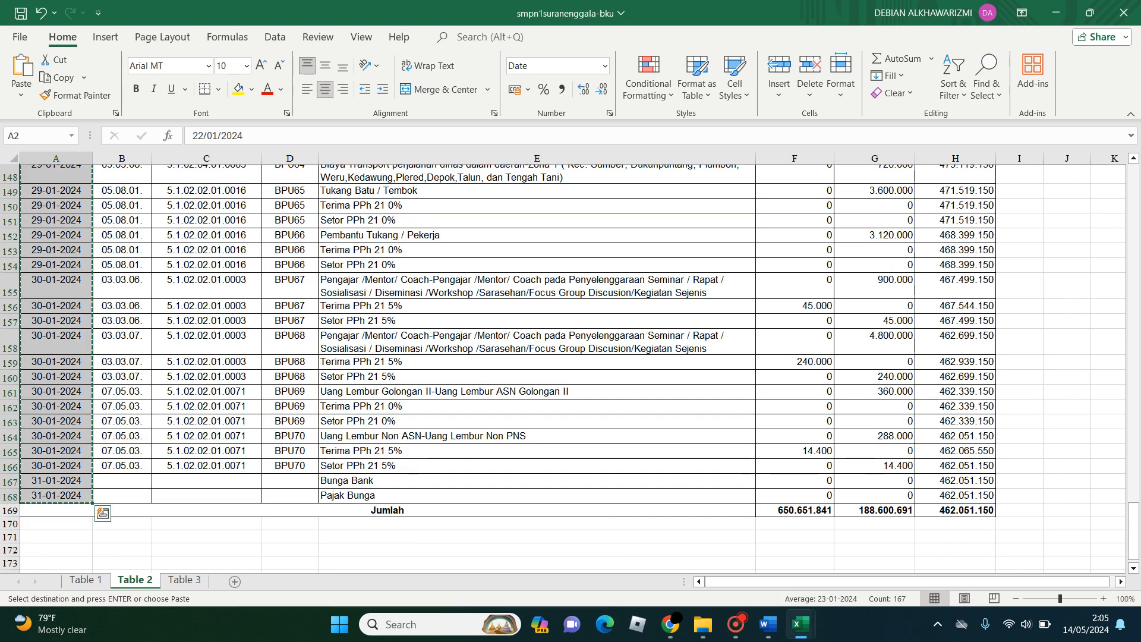
left_click(122, 306)
key("ctrl+Up")
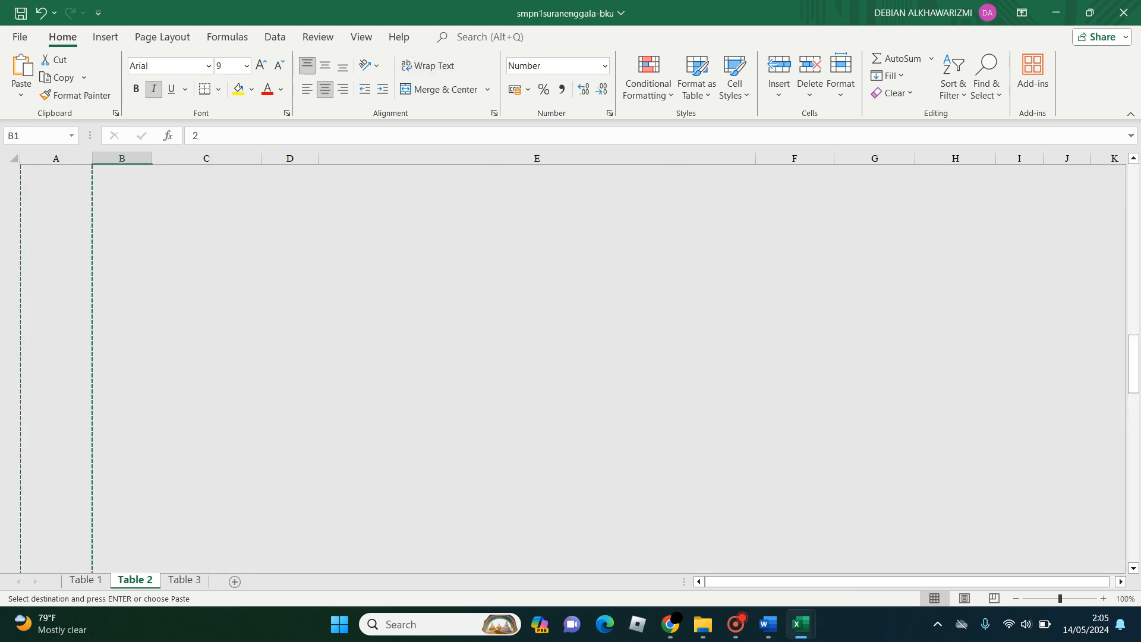
key("Down")
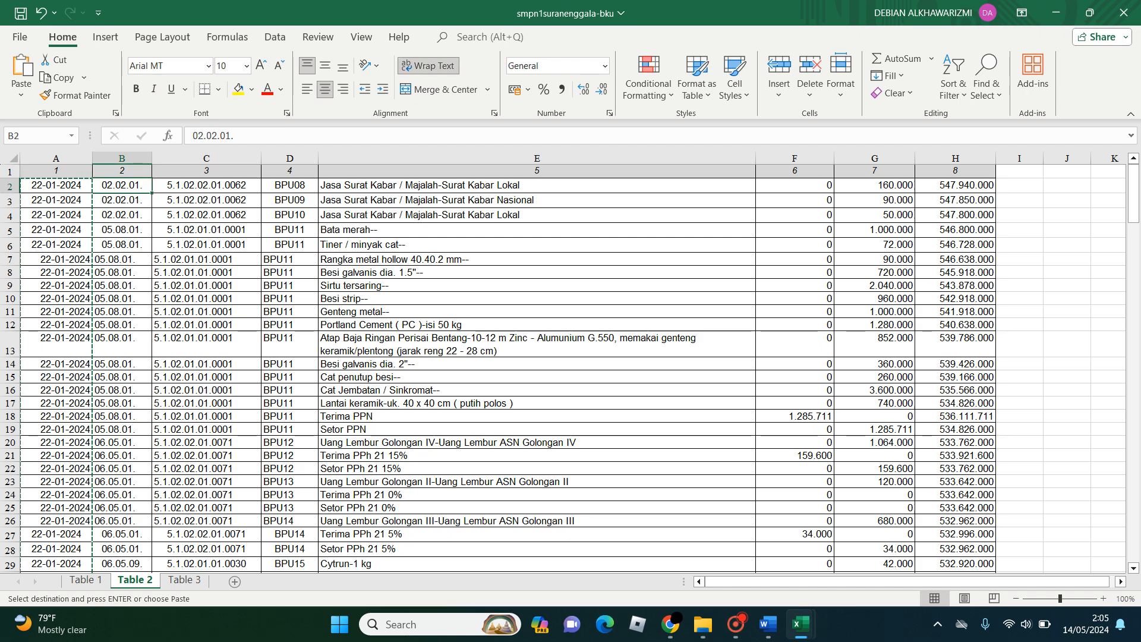
key("ctrl+shift+Down")
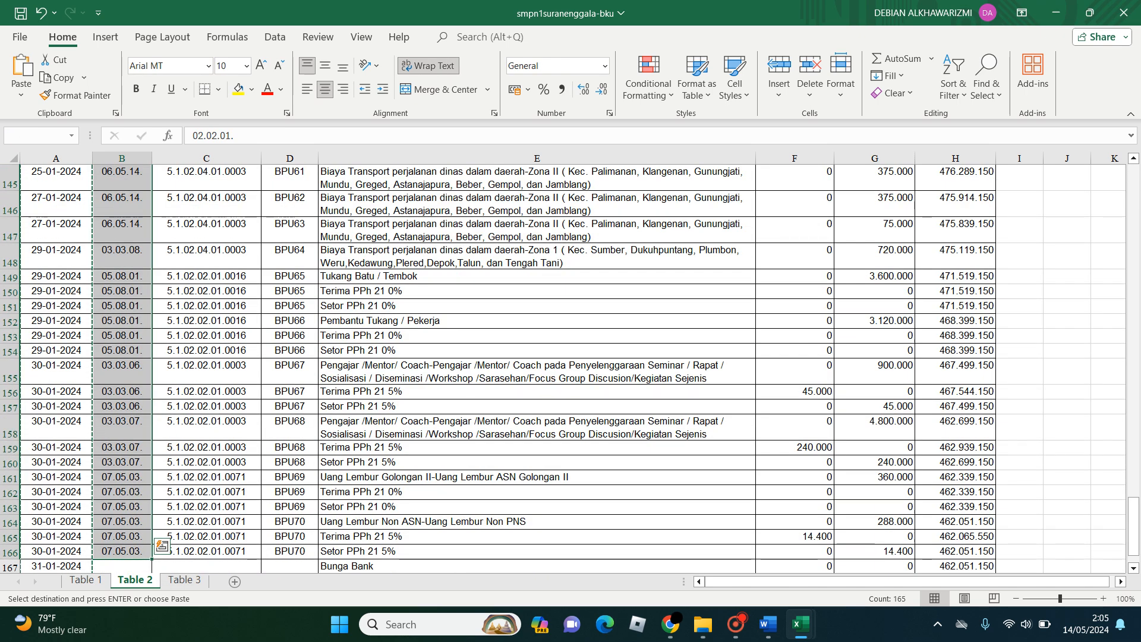
scroll(571, 368, "down", 4)
key("shift+Down")
key("shift+Down")
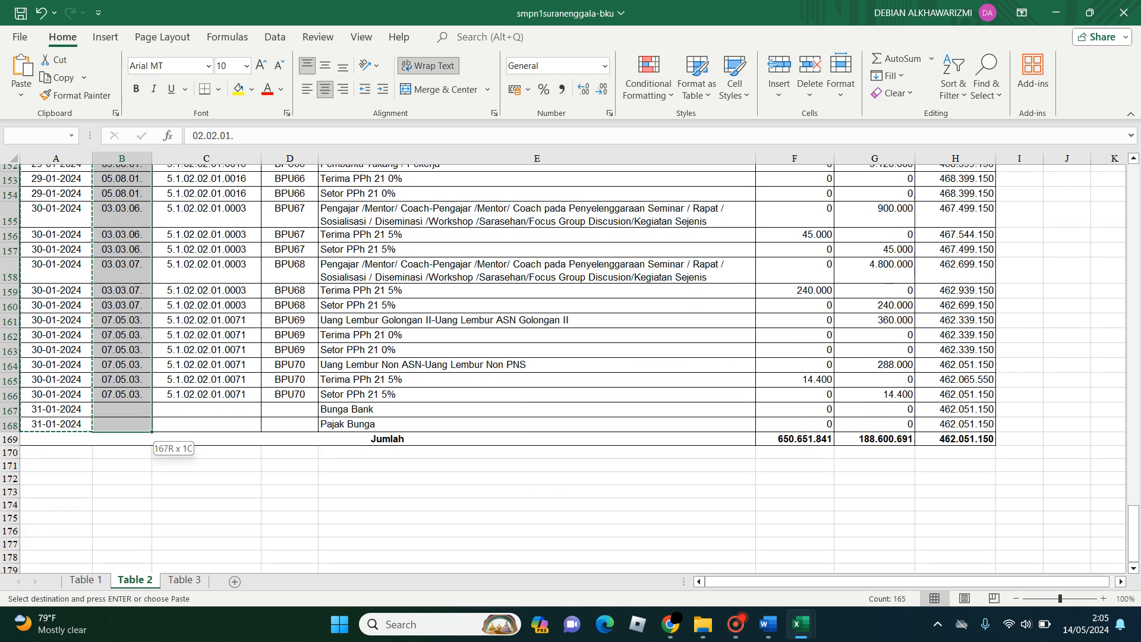
key("ctrl+c")
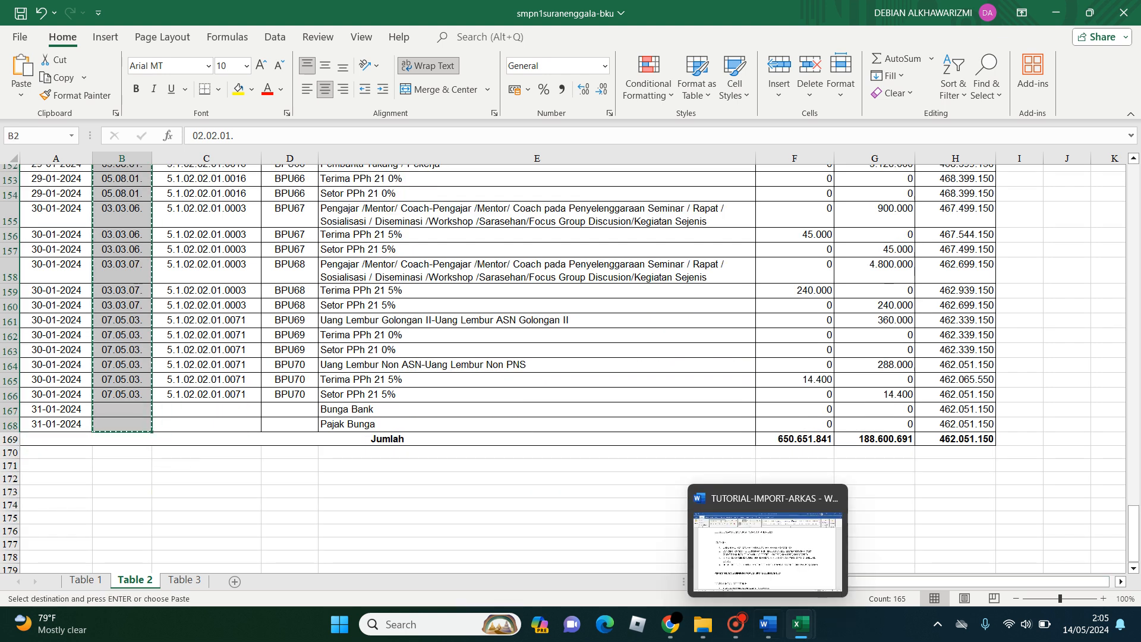
- Paste the copied activity codes into cell B22 of Template-Import-BKU-ARKAS with values and source formatting
left_click(801, 624)
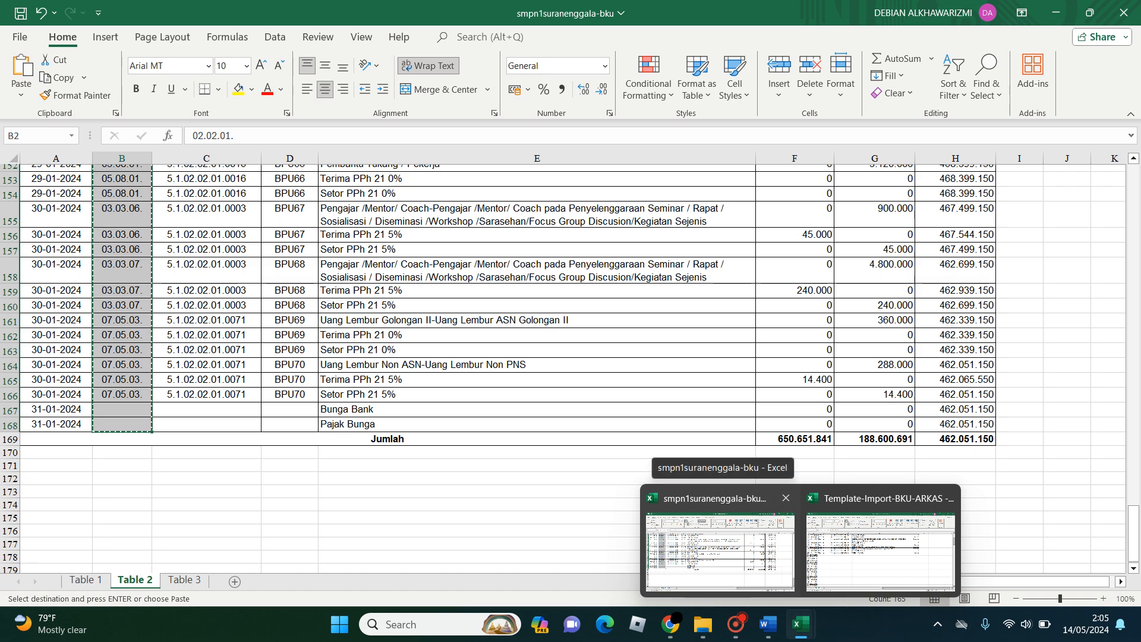
left_click(879, 547)
left_click(138, 323)
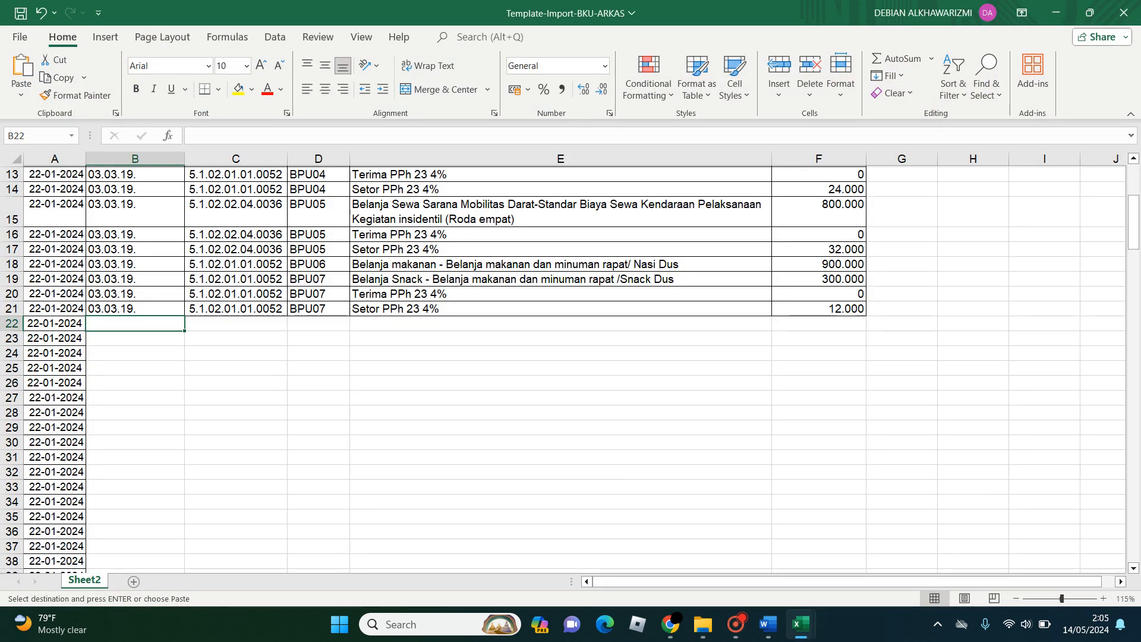
left_click(22, 90)
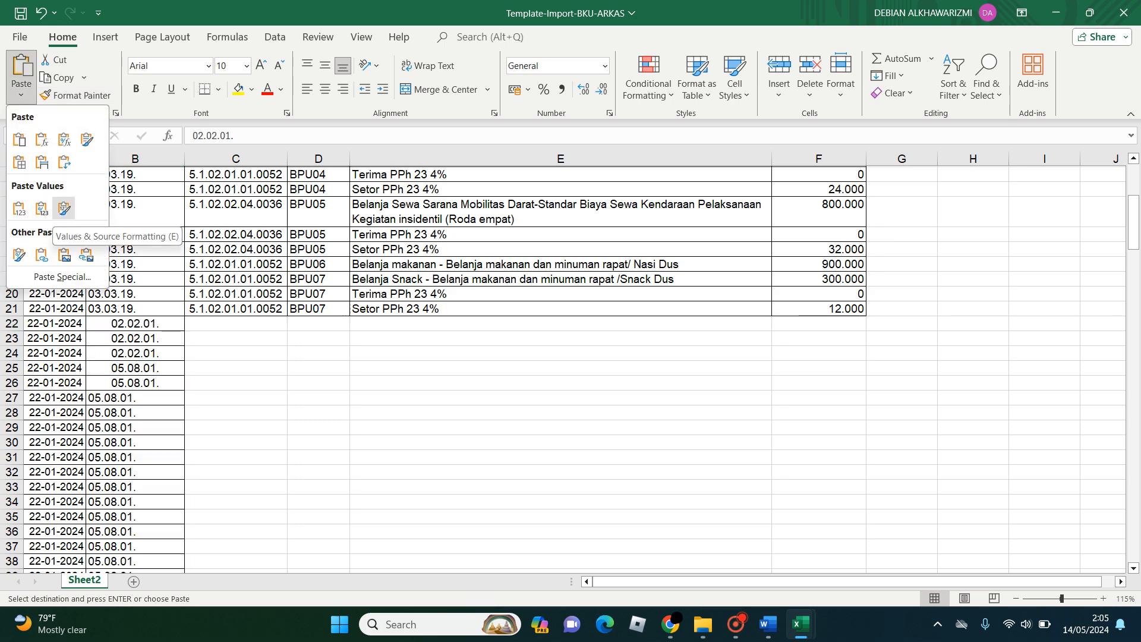
left_click(63, 208)
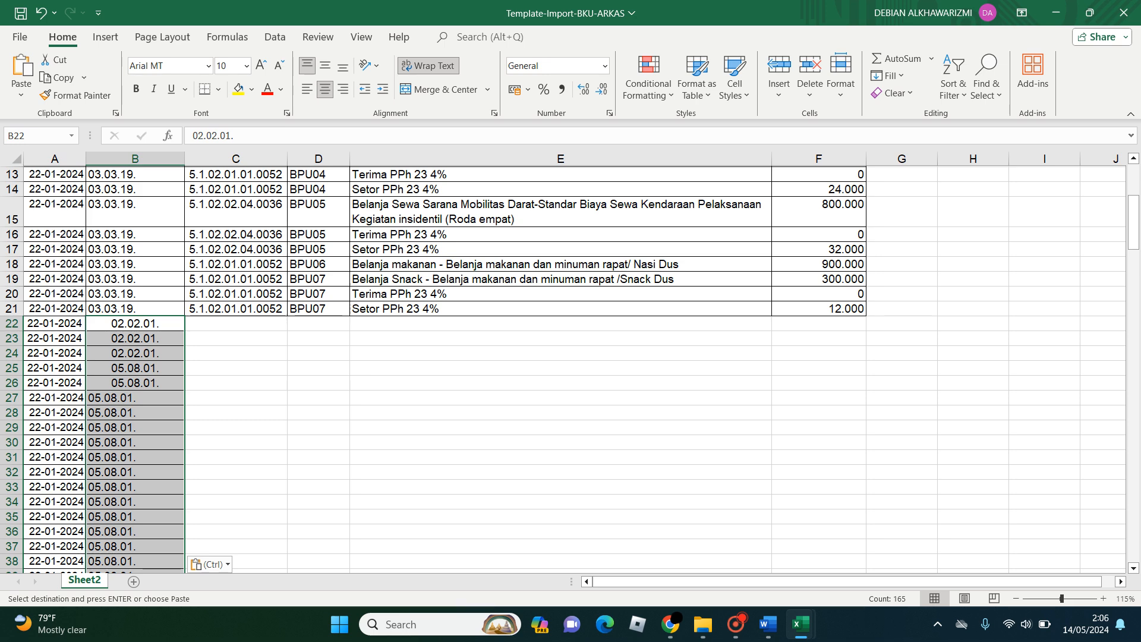
- Select cell C22 in the template, then copy cells C2 to C168 from the Table 2 sheet of smpn1suranenggala-bku
left_click(236, 323)
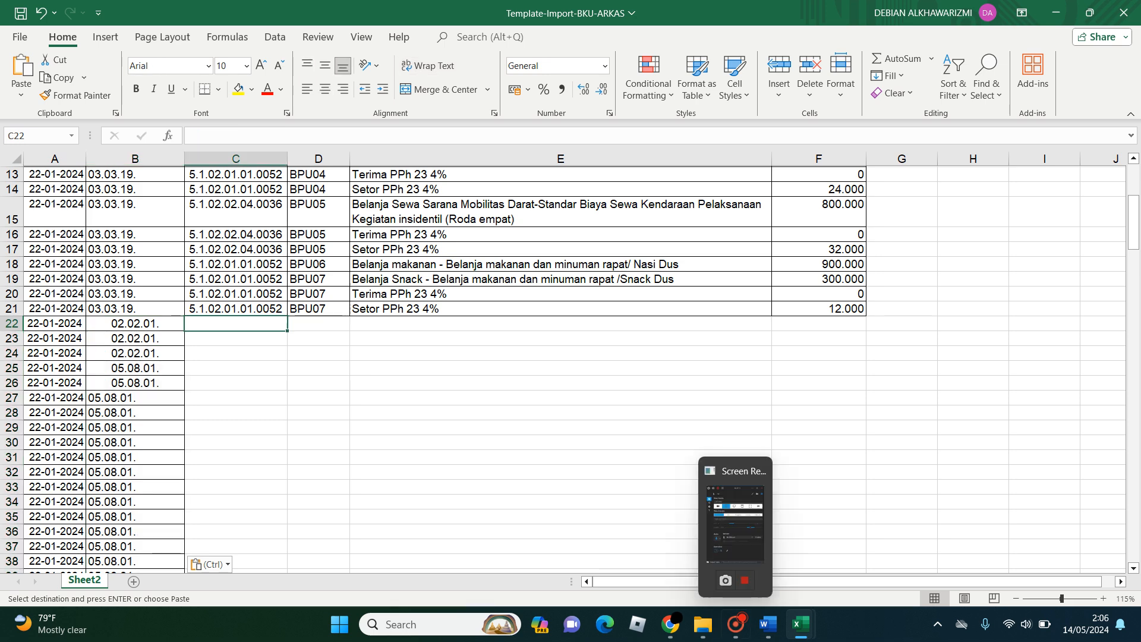
mouse_move(801, 624)
left_click(719, 550)
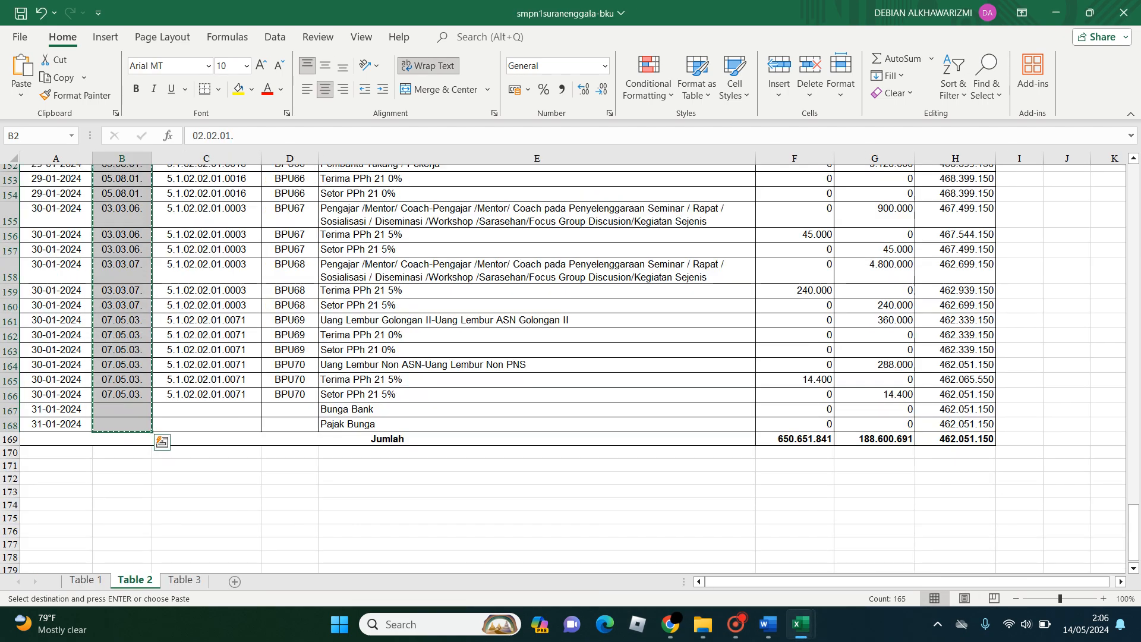
key("Right")
scroll(570, 368, "down", 11)
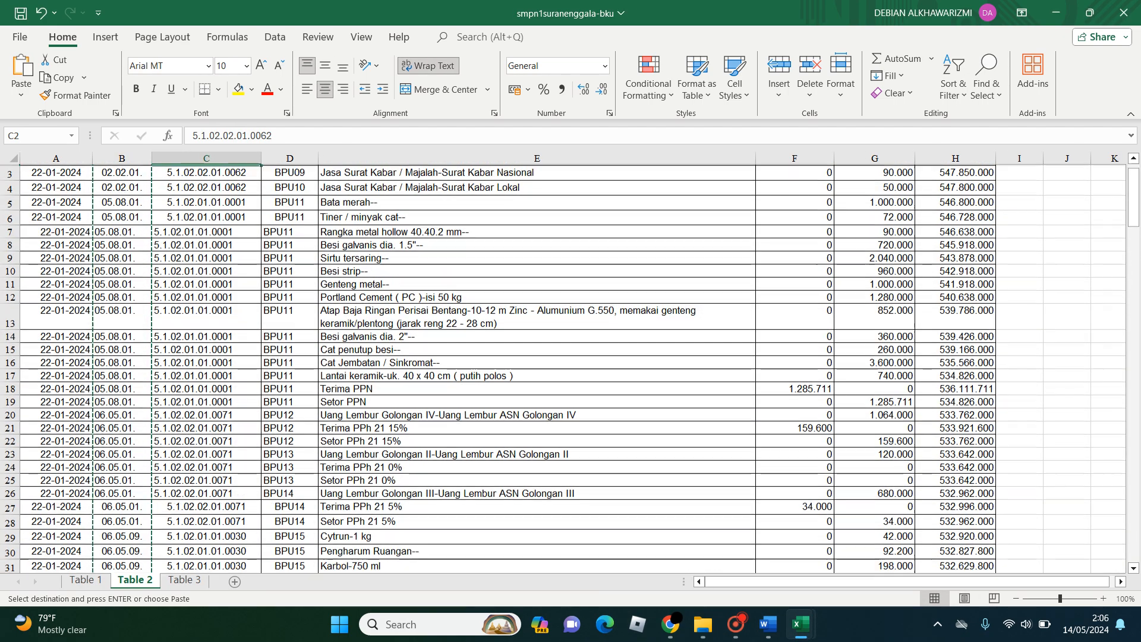
scroll(570, 368, "down", 20)
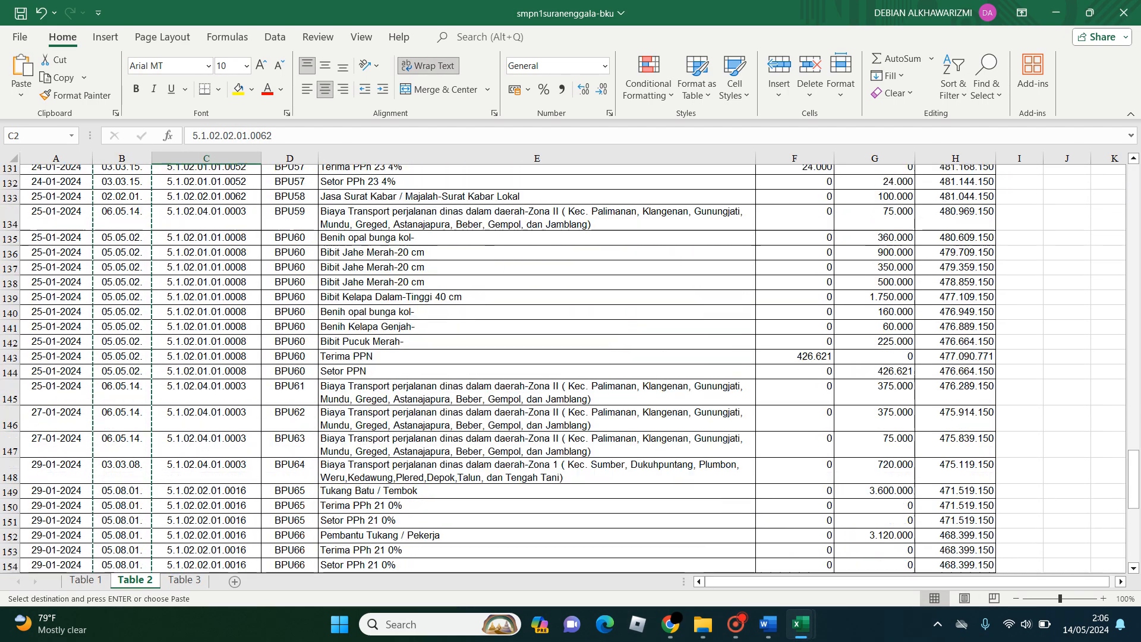
scroll(570, 368, "down", 6)
left_click(206, 246, "shift")
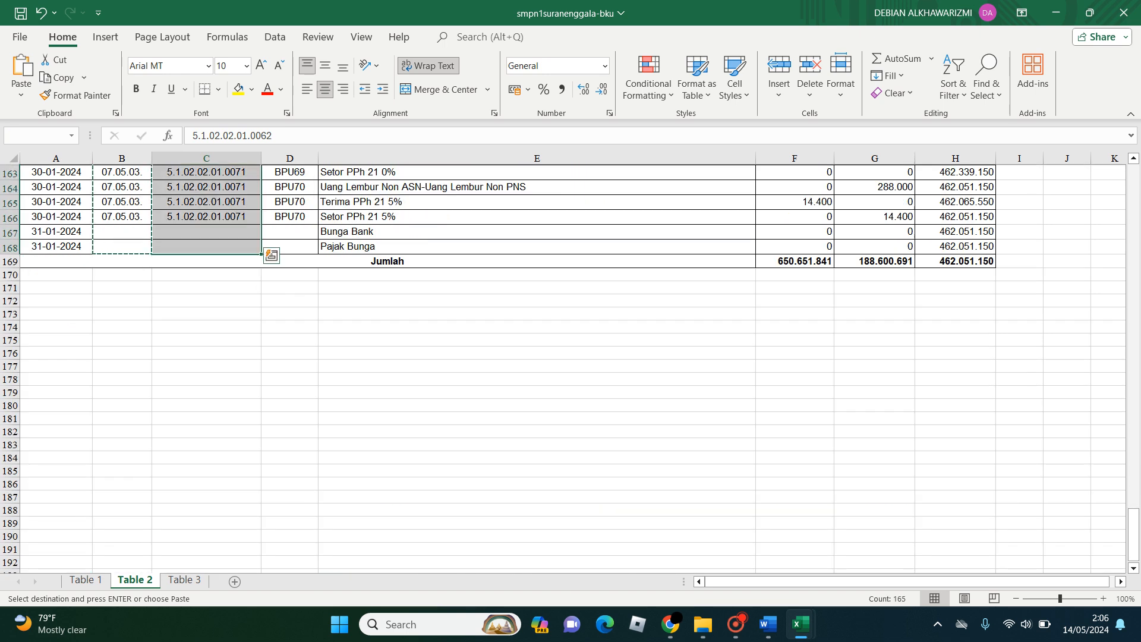
key("ctrl+c")
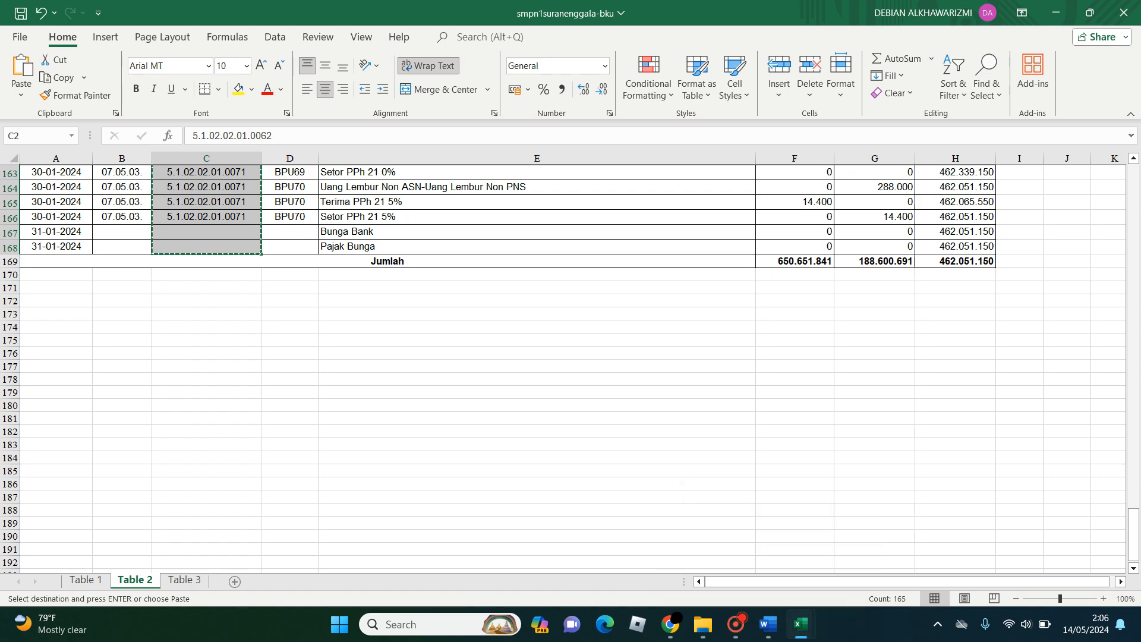
- Paste the copied account codes into cell C22 of Template-Import-BKU-ARKAS with values and source formatting
mouse_move(800, 624)
mouse_move(879, 553)
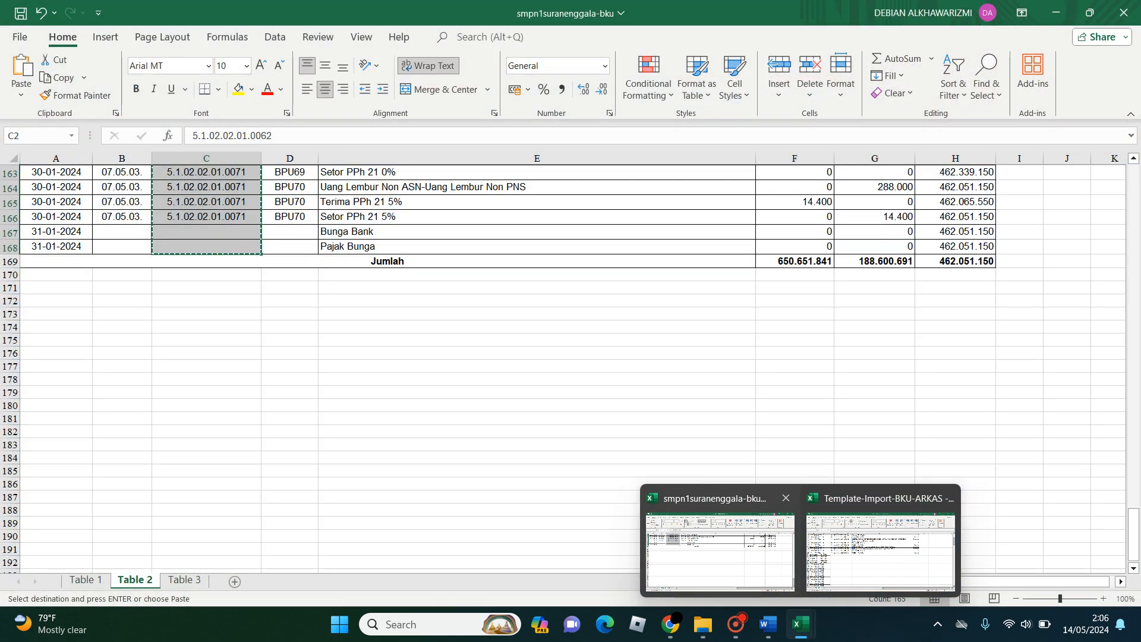
left_click(879, 553)
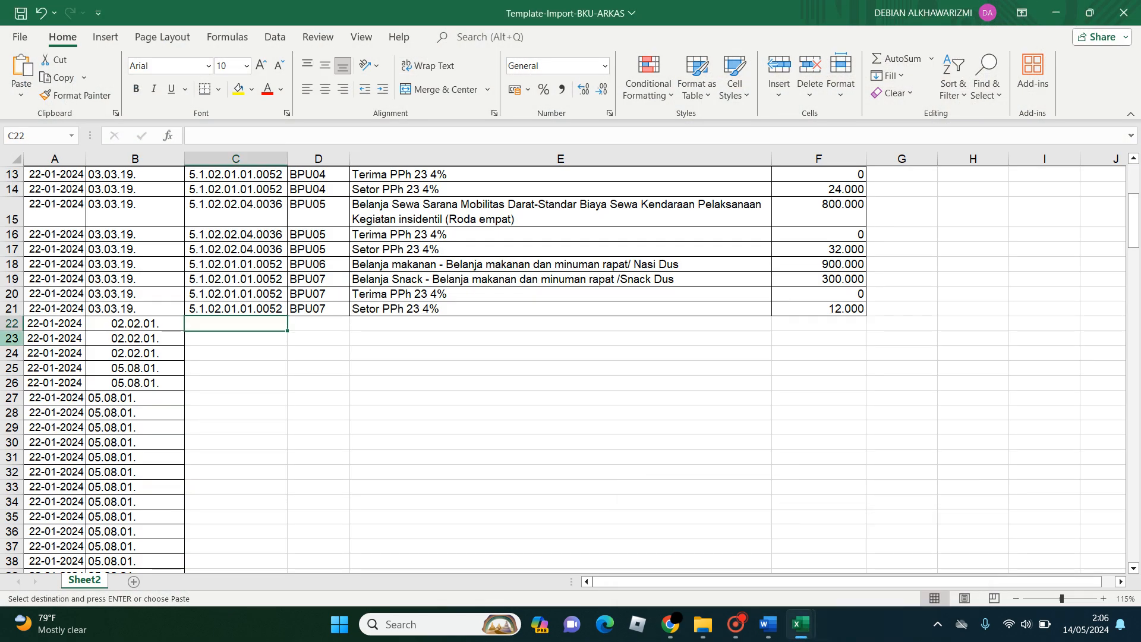
left_click(21, 94)
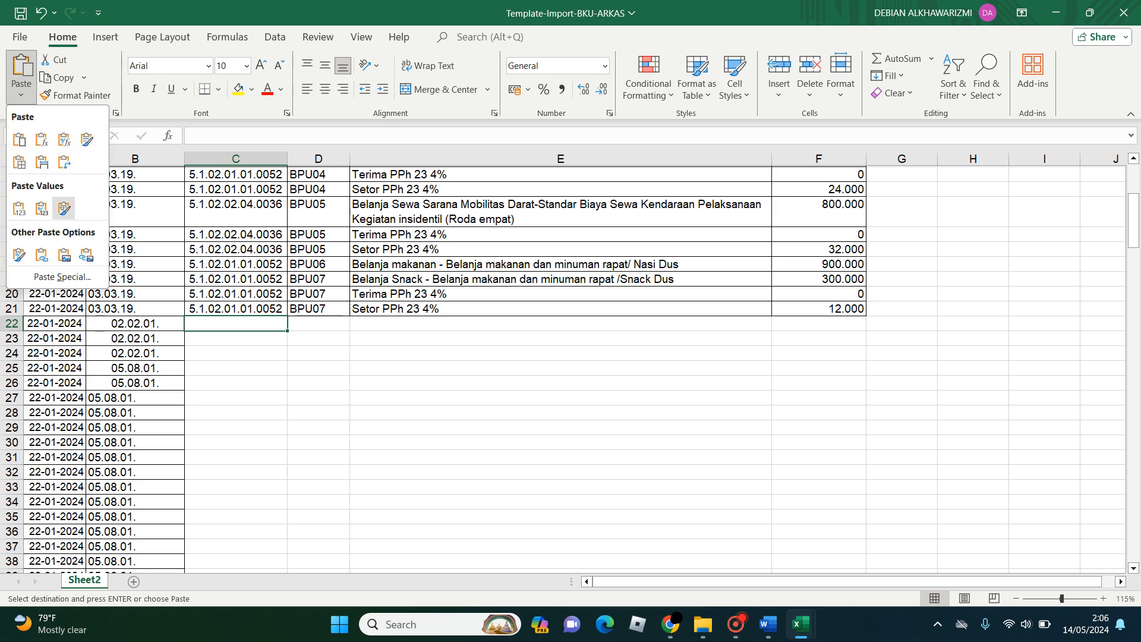
left_click(64, 208)
- Select cell D22 in the template, then copy the BPU numbers in cells D2 to D168 from the Table 2 sheet of smpn1suranenggala-bku
left_click(319, 324)
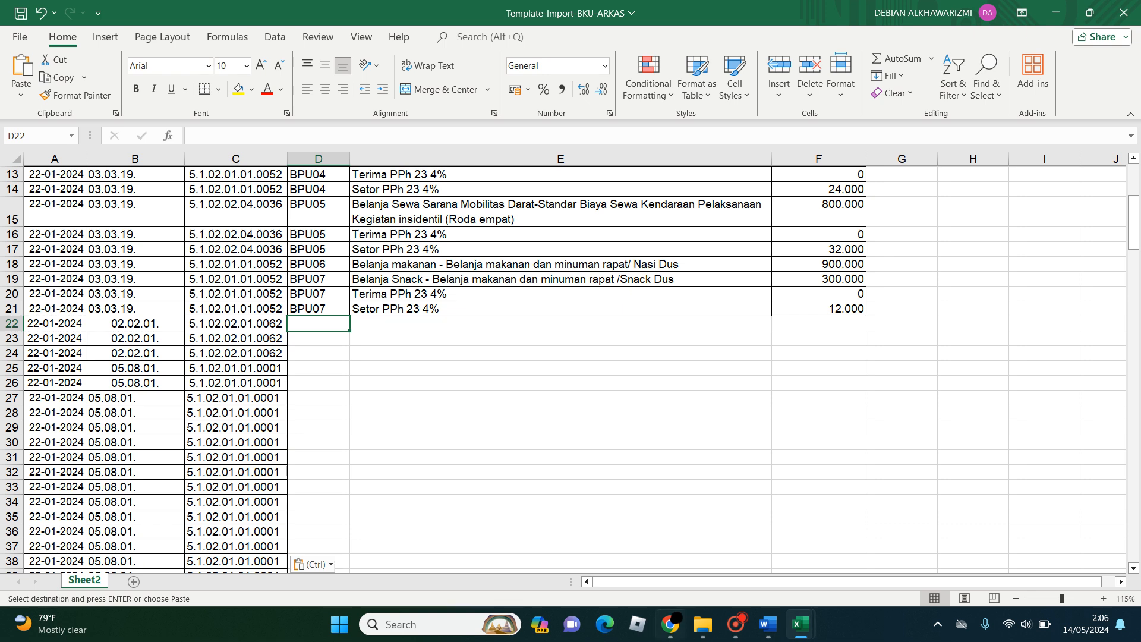
mouse_move(800, 624)
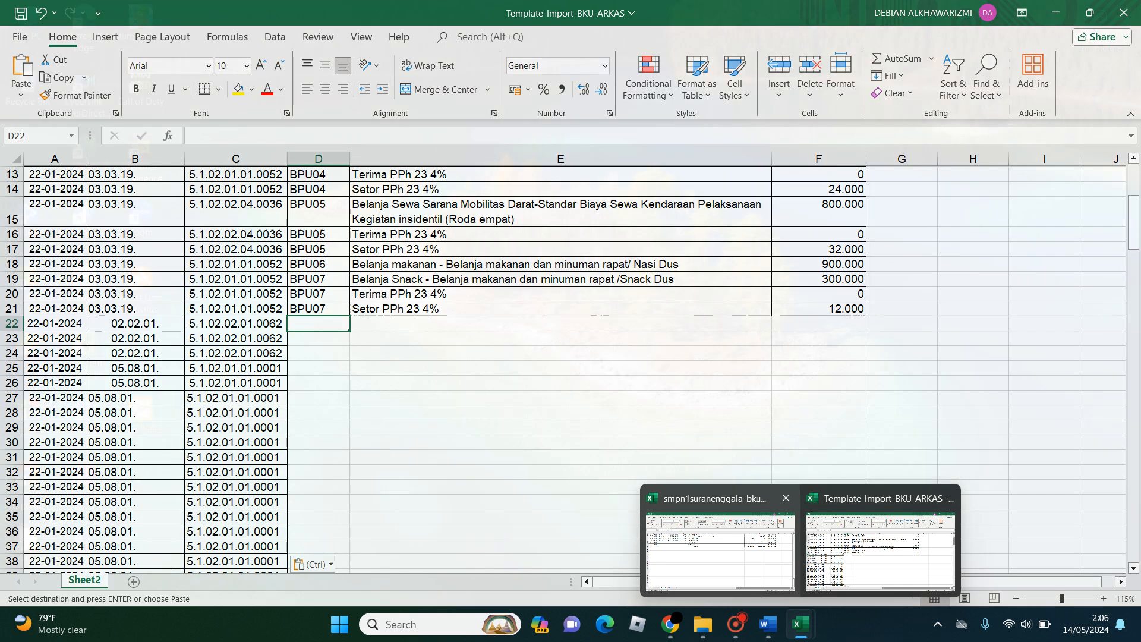
left_click(720, 552)
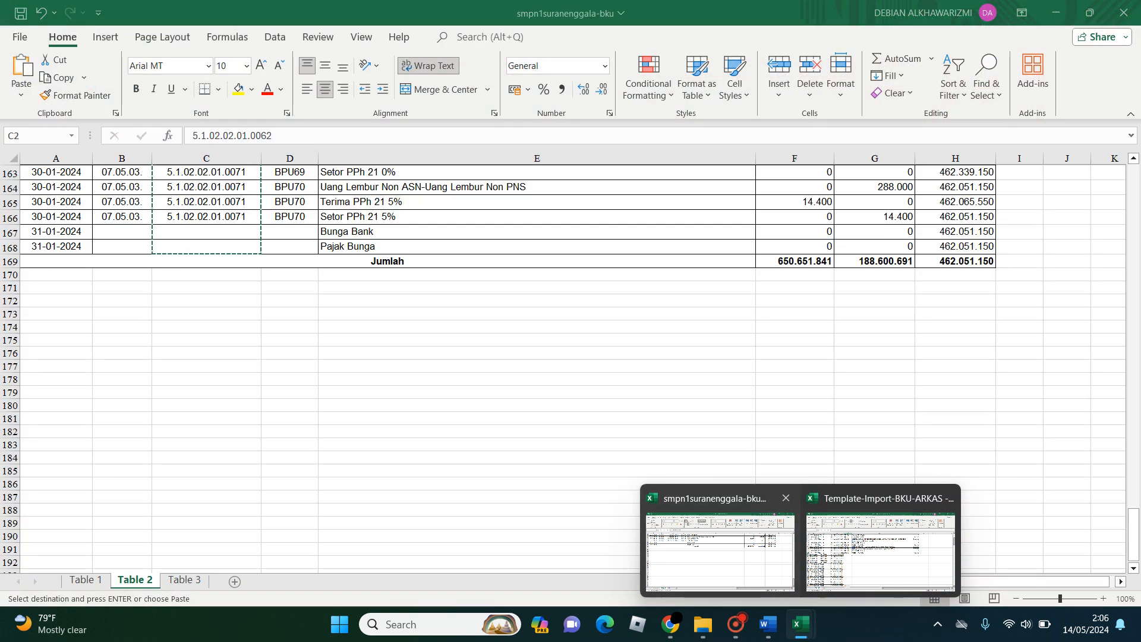
key("Right")
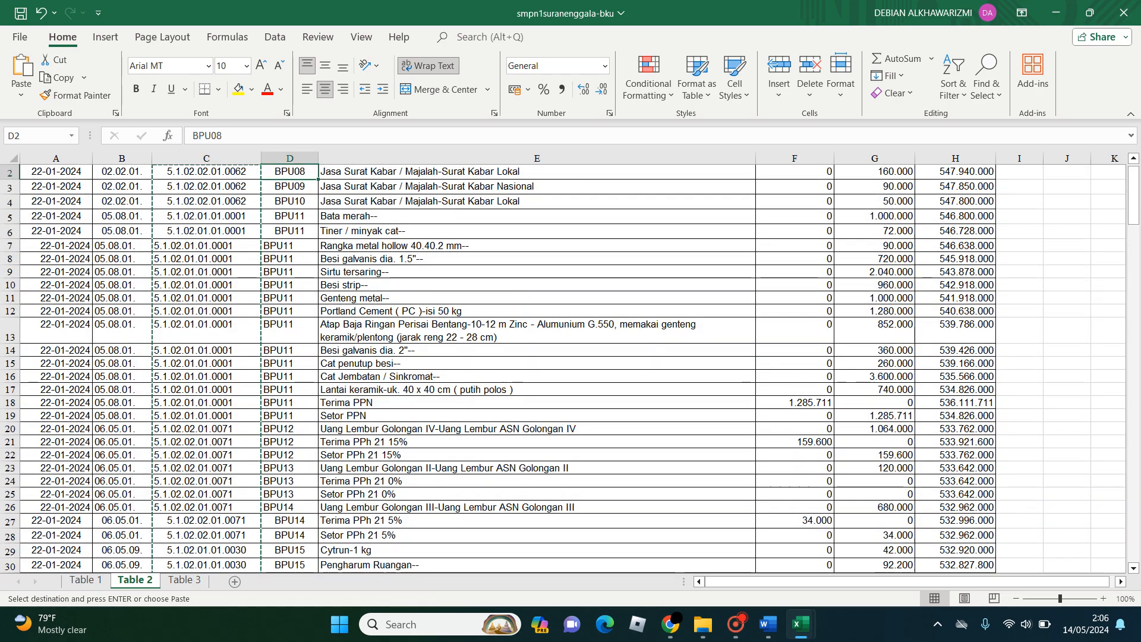
scroll(570, 368, "down", 20)
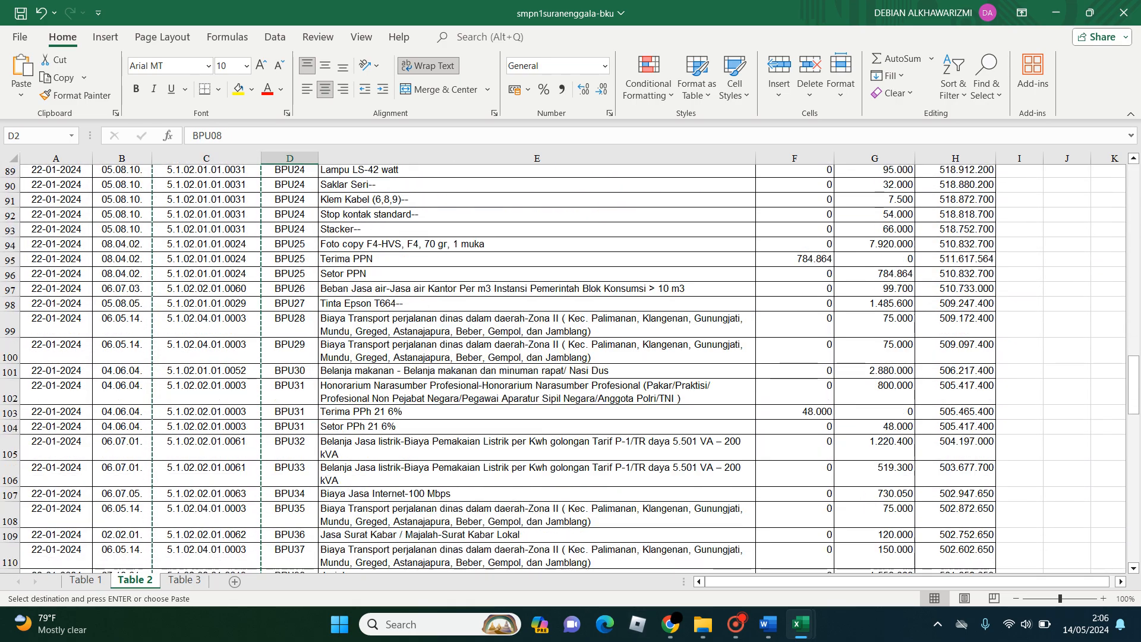
scroll(570, 368, "down", 20)
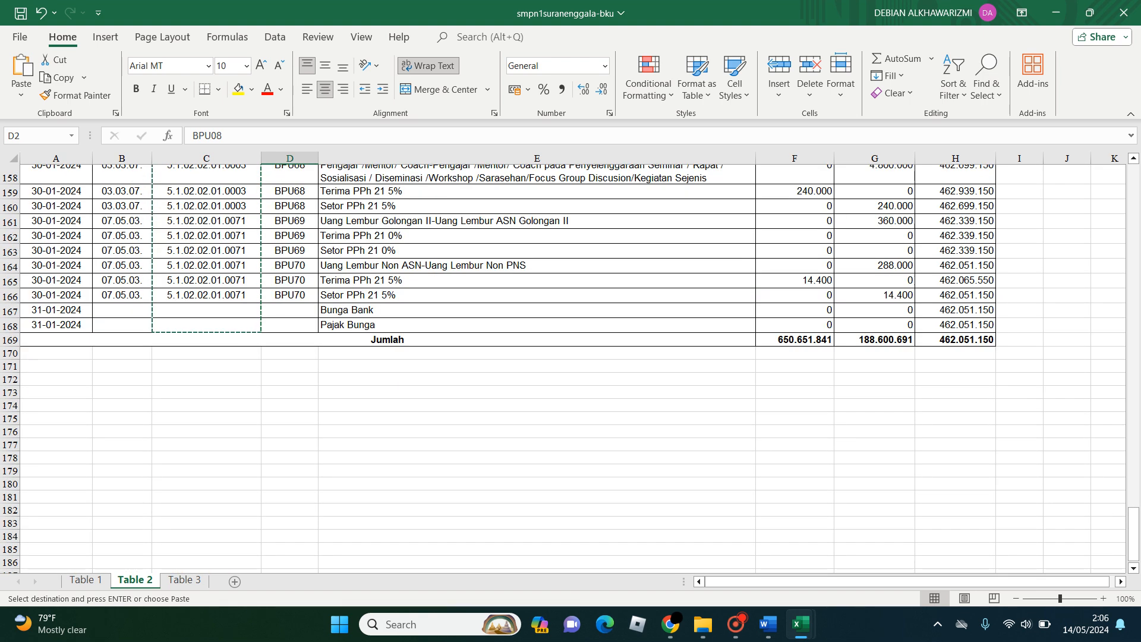
left_click(290, 324, "shift")
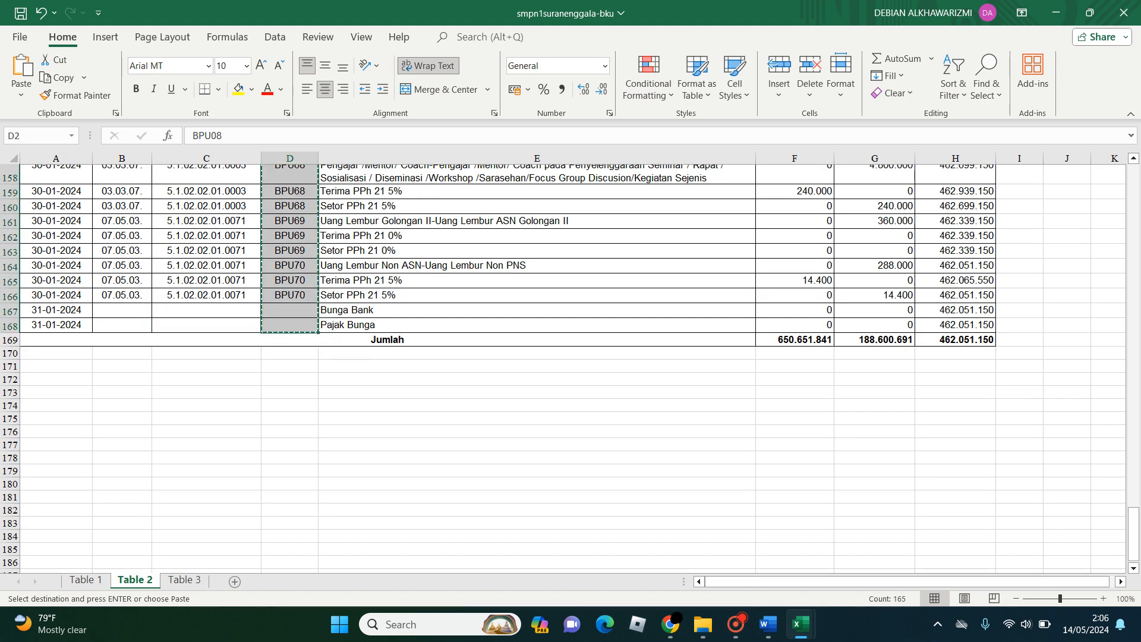
- Paste the copied BPU numbers into cell D22 of Template-Import-BKU-ARKAS with values and source formatting
left_click(879, 535)
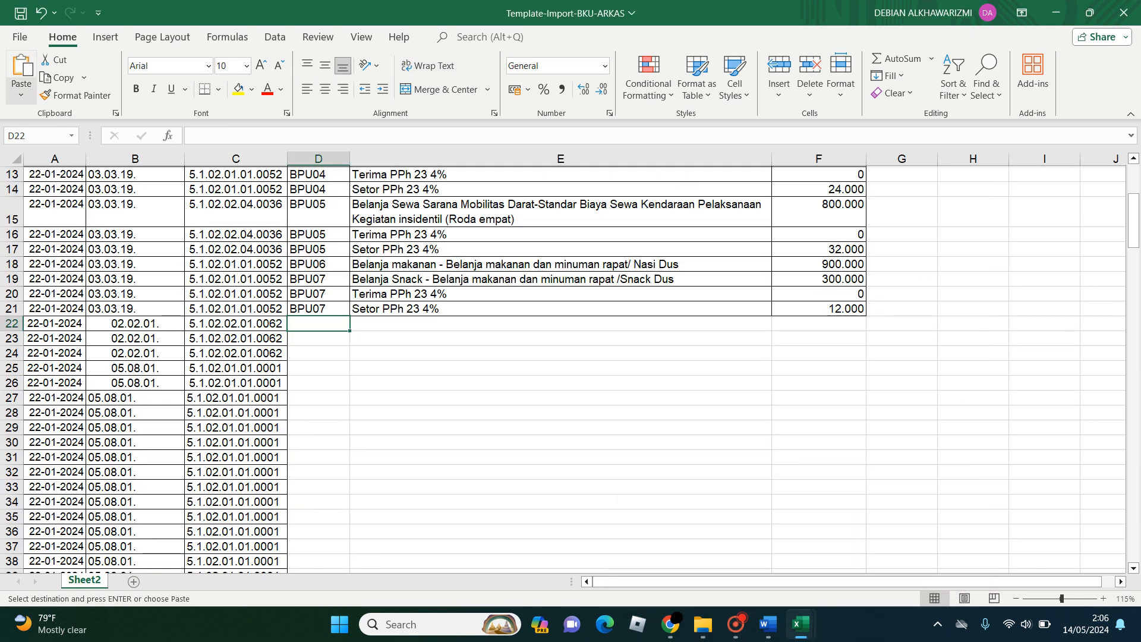
left_click(21, 90)
left_click(65, 208)
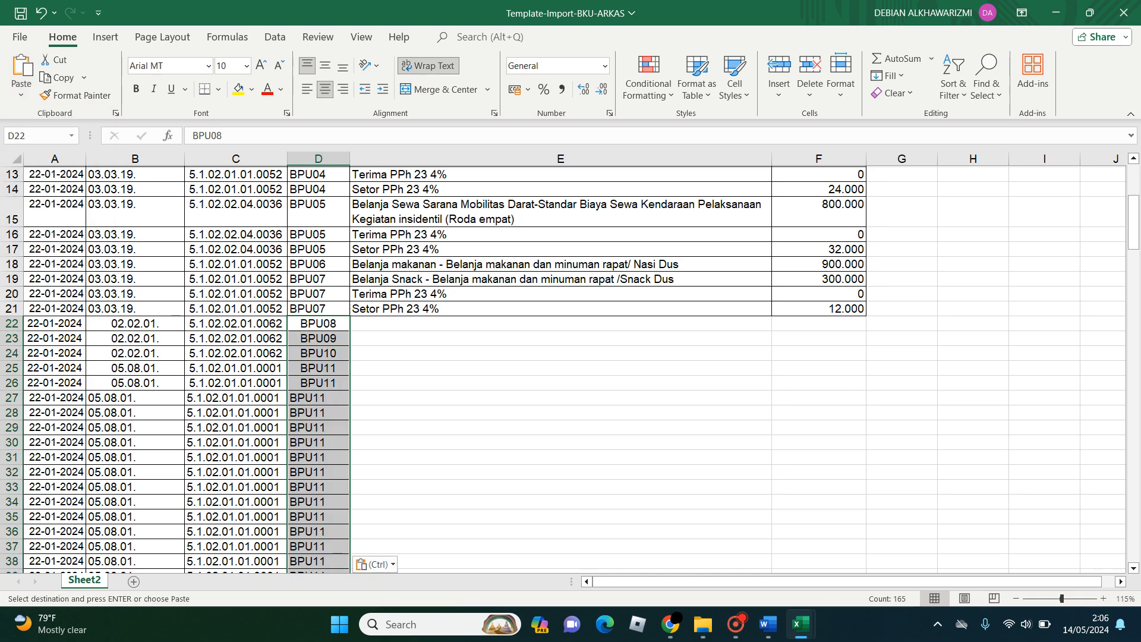
- Copy the transaction descriptions in cells E2 to E168 of smpn1suranenggala-bku's Table 2 sheet, leaving out the Jumlah row
mouse_move(800, 625)
left_click(720, 552)
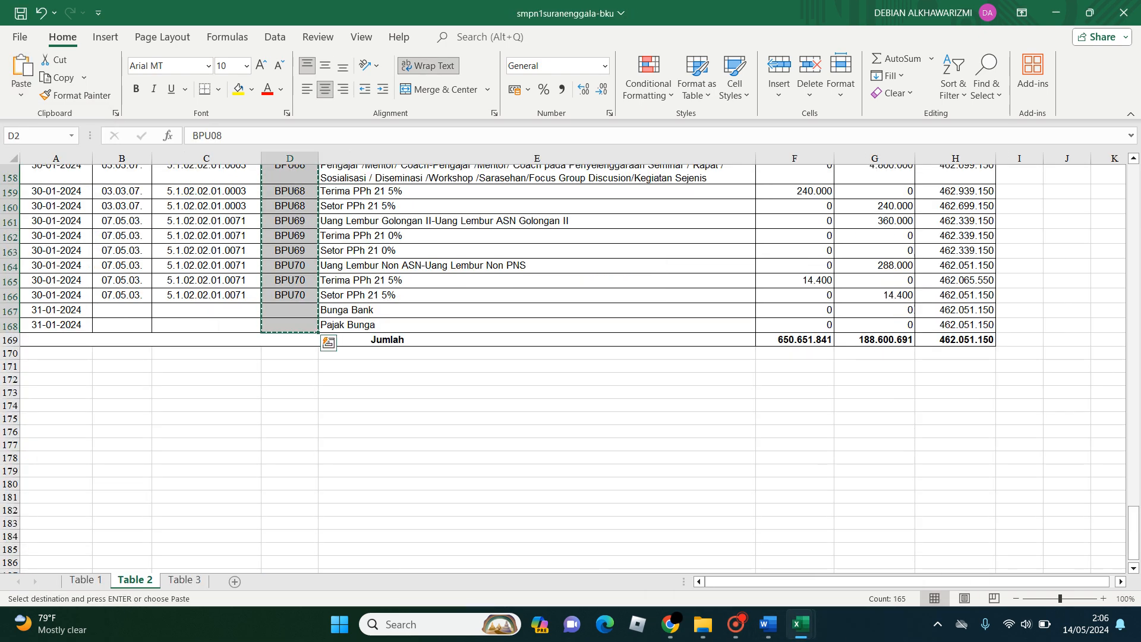
scroll(537, 368, "down", 18)
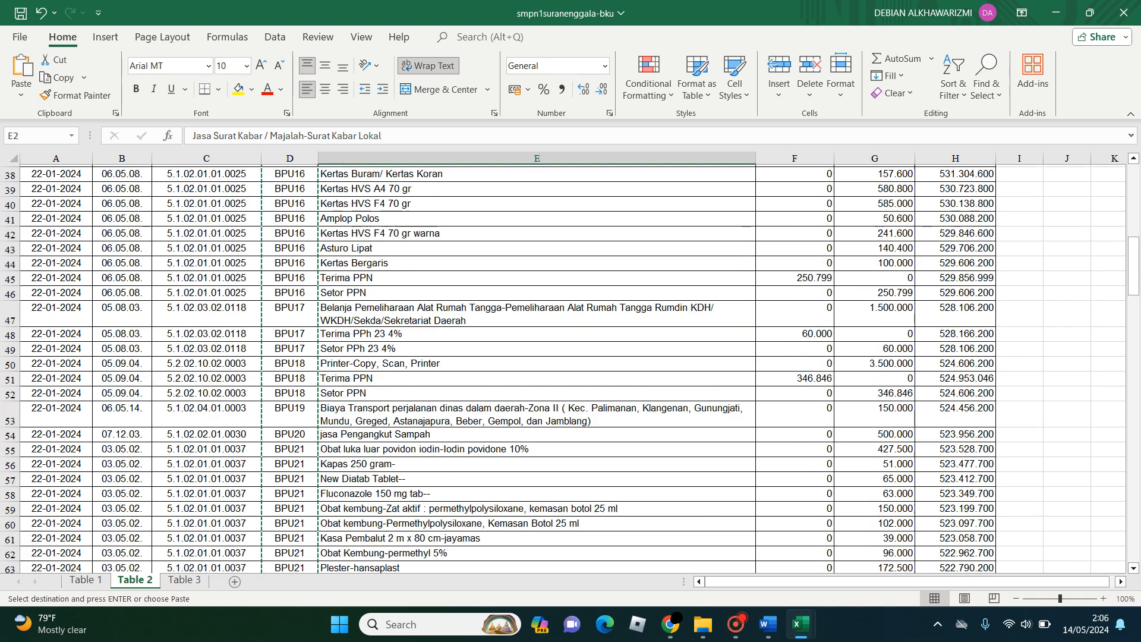
key("ctrl+shift+Down")
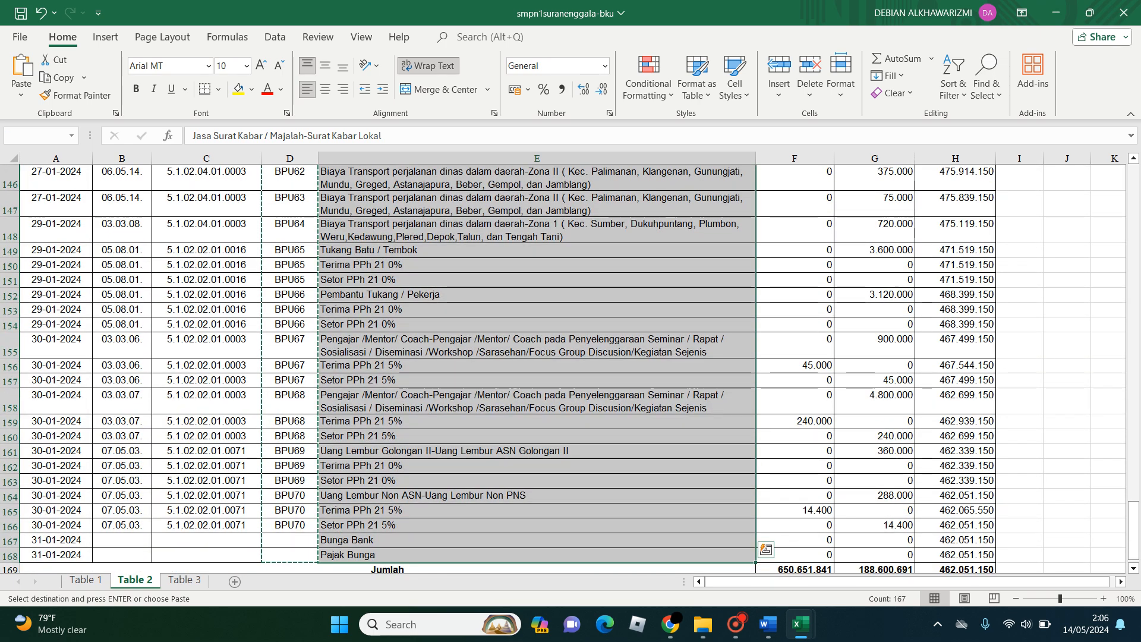
key("ctrl+c")
- Paste the copied transaction descriptions into cell E22 of Template-Import-BKU-ARKAS
mouse_move(801, 624)
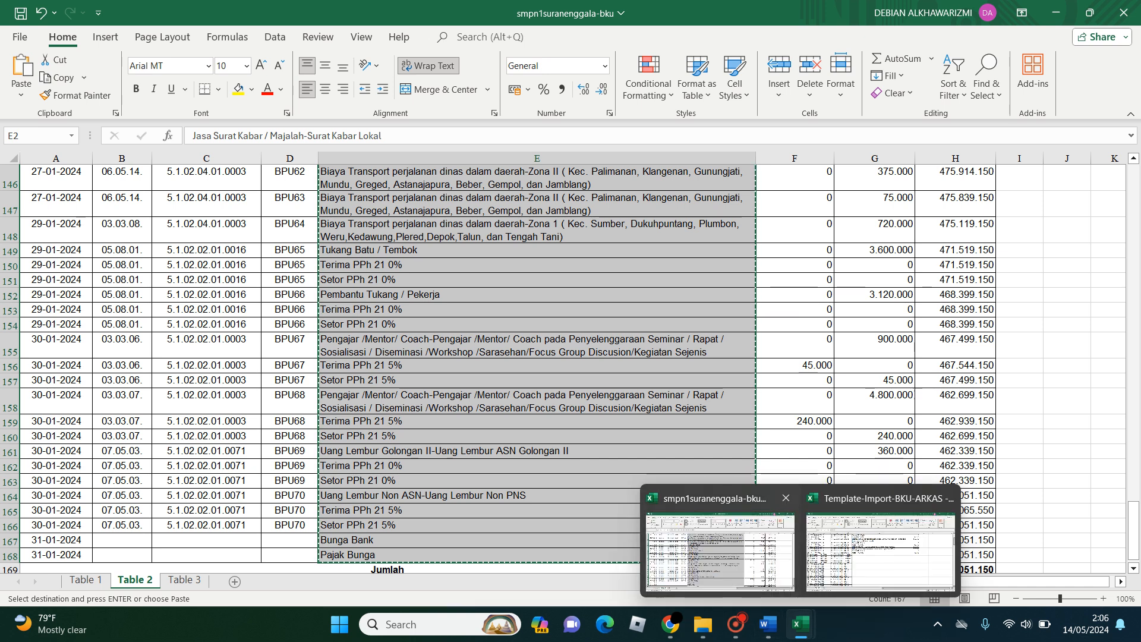
left_click(883, 543)
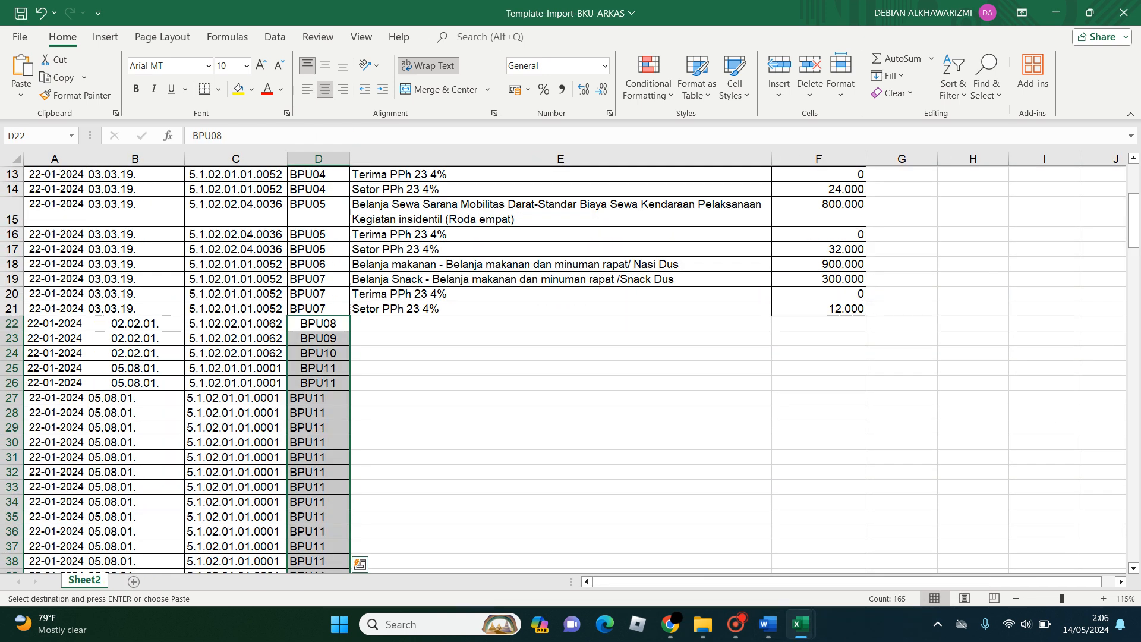
left_click(561, 323)
key("ctrl+v")
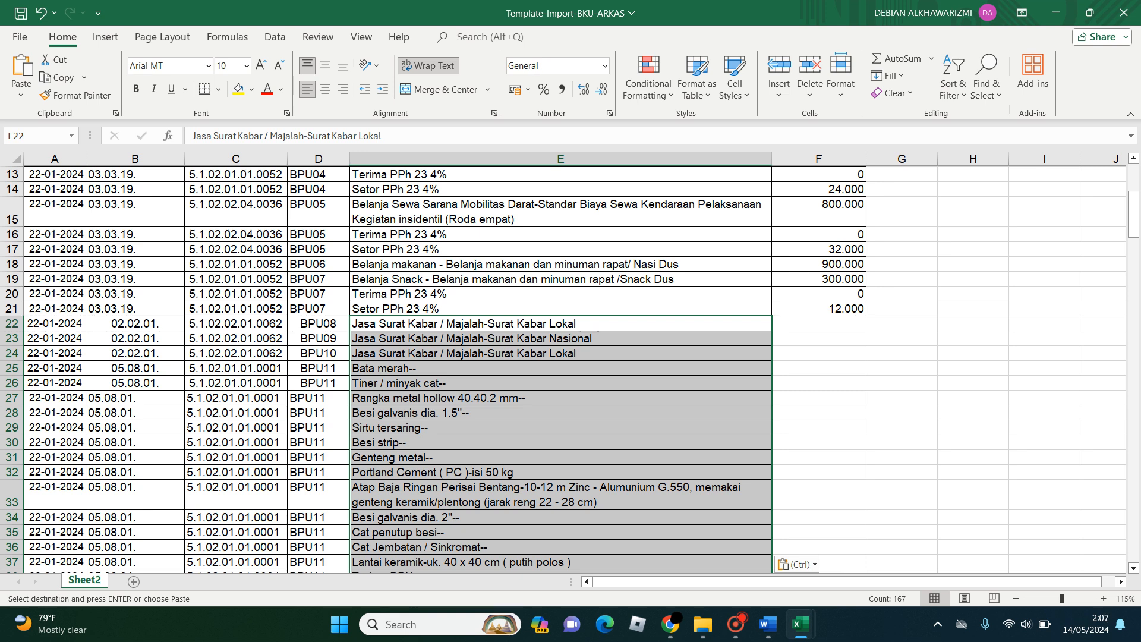
- Select cell F22 in the template, then copy the expenditure amounts in cells G2 to G168 of smpn1suranenggala-bku's Table 2 sheet, excluding the Jumlah row
left_click(819, 323)
left_click(801, 624)
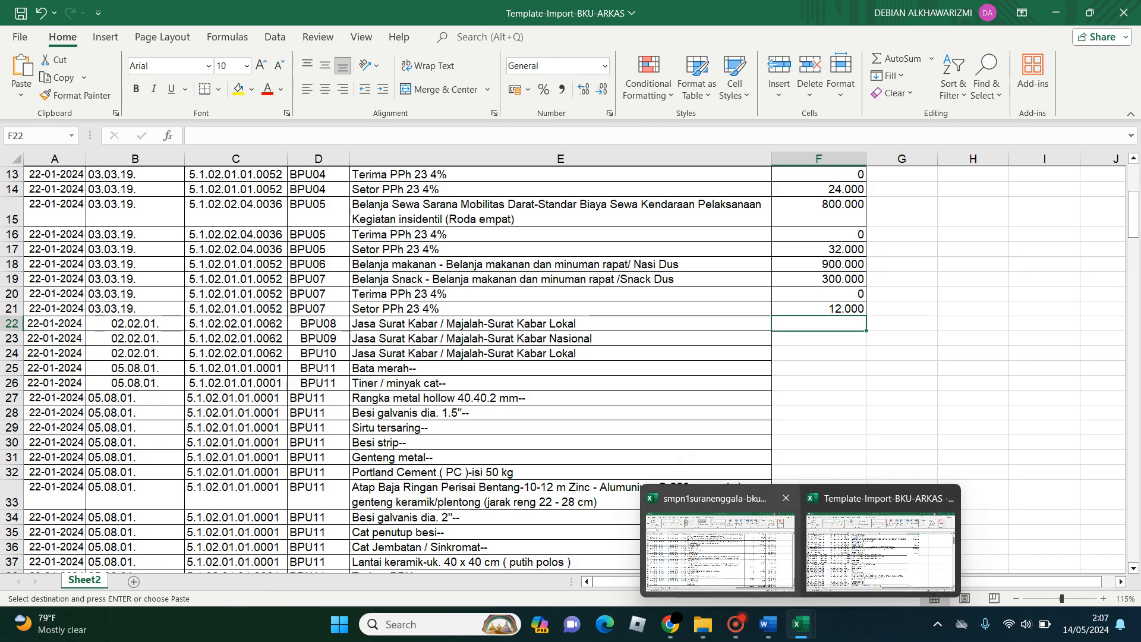
left_click(716, 550)
key("Right")
key("Right")
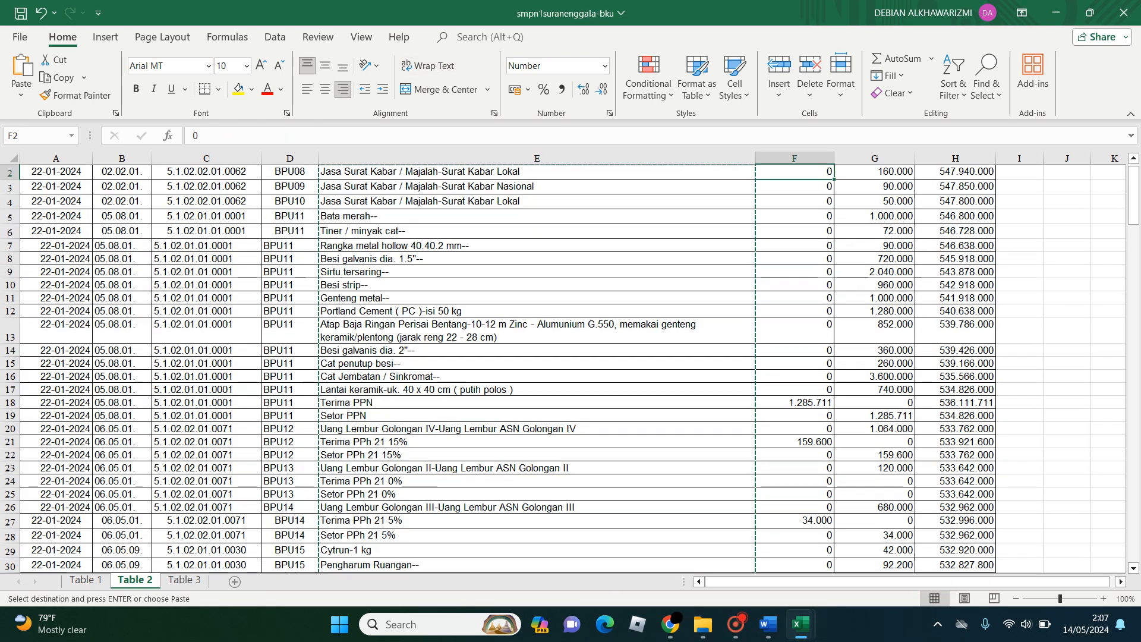
key("ctrl+shift+Down")
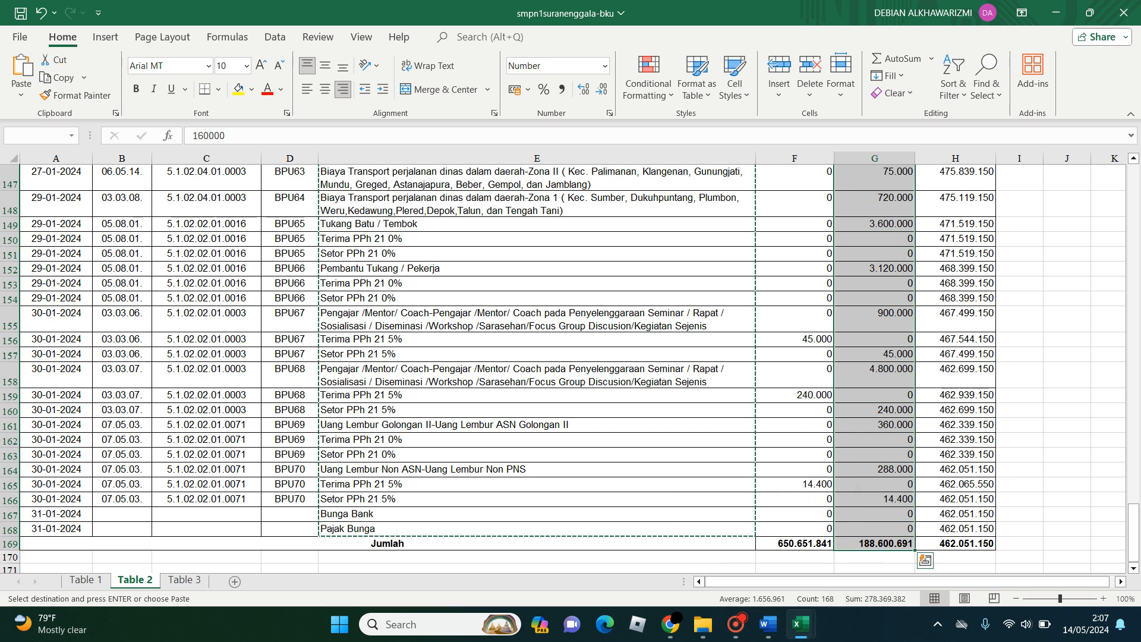
key("ctrl+q")
key("Escape")
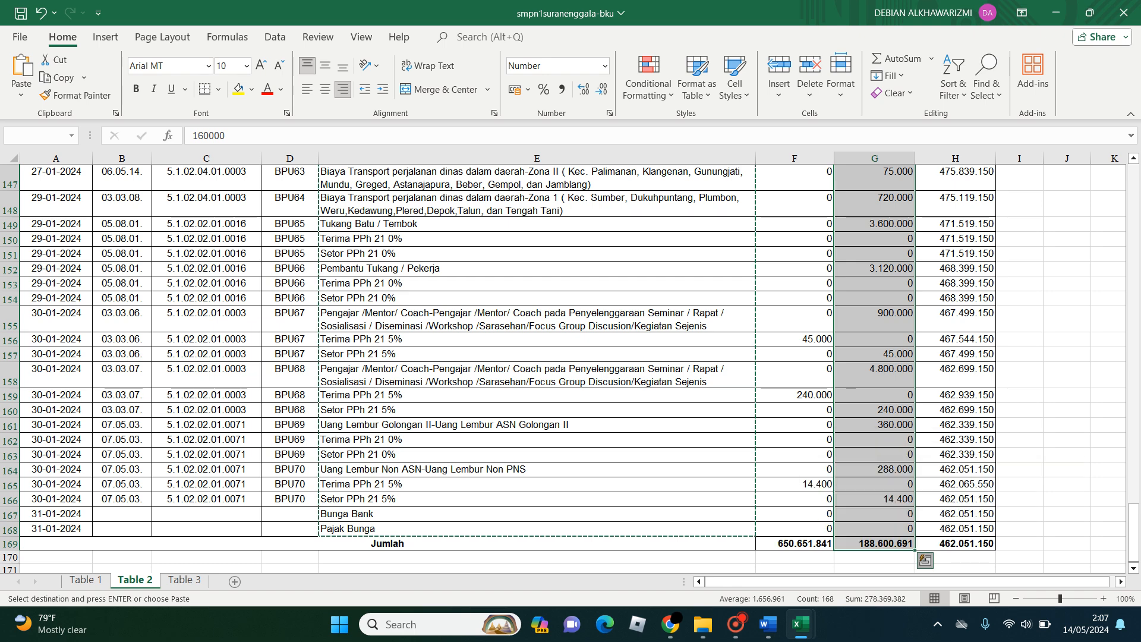
key("Up")
key("Down")
key("ctrl+shift+Down")
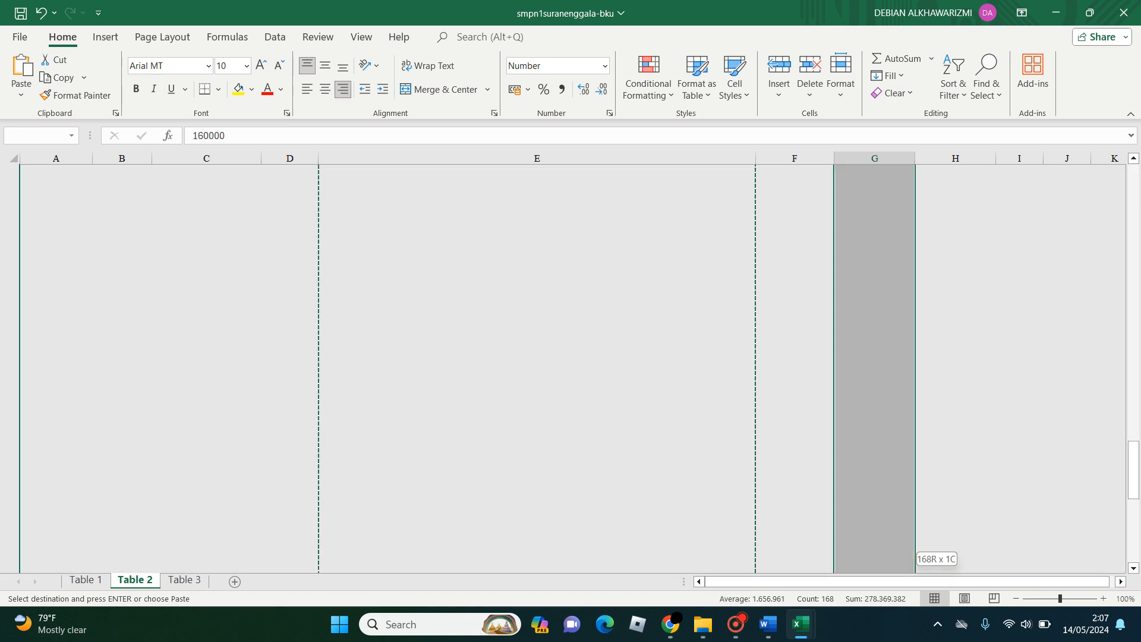
key("shift+Up")
key("ctrl+c")
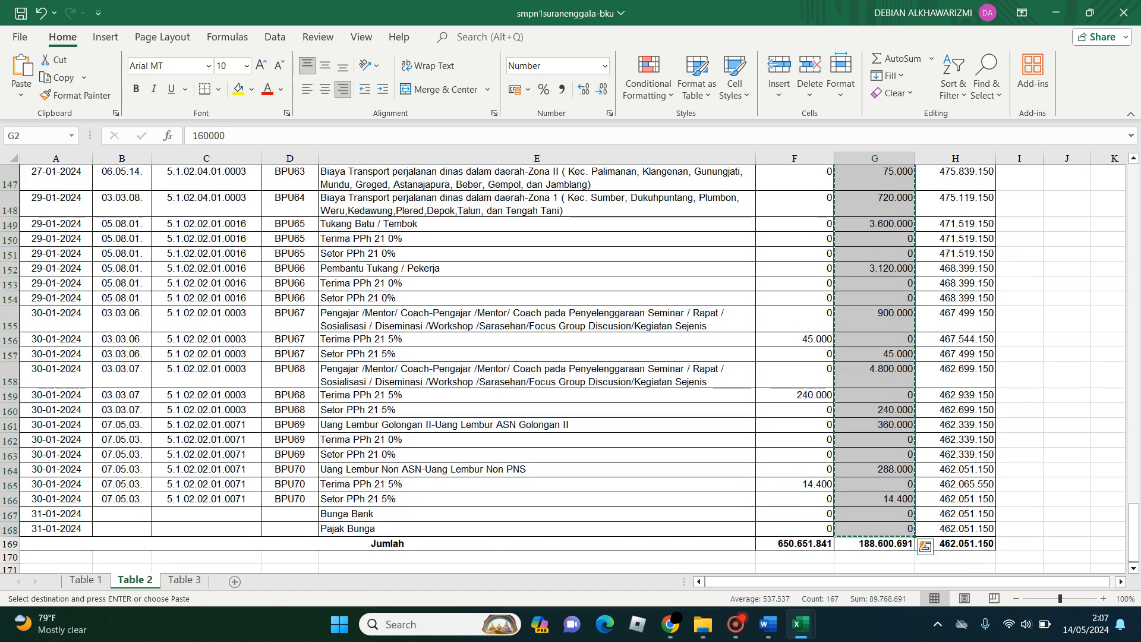
- Paste the copied expenditure amounts into cell F22 of Template-Import-BKU-ARKAS and check the filled rows down the sheet
left_click_drag(1133, 521, 1134, 176)
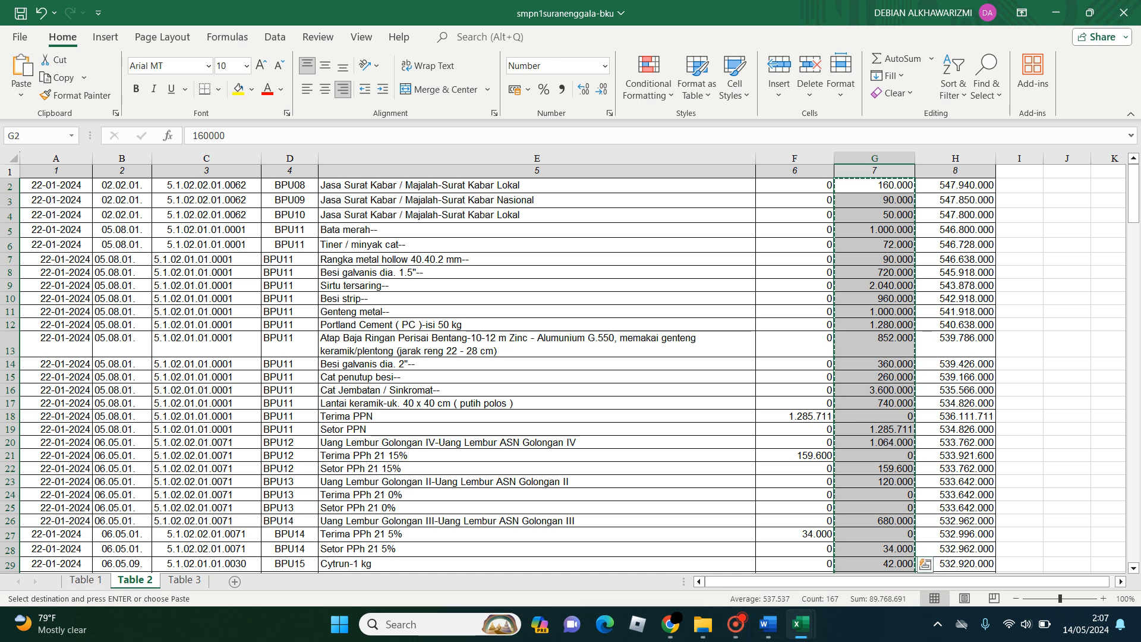
mouse_move(800, 624)
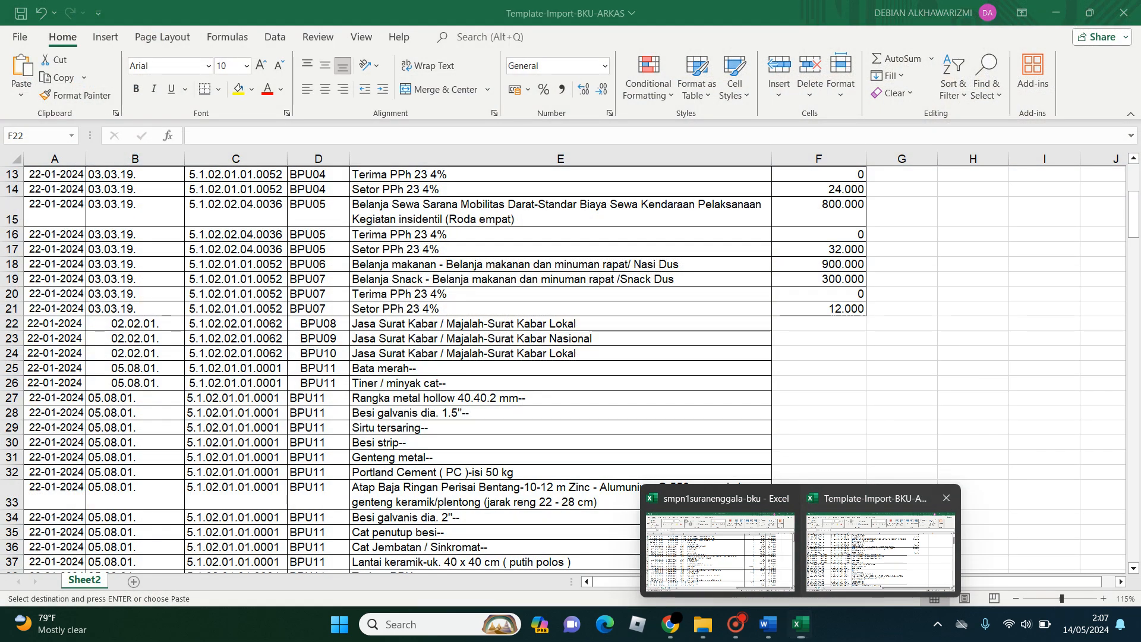
left_click(880, 550)
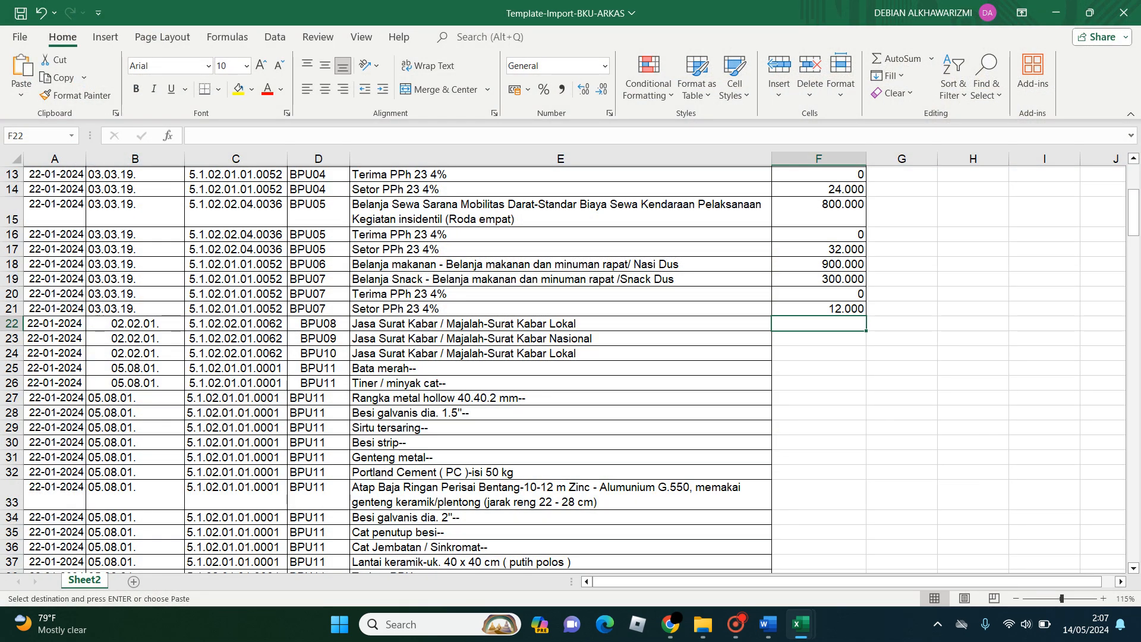
key("ctrl+v")
scroll(564, 369, "up", 2)
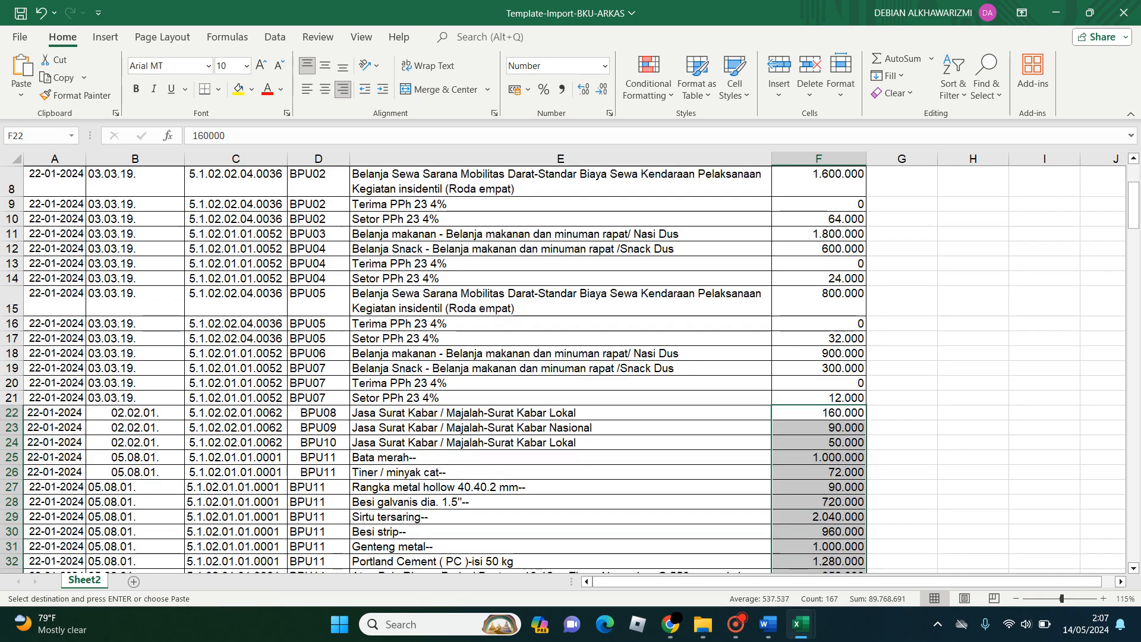
scroll(565, 368, "down", 20)
scroll(564, 368, "down", 19)
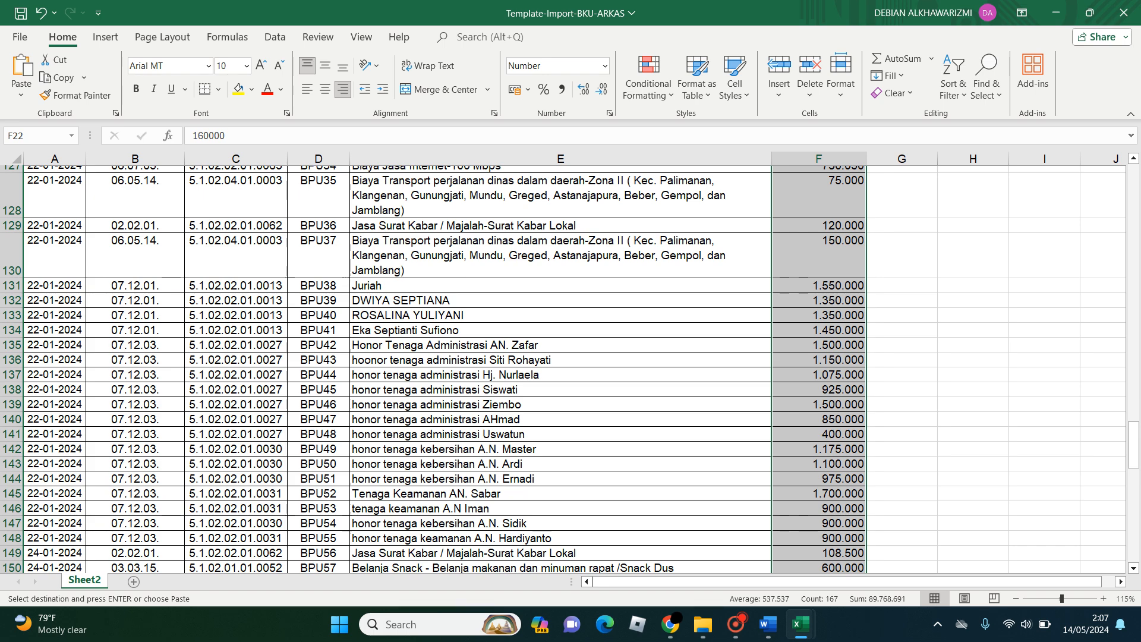
scroll(564, 369, "down", 9)
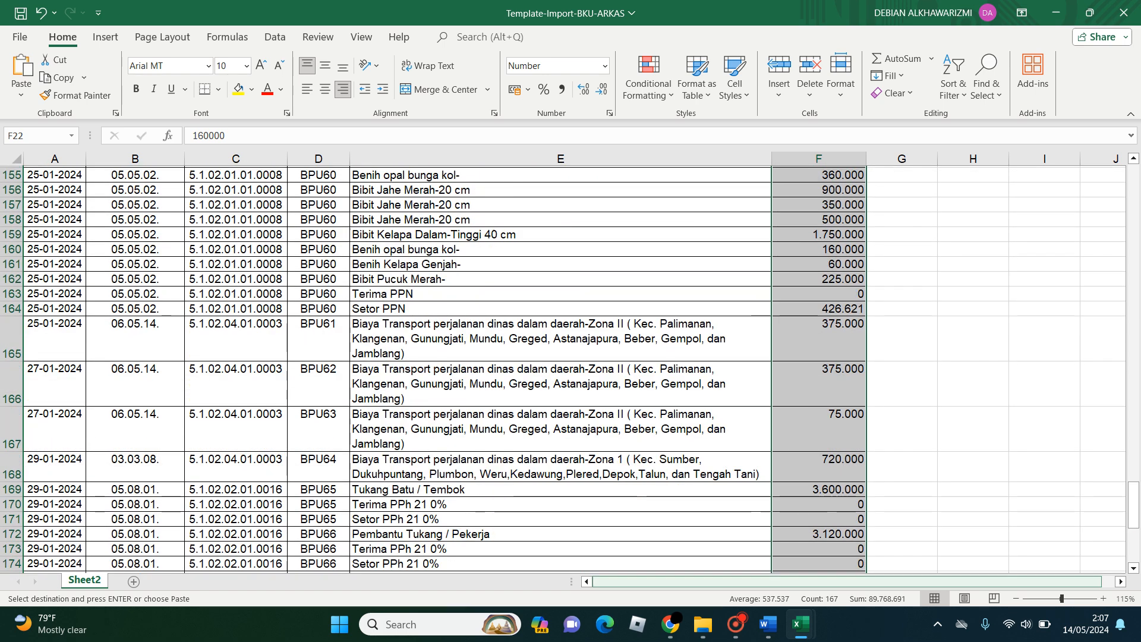
- Close the smpn1suranenggala-bku workbook without saving its changes and without keeping the clipboard contents
left_click(800, 624)
left_click(724, 543)
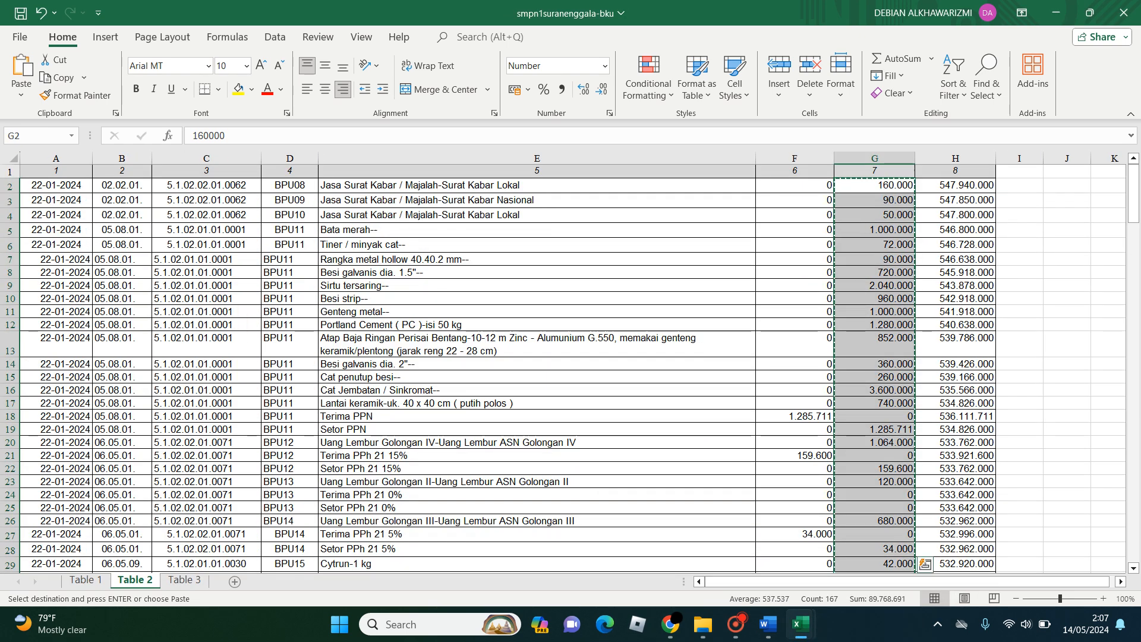
left_click(1124, 11)
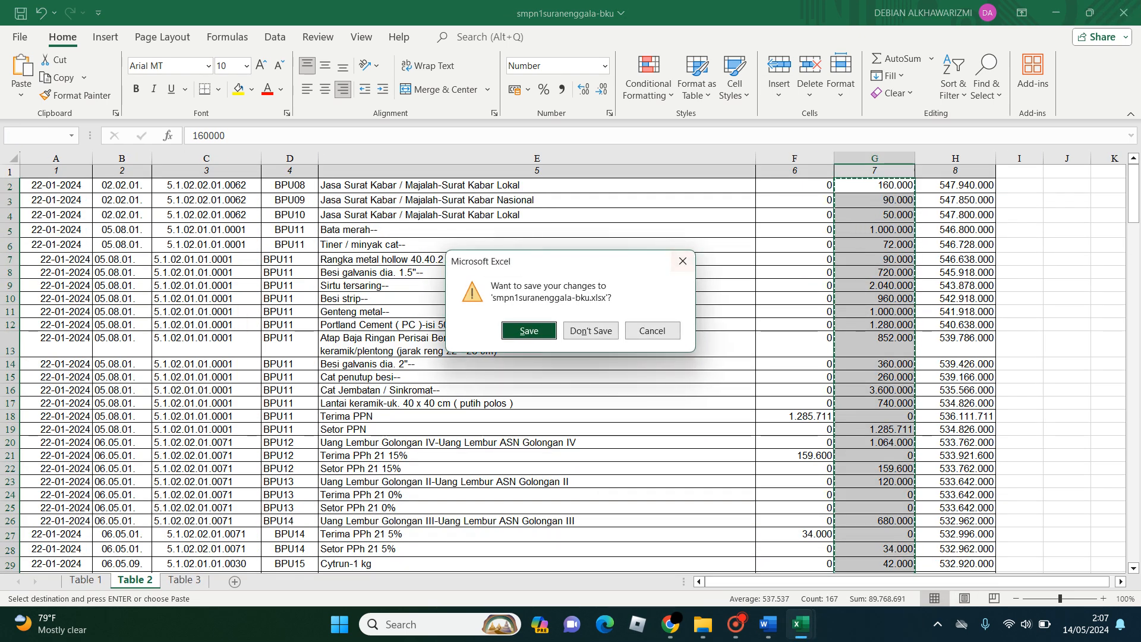
left_click(591, 332)
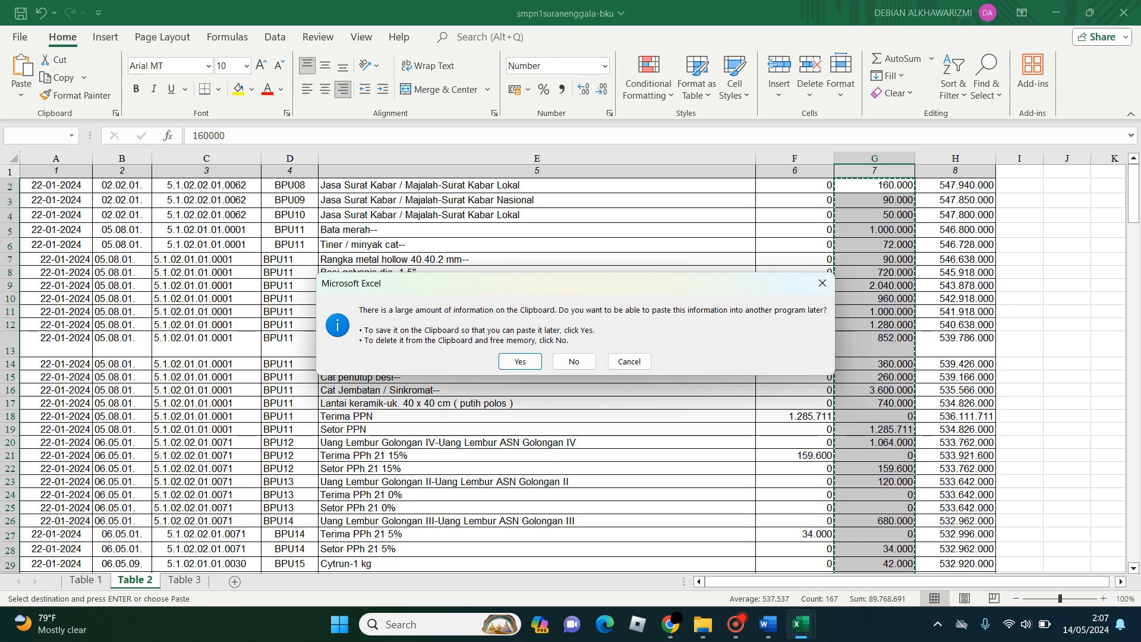
left_click(574, 362)
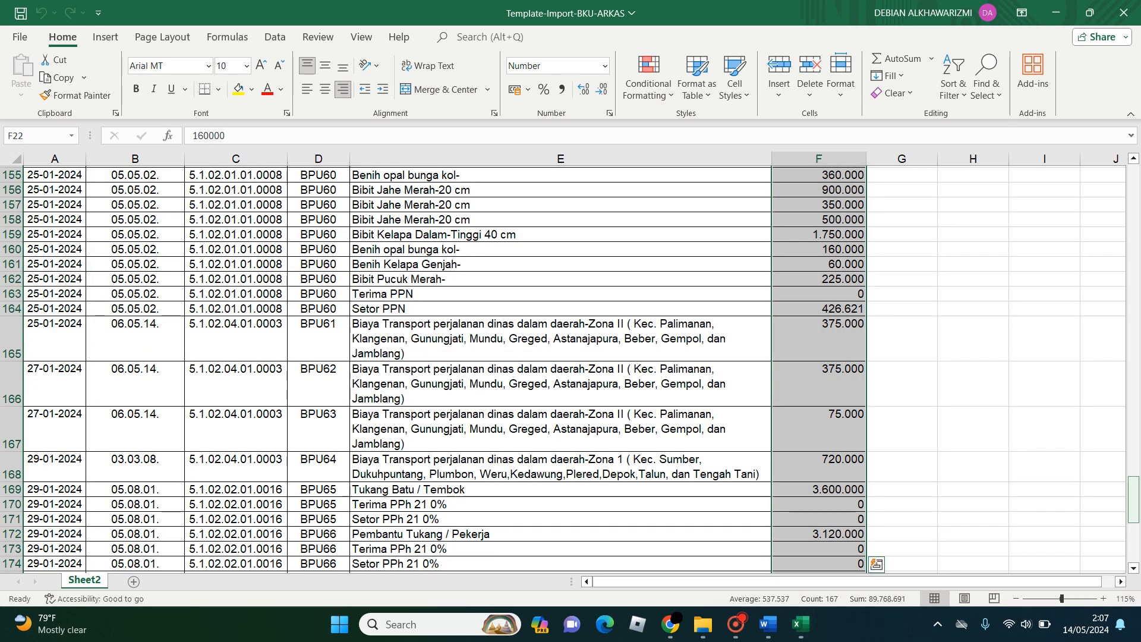
- Delete rows 2 to 6 of the template, from Saldo Bank Bulan Desember 2023 through Pergeseran Uang di Bank
scroll(563, 368, "up", 20)
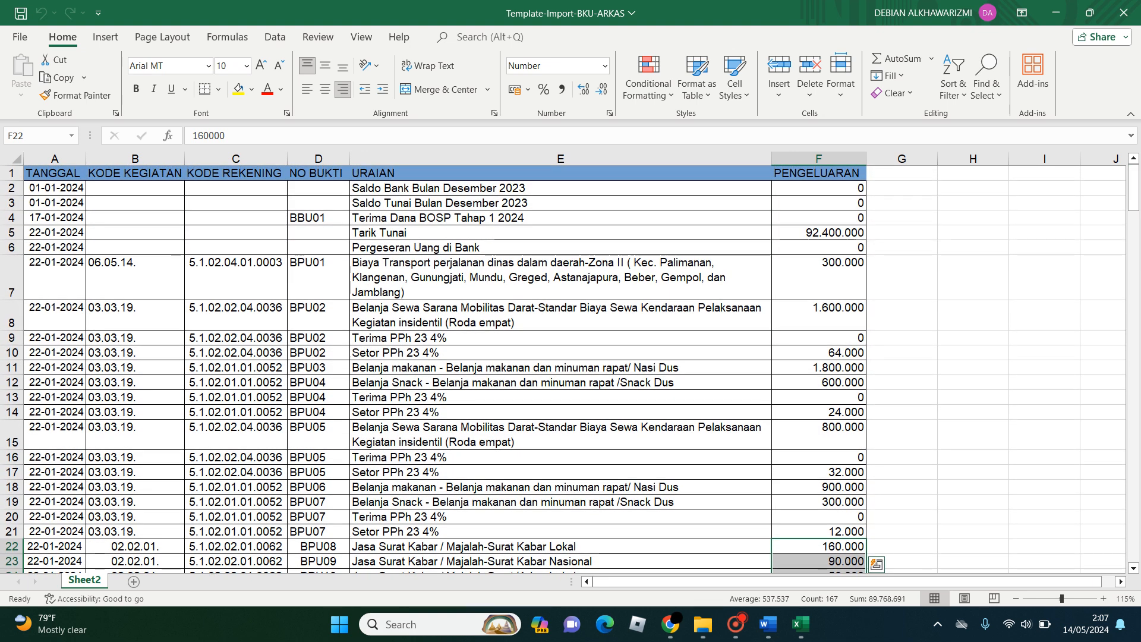
left_click_drag(11, 188, 12, 250)
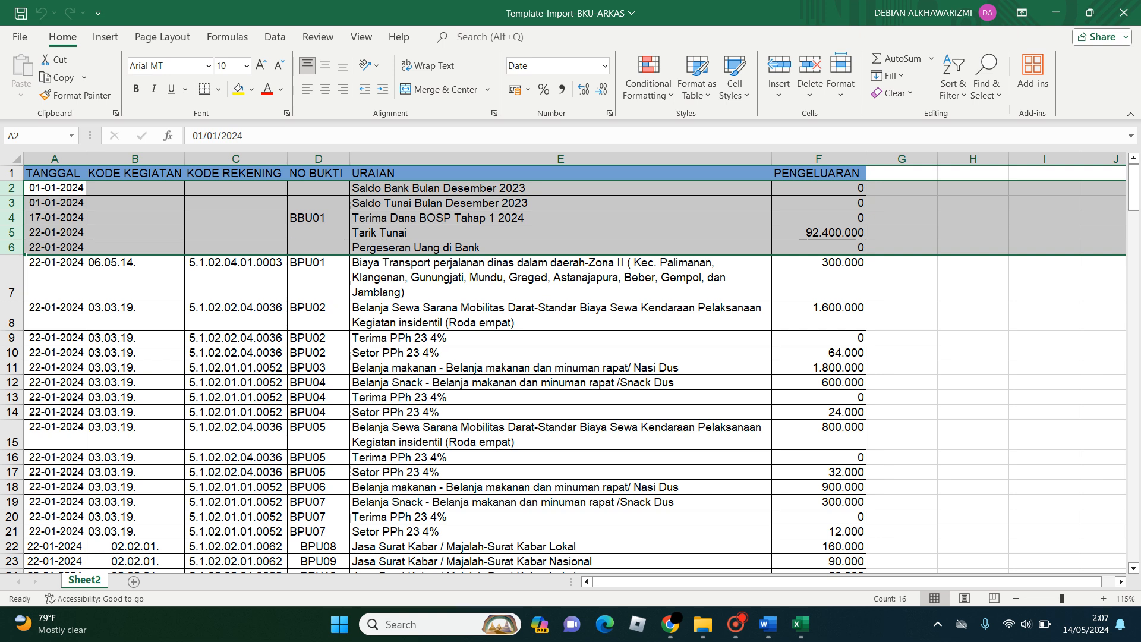
right_click(198, 219)
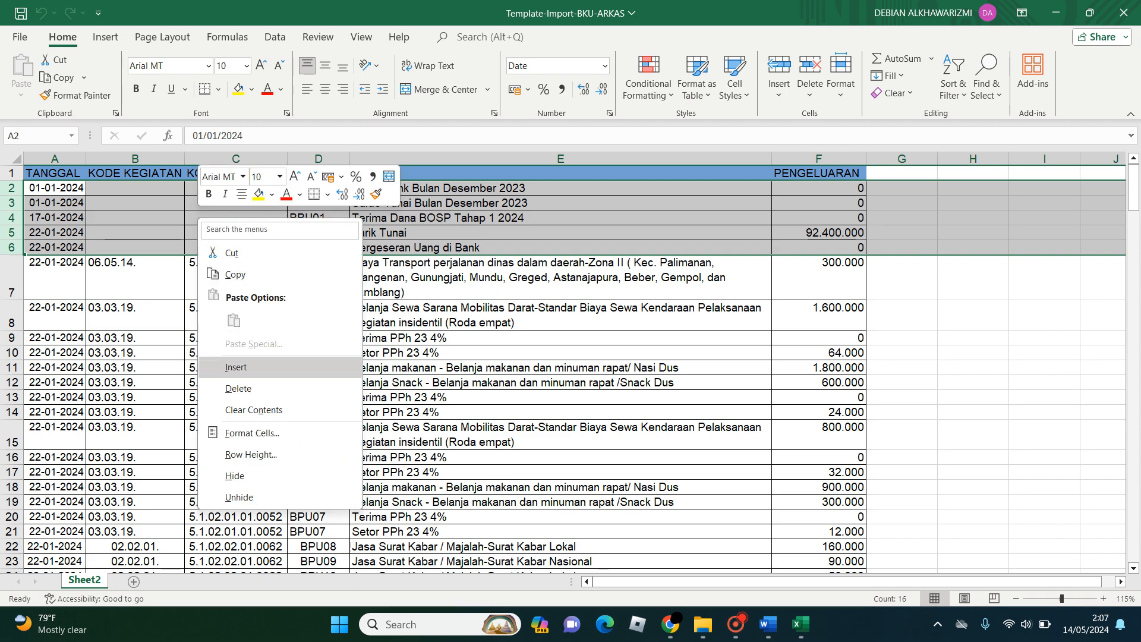
left_click(238, 388)
left_click(561, 360)
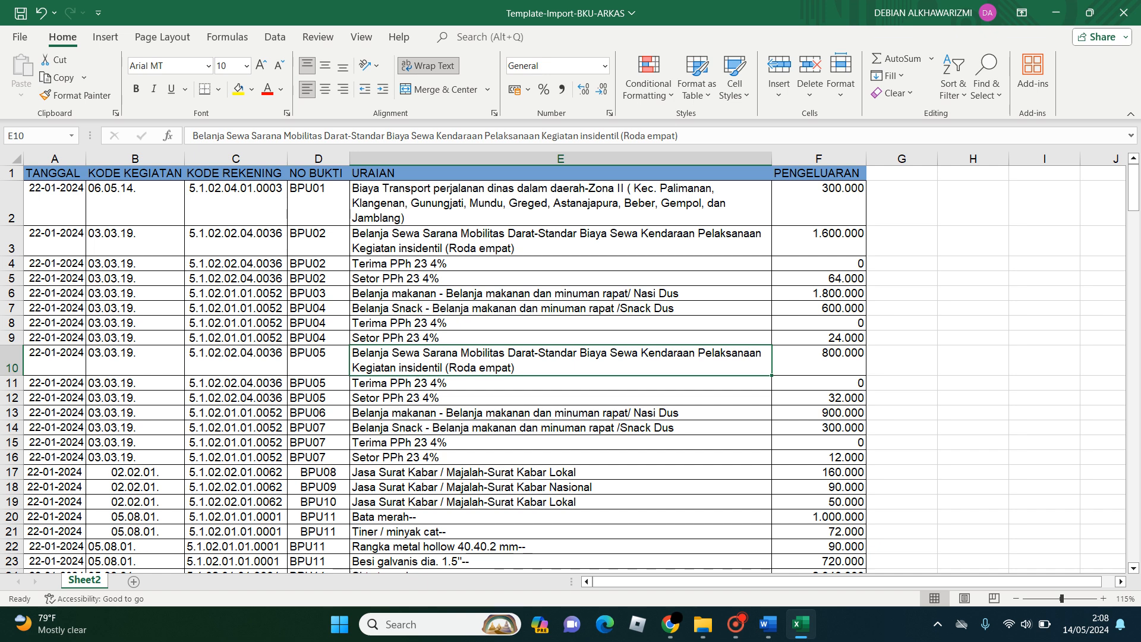
- Examine the Terima PPh and Setor PPh tax rows, such as rows 4–5 and 8–9, and look through the remaining transactions
left_click_drag(535, 263, 820, 278)
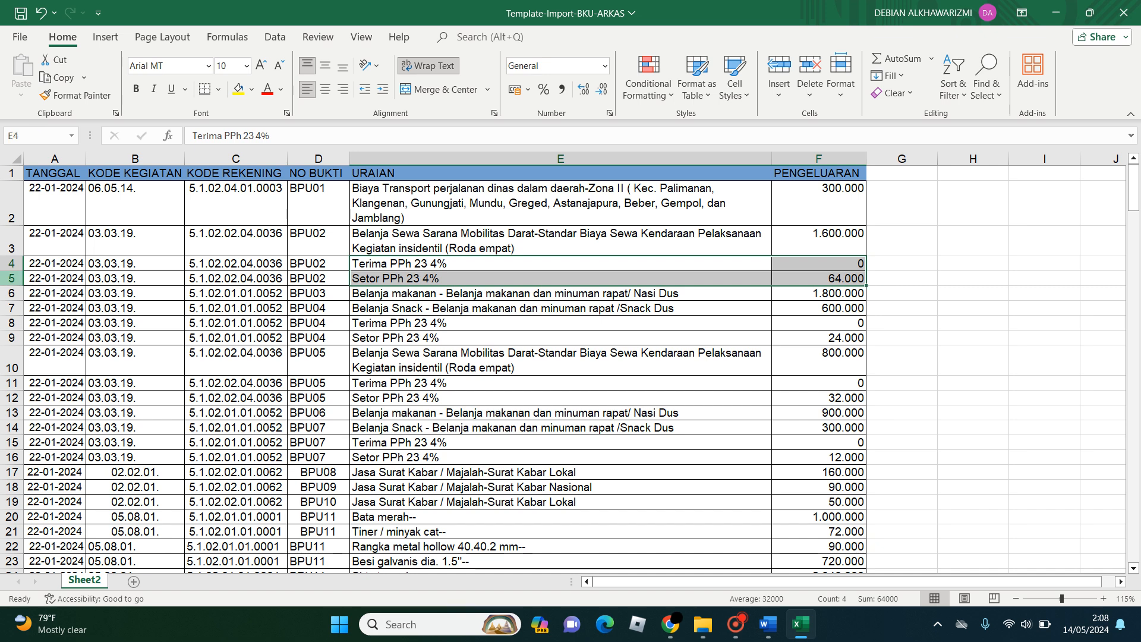
left_click_drag(55, 264, 820, 278)
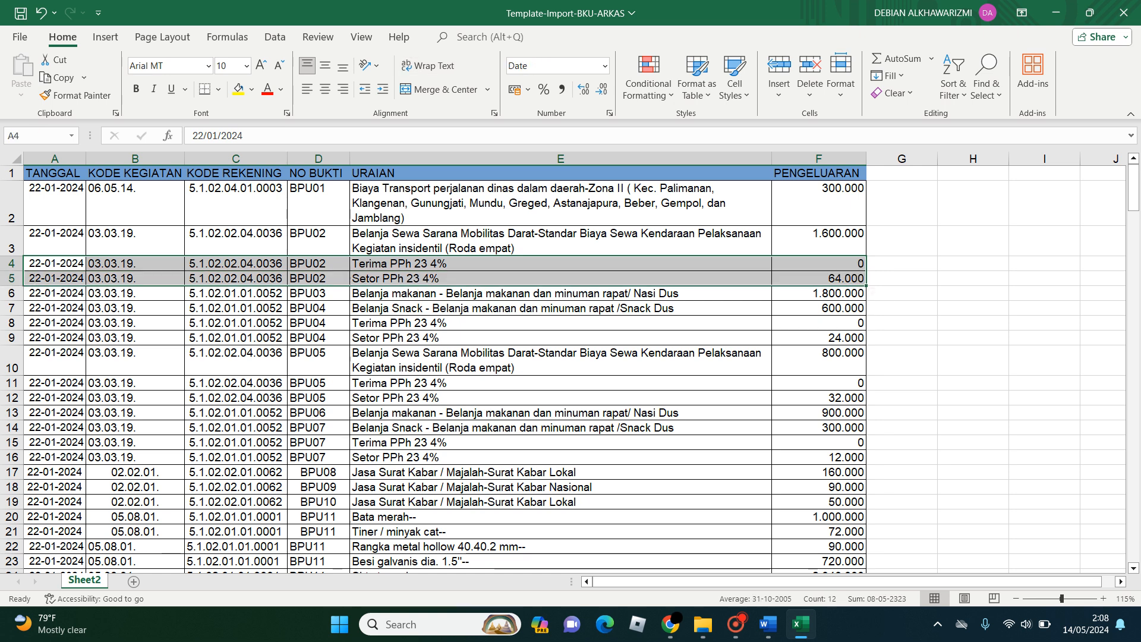
left_click(476, 263)
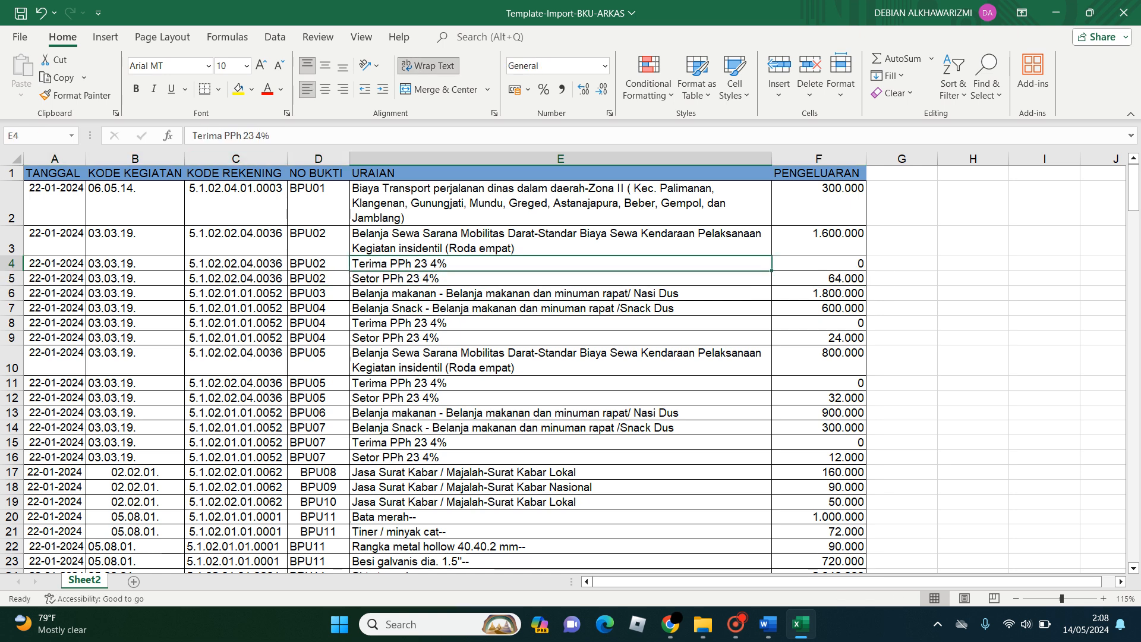
left_click(192, 135)
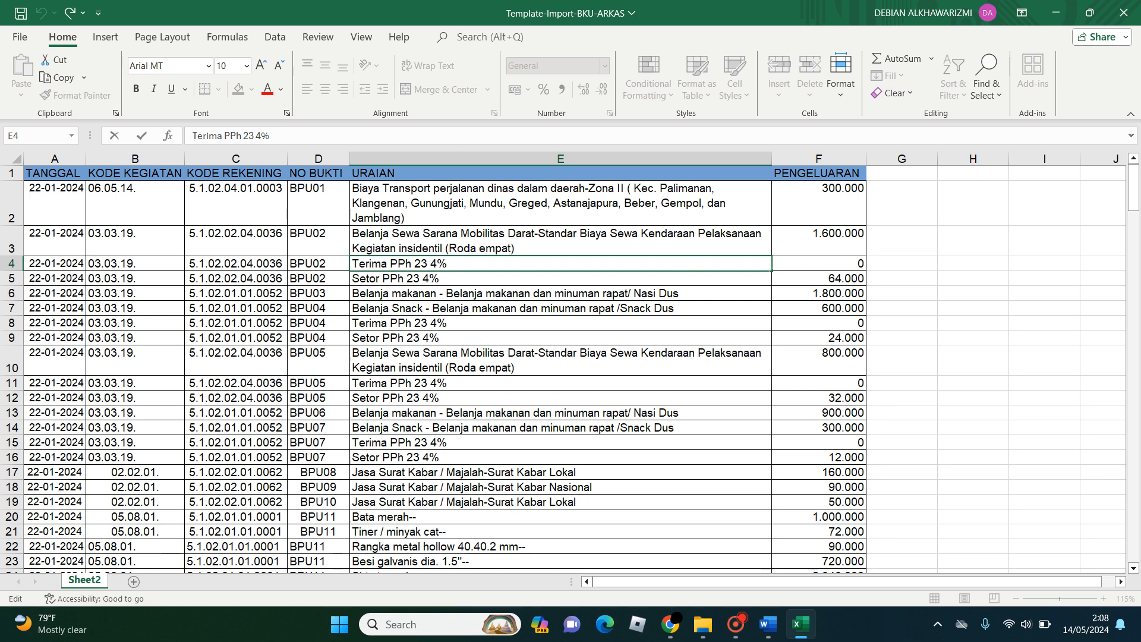
key("Escape")
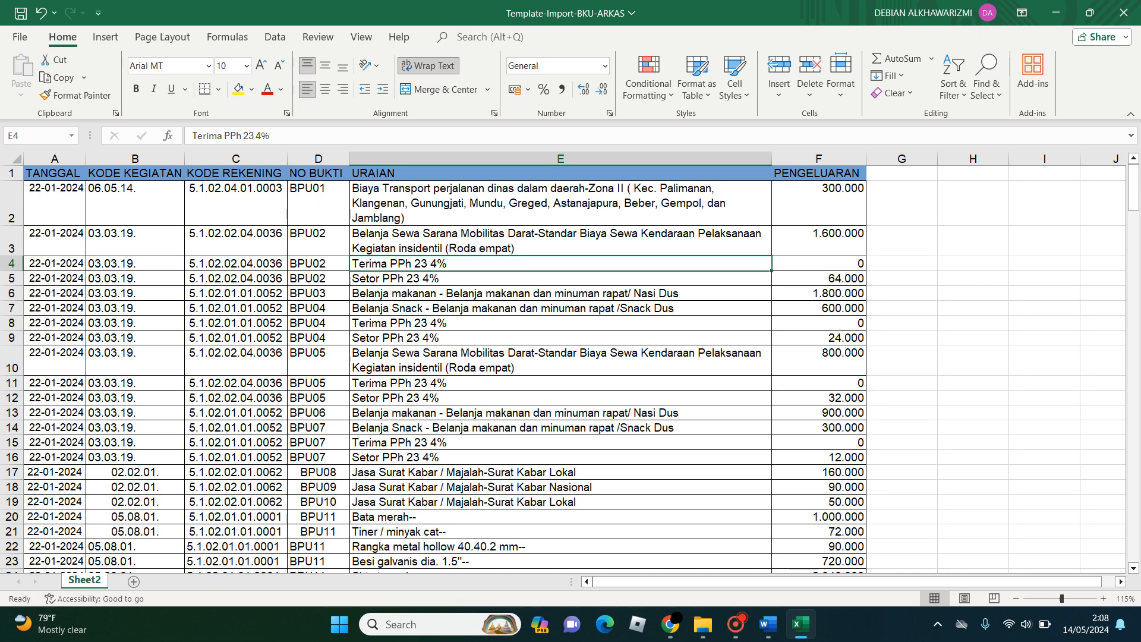
left_click(12, 263)
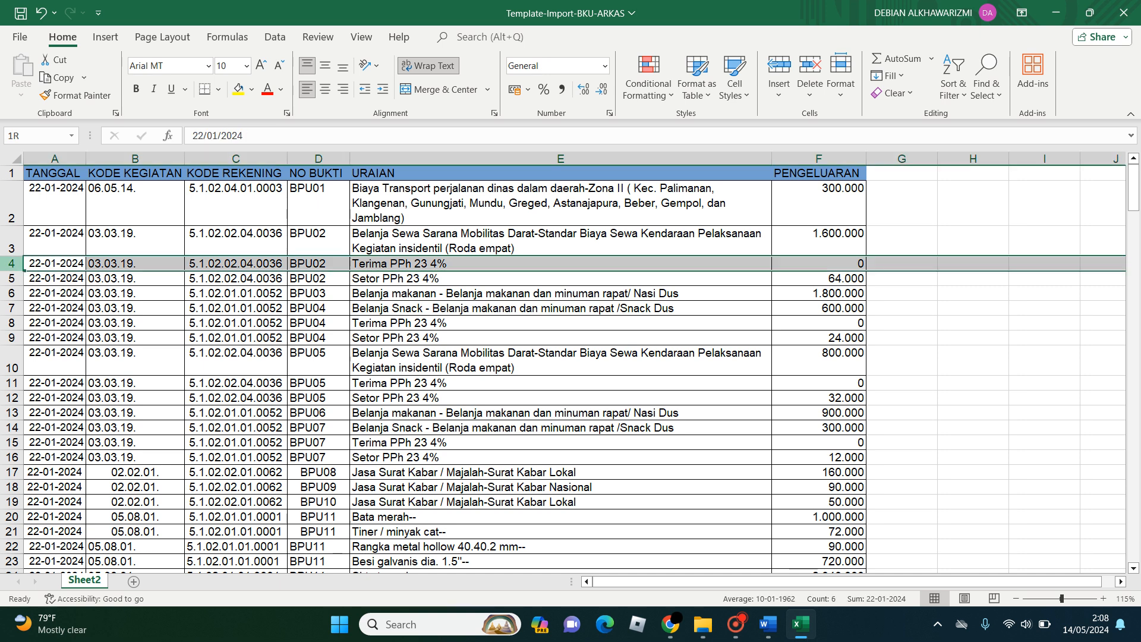
left_click_drag(11, 264, 11, 278)
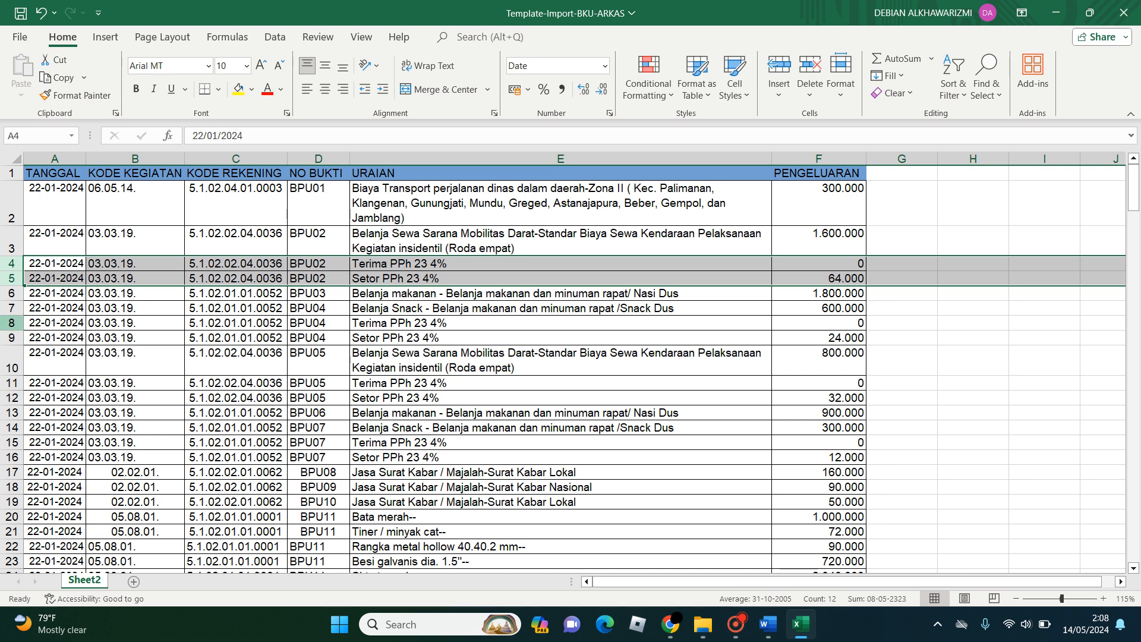
left_click_drag(11, 322, 11, 338)
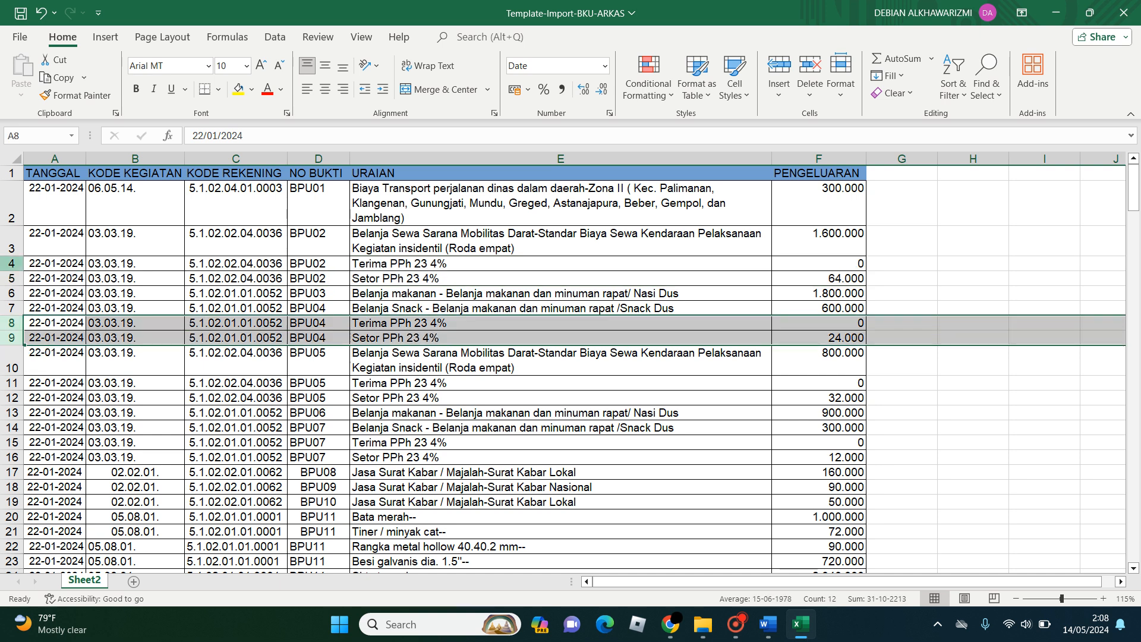
left_click_drag(11, 263, 11, 278)
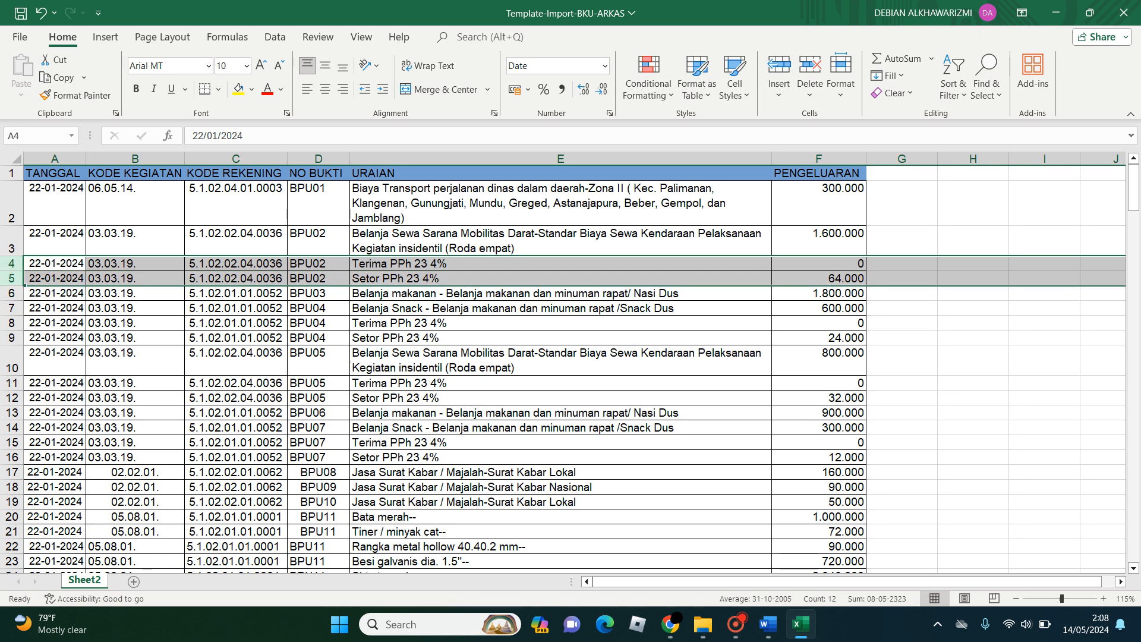
scroll(570, 368, "down", 16)
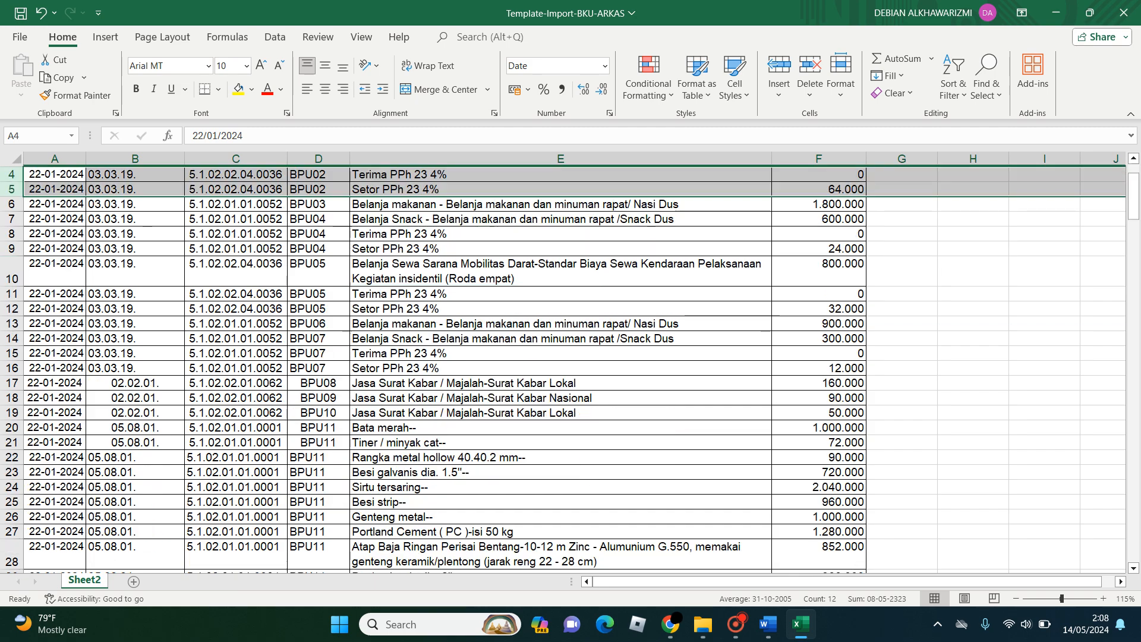
scroll(570, 369, "down", 4)
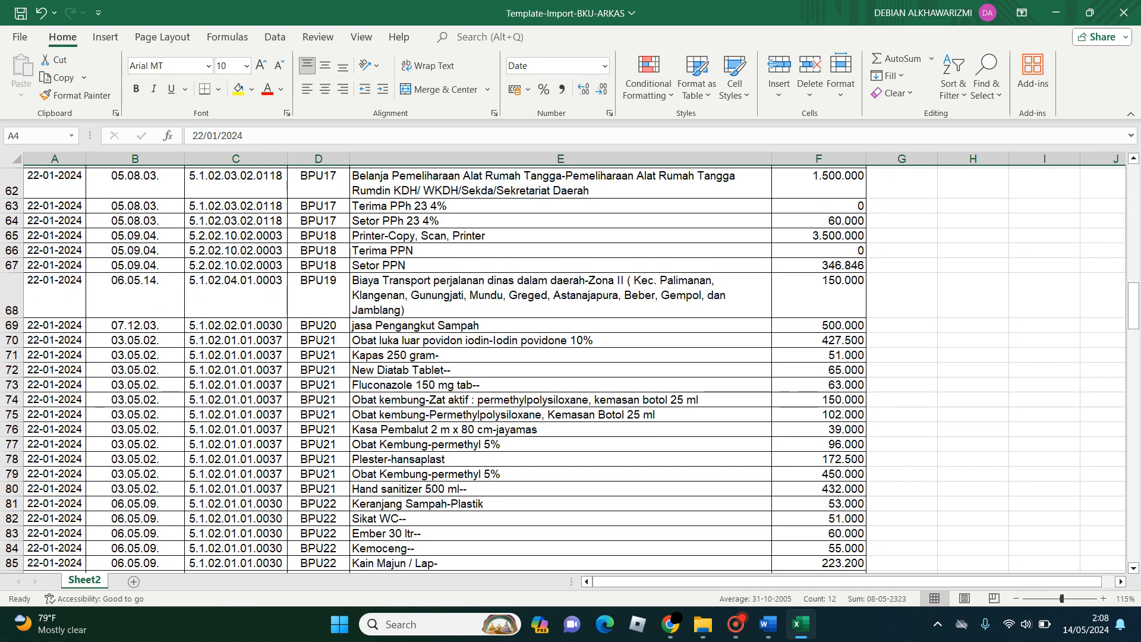
scroll(571, 369, "down", 5)
scroll(570, 369, "up", 3)
scroll(571, 368, "up", 20)
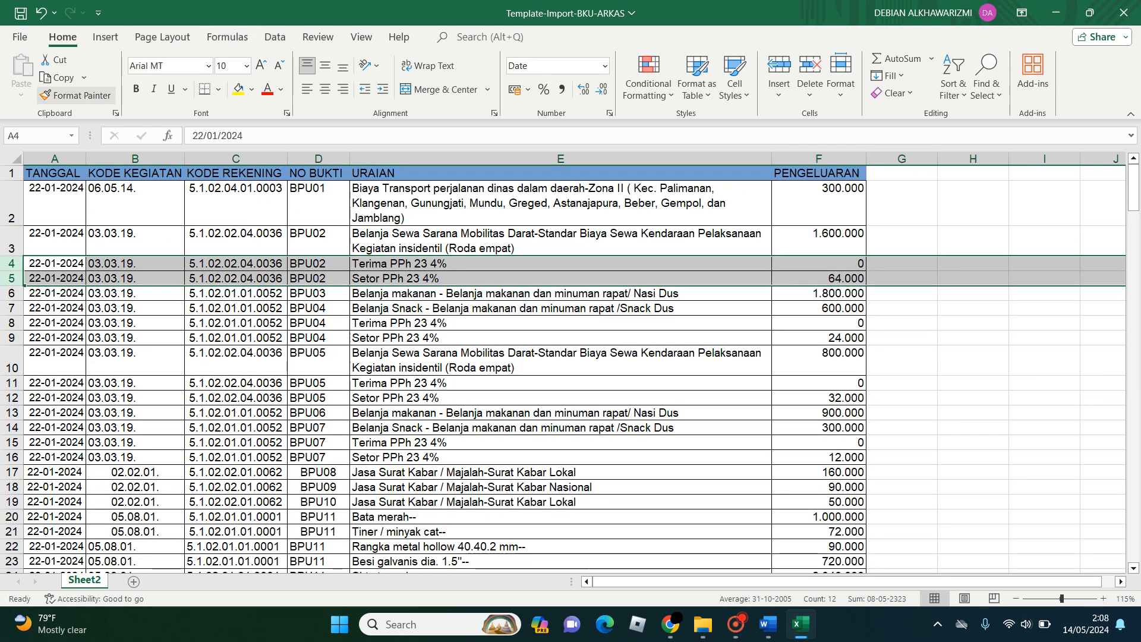
- Save Template-Import-BKU-ARKAS, save a copy as an Excel workbook named bku-januari in Downloads, and close the workbook
key("ctrl+s")
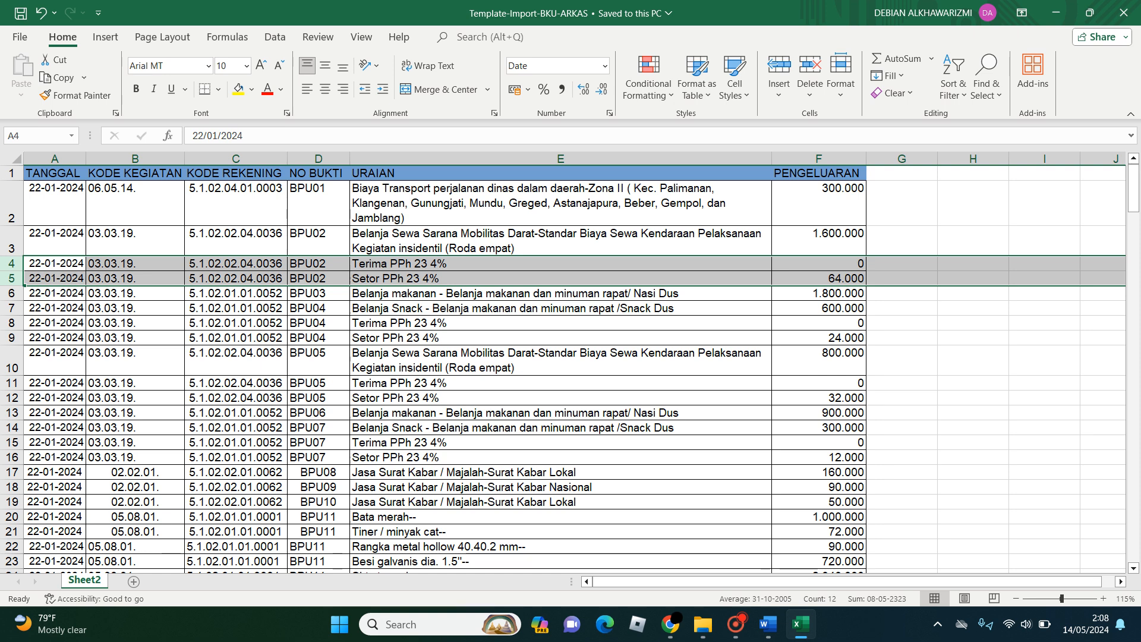
key("F12")
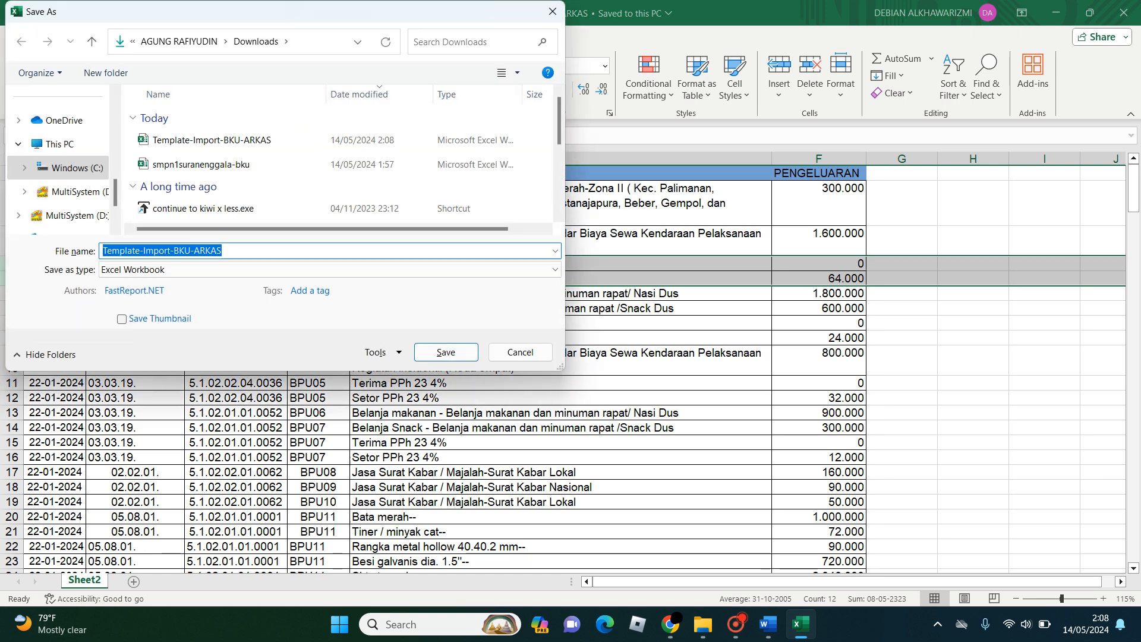
type("bku")
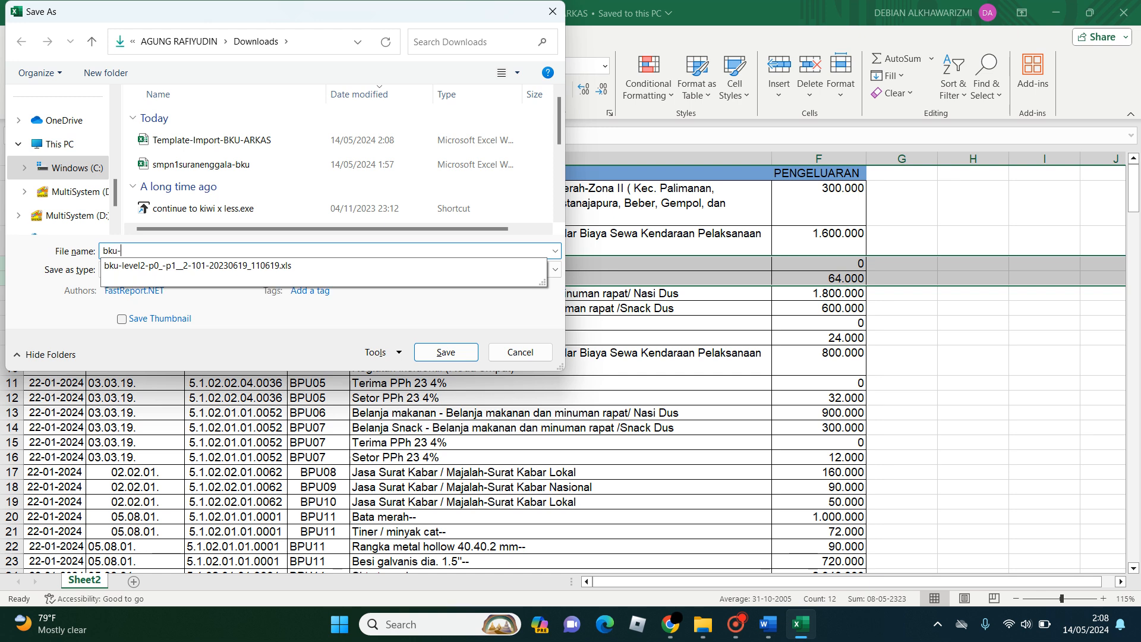
type("-januari")
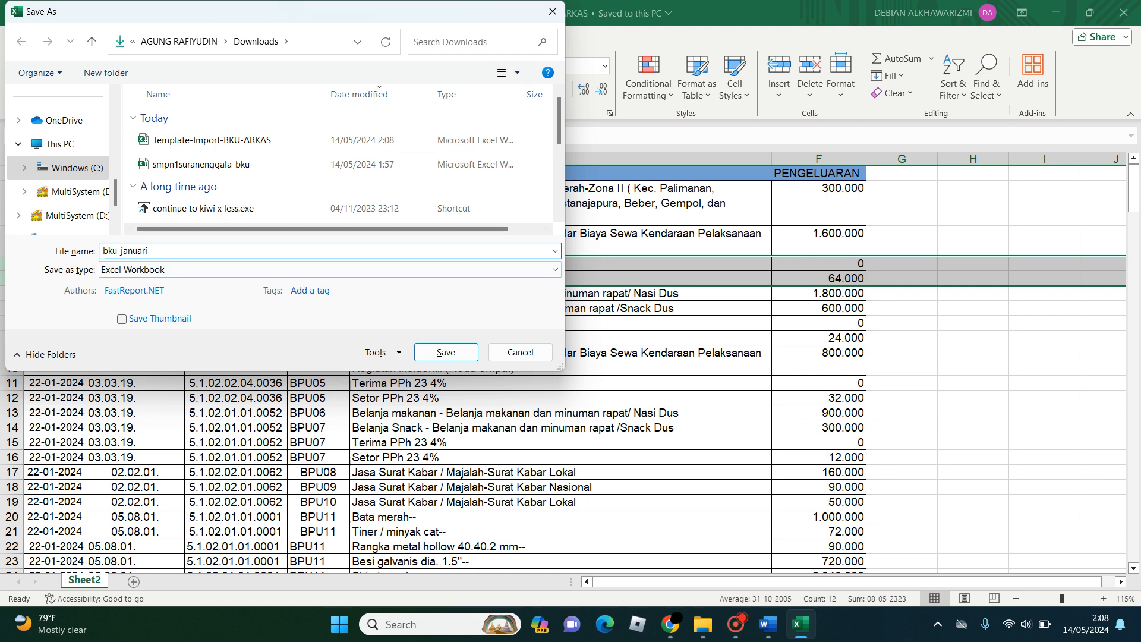
key("Return")
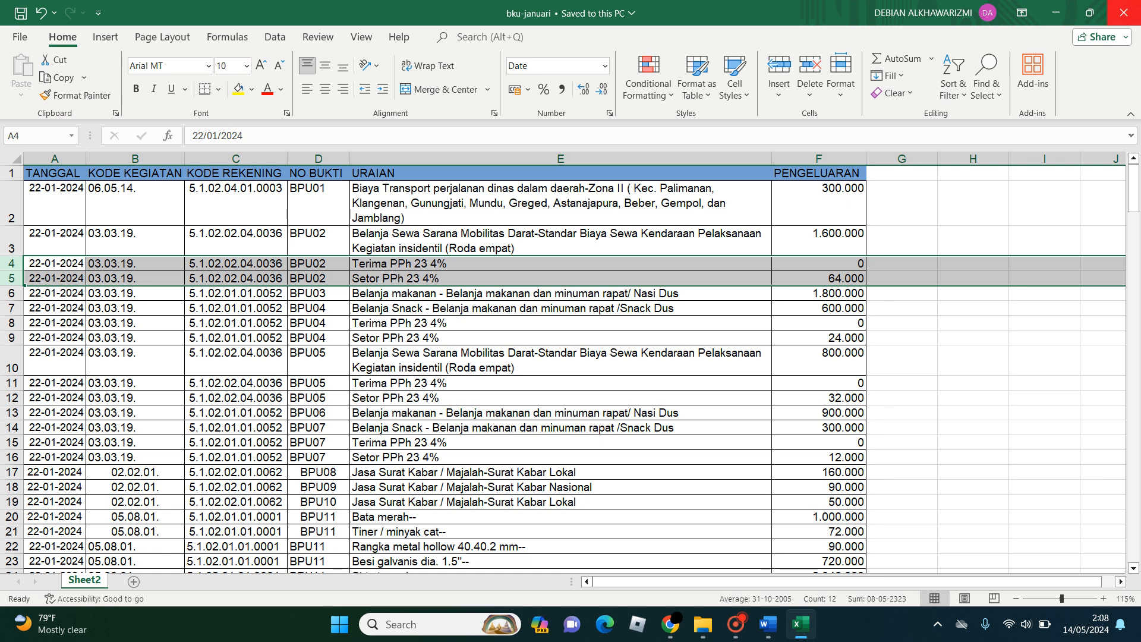
left_click(1123, 13)
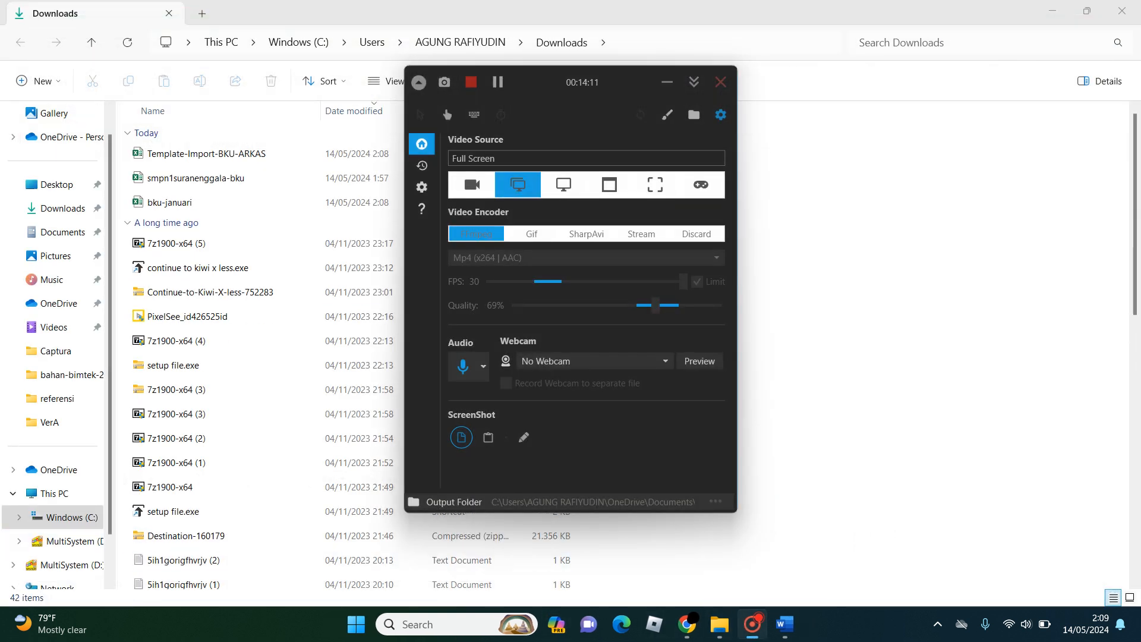
- Minimize the screen recorder and open the import-bku workbook from the VerA folder in Documents
left_click(667, 83)
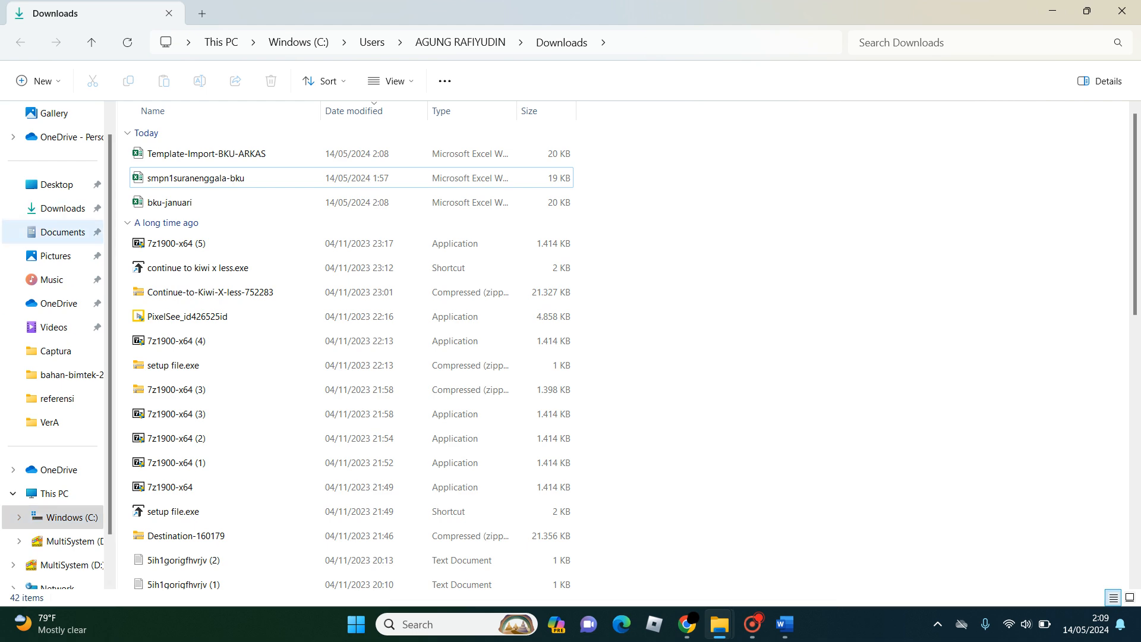
left_click(60, 231)
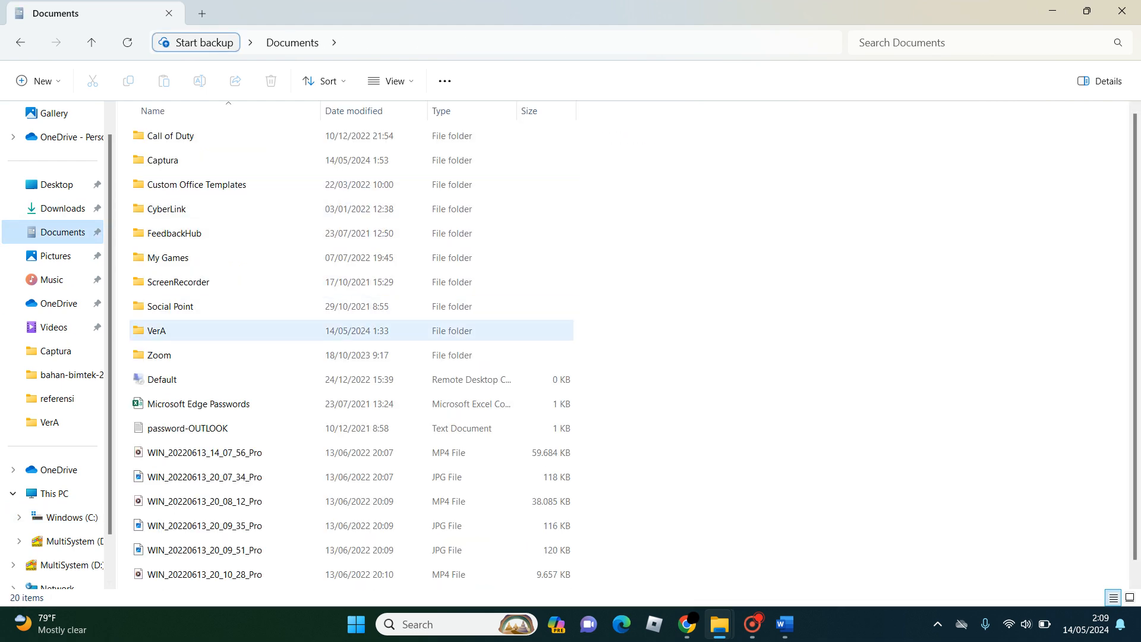
double_click(179, 330)
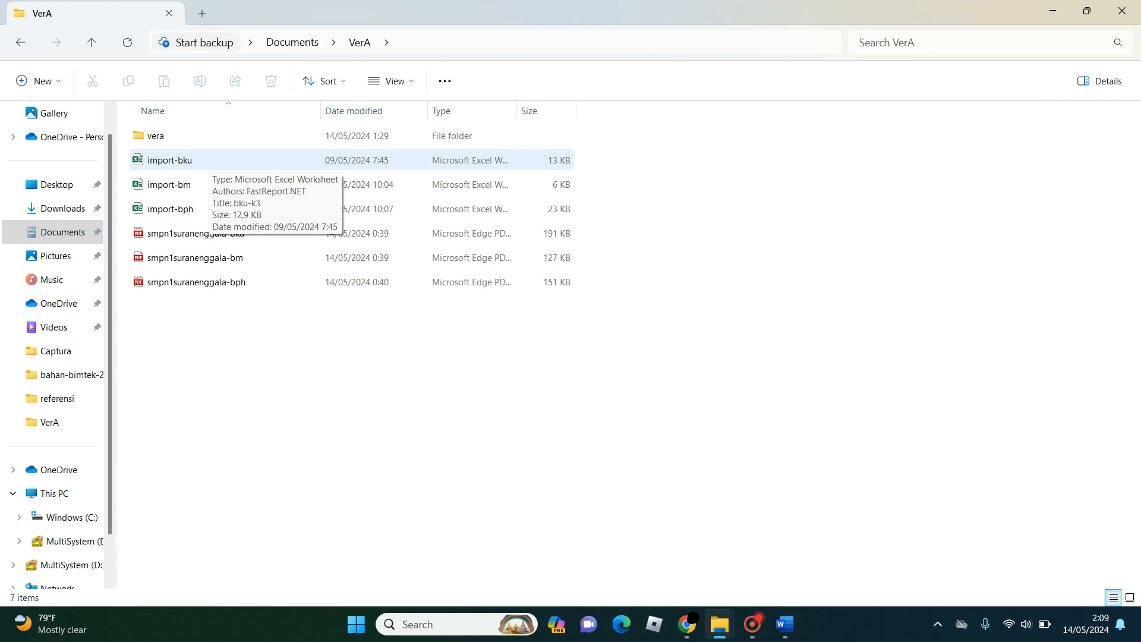
left_click(179, 161)
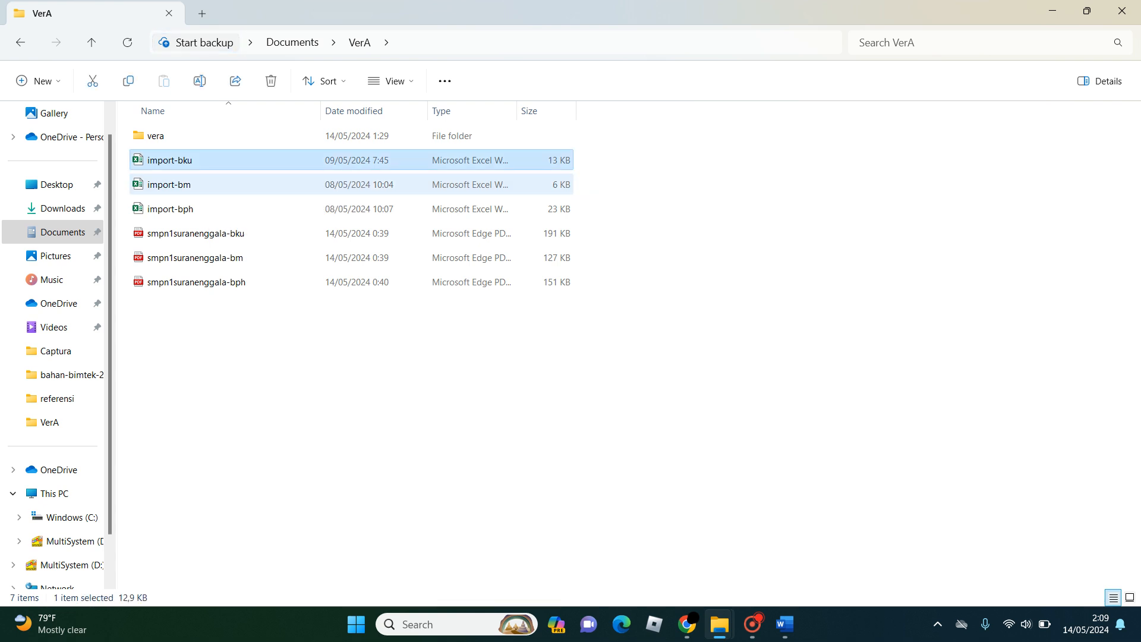
left_click(177, 185)
left_click(177, 209)
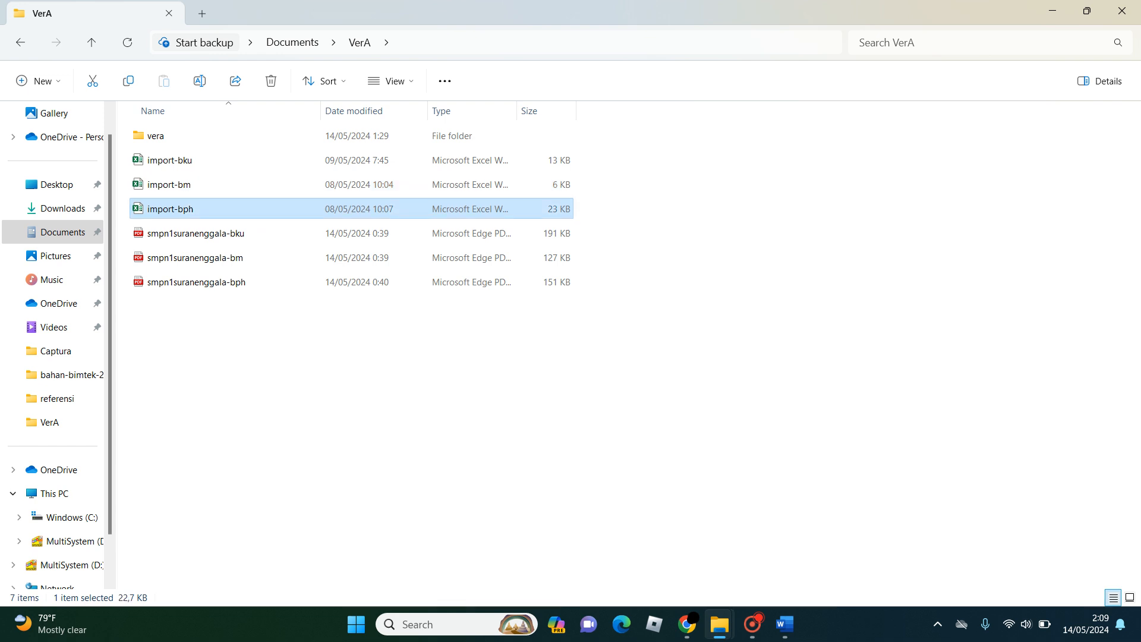
left_click(177, 160, "shift")
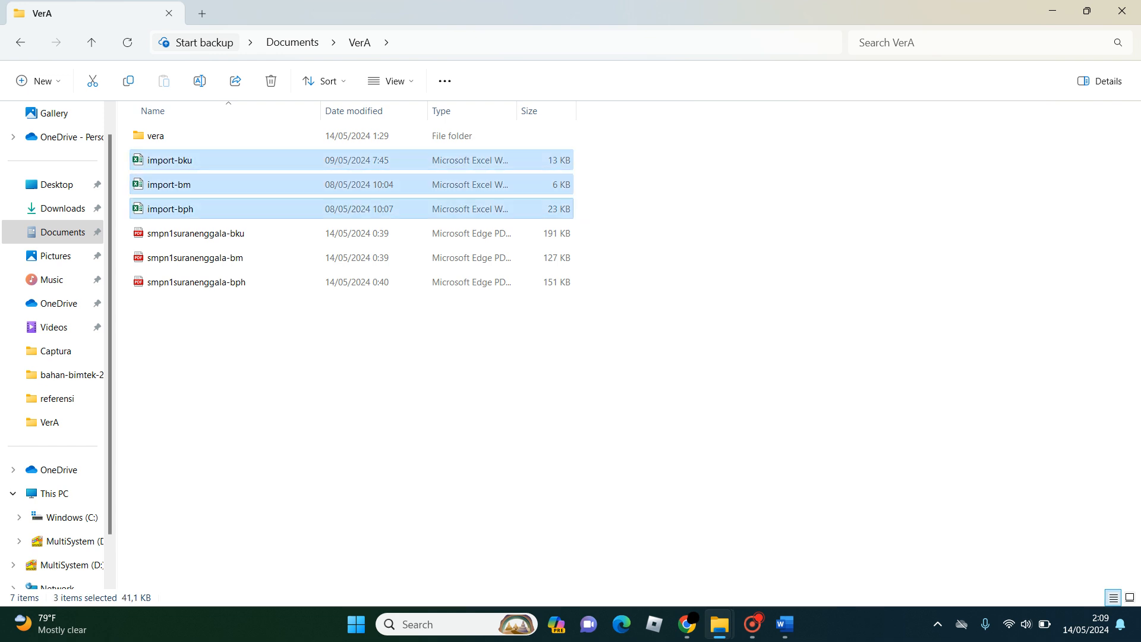
left_click(648, 178)
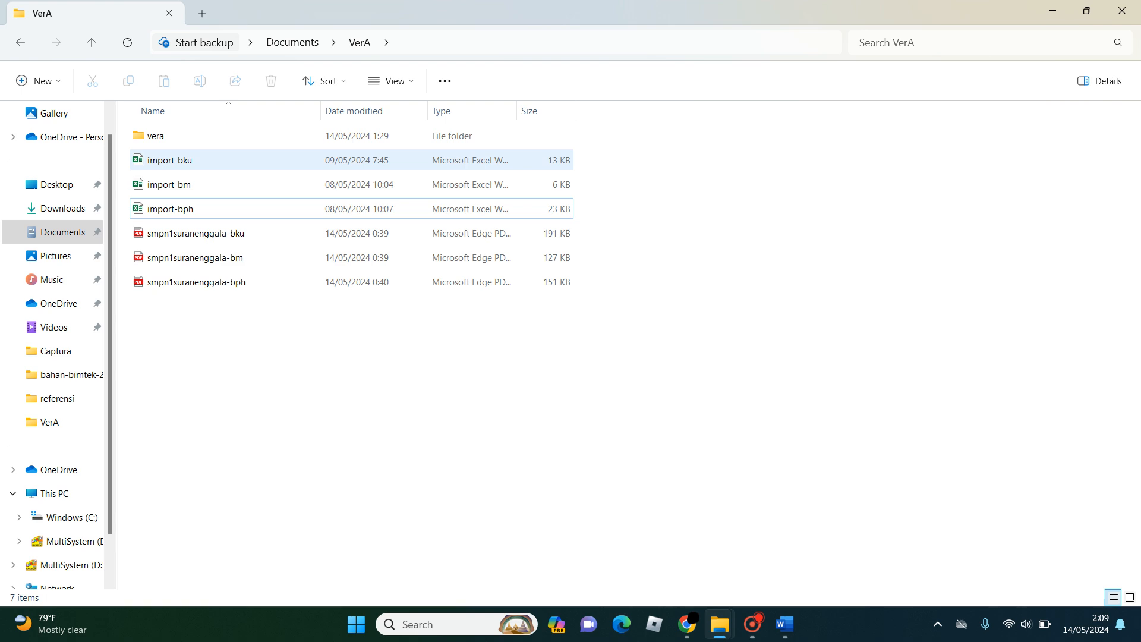
left_click(177, 161)
key("Return")
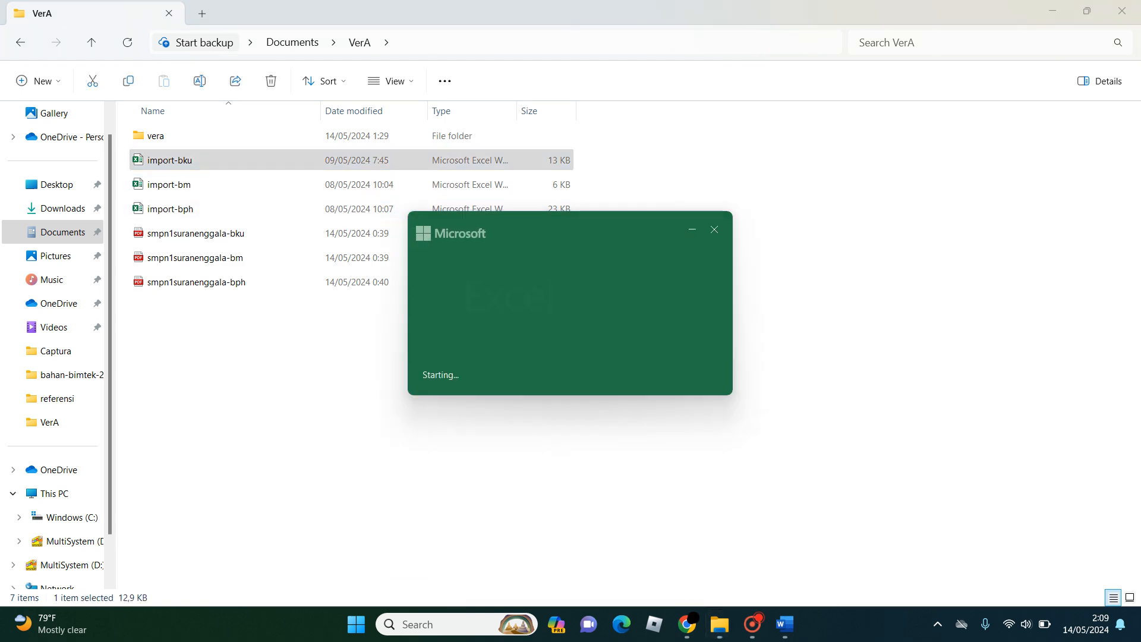
- Examine the filled rows of the import-bku workbook, including the Terima PPN and Setor PPN rows under BPU11
scroll(570, 368, "down", 12)
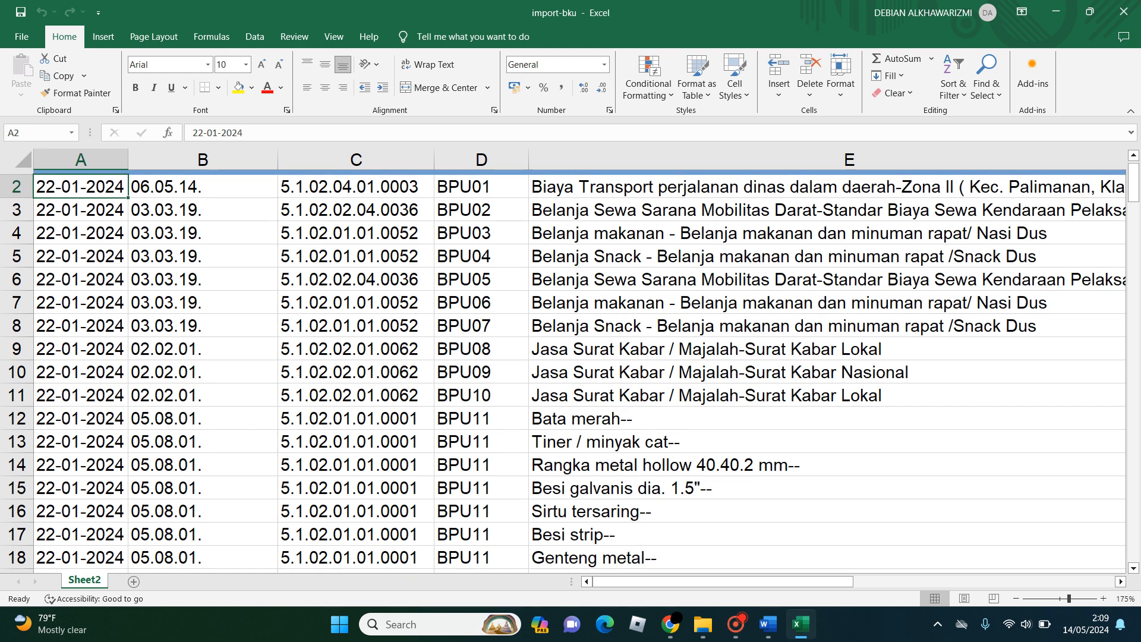
scroll(571, 369, "up", 5)
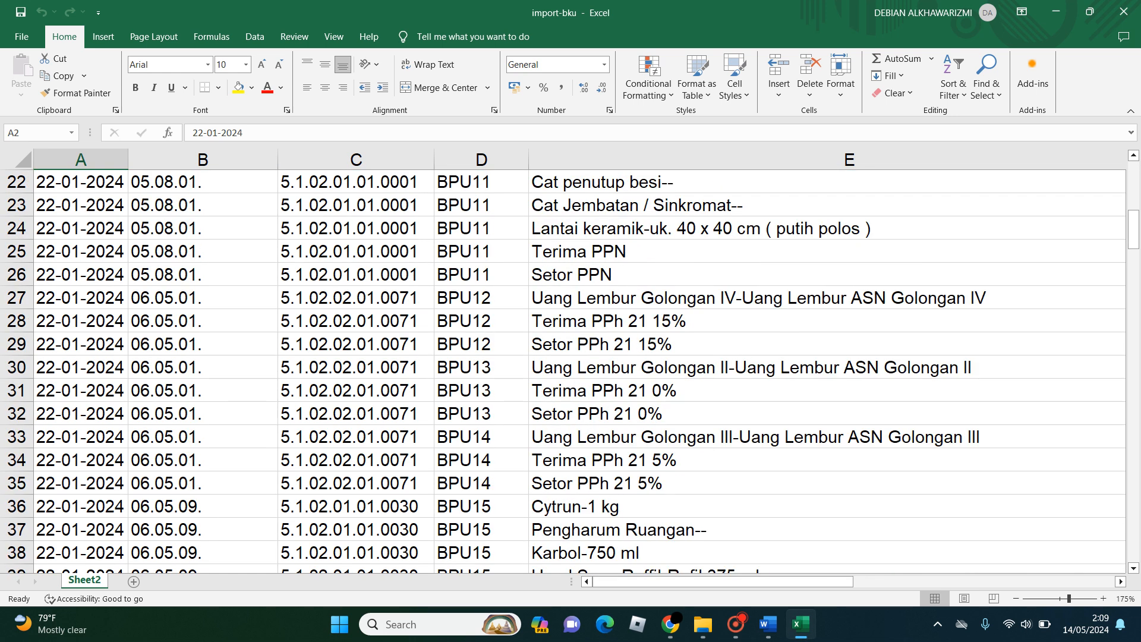
left_click(578, 251)
left_click(579, 274)
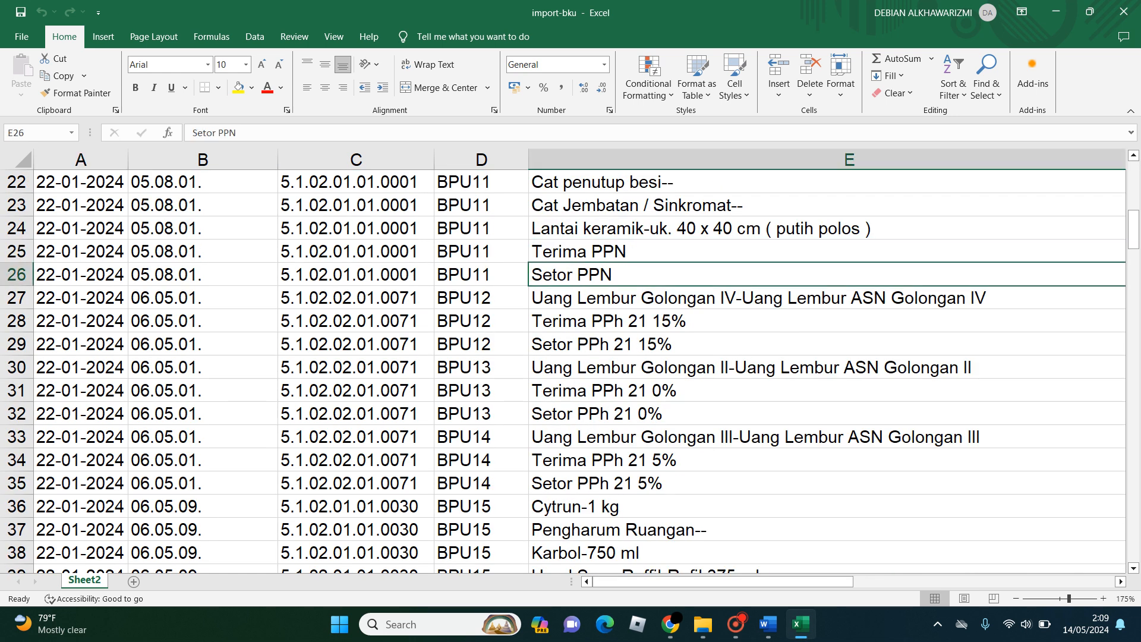
scroll(570, 356, "down", 4)
scroll(570, 357, "up", 6)
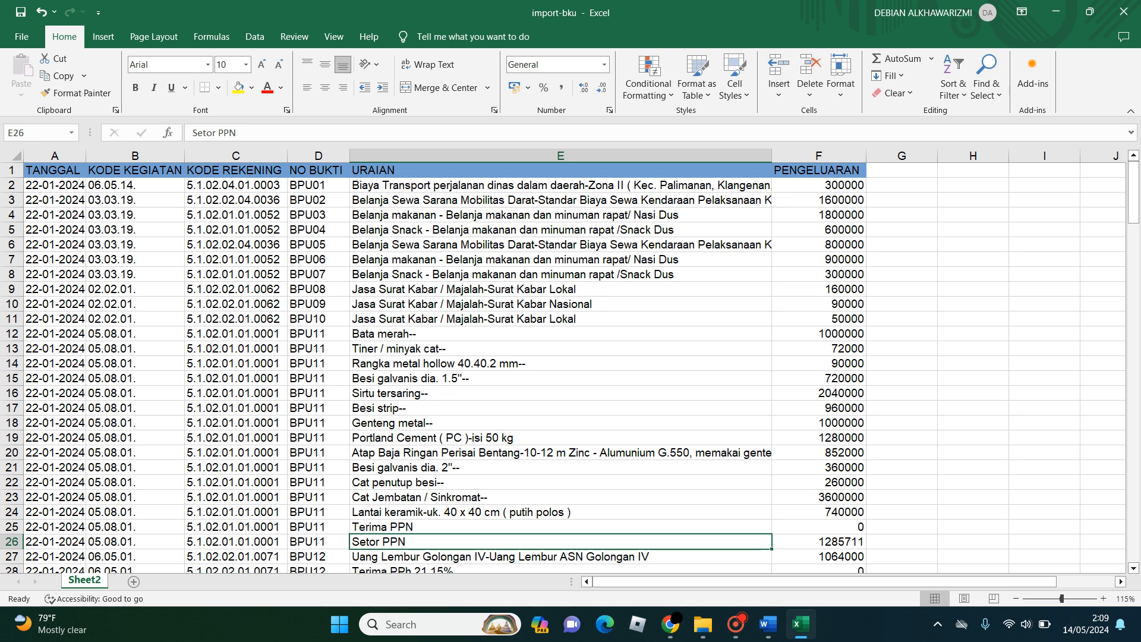
mouse_move(1133, 192)
left_mouse_down()
mouse_move(1133, 284)
mouse_move(1133, 192)
left_mouse_up()
left_click(560, 274)
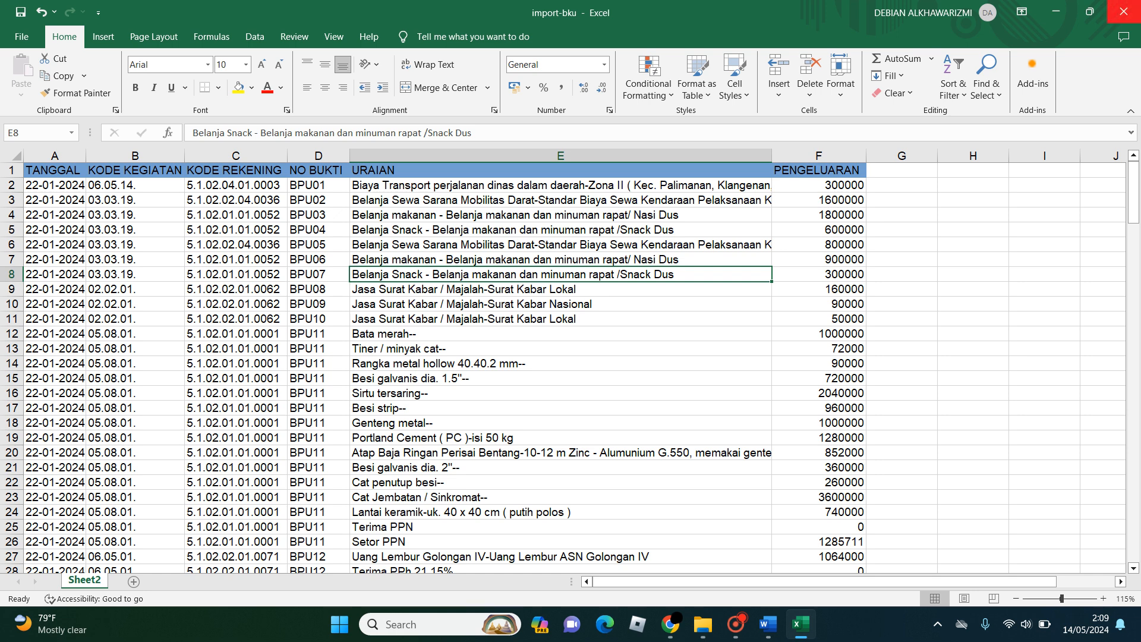
- Switch to the TUTORIAL-IMPORT-ARKAS document in Word and highlight step 3 on moving the converted XLSX contents into the EDIBOS template
left_click(768, 624)
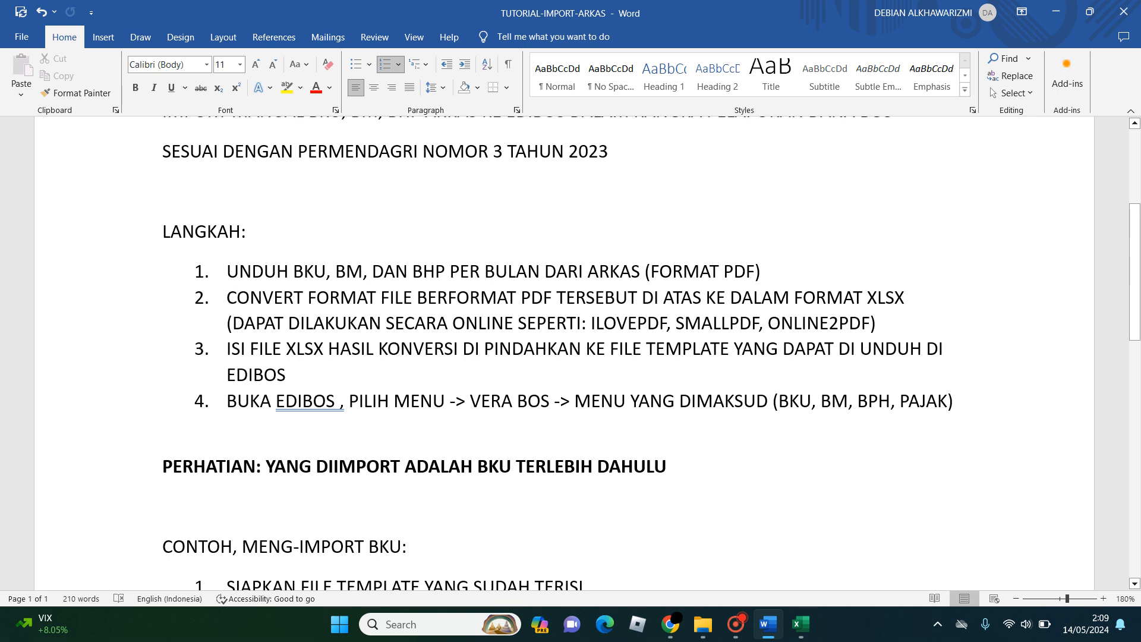
left_click_drag(228, 349, 286, 376)
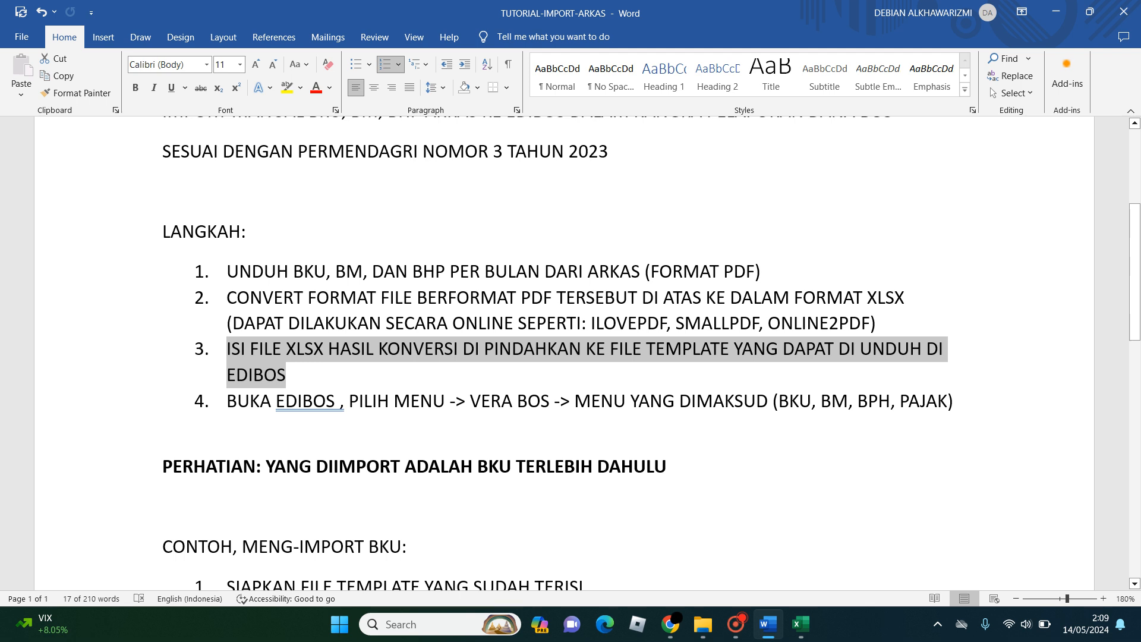
left_click(666, 350)
left_click_drag(647, 350, 297, 375)
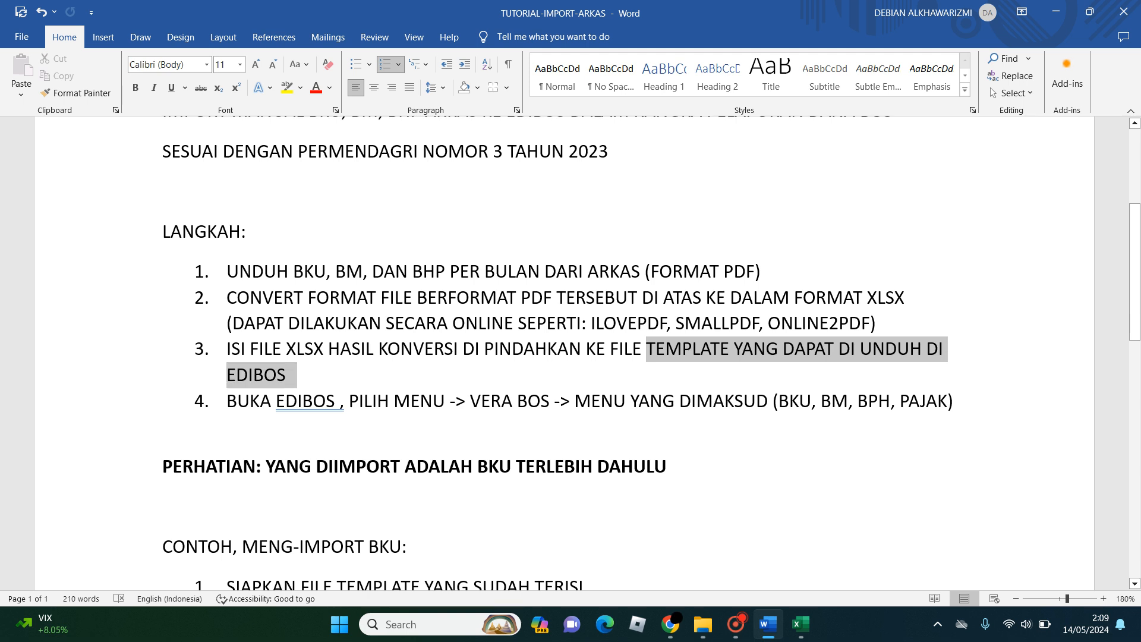
- Read step 4 on choosing the Vera BOS menu, highlight BKU in it, and look over the BKU import example
scroll(564, 356, "down", 1)
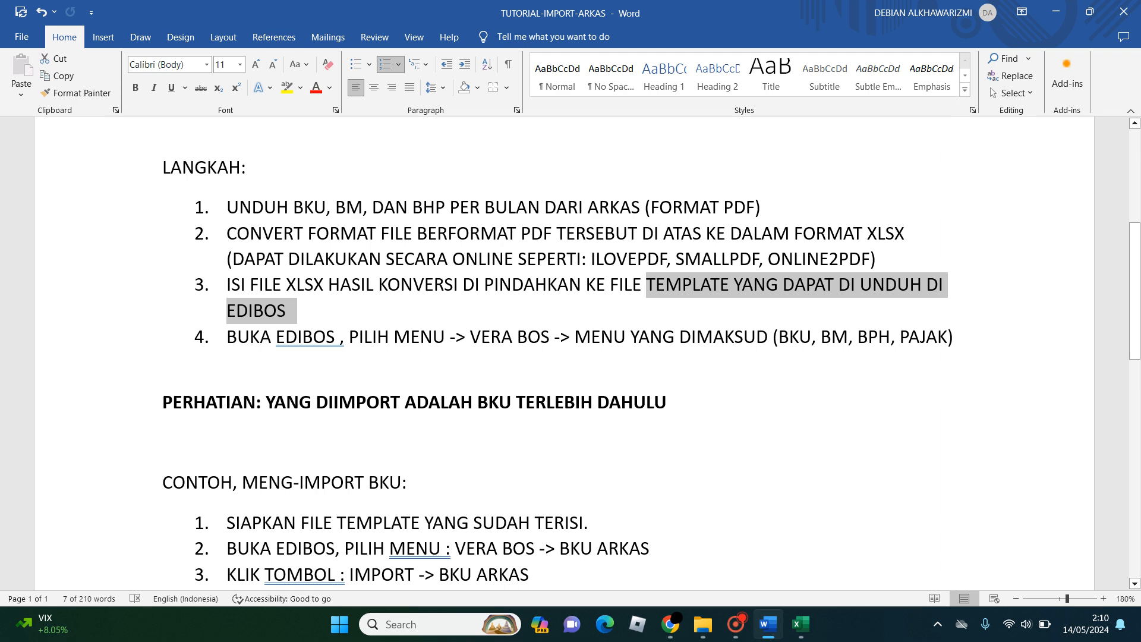
scroll(565, 357, "down", 1)
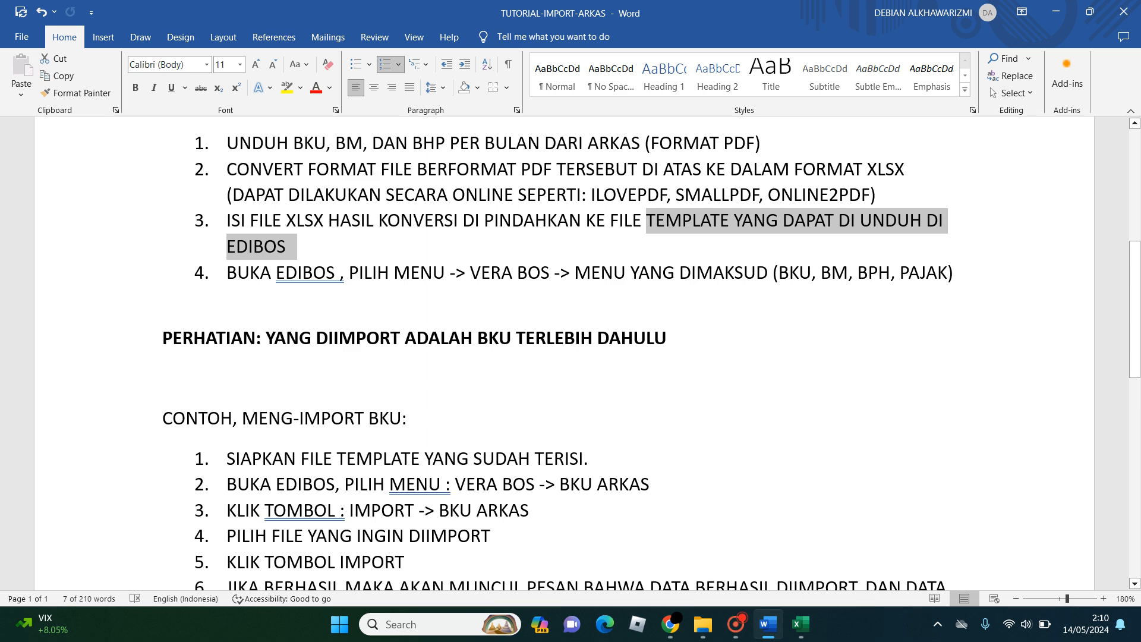
left_click_drag(779, 272, 811, 272)
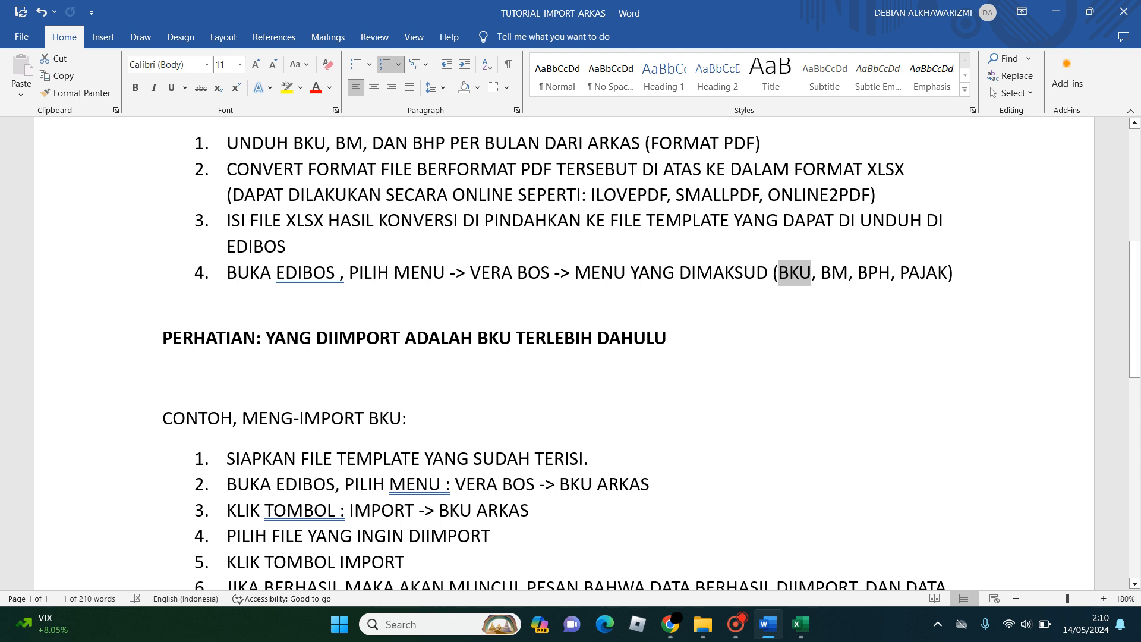
scroll(570, 353, "down", 3)
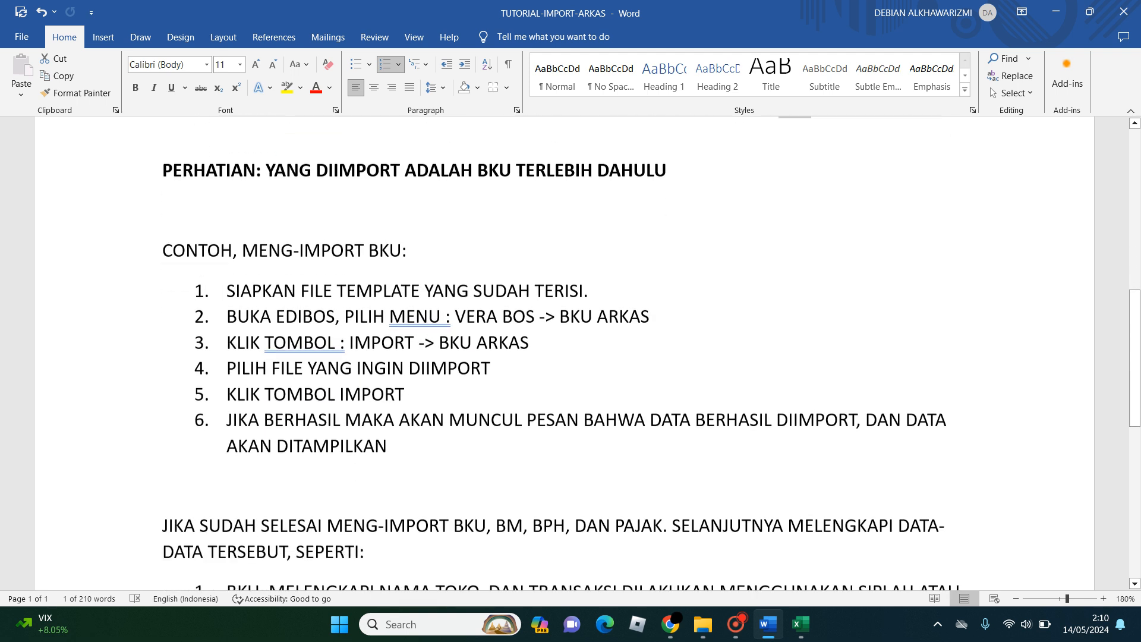
scroll(570, 353, "up", 3)
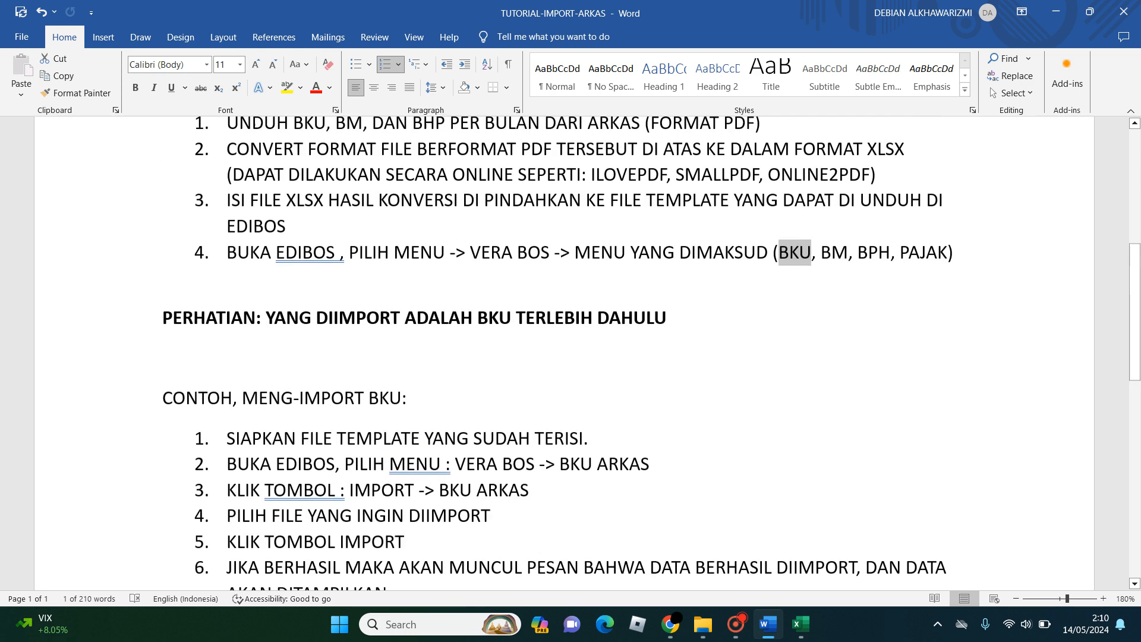
- Highlight the sentence "YANG DIIMPORT ADALAH BKU TERLEBIH DAHULU" in the PERHATIAN notice
left_click_drag(163, 342, 333, 342)
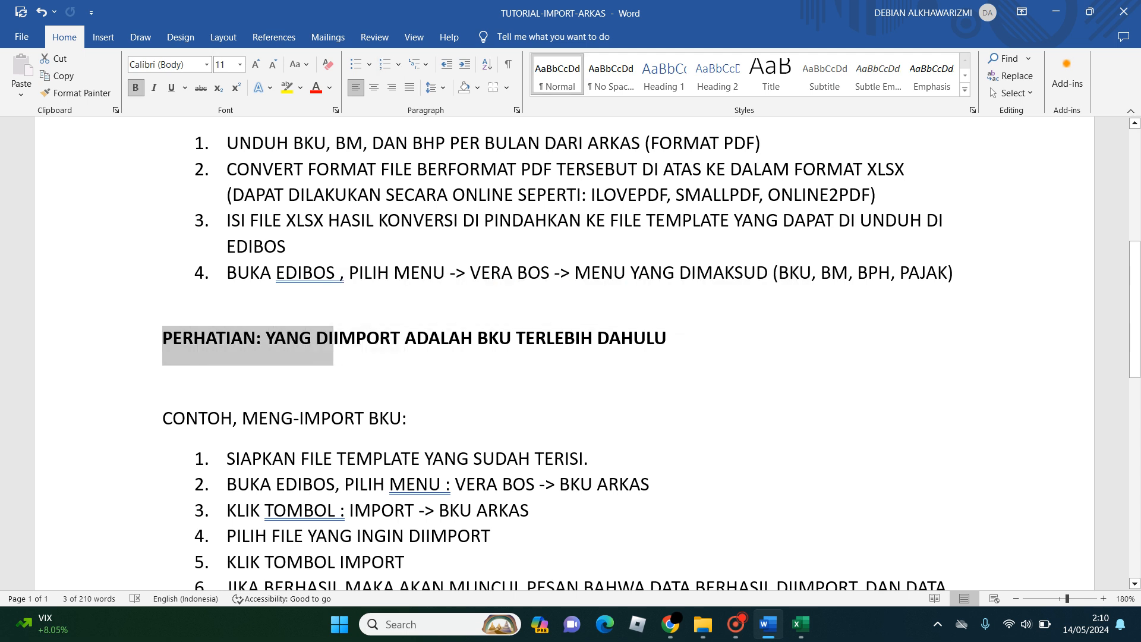
left_click(274, 338)
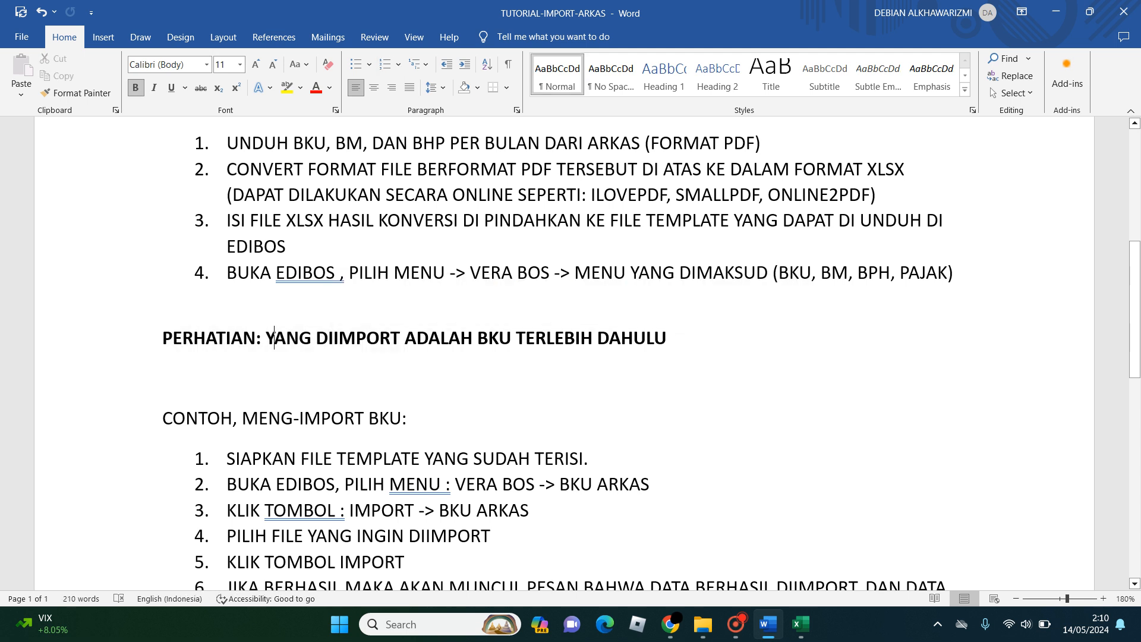
left_click_drag(274, 338, 667, 338)
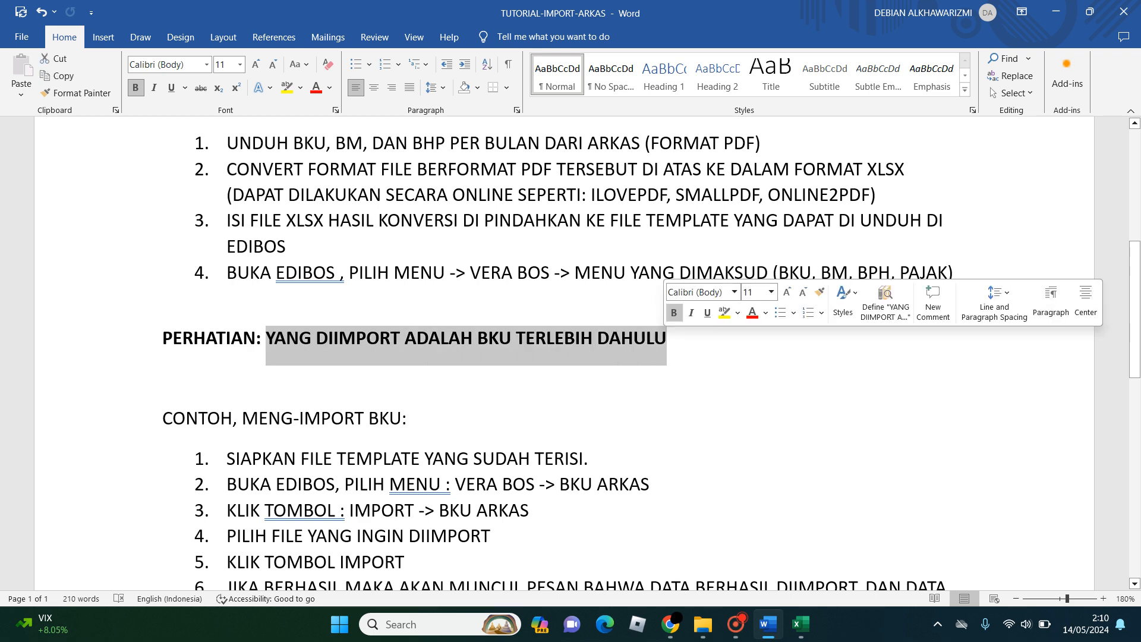
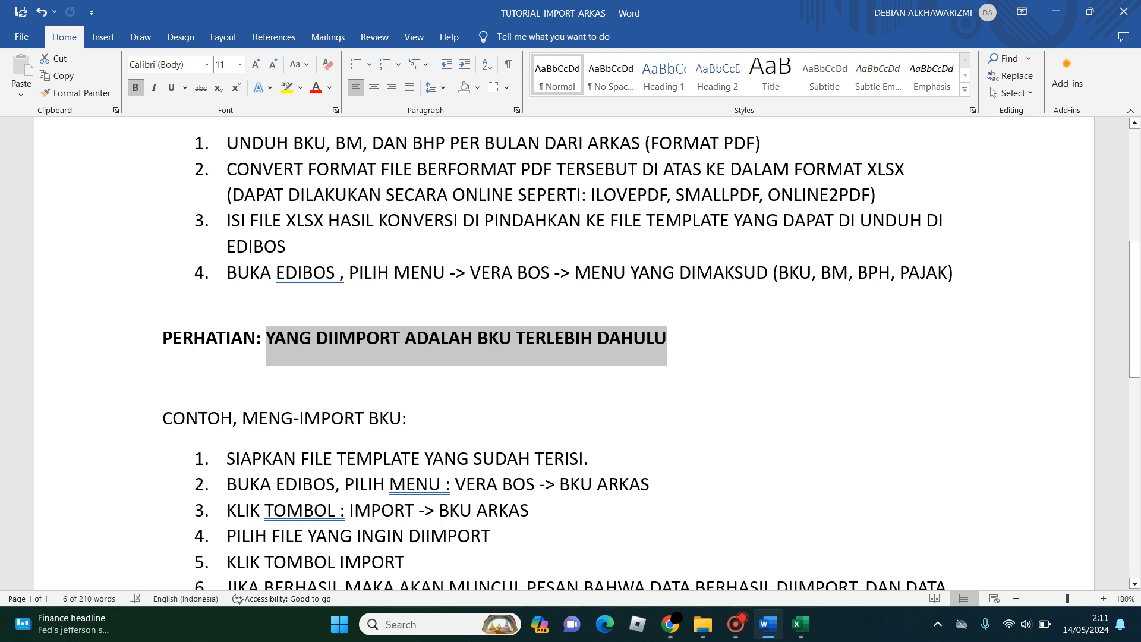
- Insert "(BELANJA)" after BKU in the PERHATIAN notice of the tutorial document
scroll(571, 353, "down", 3)
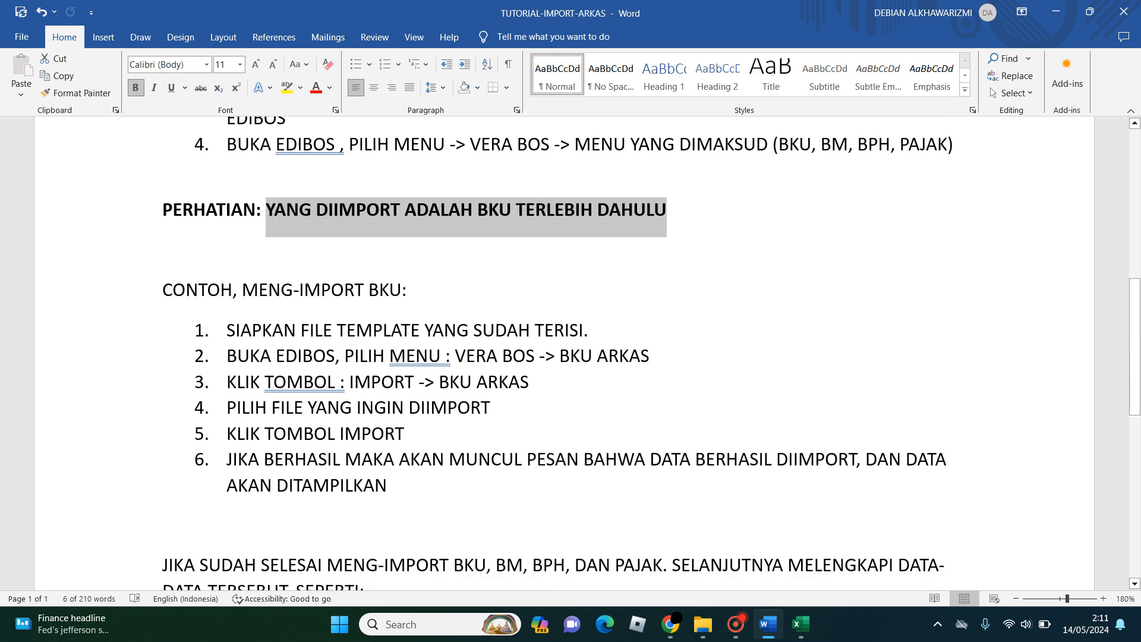
left_click(512, 209)
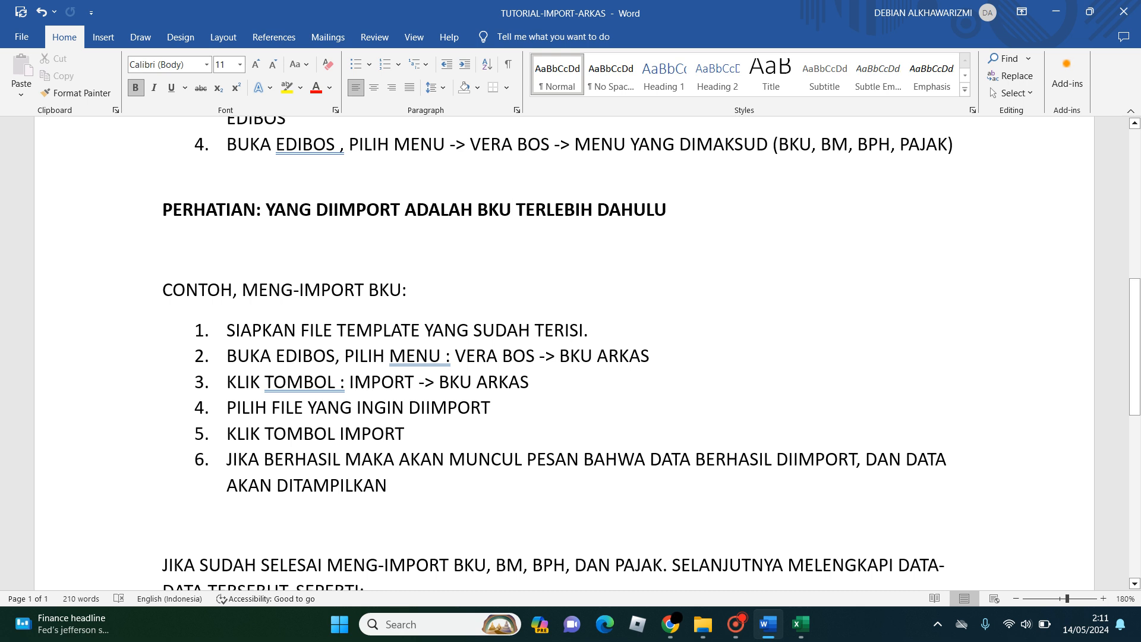
type("(be")
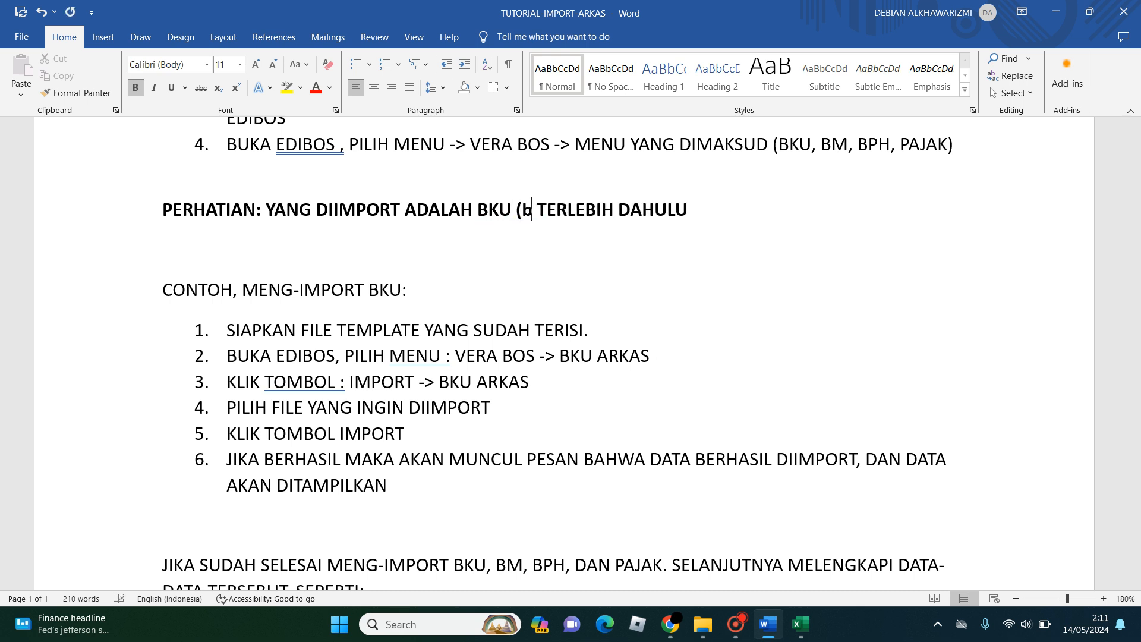
type("B")
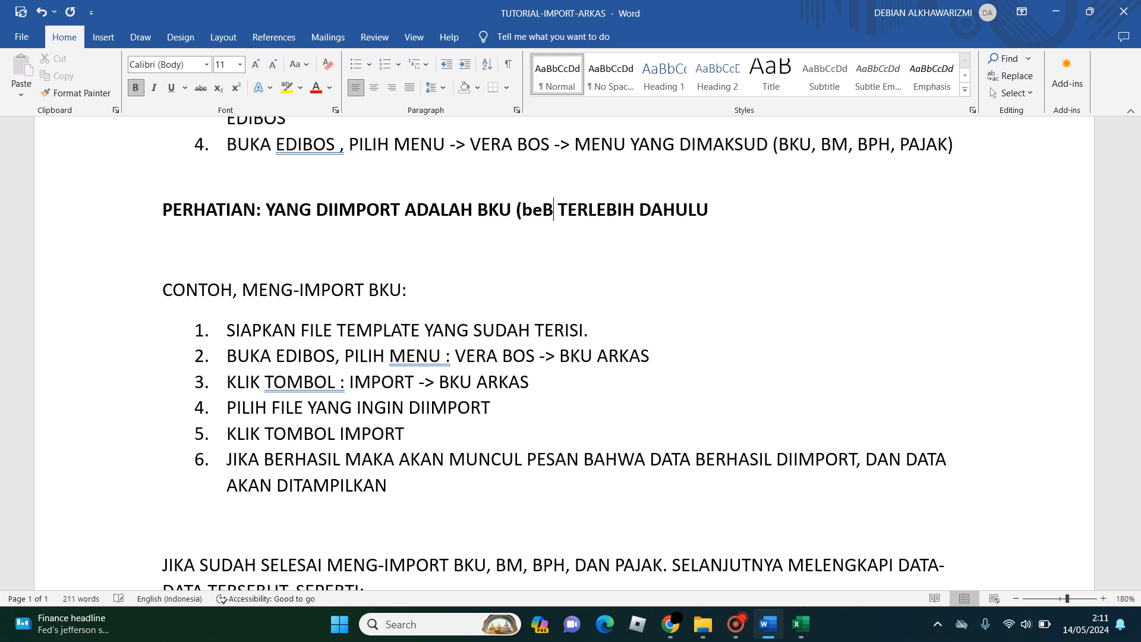
key("BackSpace")
key("BackSpace")
key("BackSpace")
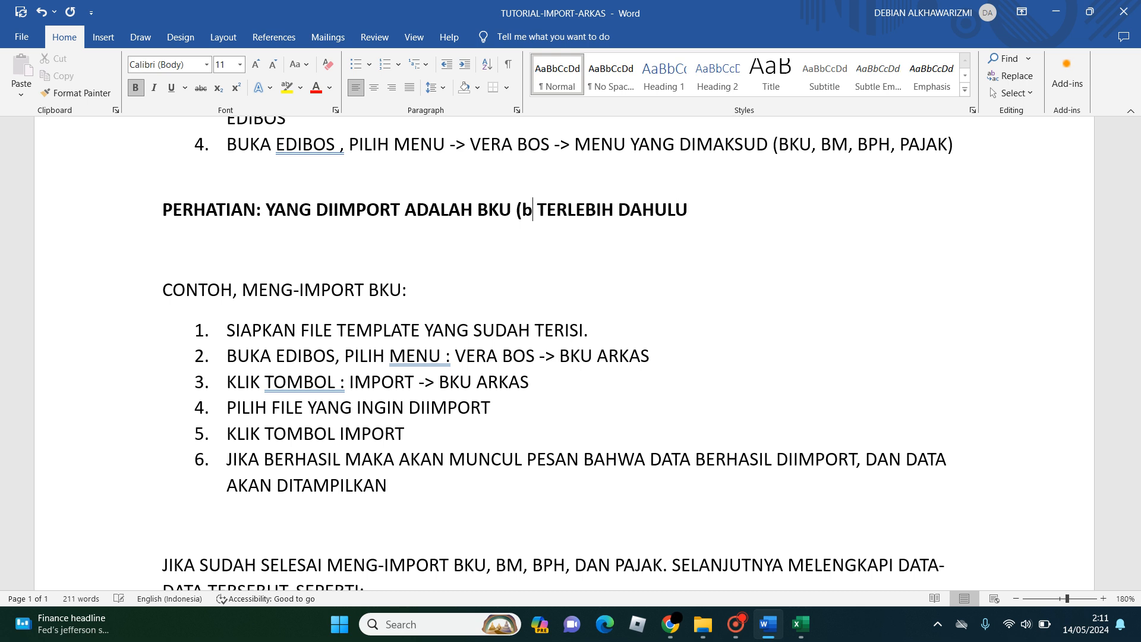
type("BELANJA")
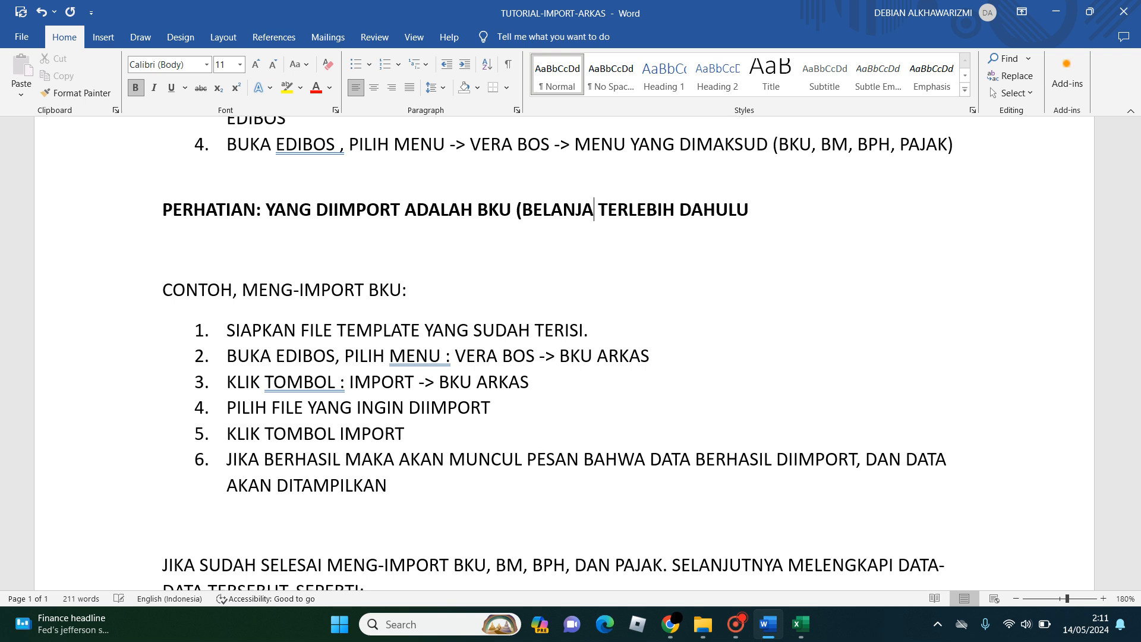
type(")")
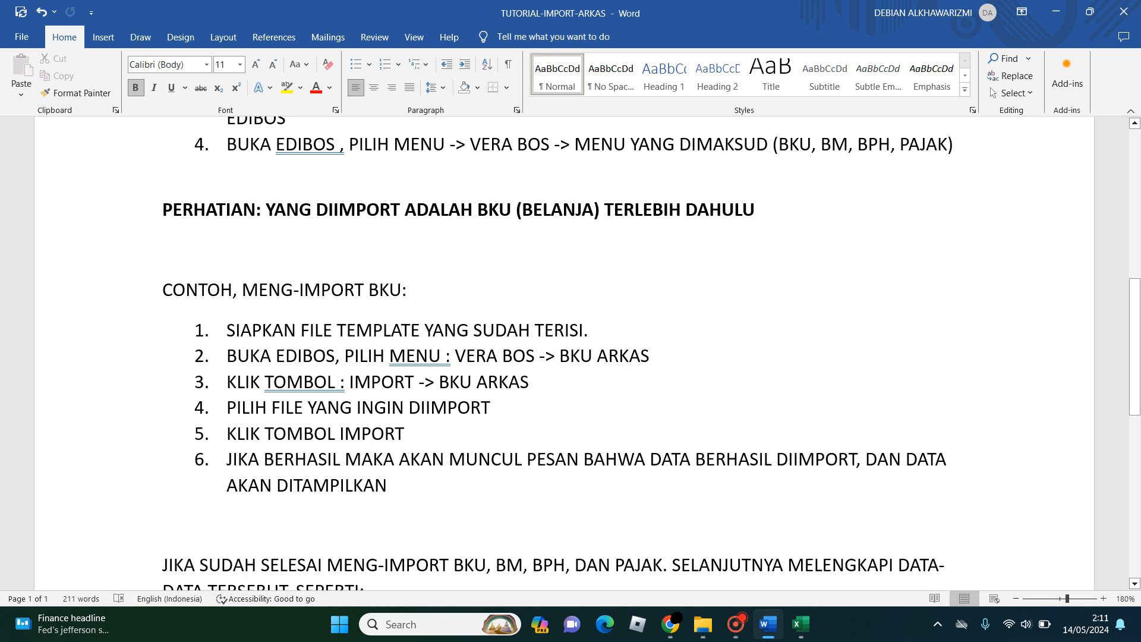
- Highlight the "CONTOH, MENG-IMPORT BKU:" heading, followed by example steps 1 and 2, while reading them
left_click_drag(162, 292, 419, 291)
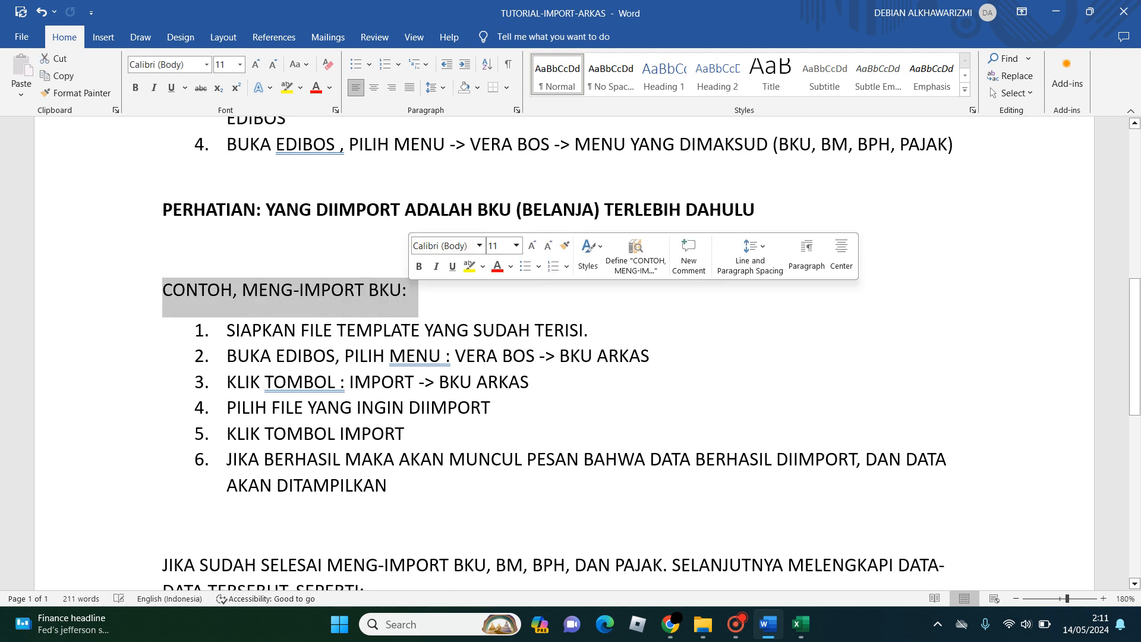
left_click_drag(227, 331, 599, 330)
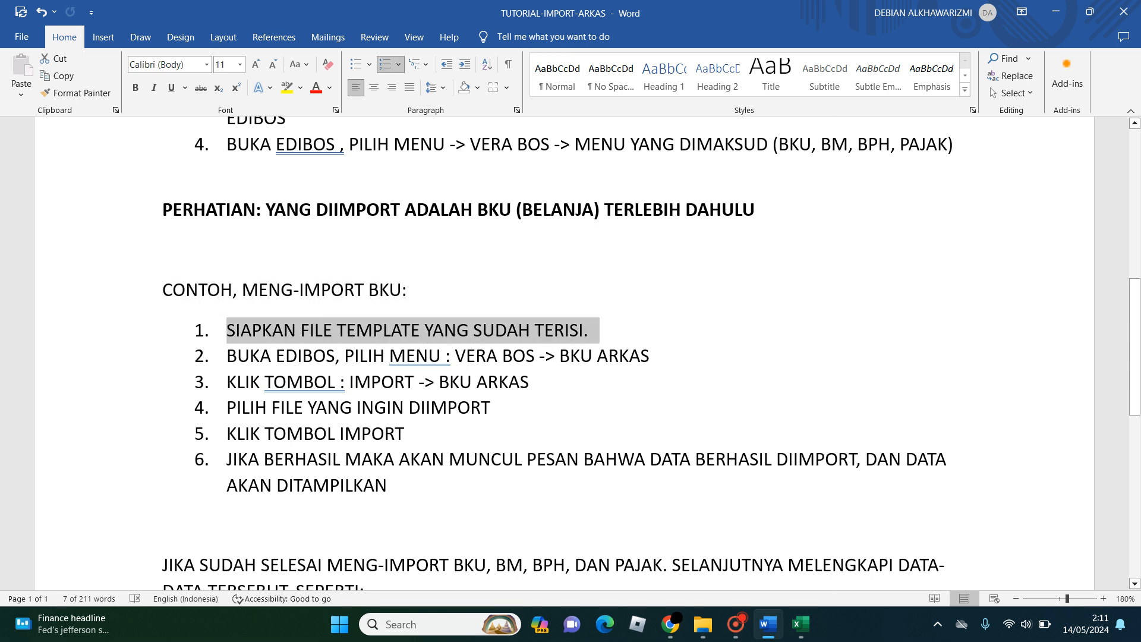
left_click_drag(227, 356, 659, 356)
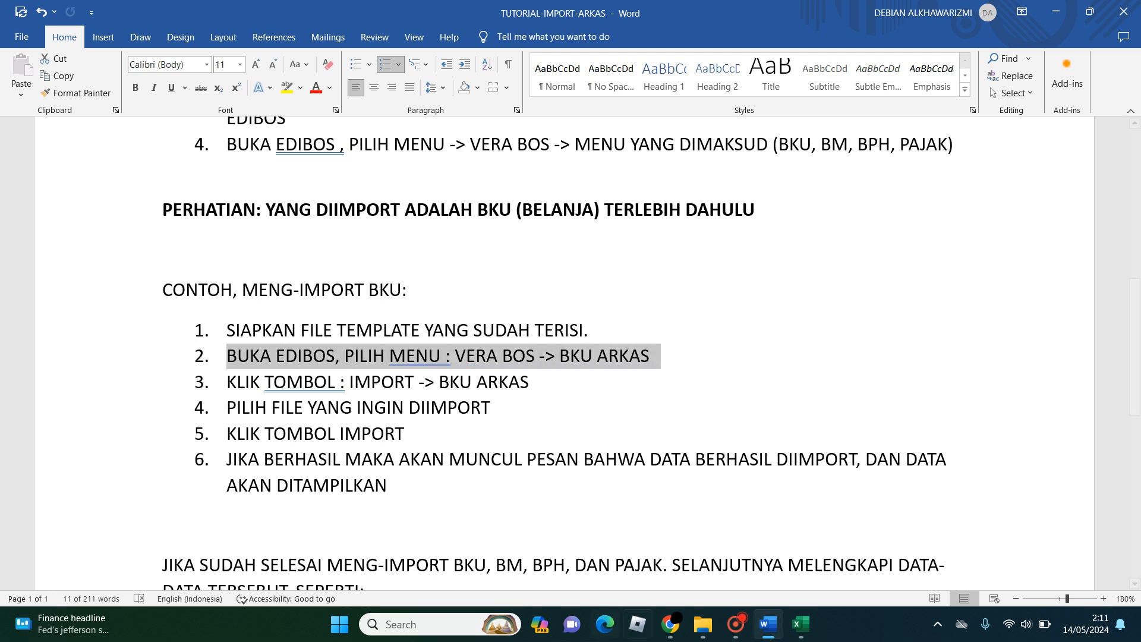
- Shrink the Word tutorial window over the EDI BOS page in Chrome and zoom it to 100% with the BKU import example in view
mouse_move(736, 624)
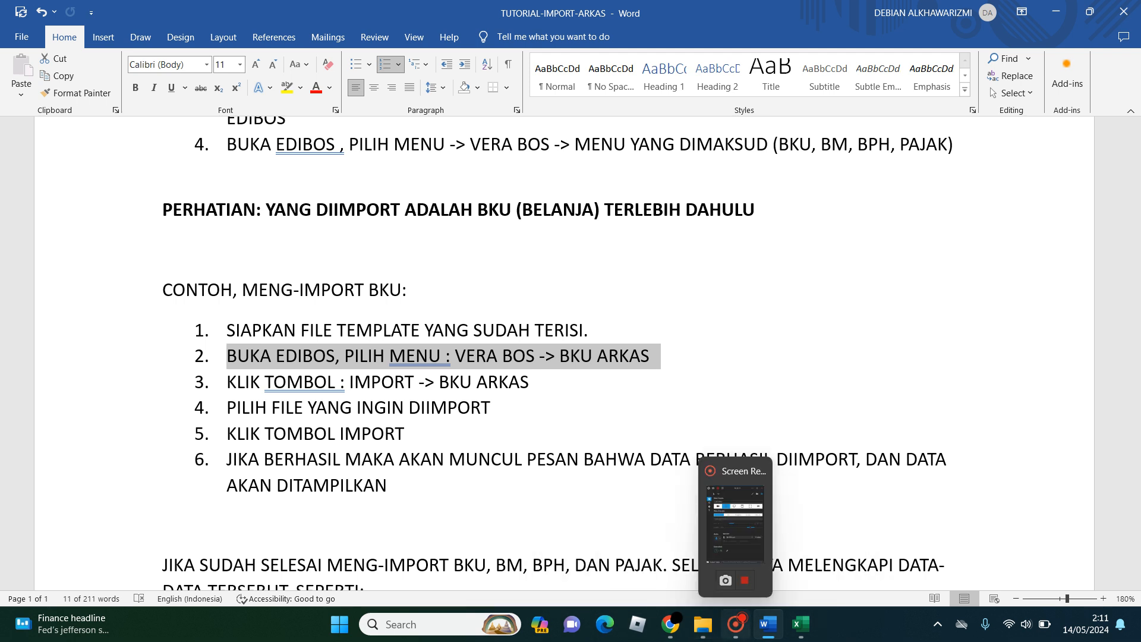
left_click(670, 624)
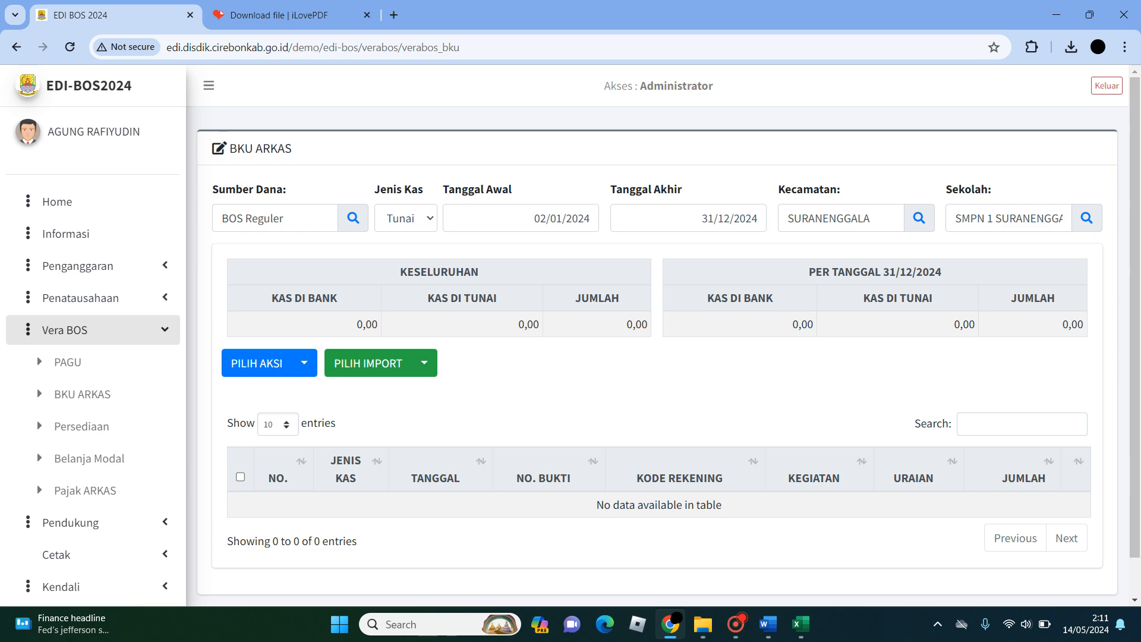
left_click(768, 624)
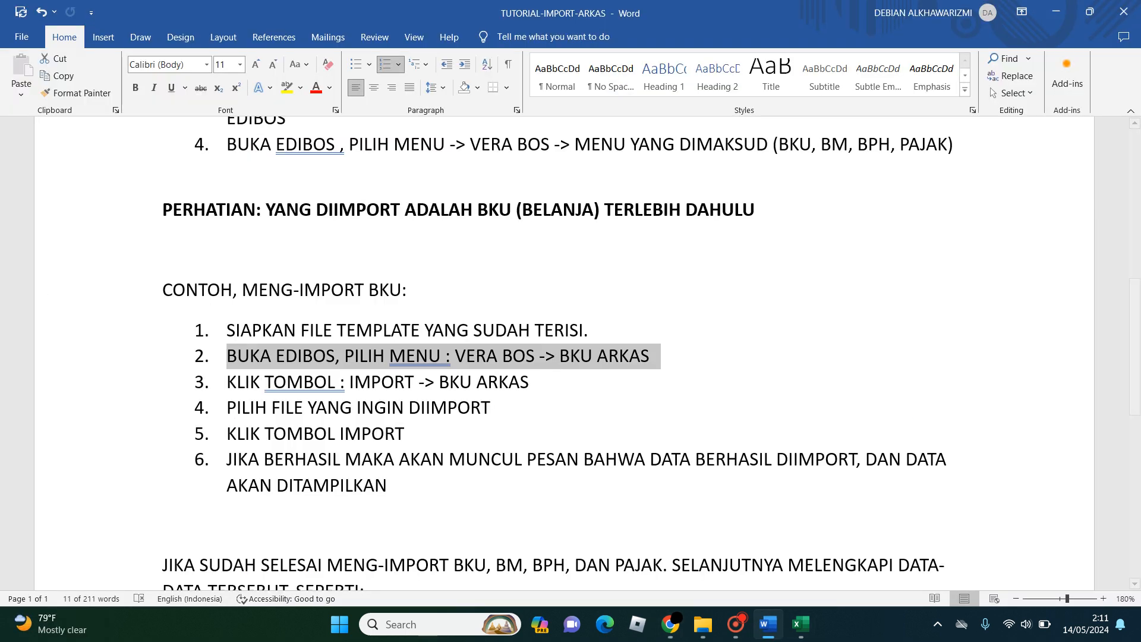
left_click(1090, 12)
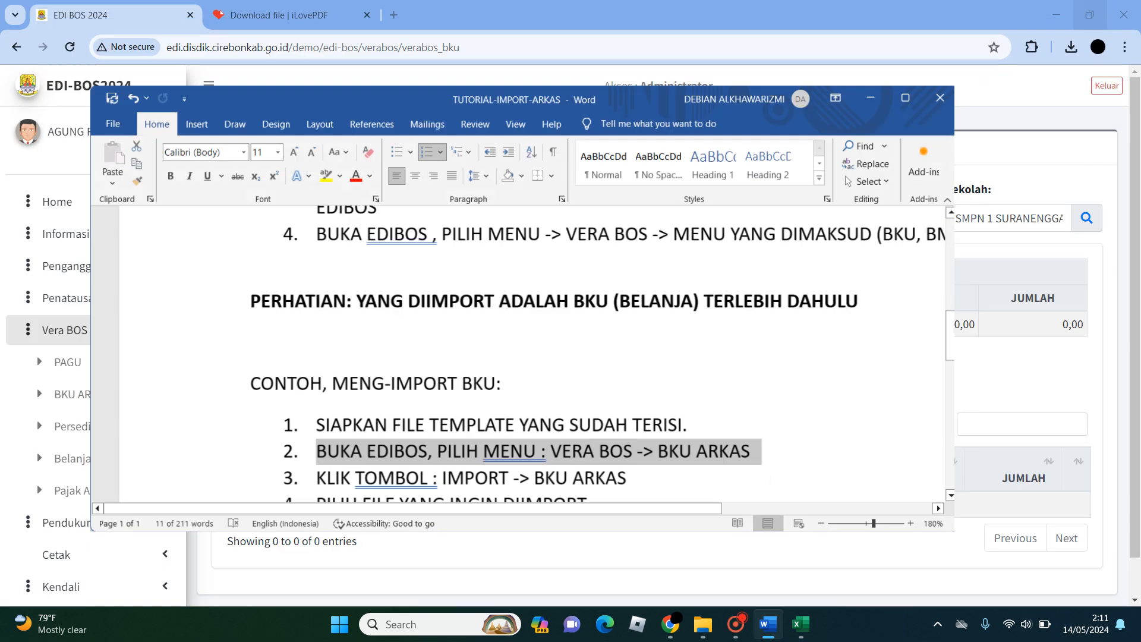
left_click_drag(942, 525, 525, 446)
left_click_drag(244, 104, 805, 67)
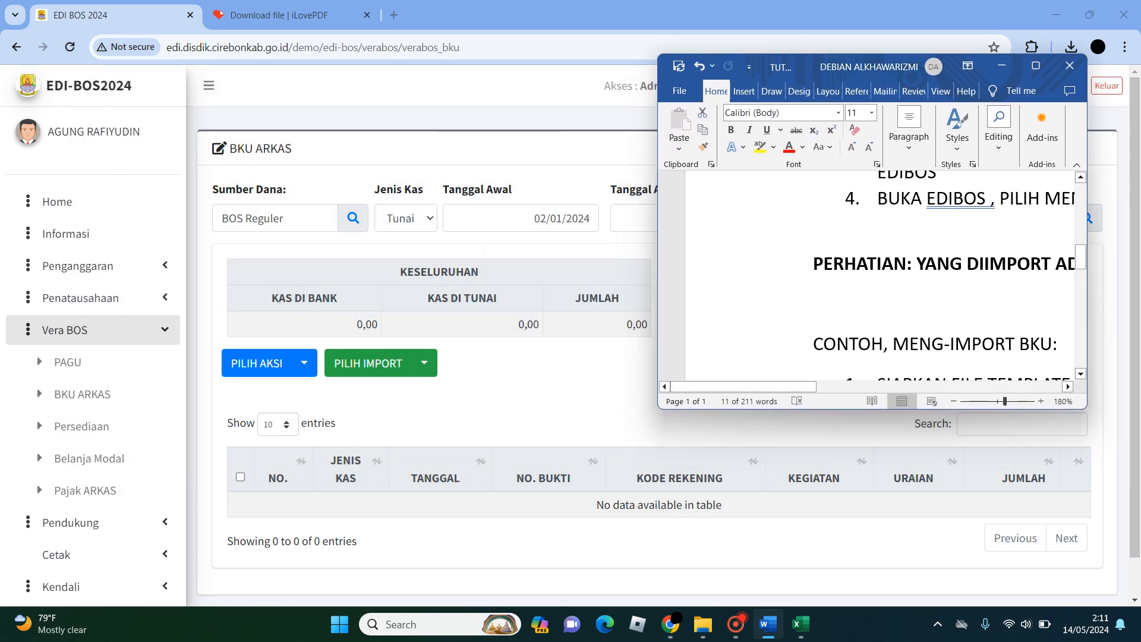
scroll(868, 273, "down", 8)
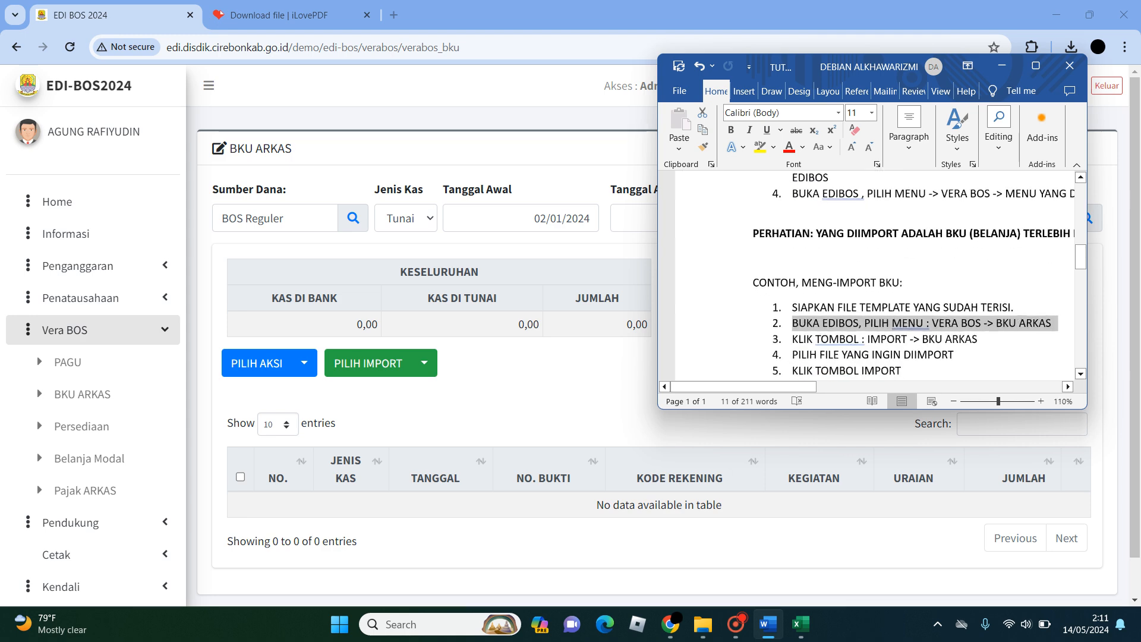
scroll(868, 273, "down", 1)
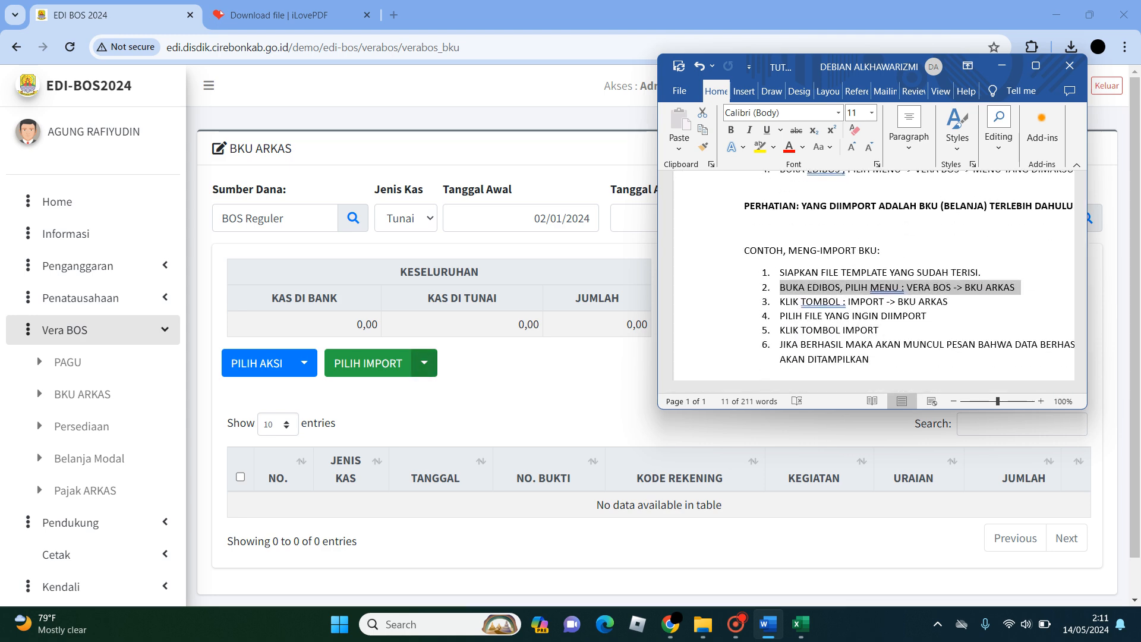
- Open the BKU ARKAS import form in EDI BOS, check it against the Word tutorial steps, and minimize Word
left_click(424, 364)
left_click(452, 396)
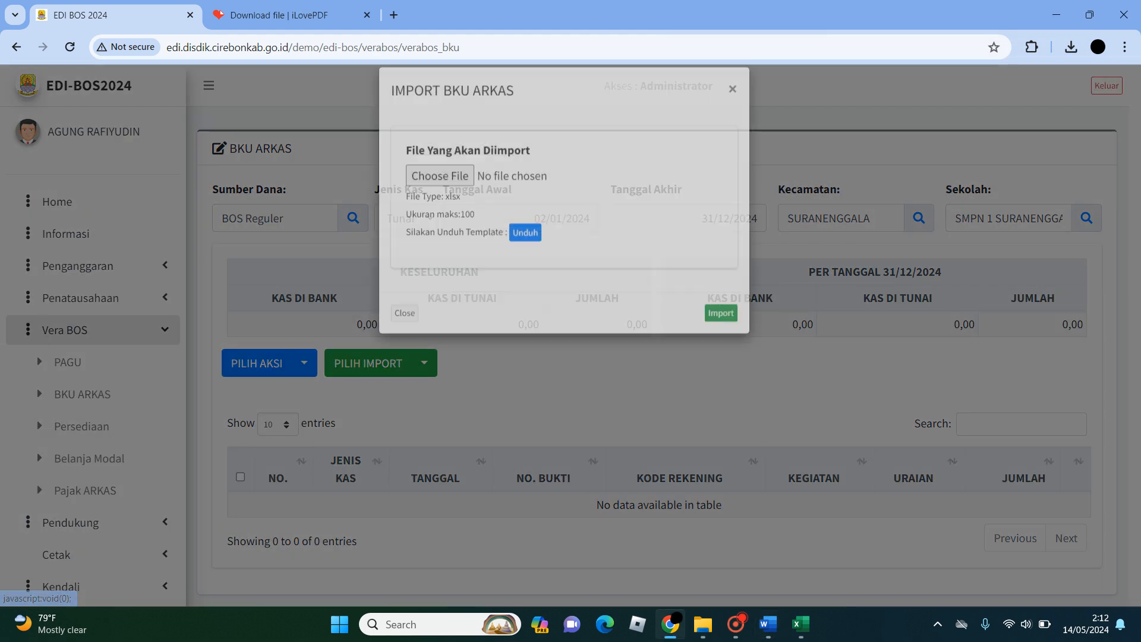
left_click(768, 624)
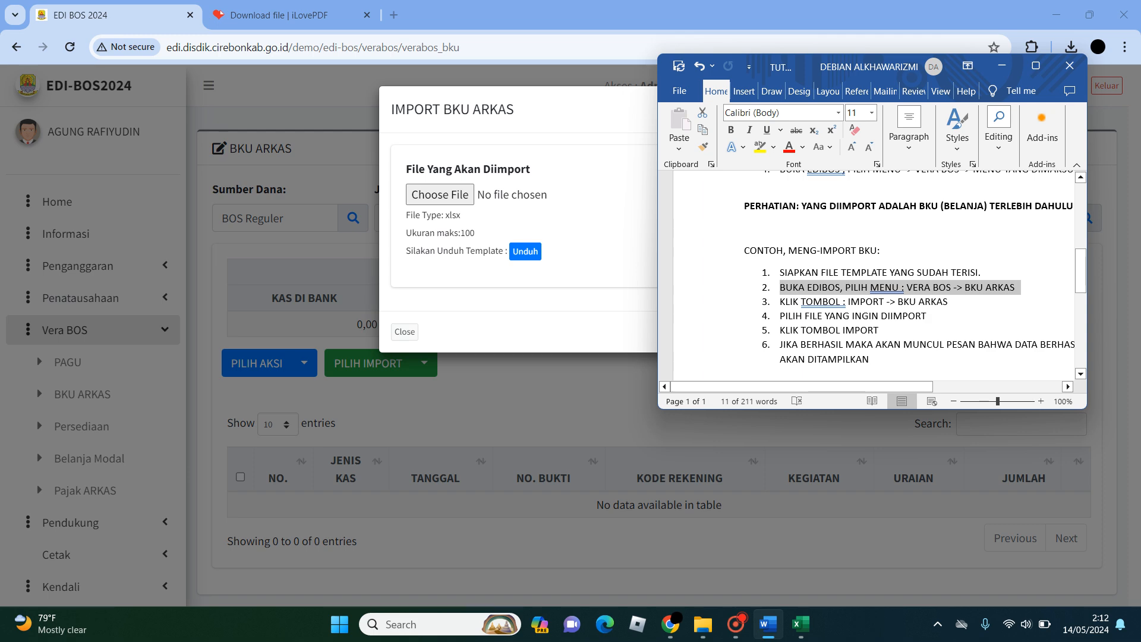
mouse_move(802, 387)
left_mouse_down()
mouse_move(846, 387)
mouse_move(802, 387)
left_mouse_up()
left_click(1002, 66)
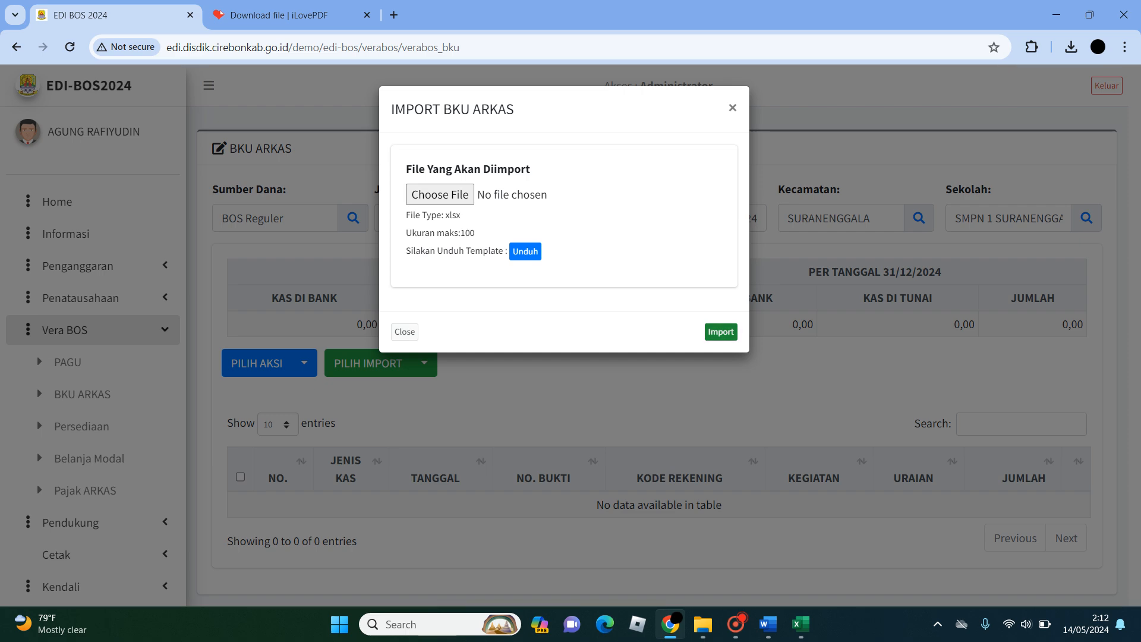
- Try to run the BKU ARKAS import without choosing a file and highlight the alert text
left_click(721, 332)
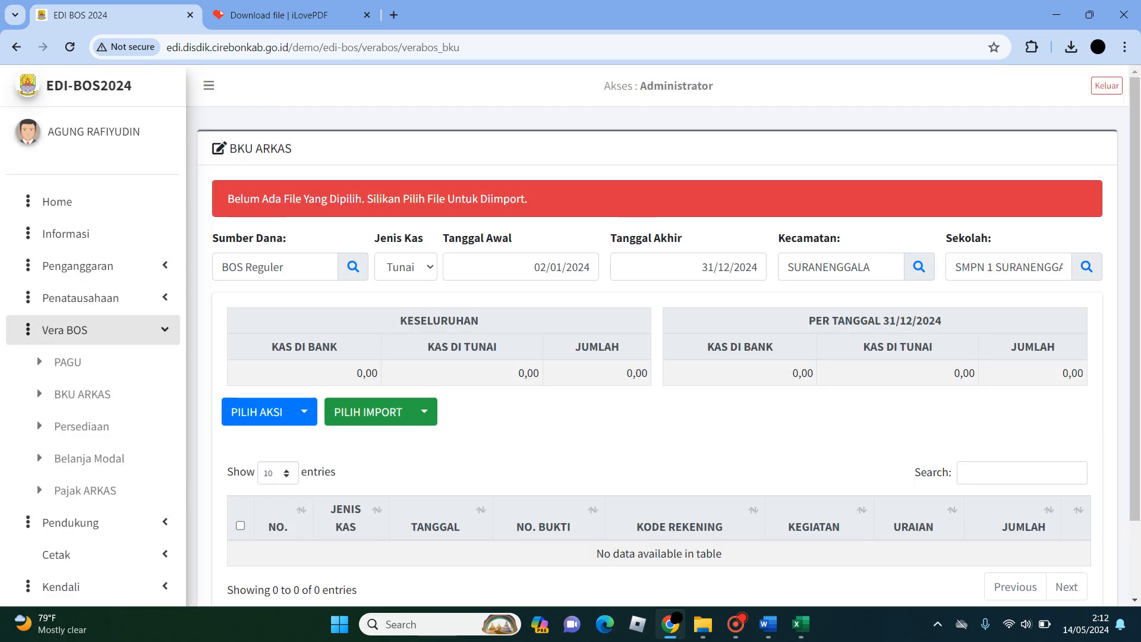
left_click_drag(228, 199, 528, 199)
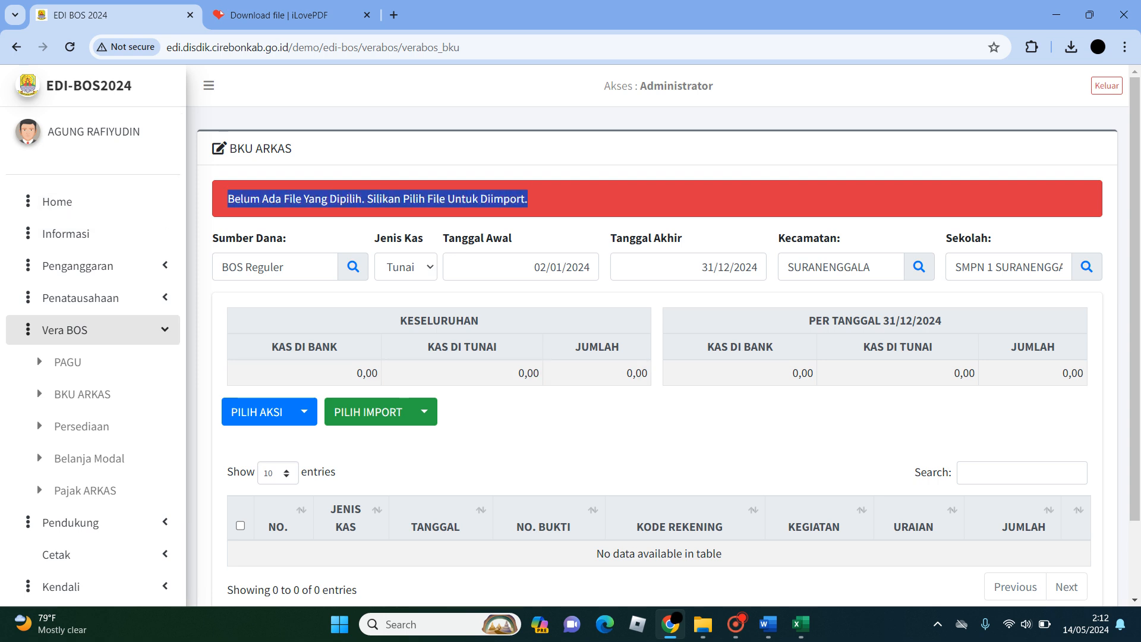
left_click(534, 200)
- Try to import the PDF file smpn1suranenggala-bku through the BKU ARKAS import form and highlight the alert text
left_click(424, 411)
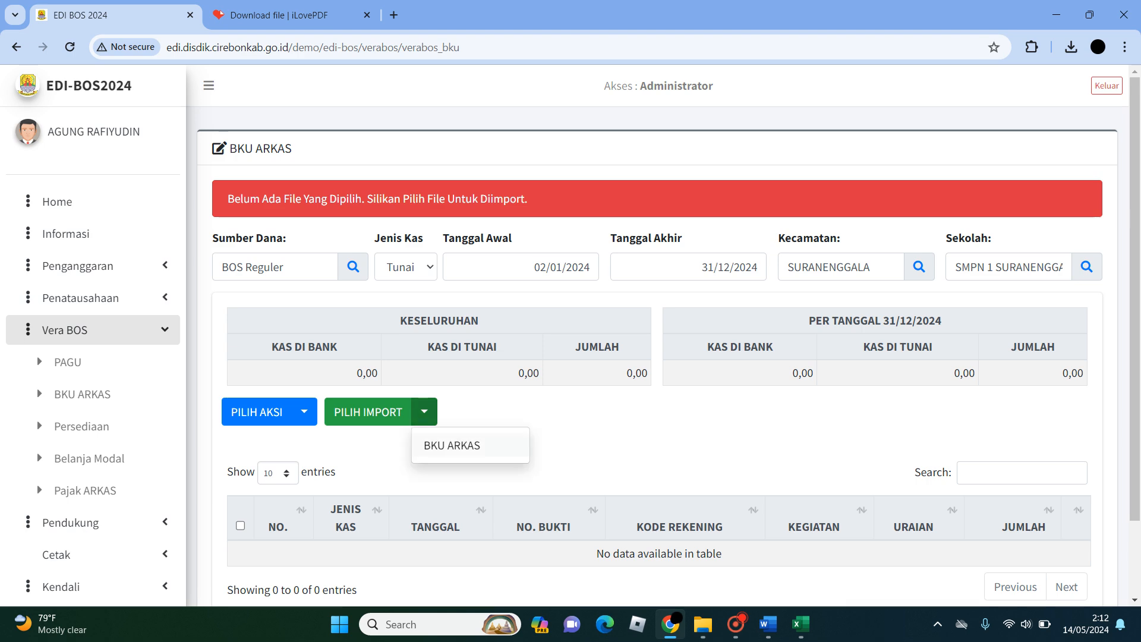
left_click(464, 445)
left_click(440, 195)
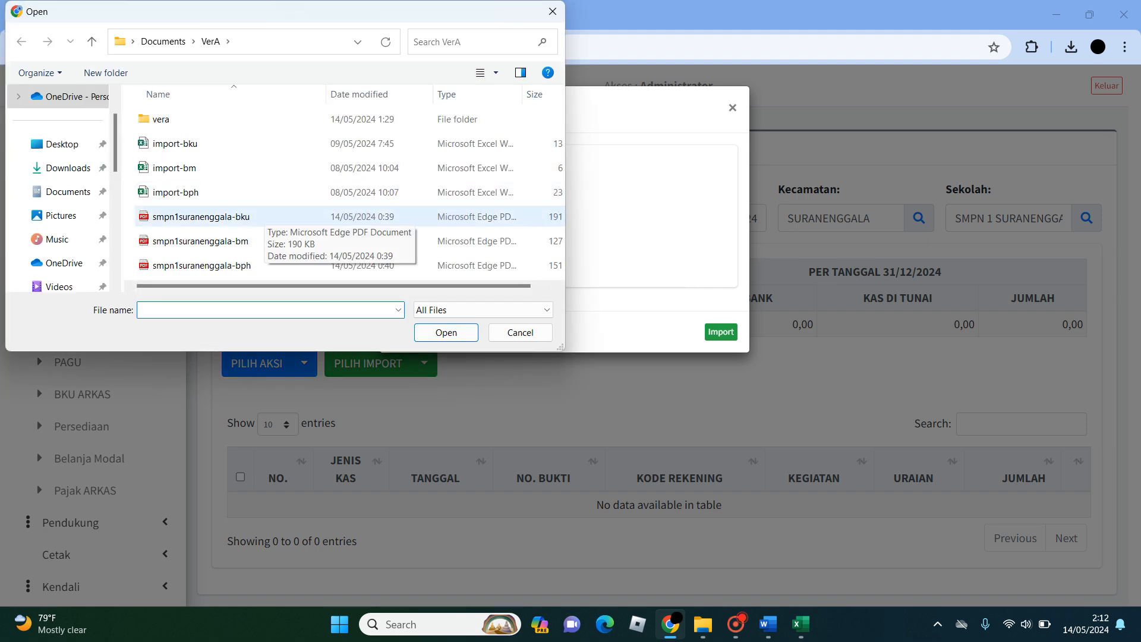
left_click(255, 217)
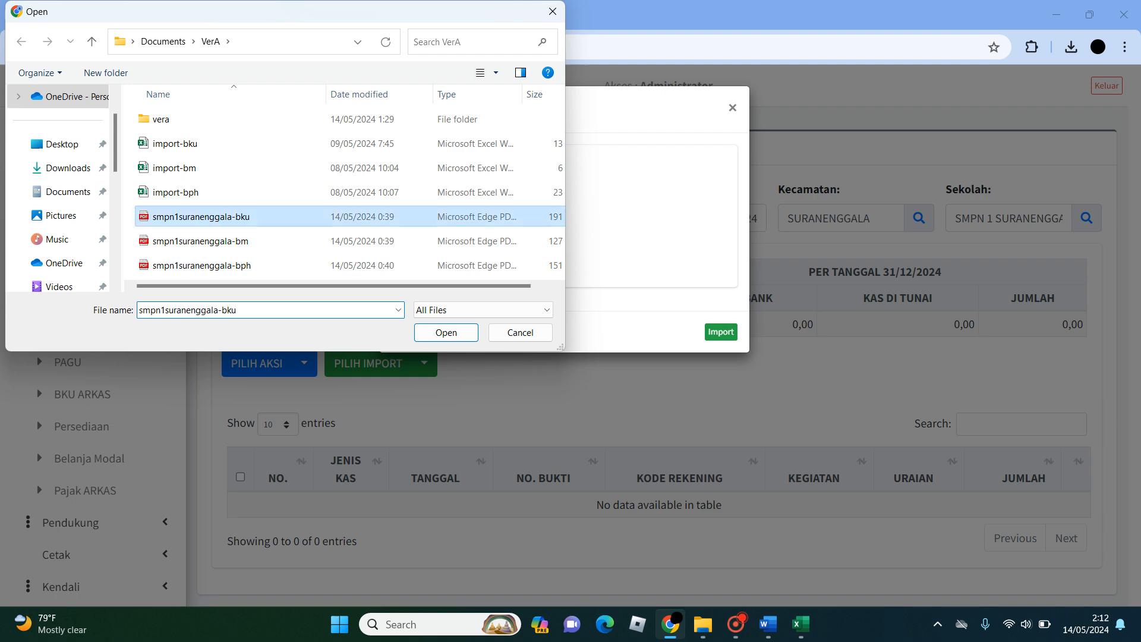
key("Return")
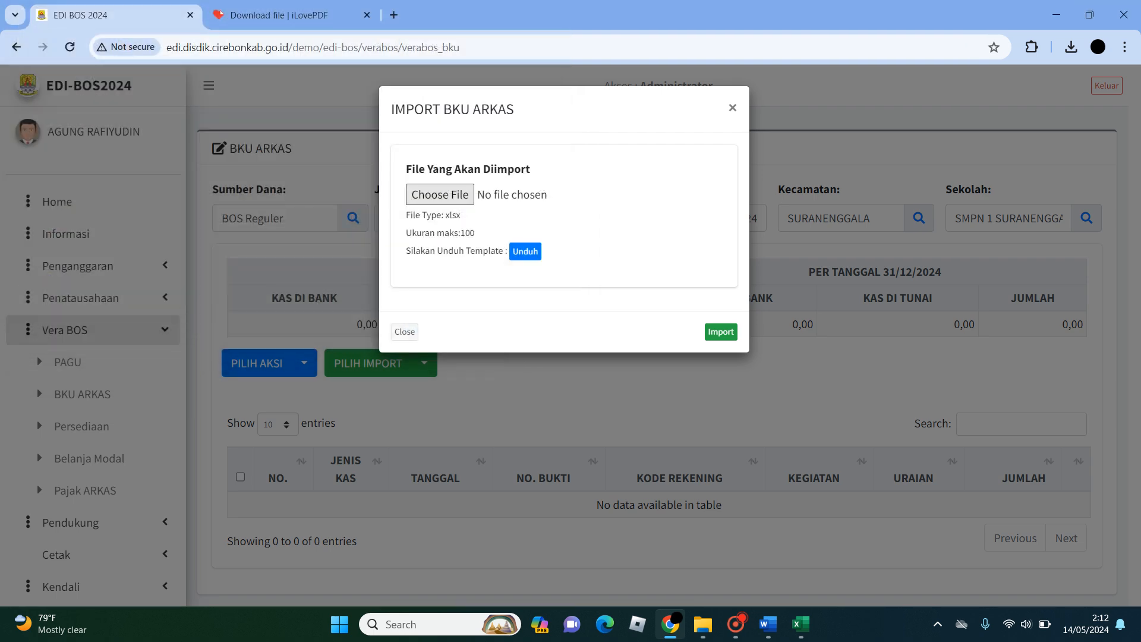
left_click(721, 332)
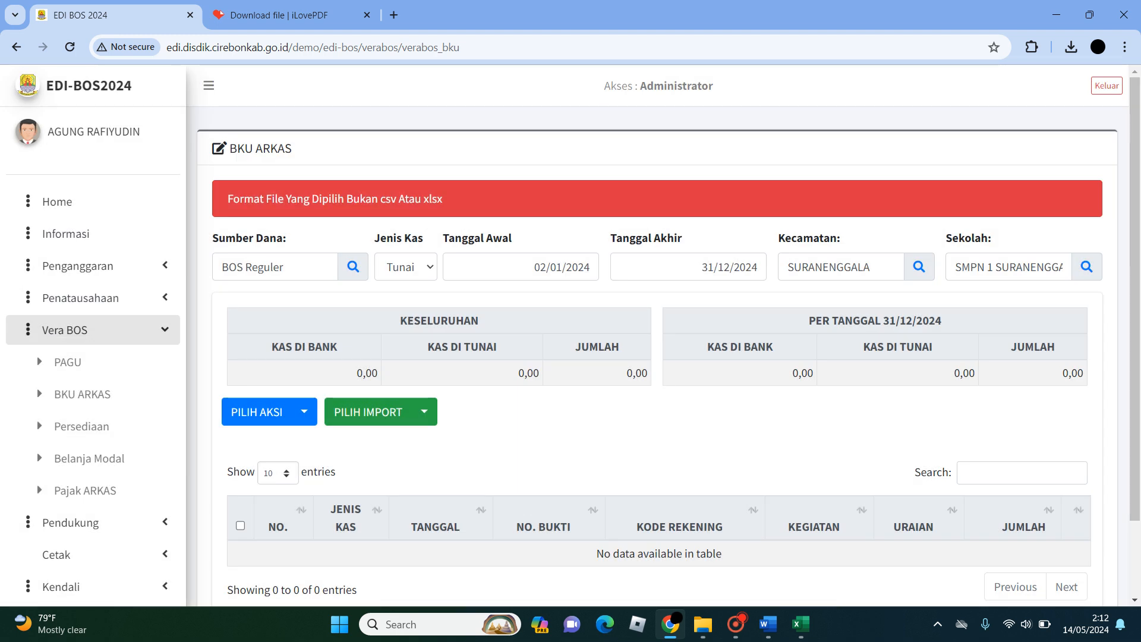
left_click_drag(227, 198, 442, 198)
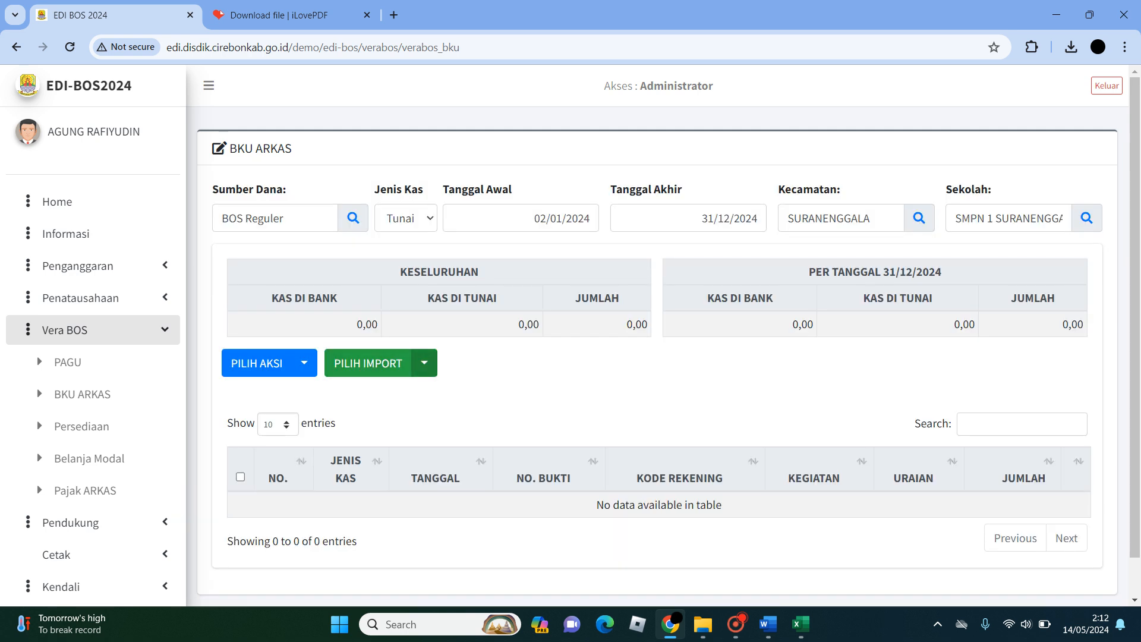
- Open the BKU ARKAS import form again
left_click(425, 364)
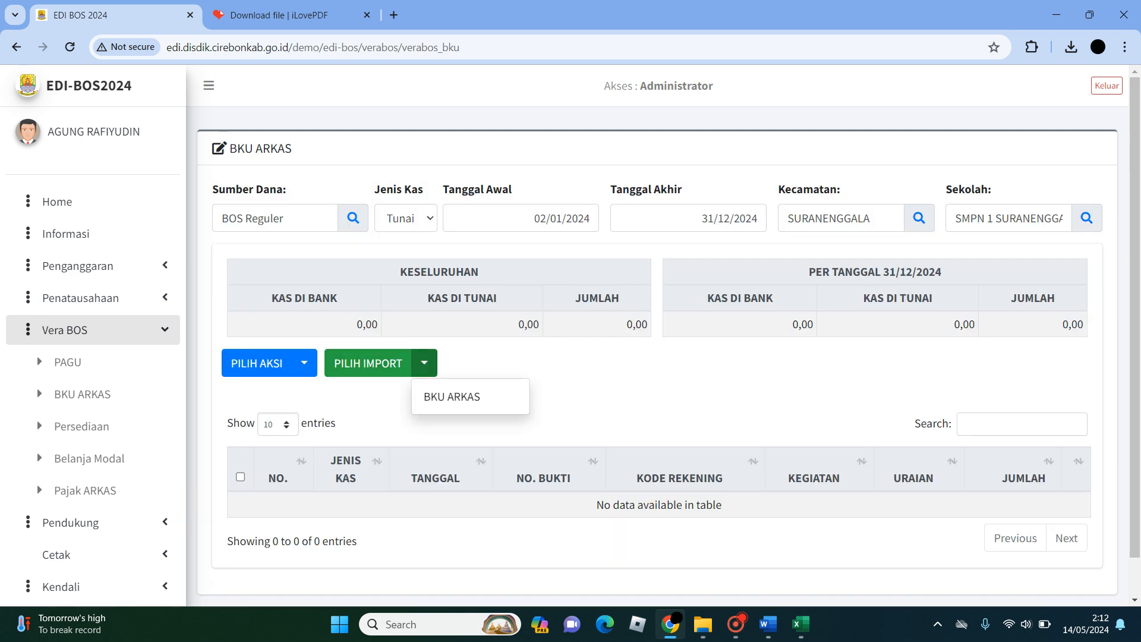
left_click(451, 396)
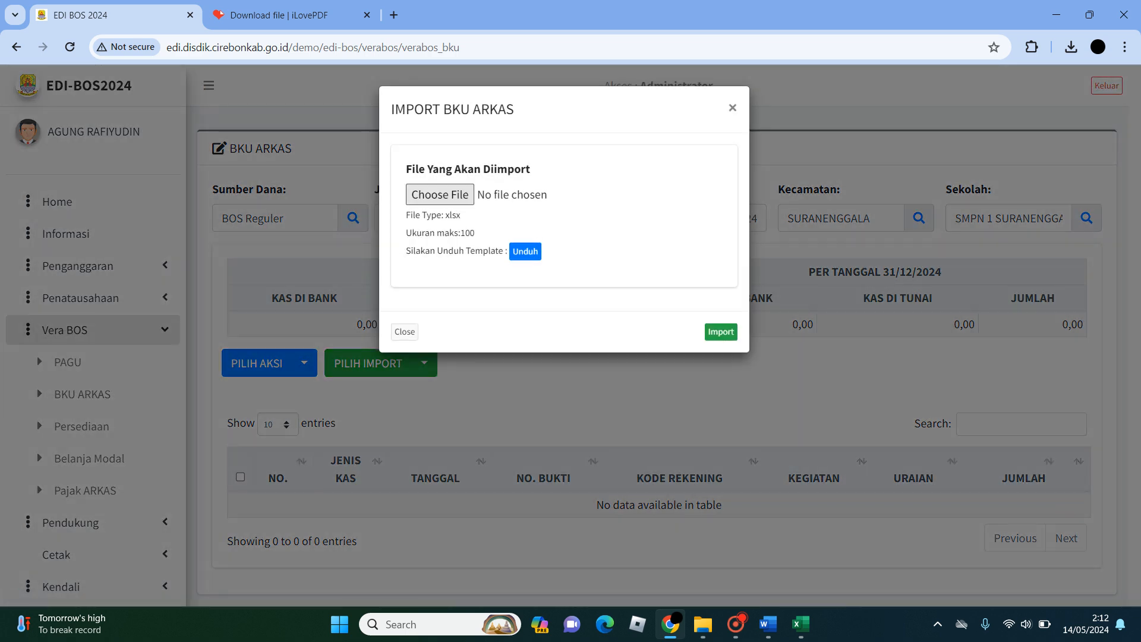
left_click(440, 194)
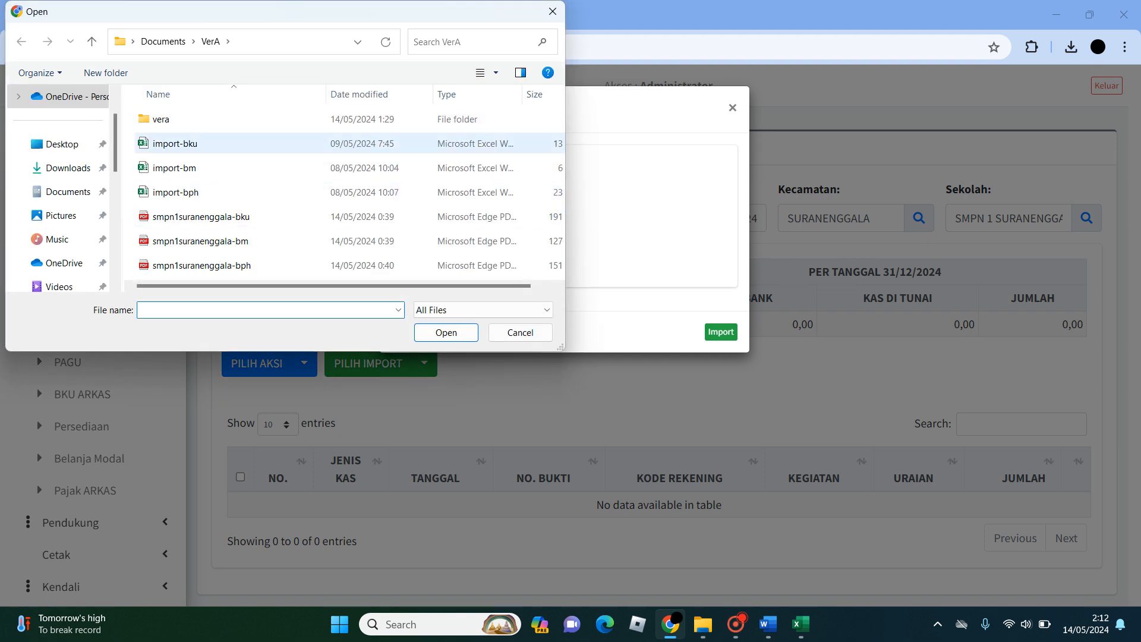
left_click(176, 143)
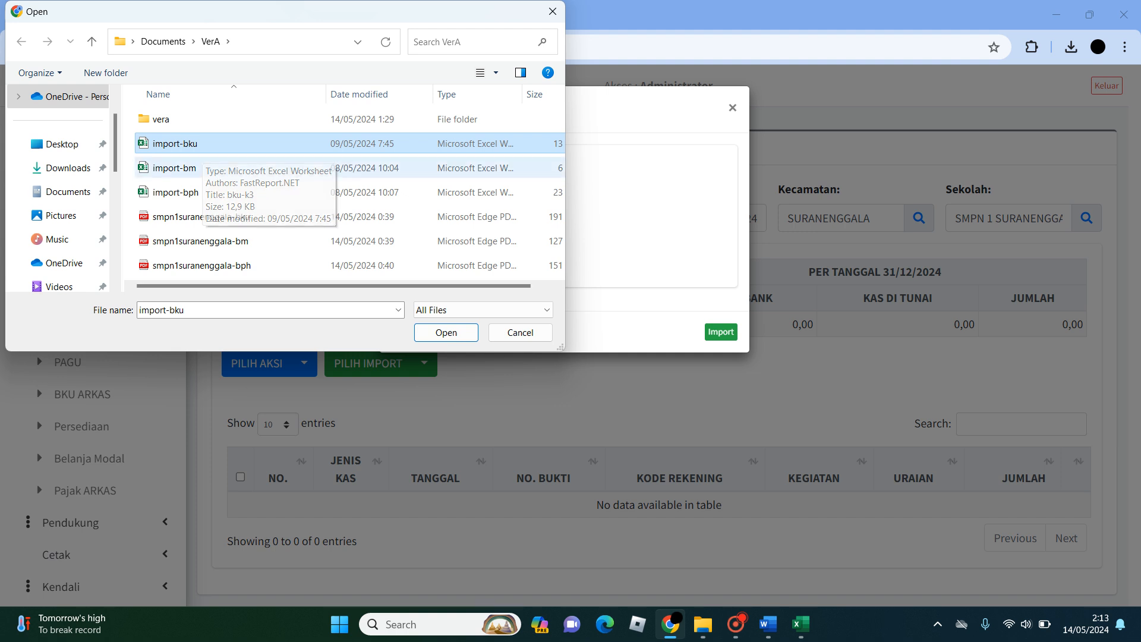
left_click(446, 332)
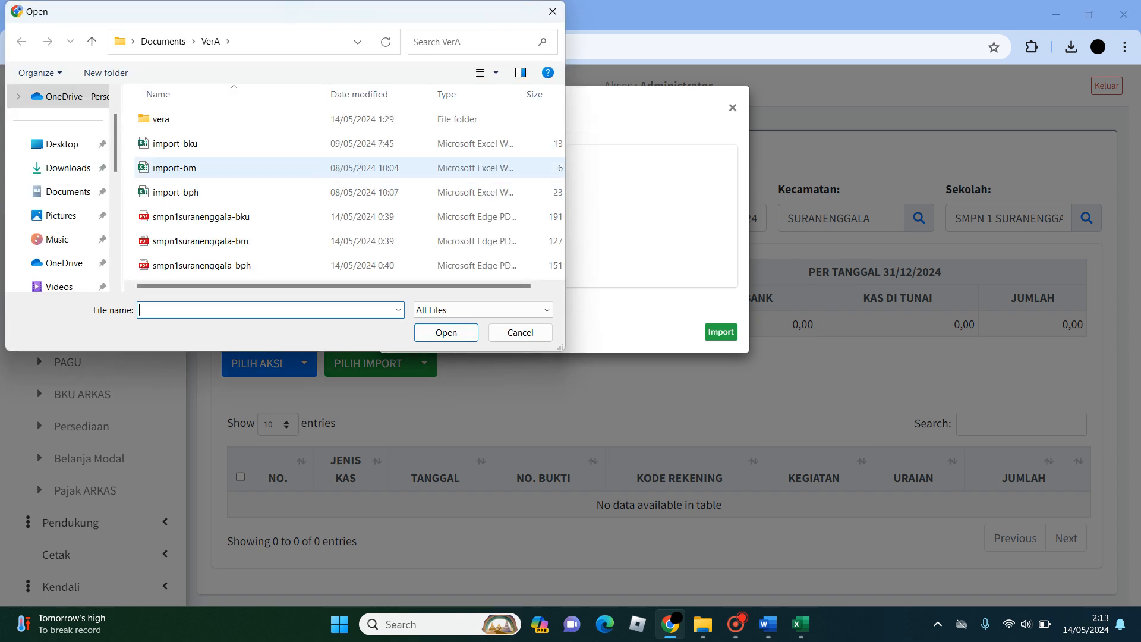
left_click(238, 144)
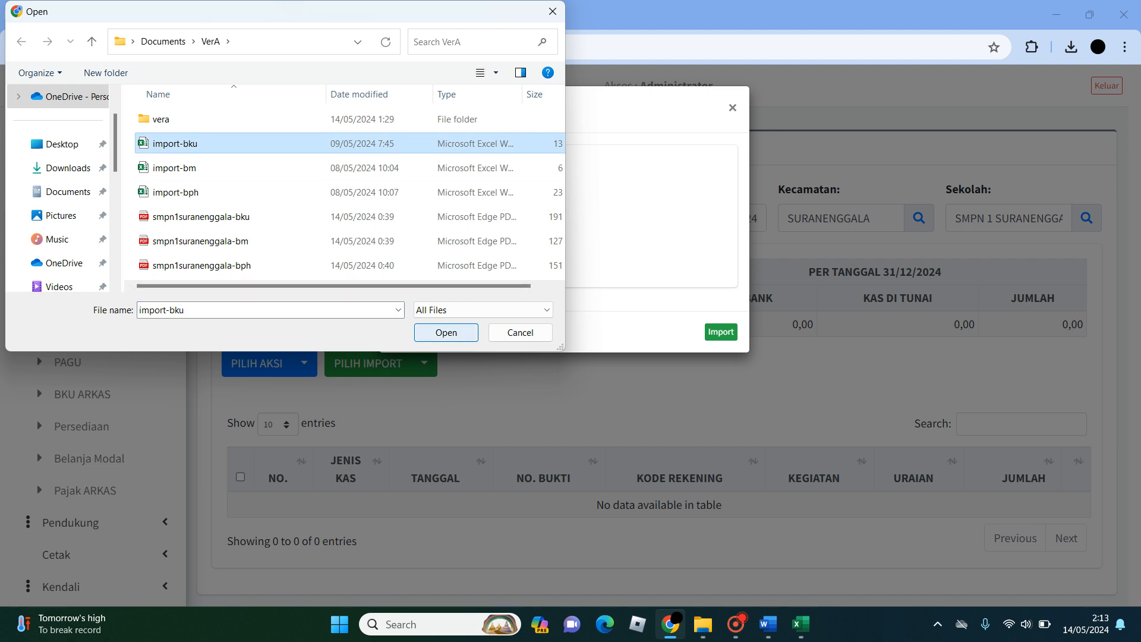
left_click(446, 332)
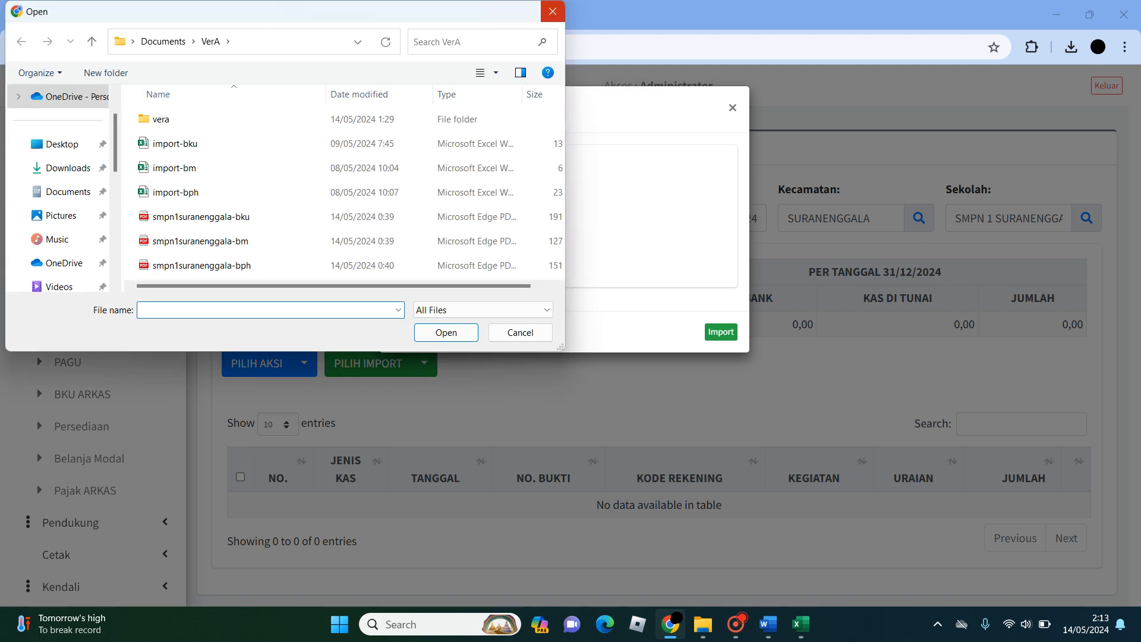
left_click(553, 10)
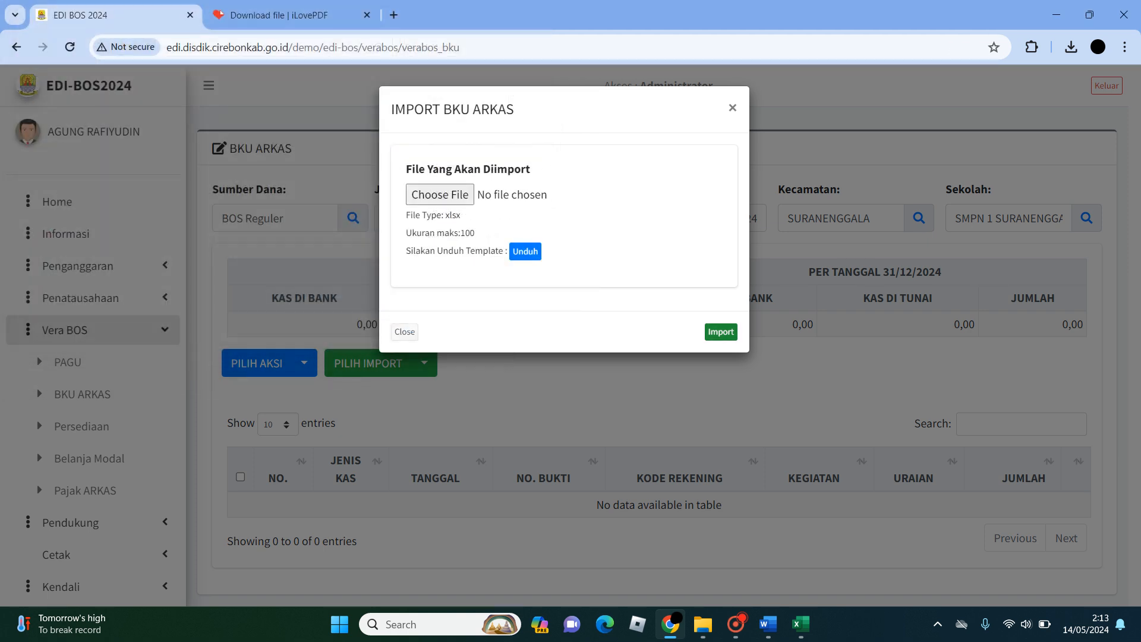
- Choose import-bku.xlsx as the file in the BKU ARKAS import form and run the import
left_click(440, 195)
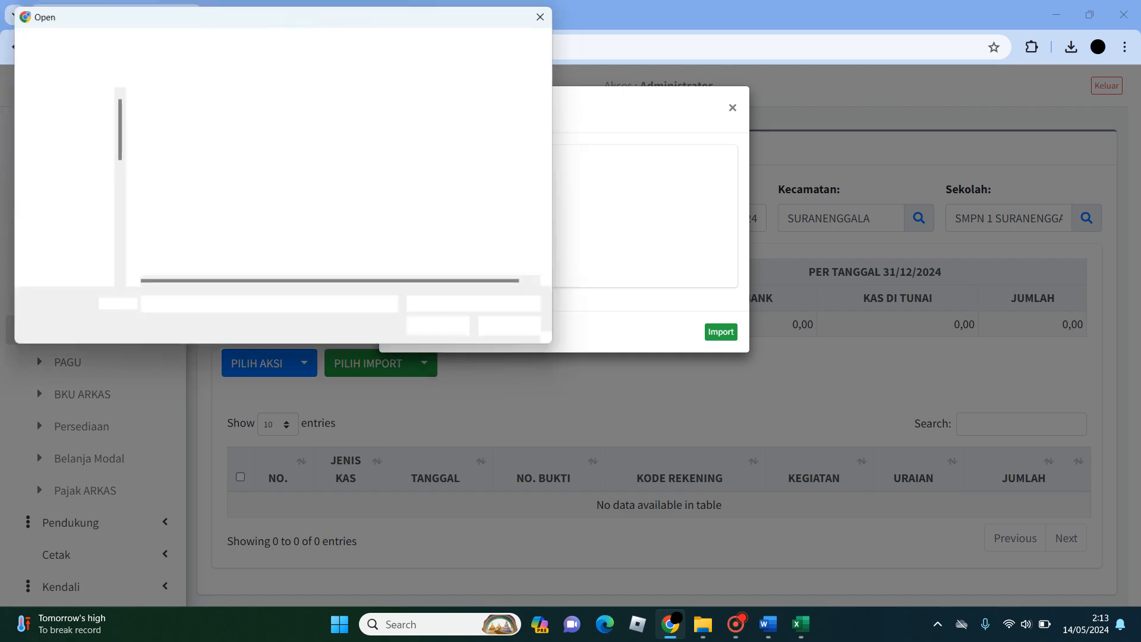
left_click(175, 144)
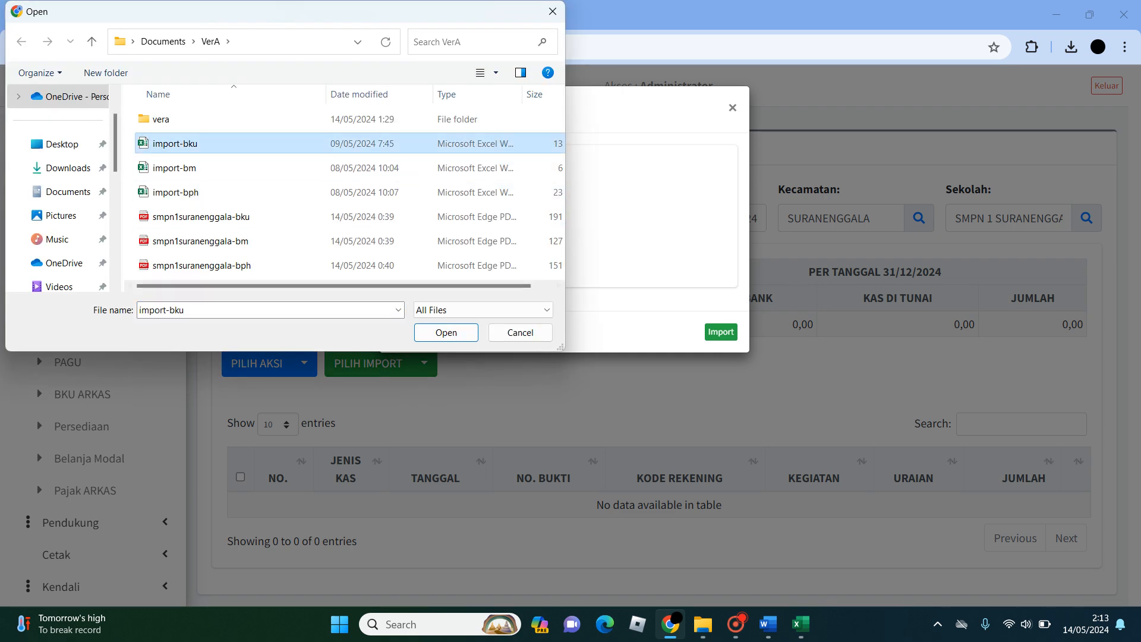
left_click(446, 332)
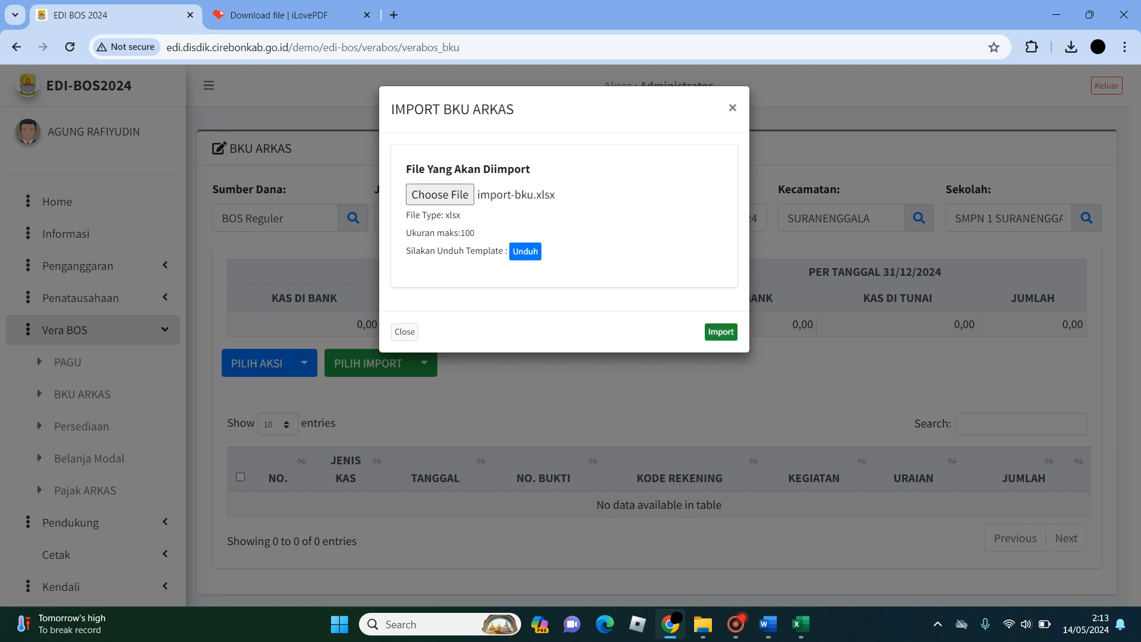
left_click(721, 331)
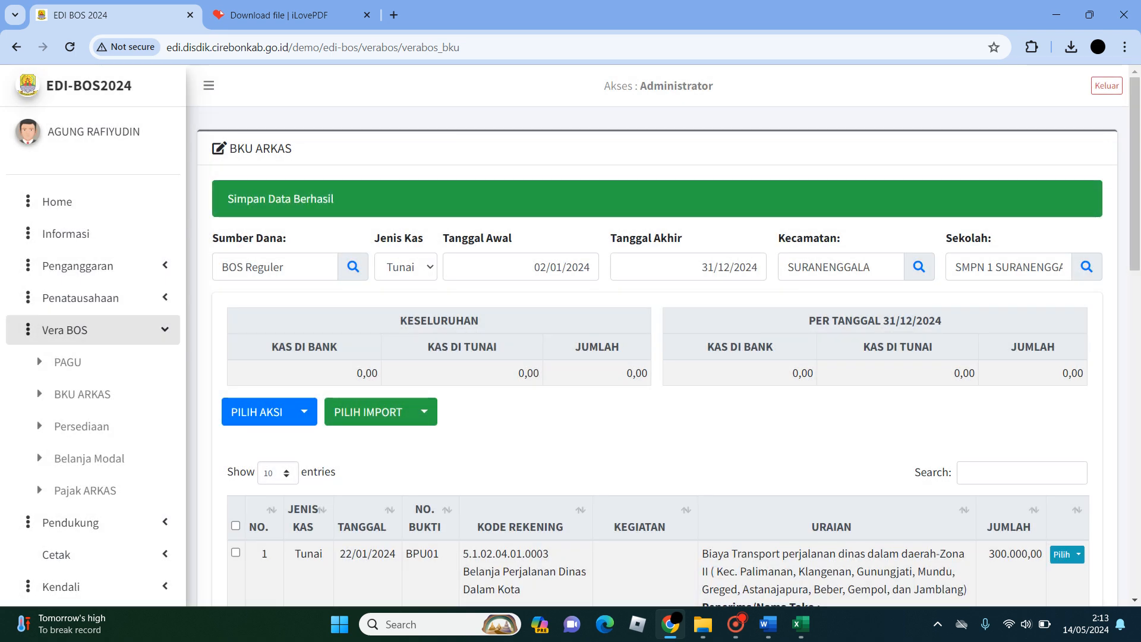
- Look through the first page of imported BKU rows and highlight the entry count below the table
scroll(721, 331, "down", 3)
scroll(721, 331, "down", 1)
scroll(721, 331, "up", 4)
scroll(681, 337, "down", 5)
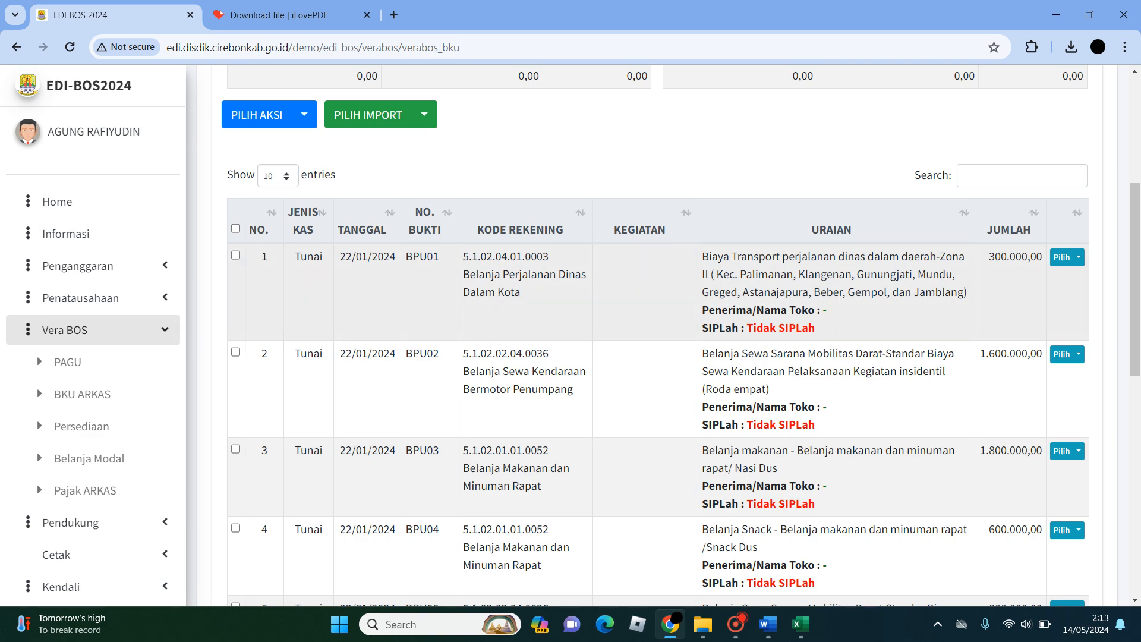
scroll(681, 337, "down", 6)
scroll(654, 332, "down", 3)
scroll(653, 333, "up", 10)
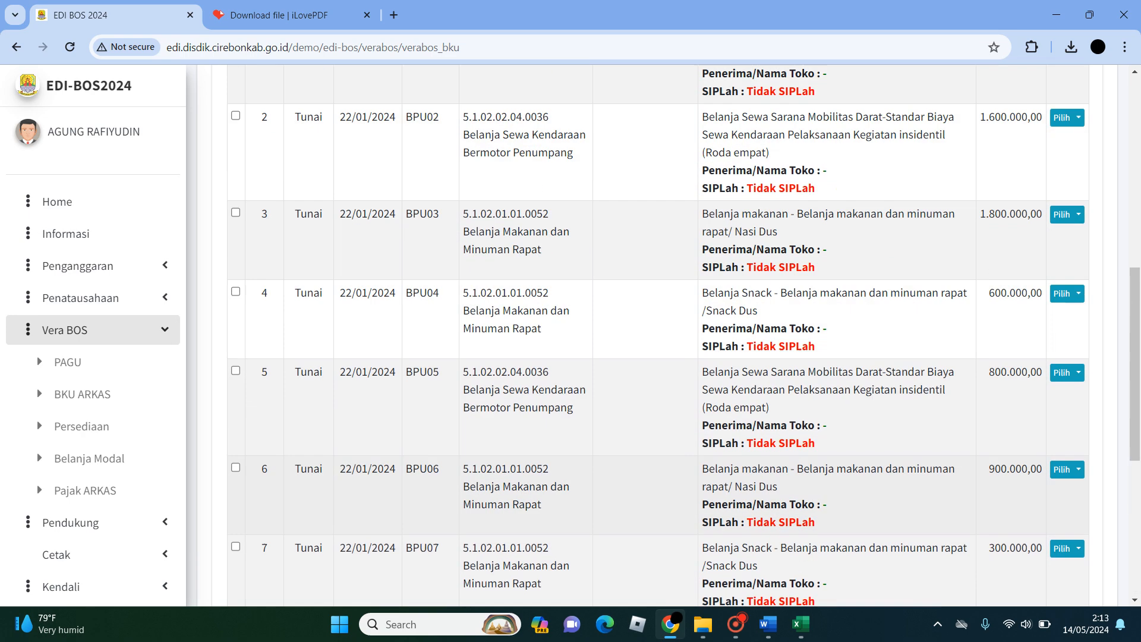
scroll(654, 333, "down", 10)
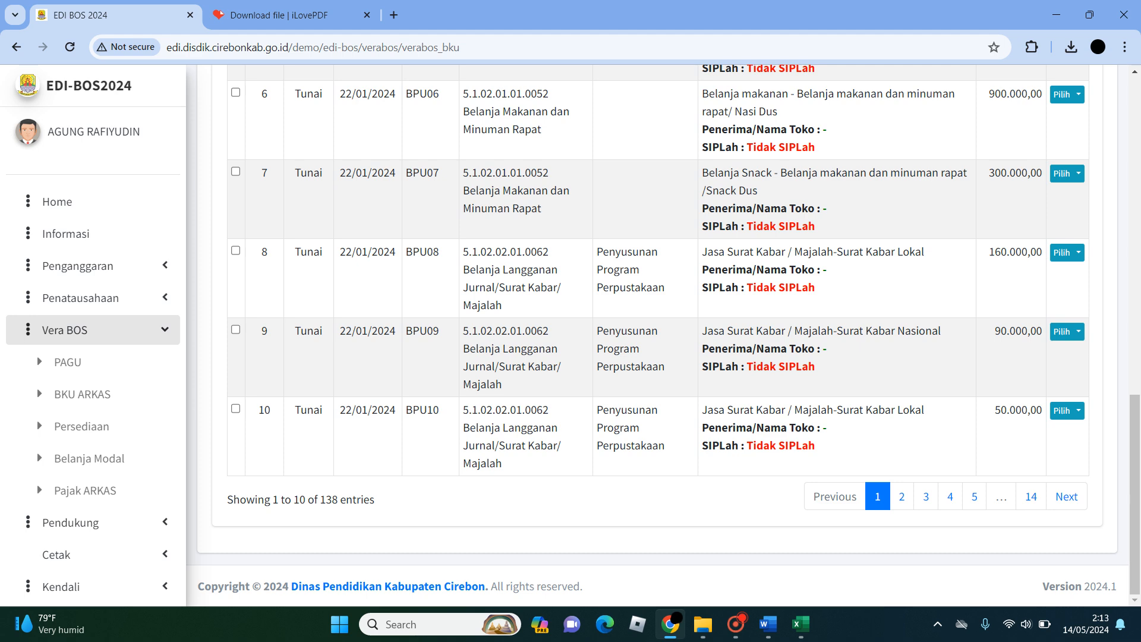
left_click_drag(317, 499, 339, 500)
scroll(654, 333, "up", 10)
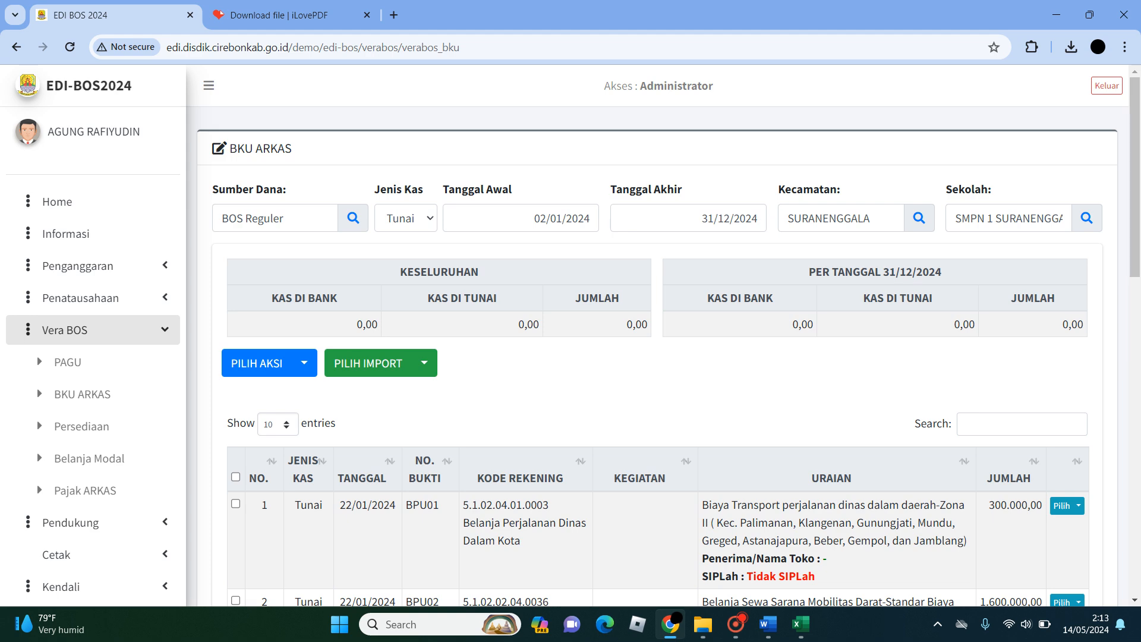
- Highlight the Penerima/Nama Toko and SIPLah details in the description of row BPU01
scroll(654, 333, "down", 4)
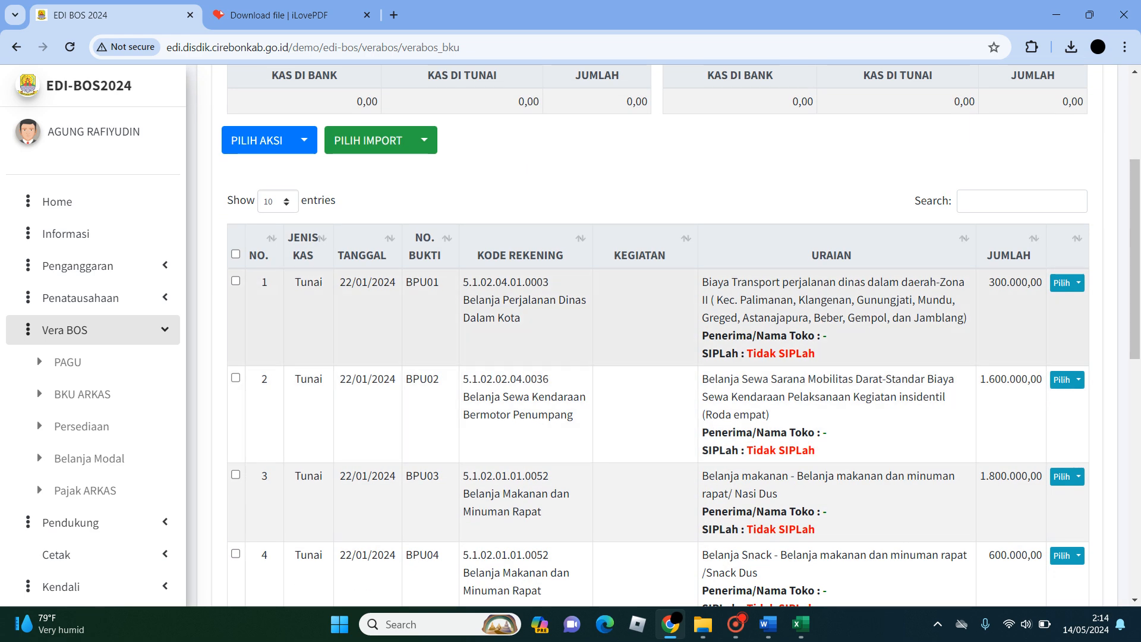
scroll(653, 333, "down", 3)
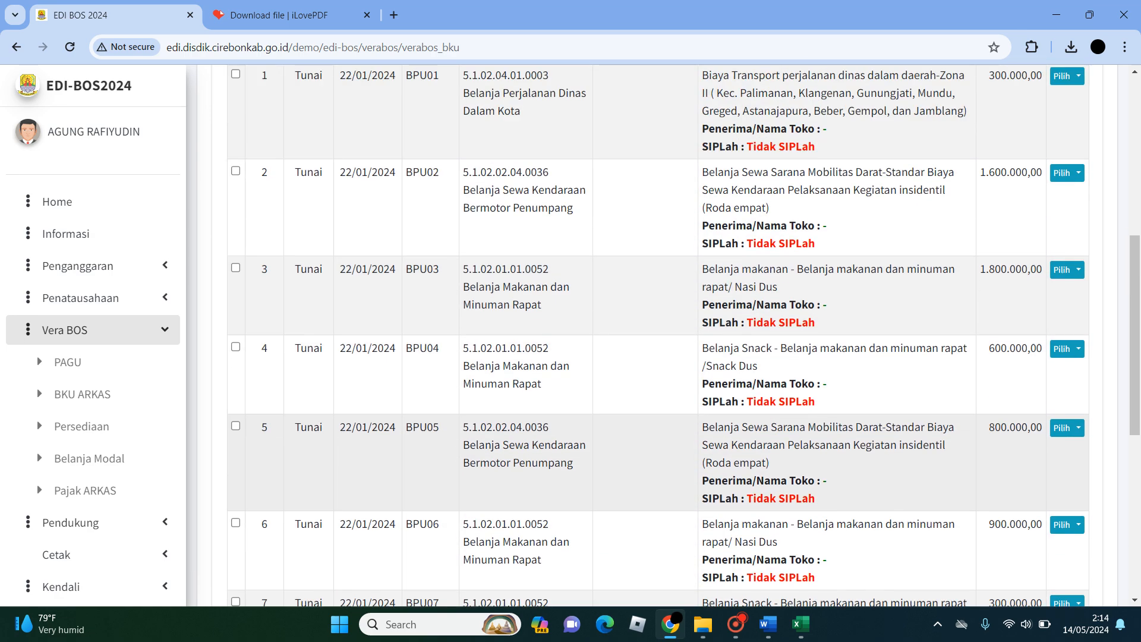
scroll(653, 333, "up", 1)
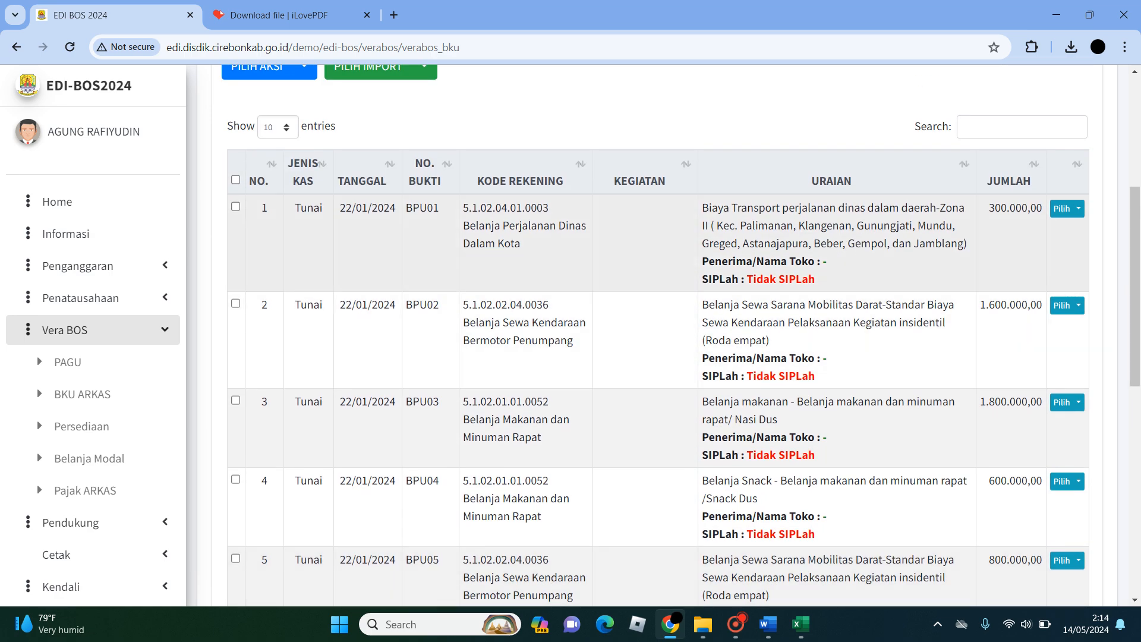
double_click(825, 262)
left_click_drag(747, 278, 815, 279)
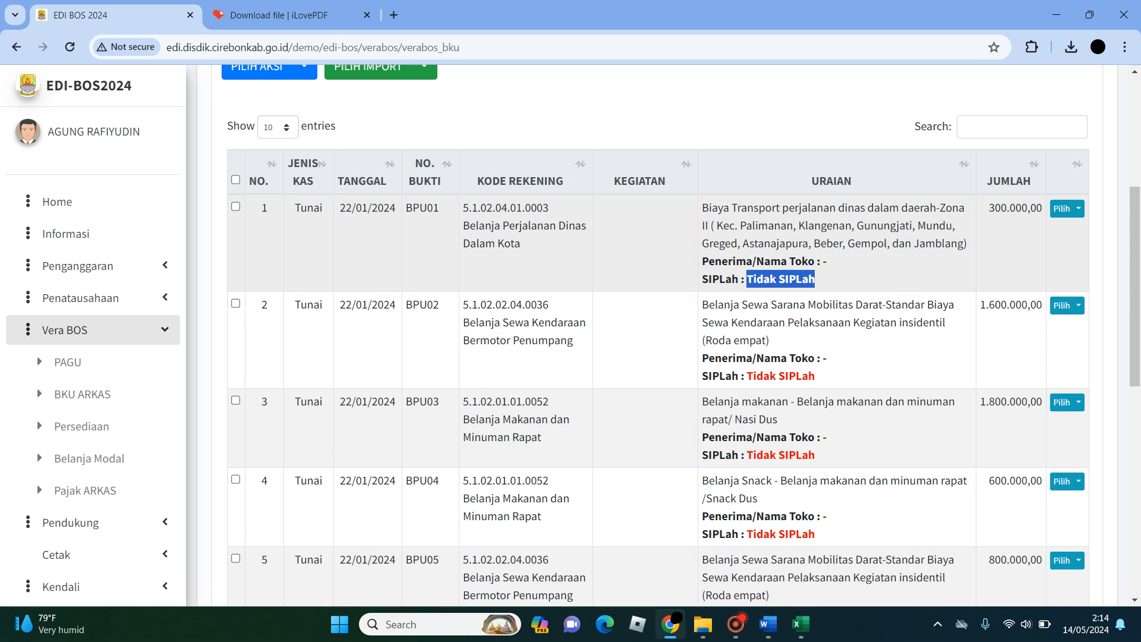
left_click_drag(828, 263, 823, 262)
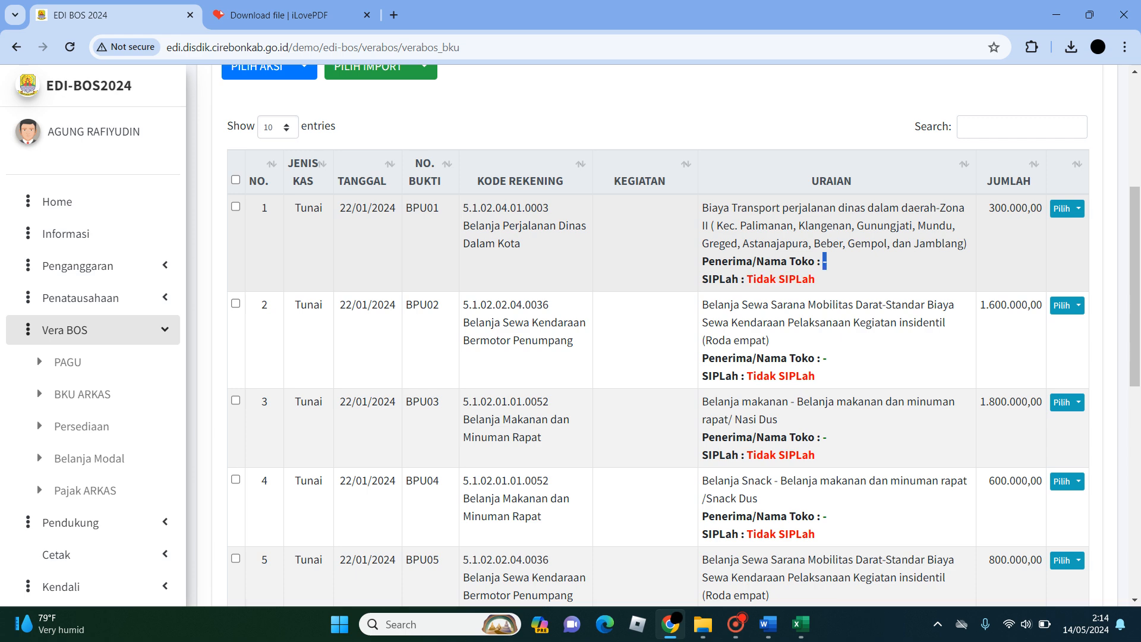
left_click_drag(702, 262, 815, 278)
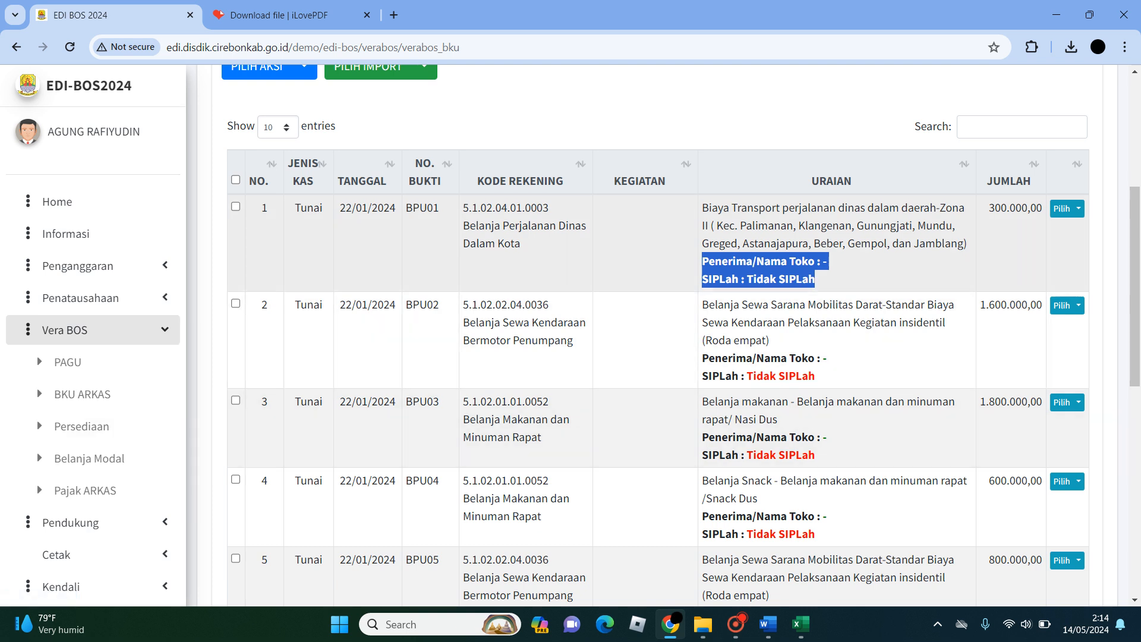
left_click(832, 270)
- Review the imported rows and select the first three, BPU01, BPU02 and BPU03
scroll(833, 270, "down", 7)
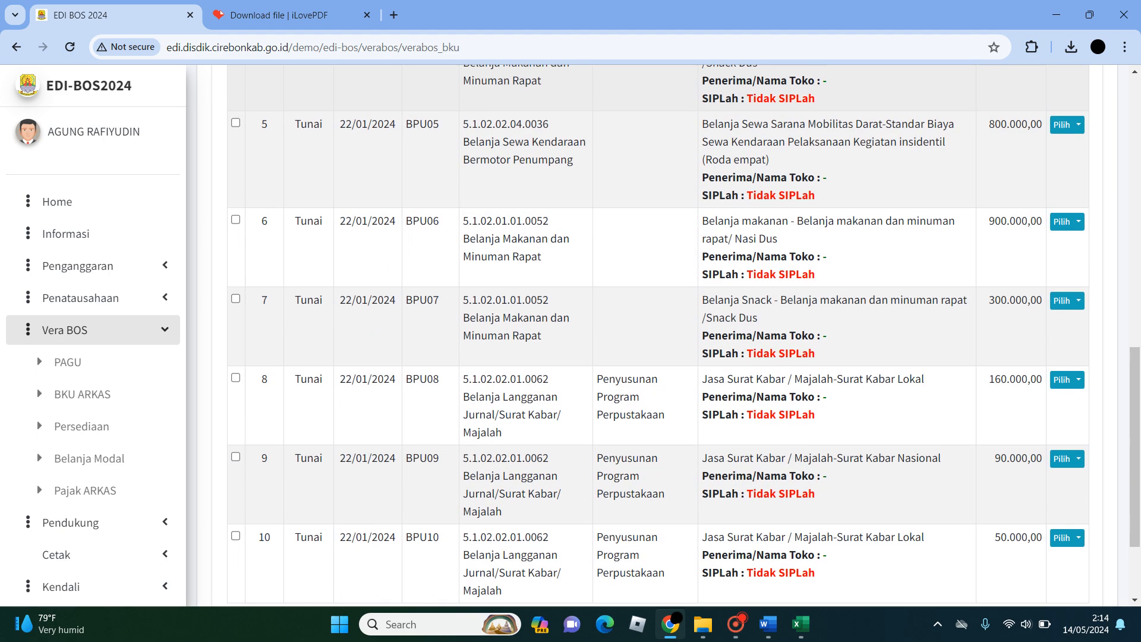
scroll(832, 271, "up", 12)
scroll(664, 336, "down", 3)
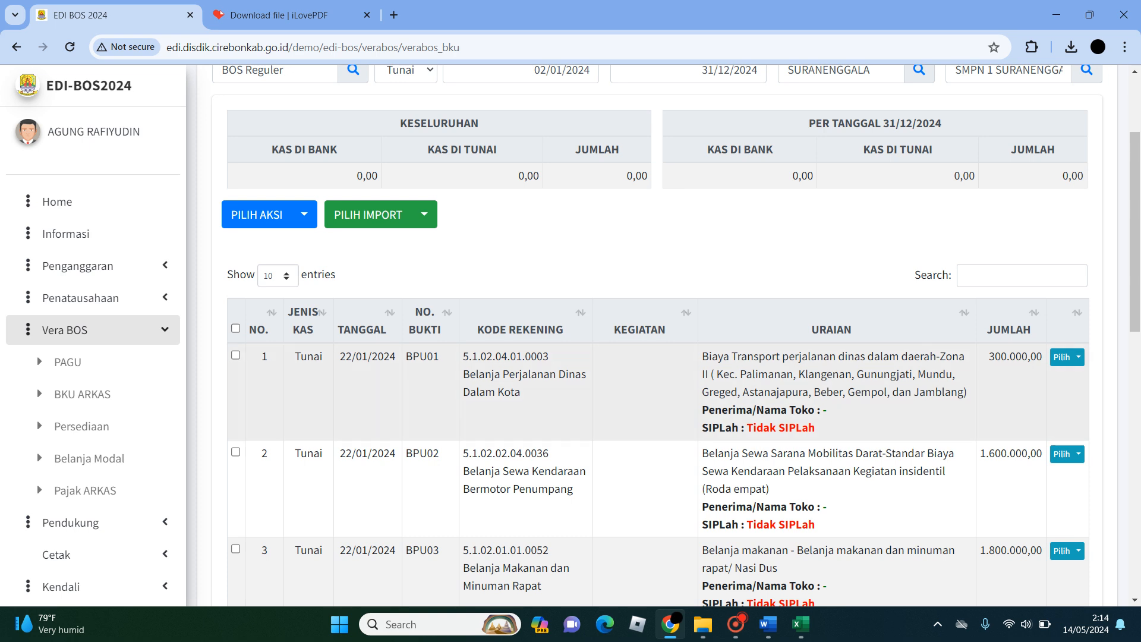
scroll(653, 336, "down", 5)
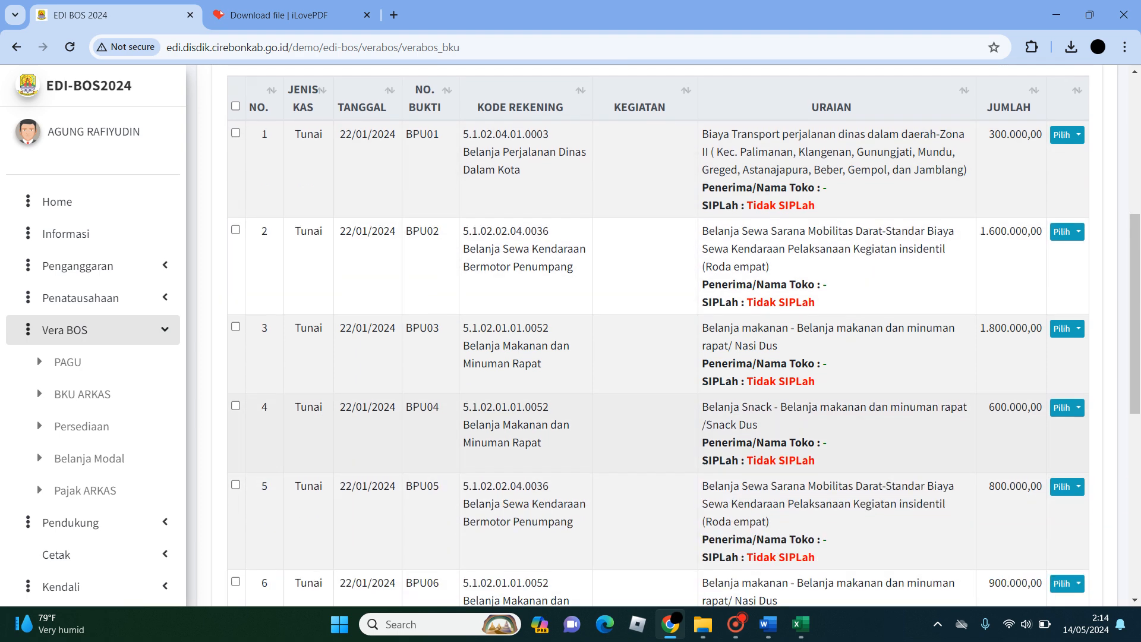
scroll(654, 336, "up", 2)
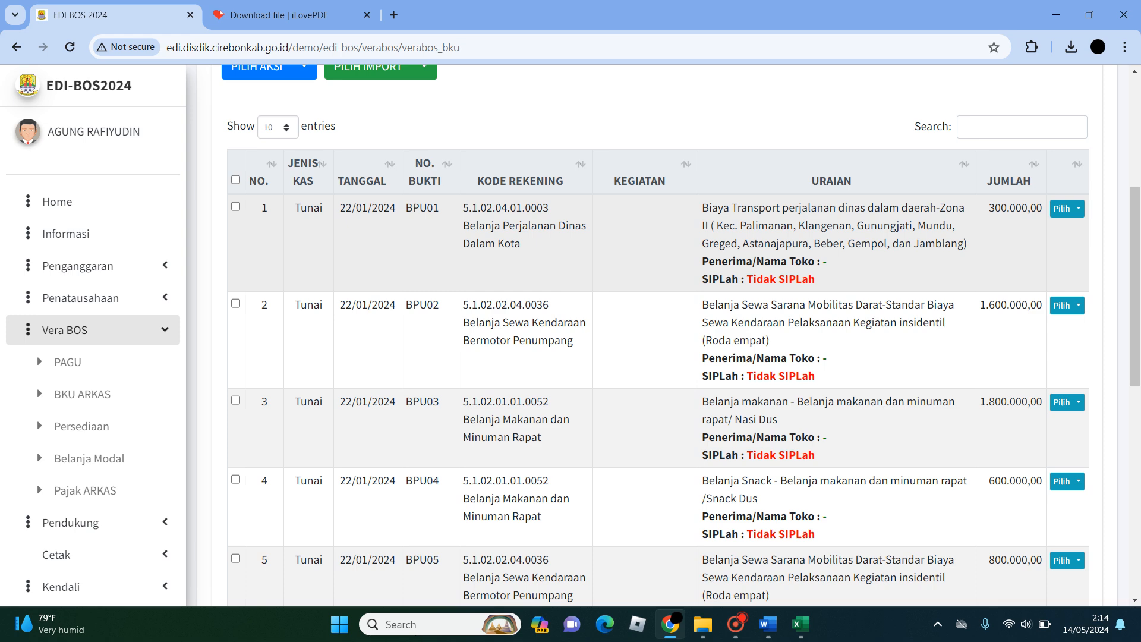
left_click(236, 207)
left_click(236, 304)
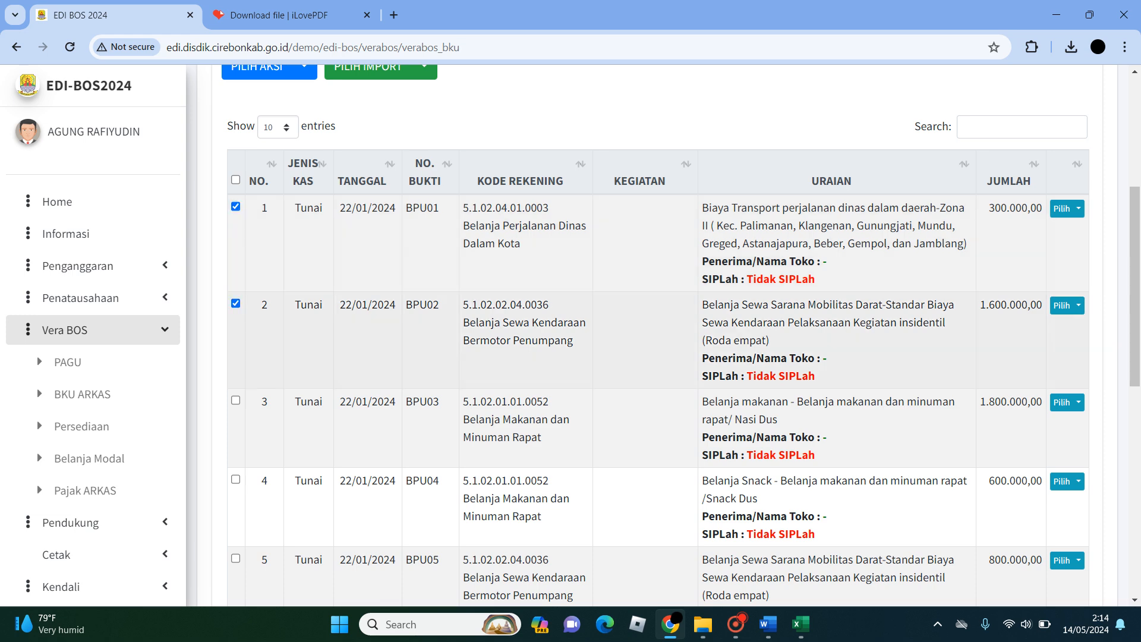
left_click(235, 400)
- View the Hapus confirmation for the three selected rows and close it without deleting them
scroll(236, 400, "up", 5)
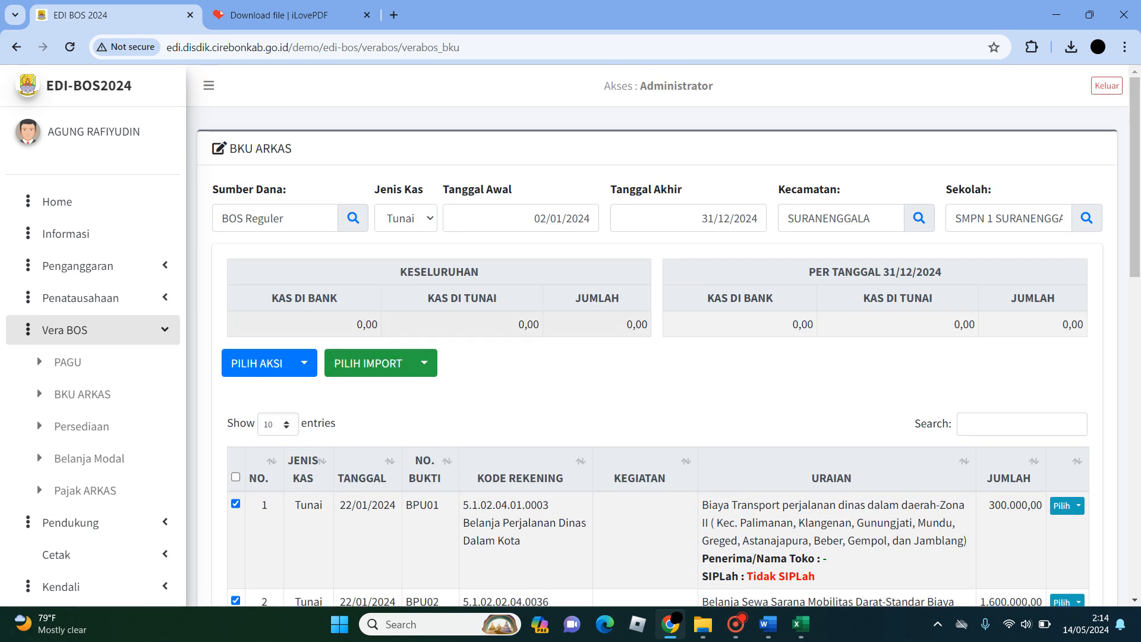
left_click(424, 363)
left_click(424, 363)
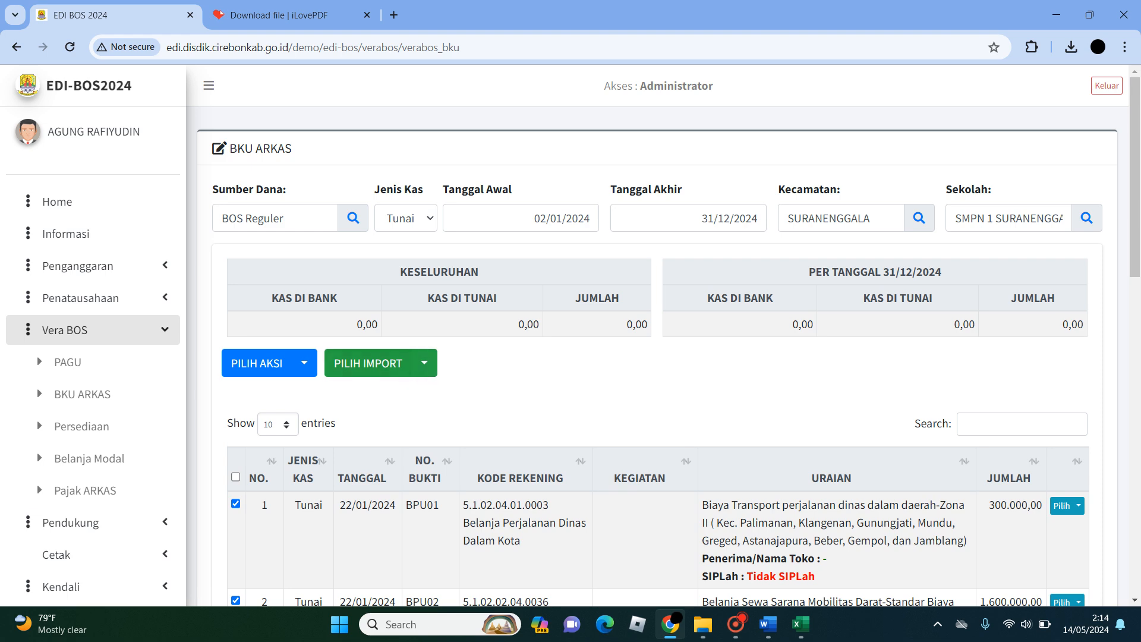
left_click(304, 363)
left_click(328, 397)
scroll(595, 297, "down", 1)
scroll(594, 297, "up", 1)
left_click(303, 363)
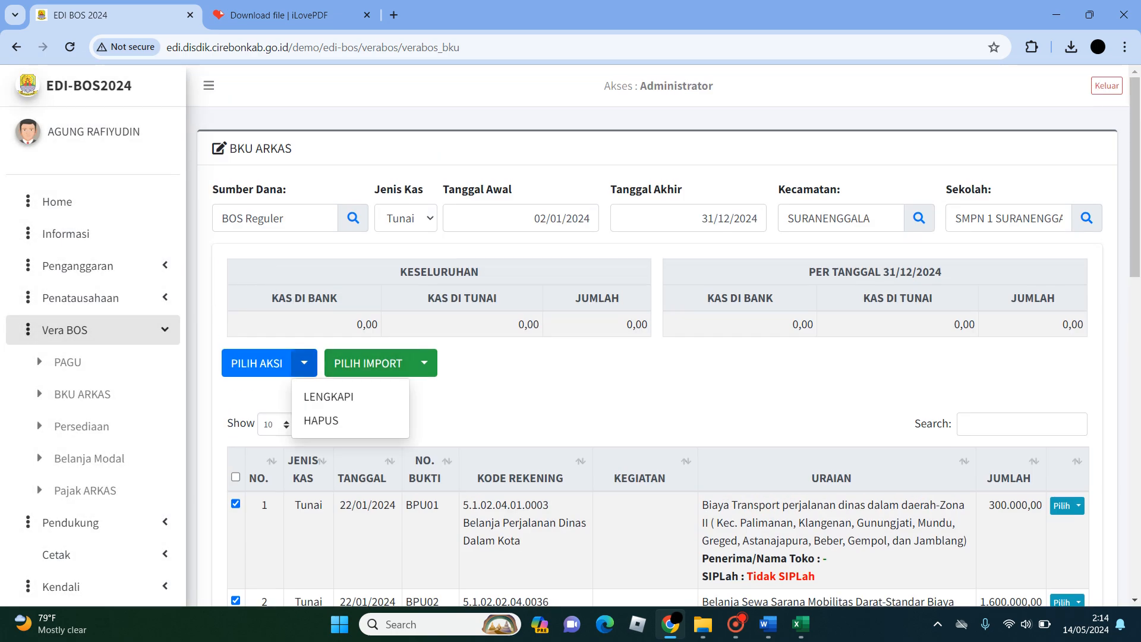
scroll(654, 356, "down", 4)
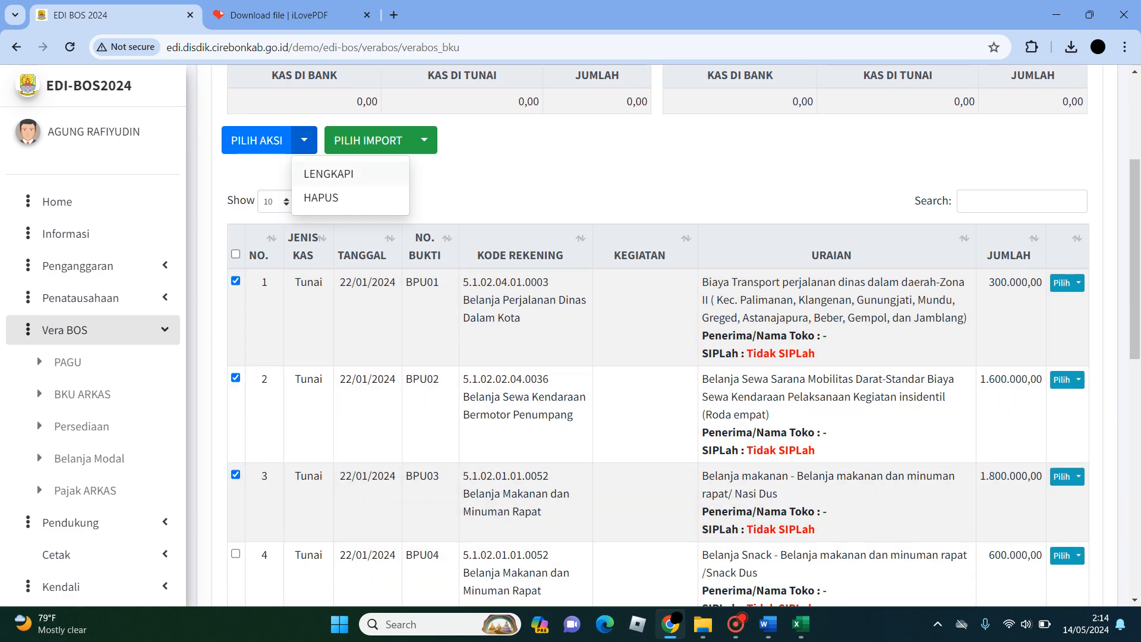
scroll(654, 357, "down", 1)
left_click(321, 123)
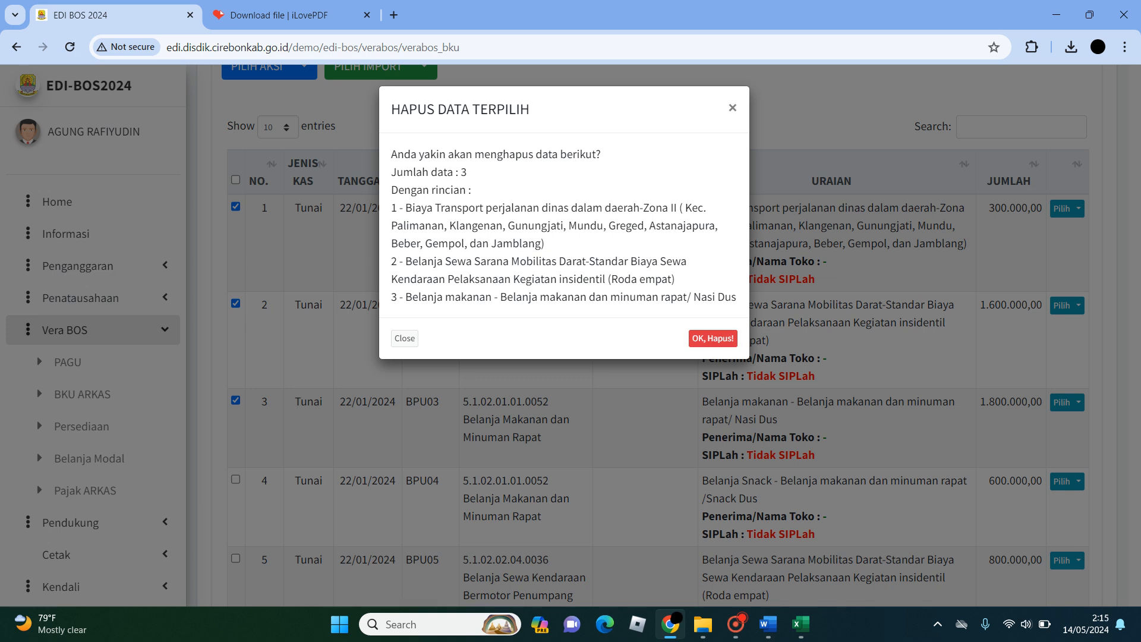
left_click(732, 107)
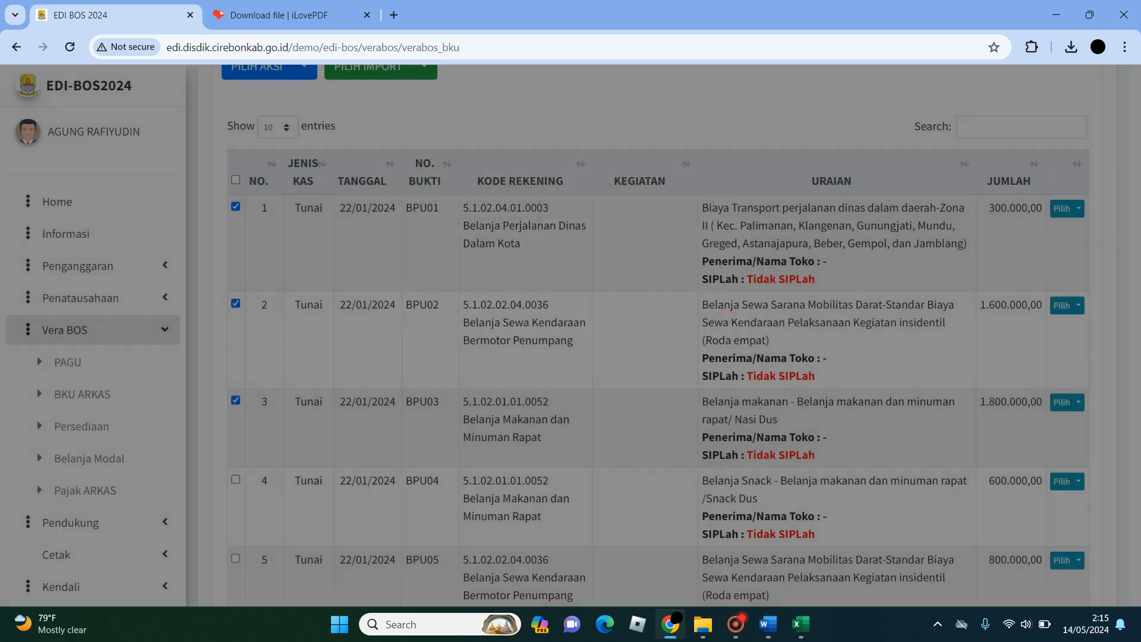
- Complete the three selected BKU rows with recipient name TOKO UJUNG SIPLAH, mark them as SIPLah, and save
scroll(571, 321, "up", 3)
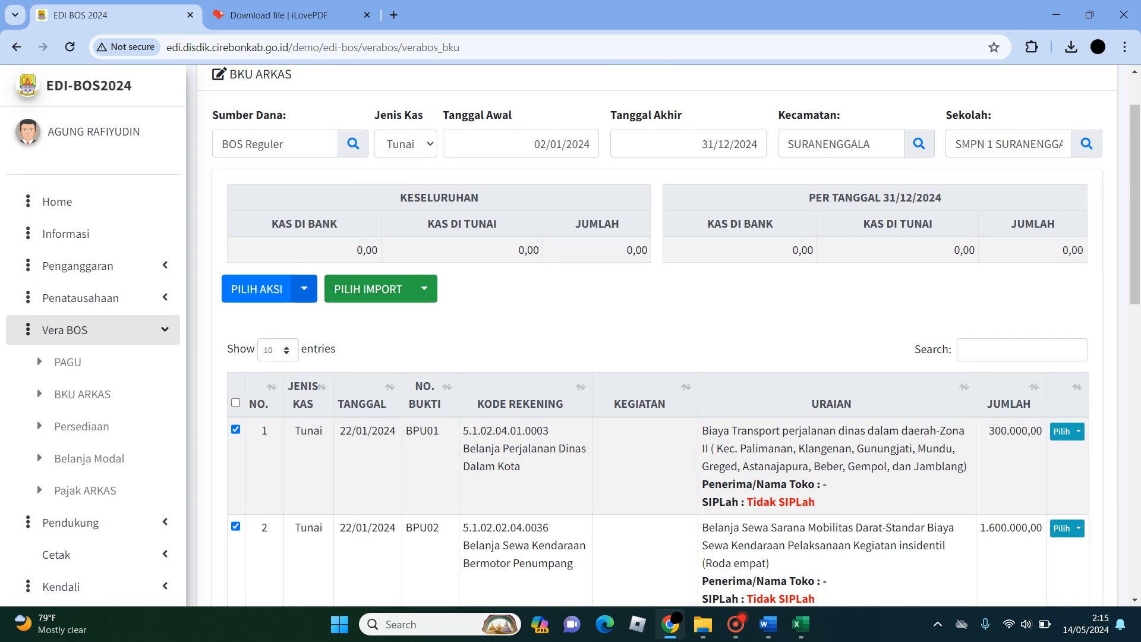
left_click(303, 289)
left_click(318, 321)
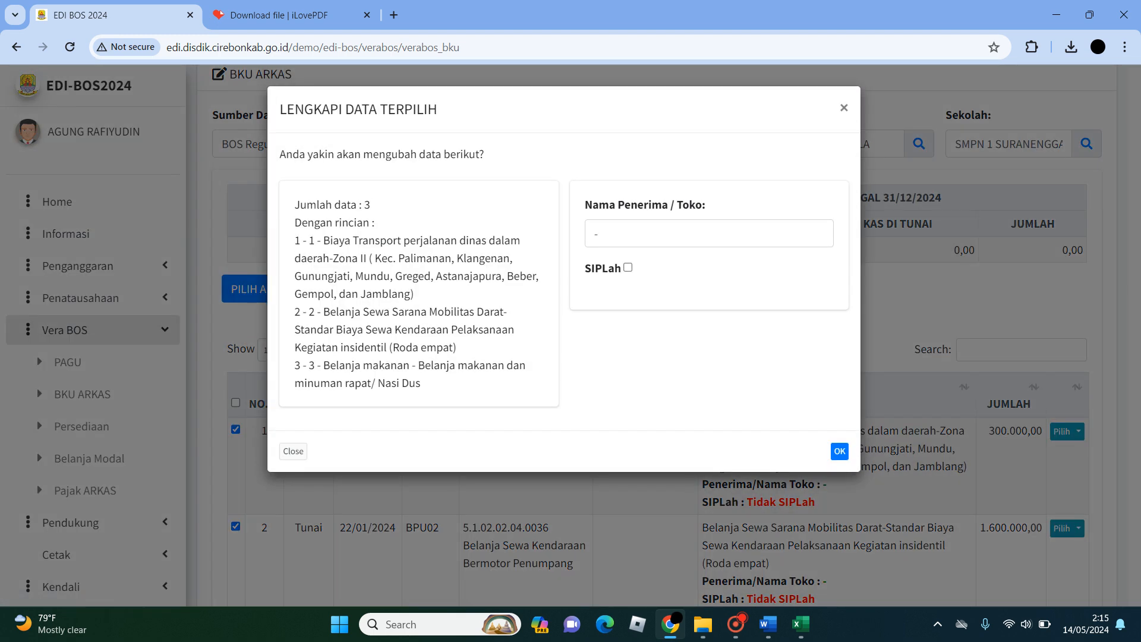
left_click(599, 234)
key("BackSpace")
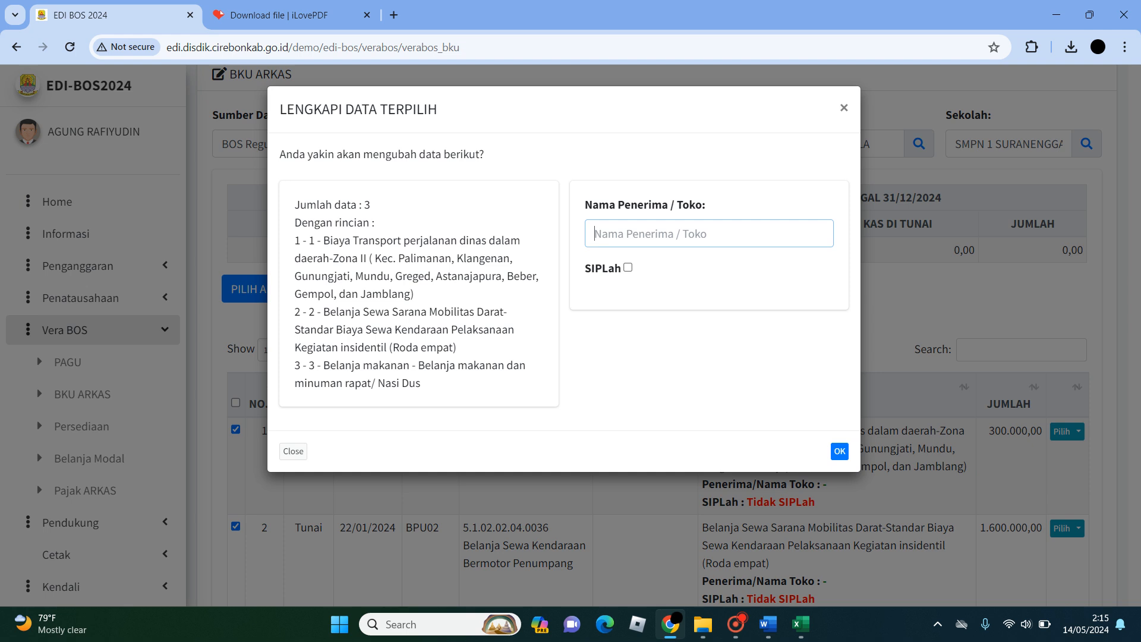
type("TOKO UJUNG")
left_click(628, 267)
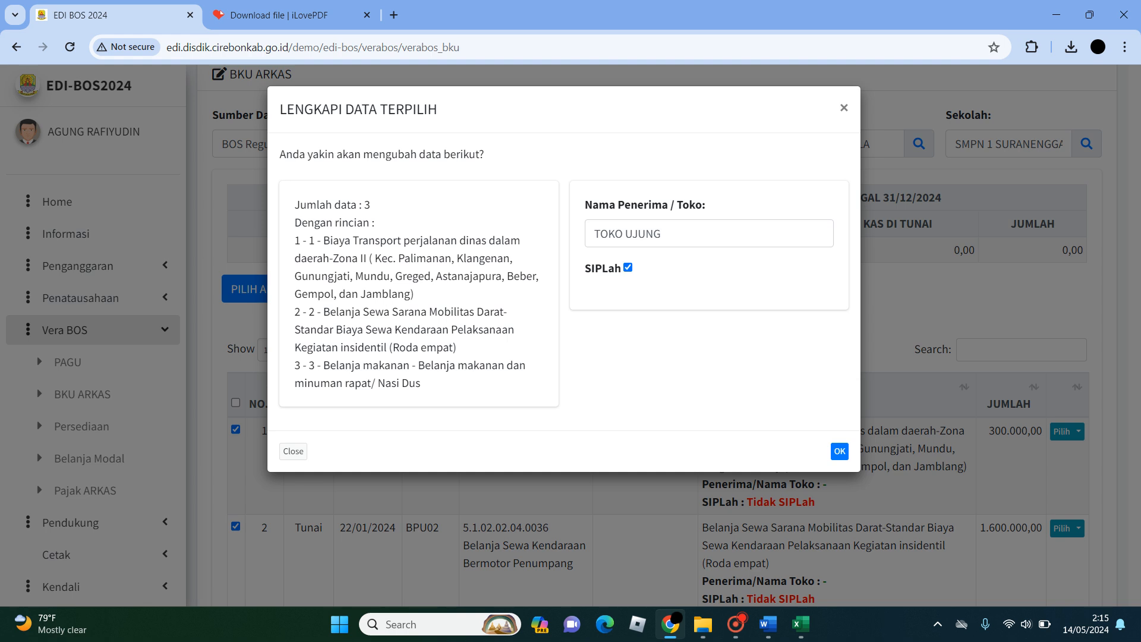
left_click(662, 233)
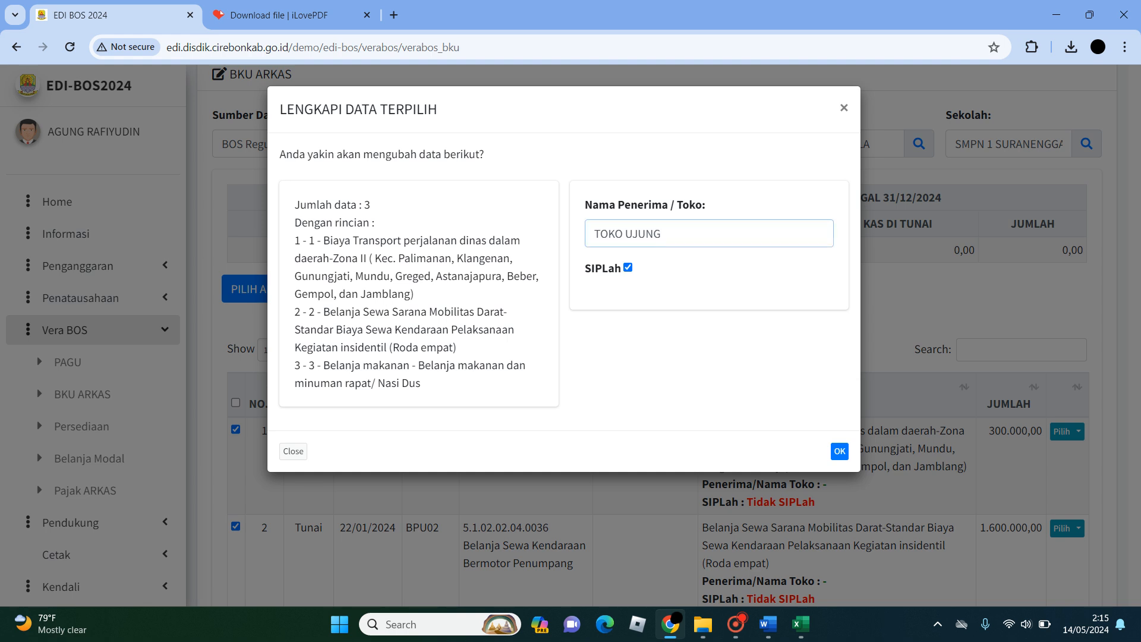
type("SIPLAH")
left_click(839, 451)
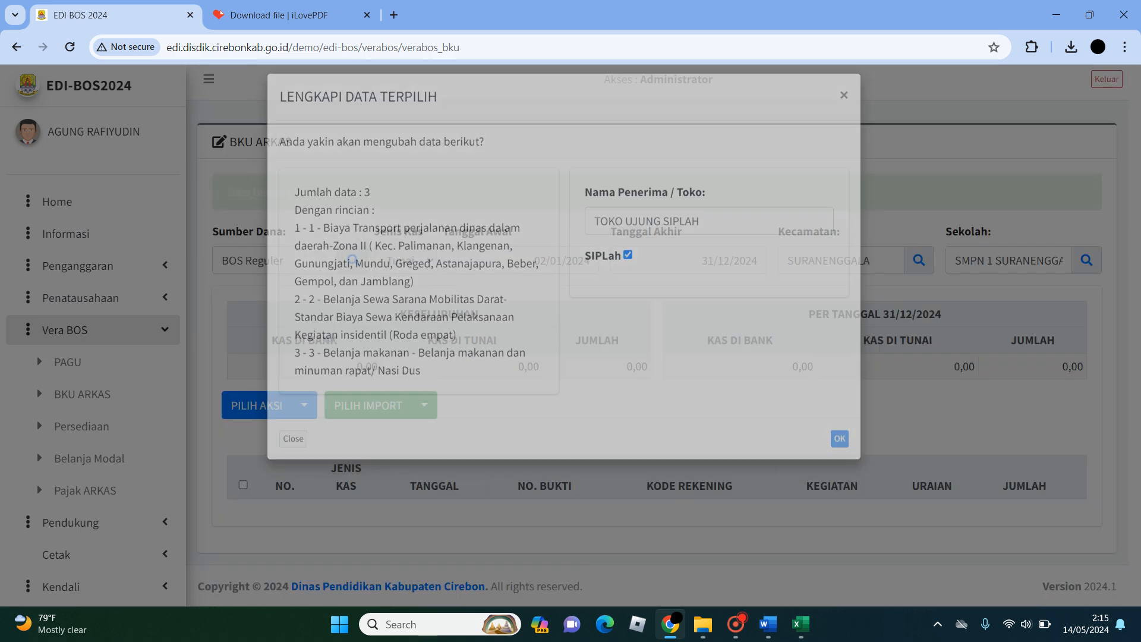
- Review the updated BKU rows and highlight the Penerima/Nama Toko and SIPLah values of row BPU01
scroll(654, 357, "down", 3)
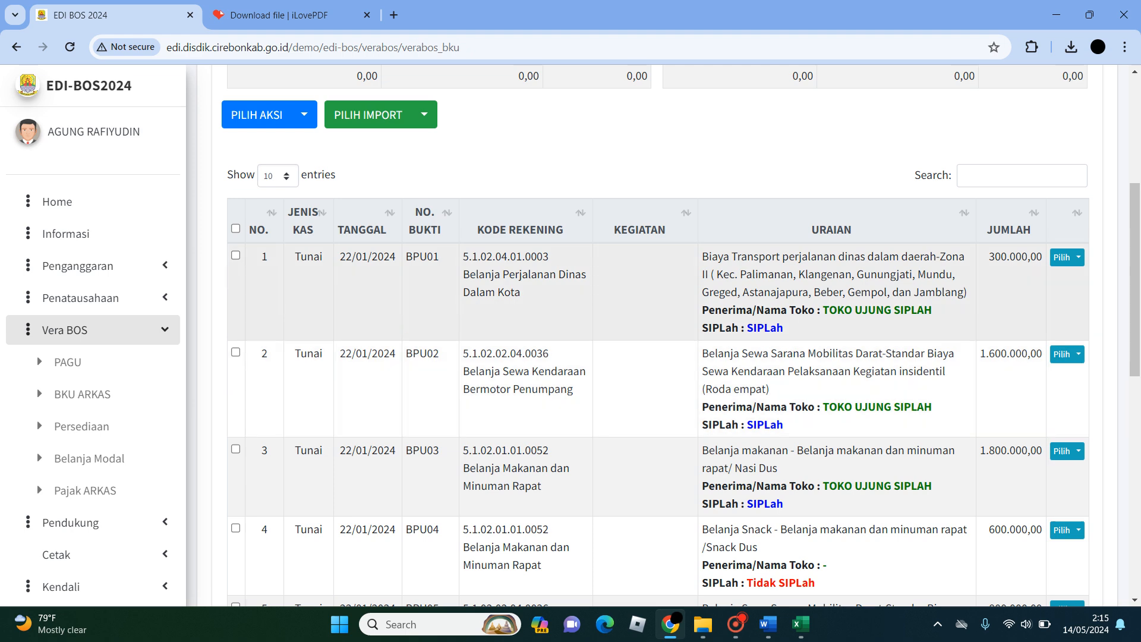
left_click_drag(821, 310, 932, 310)
scroll(654, 356, "down", 1)
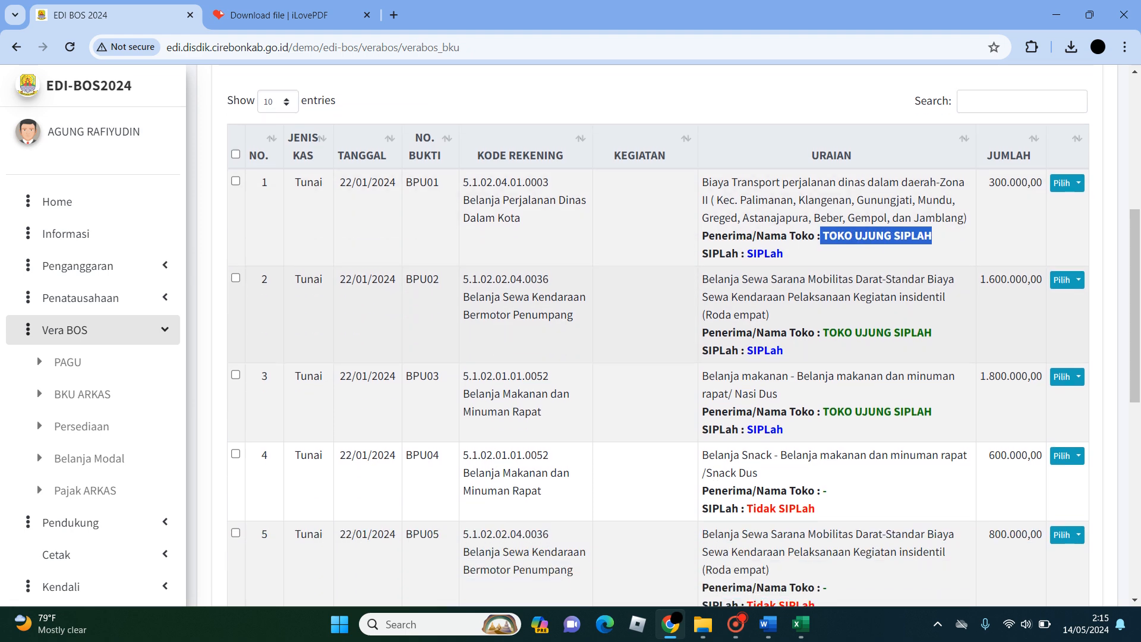
double_click(765, 254)
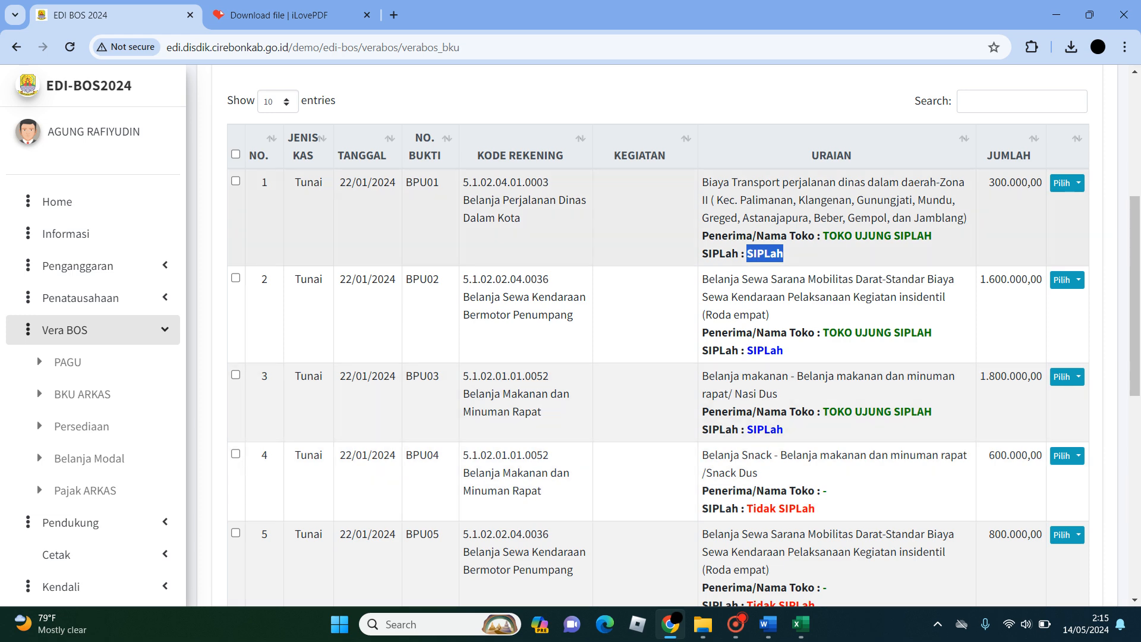
left_click(814, 254)
left_click_drag(823, 236, 932, 236)
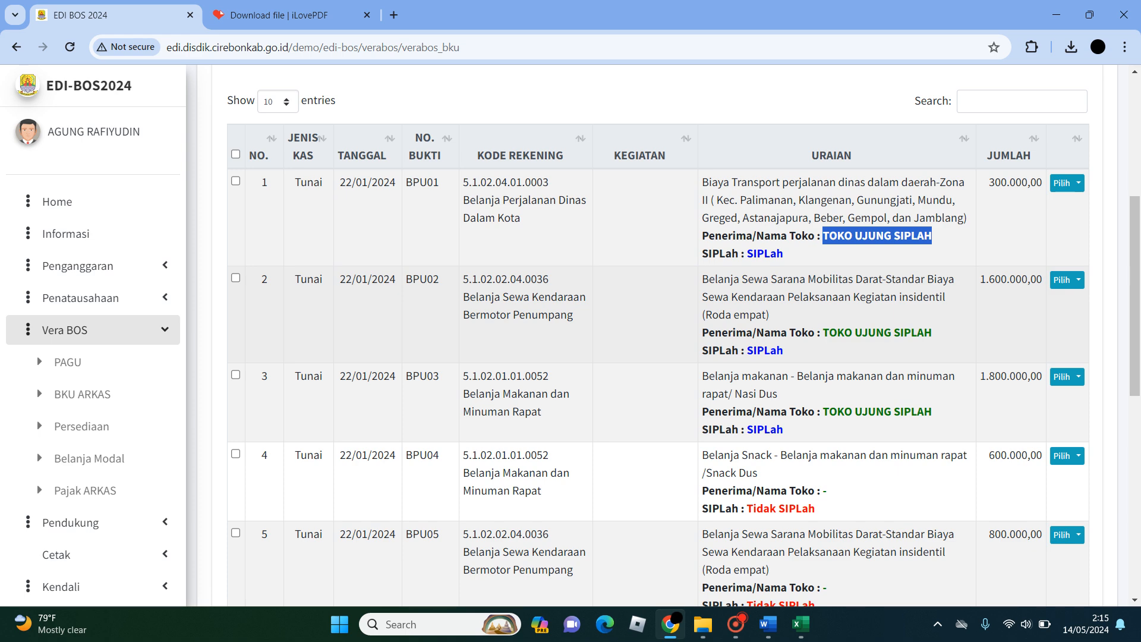
- Open the Persediaan page of Vera BOS and choose kecamatan SURANENGGALA and school SMPN 1 SURANENGGALA
scroll(654, 333, "up", 5)
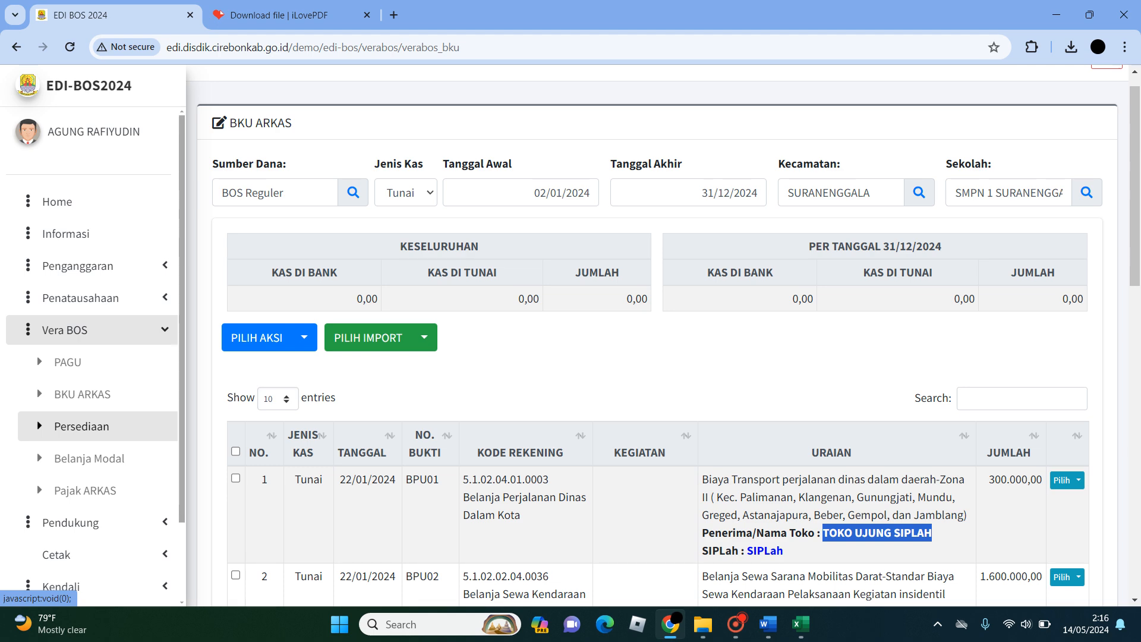
left_click(82, 426)
left_click(906, 218)
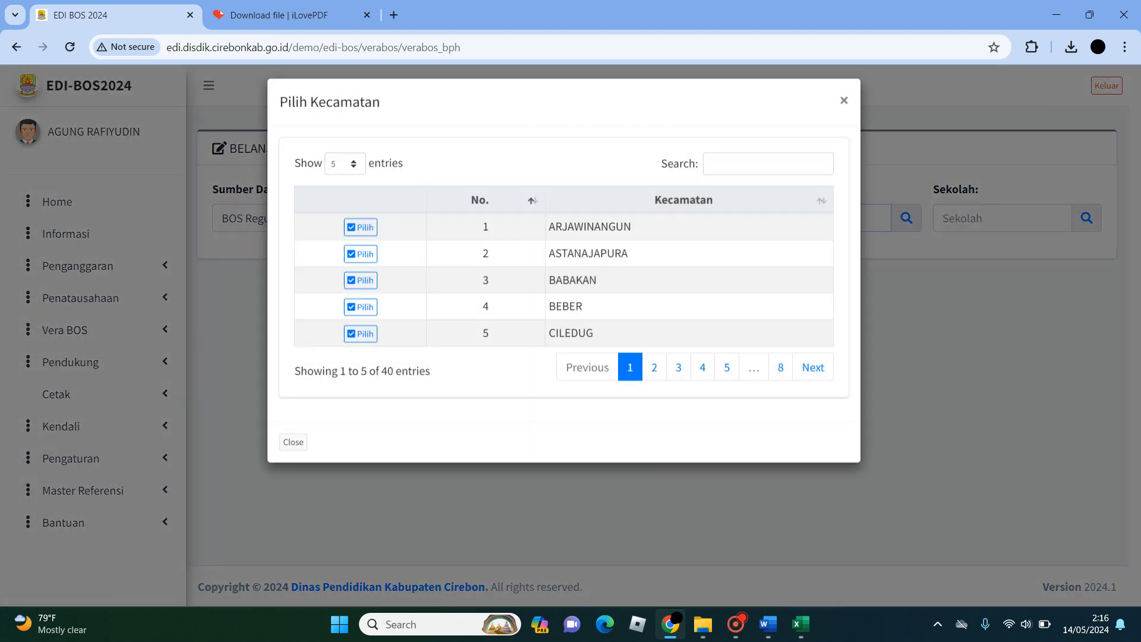
left_click(780, 374)
left_click(756, 375)
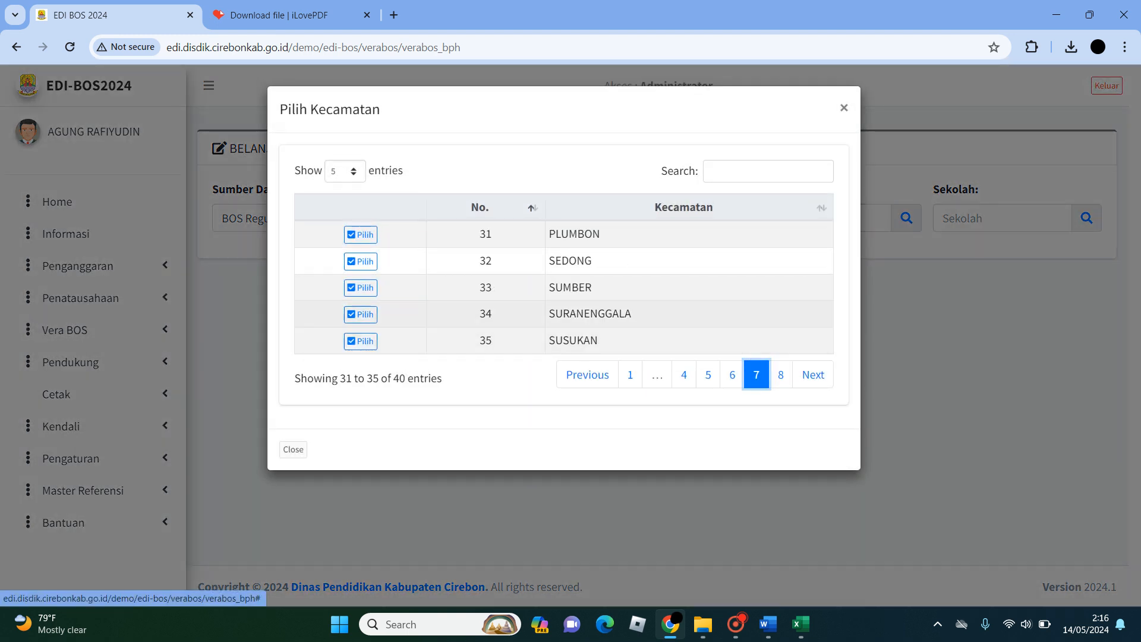
left_click(360, 313)
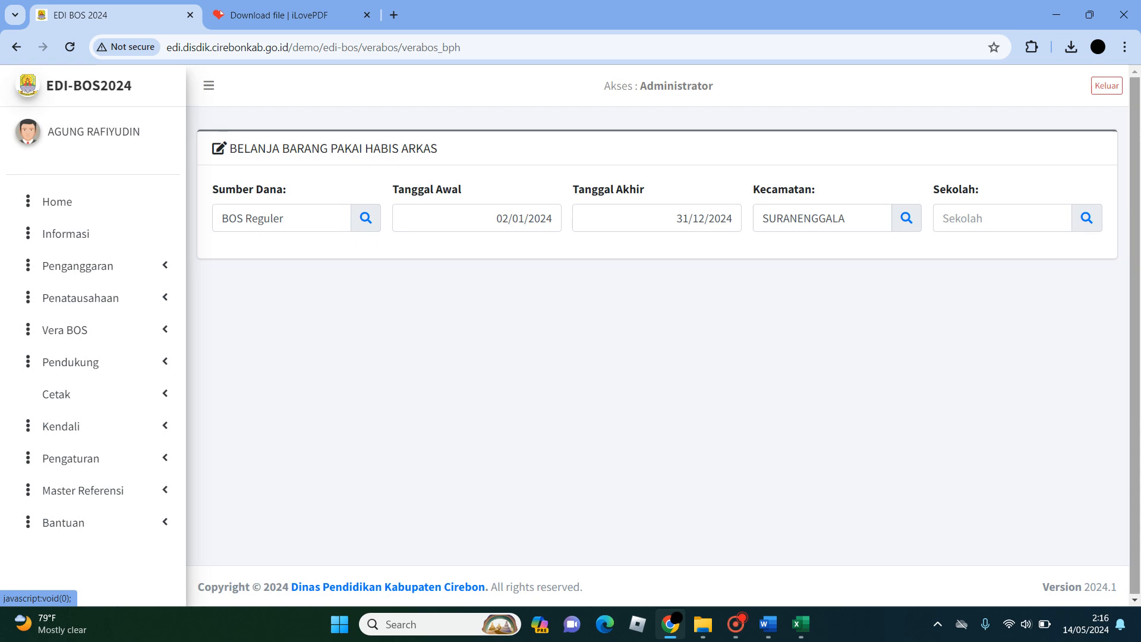
left_click(1002, 218)
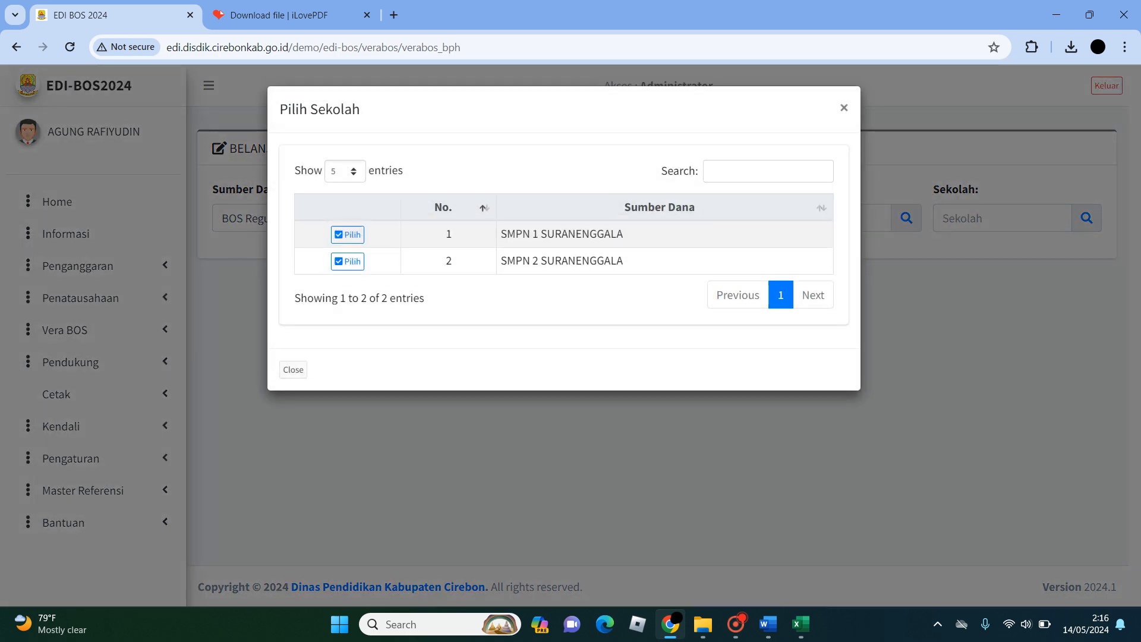
left_click(348, 234)
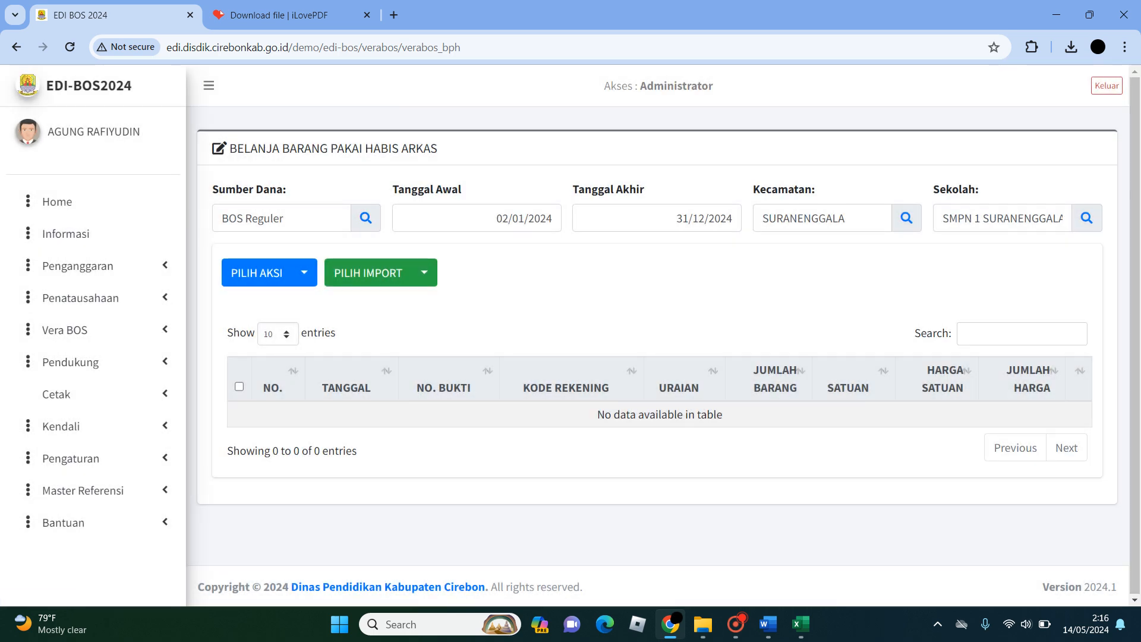
- Import the file import-bph.xlsx as Barang Pakai Habis ARKAS data
left_click(423, 272)
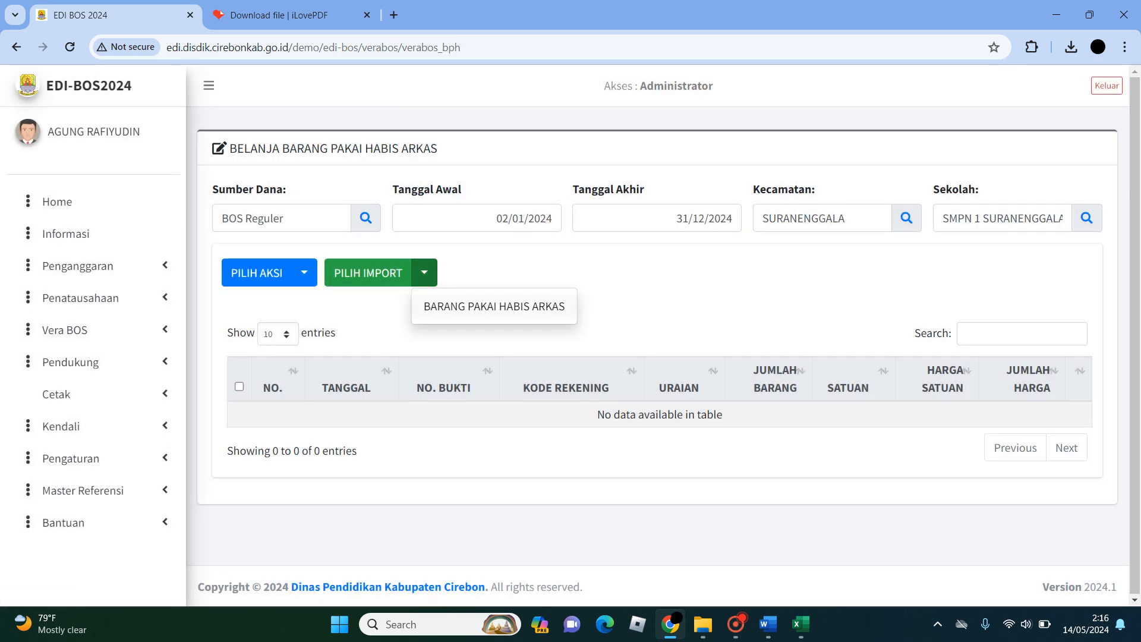
left_click(493, 306)
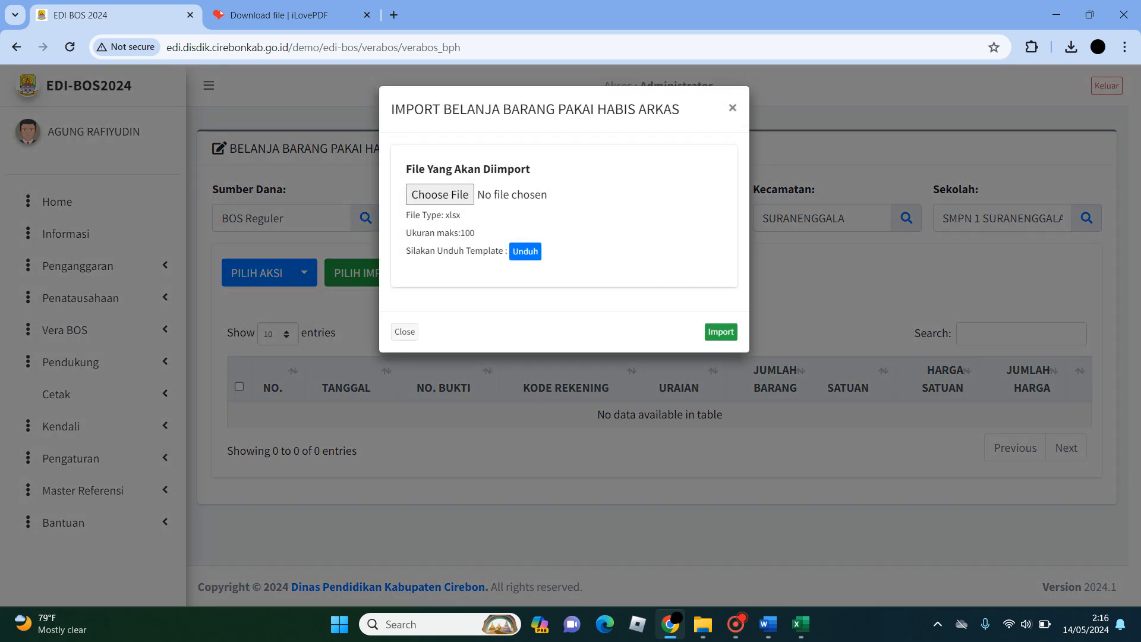
left_click(440, 195)
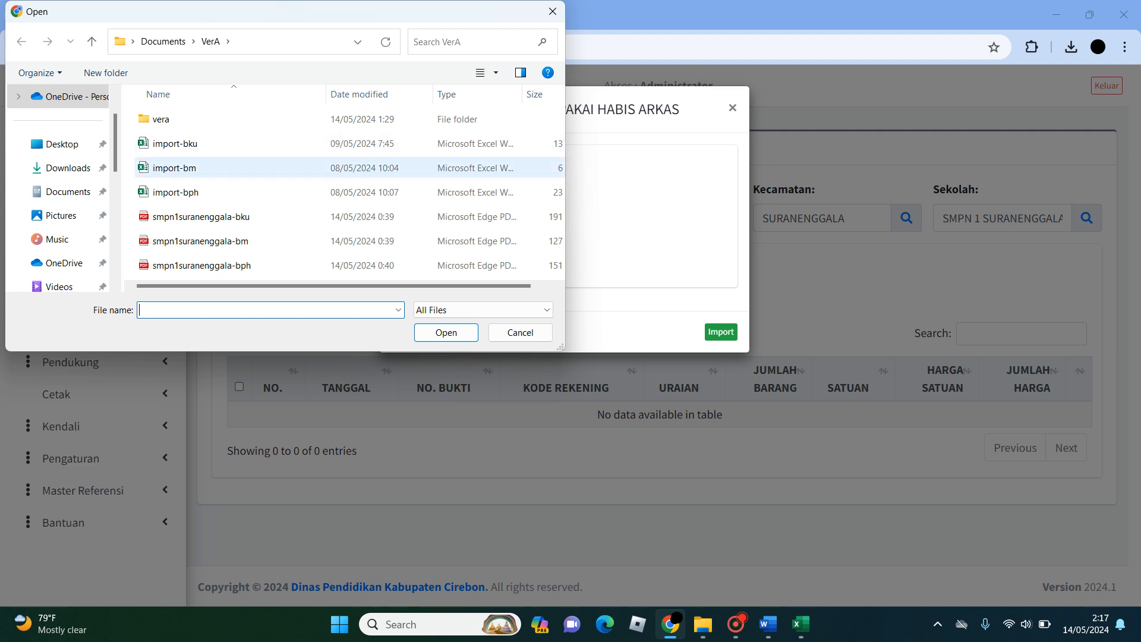
left_click(176, 192)
left_click(446, 332)
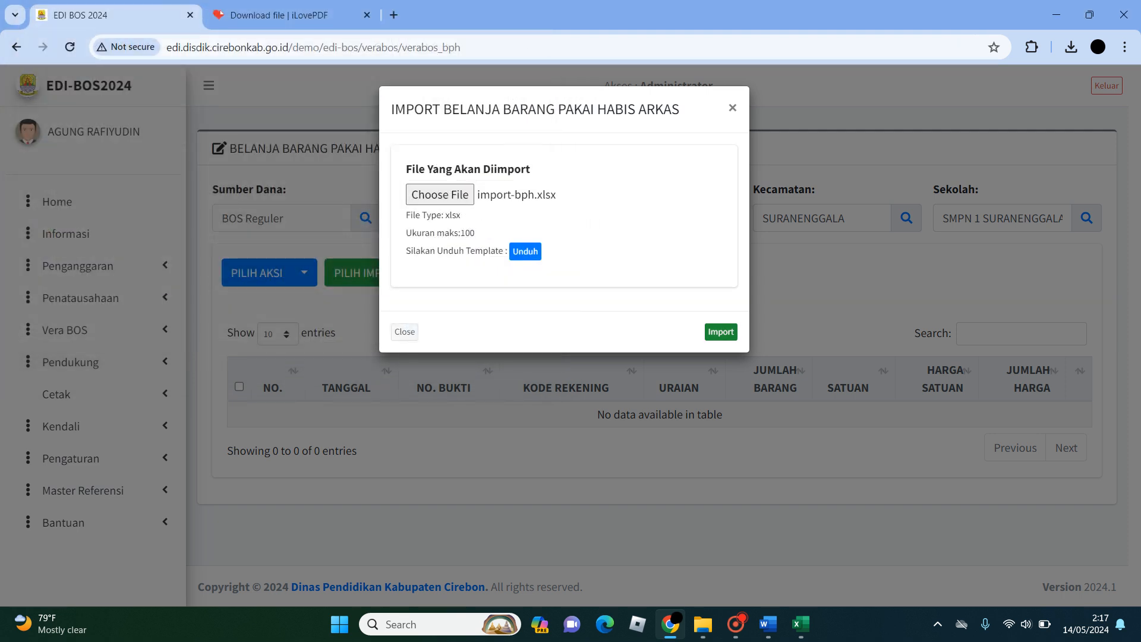
left_click(721, 332)
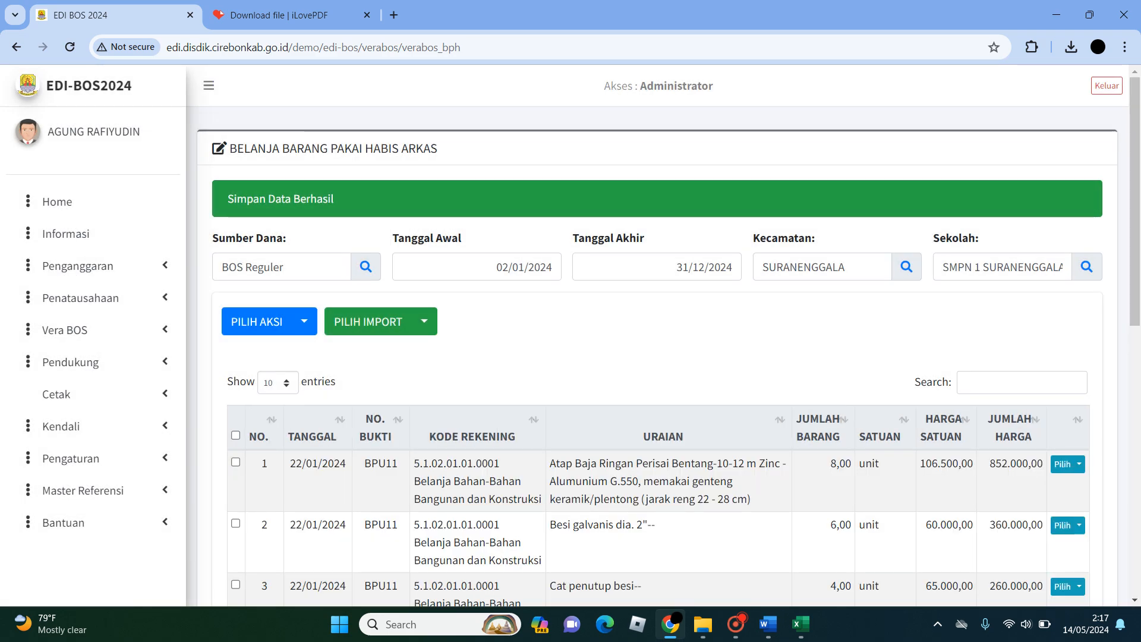
- Look through the imported Barang Pakai Habis rows and check the actions available for the table and for the first row
scroll(654, 357, "down", 4)
scroll(653, 356, "up", 1)
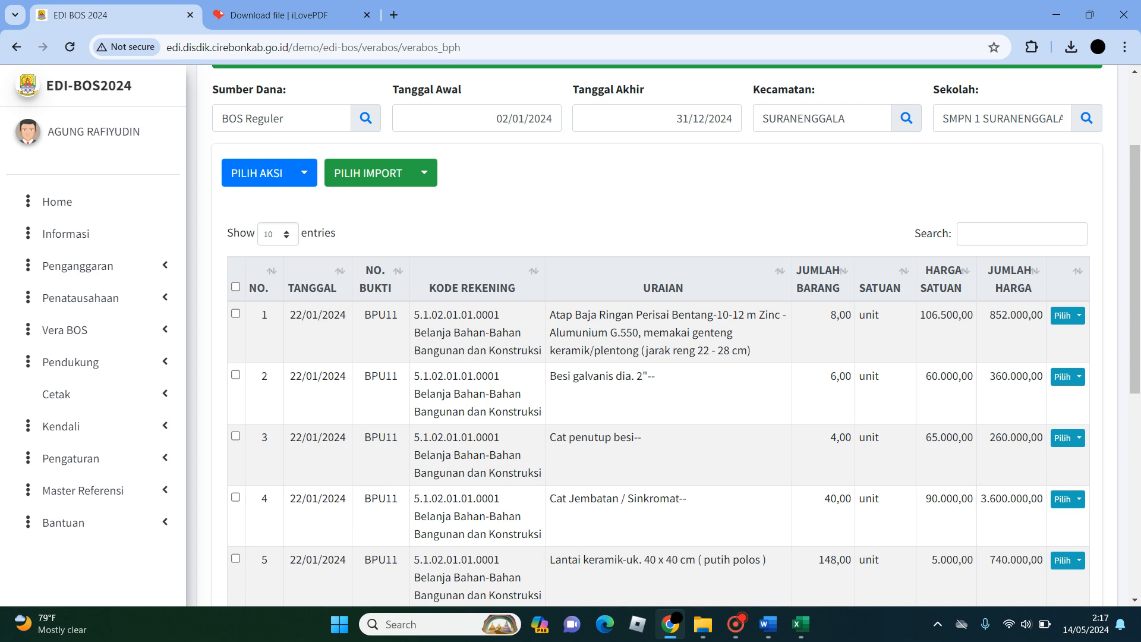
left_click(305, 173)
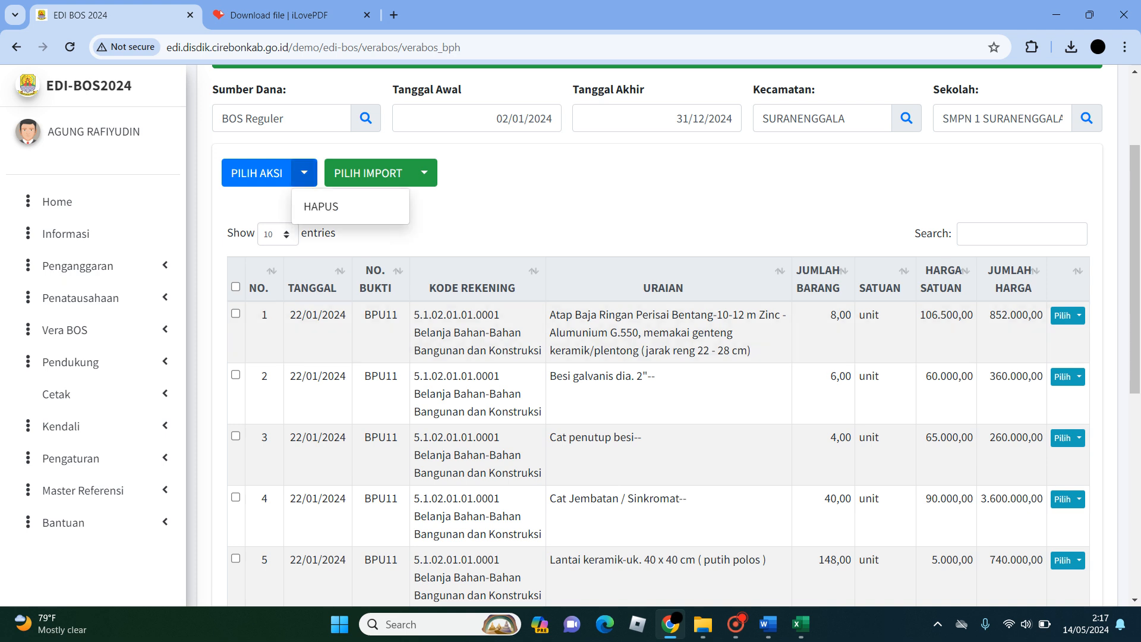
left_click(535, 199)
left_click(1079, 316)
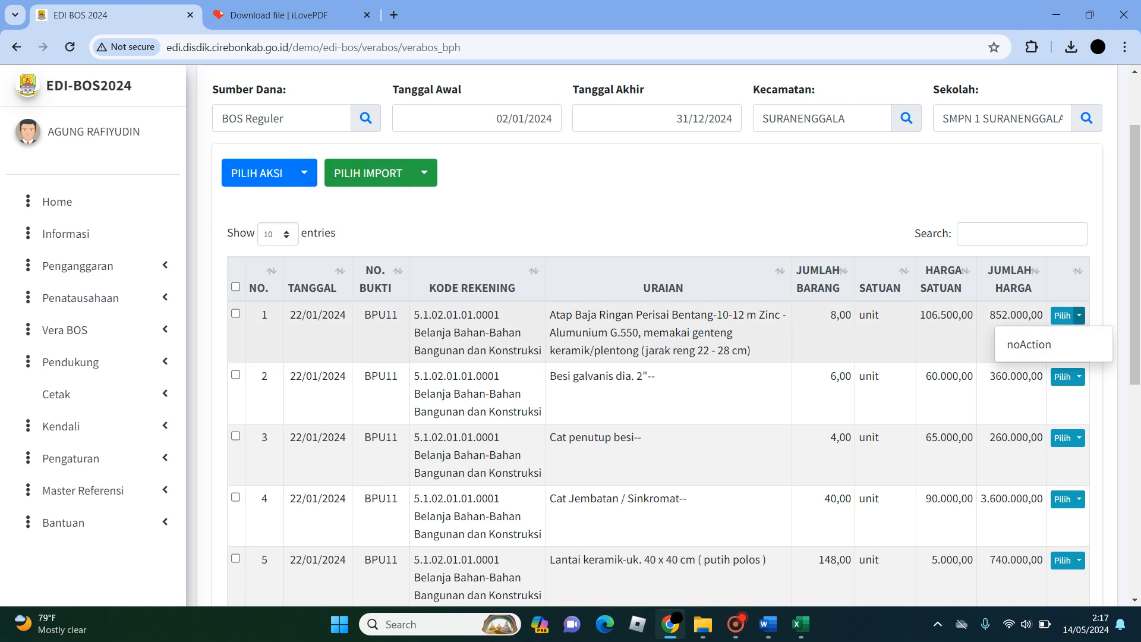
left_click(1079, 316)
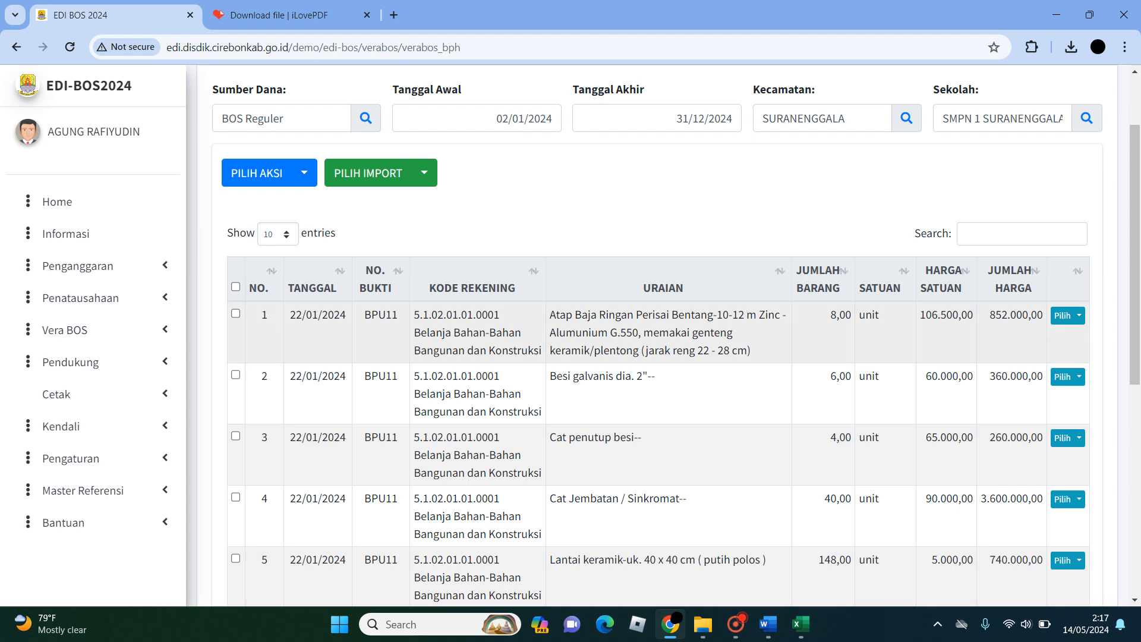
scroll(658, 356, "down", 3)
scroll(658, 356, "up", 5)
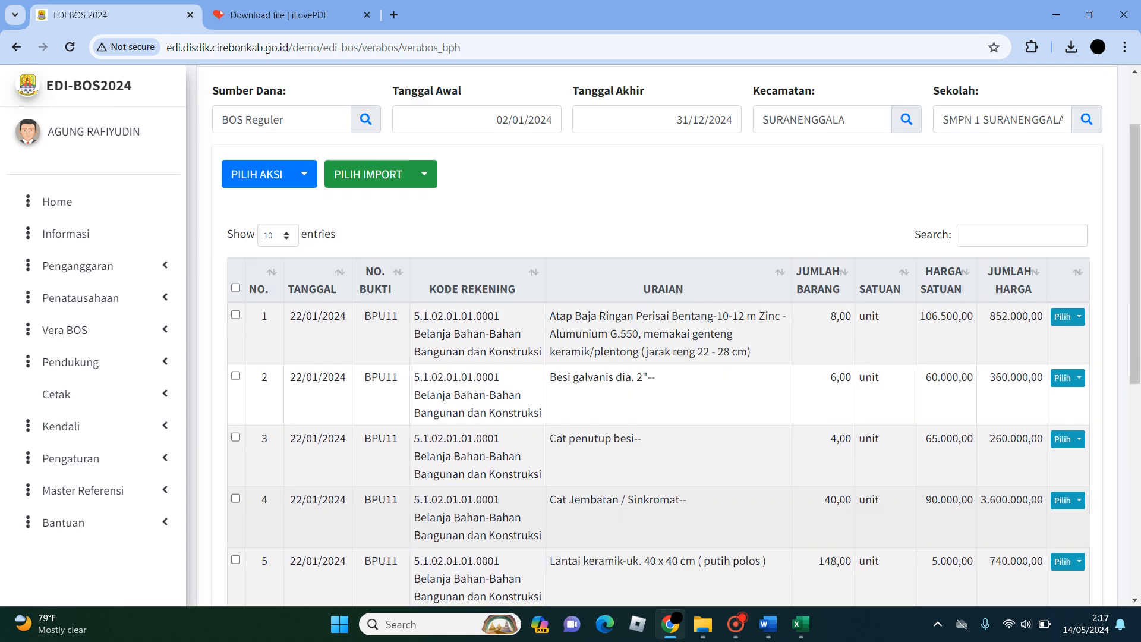
- Open the Belanja Modal page of Vera BOS and choose kecamatan SURANENGGALA and school SMPN 1 SURANENGGALA
left_click(65, 329)
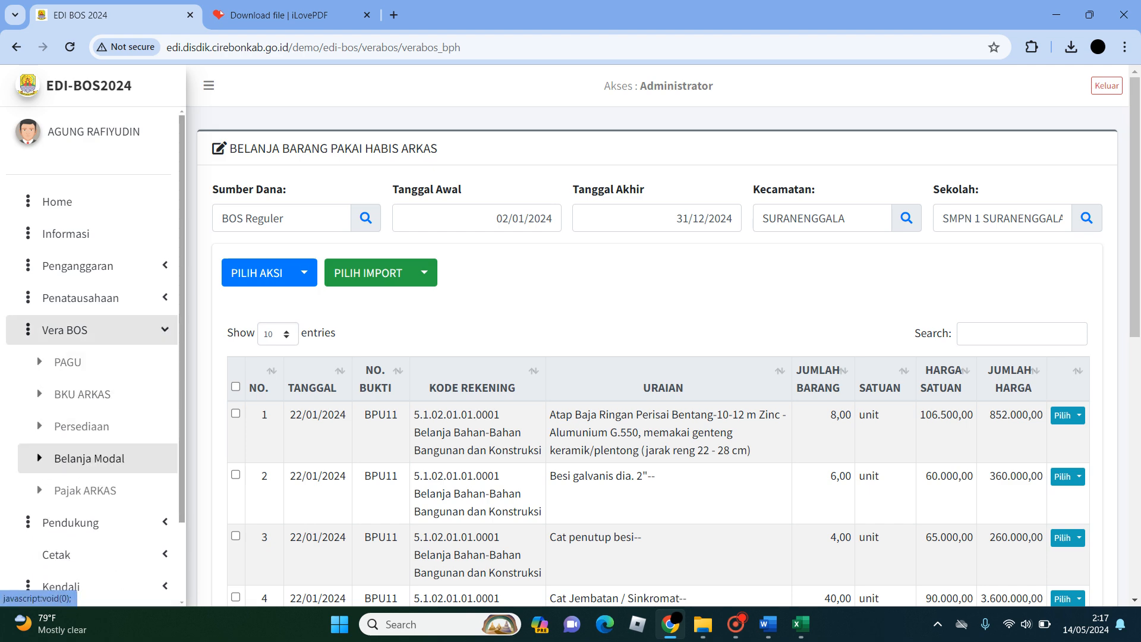
left_click(89, 459)
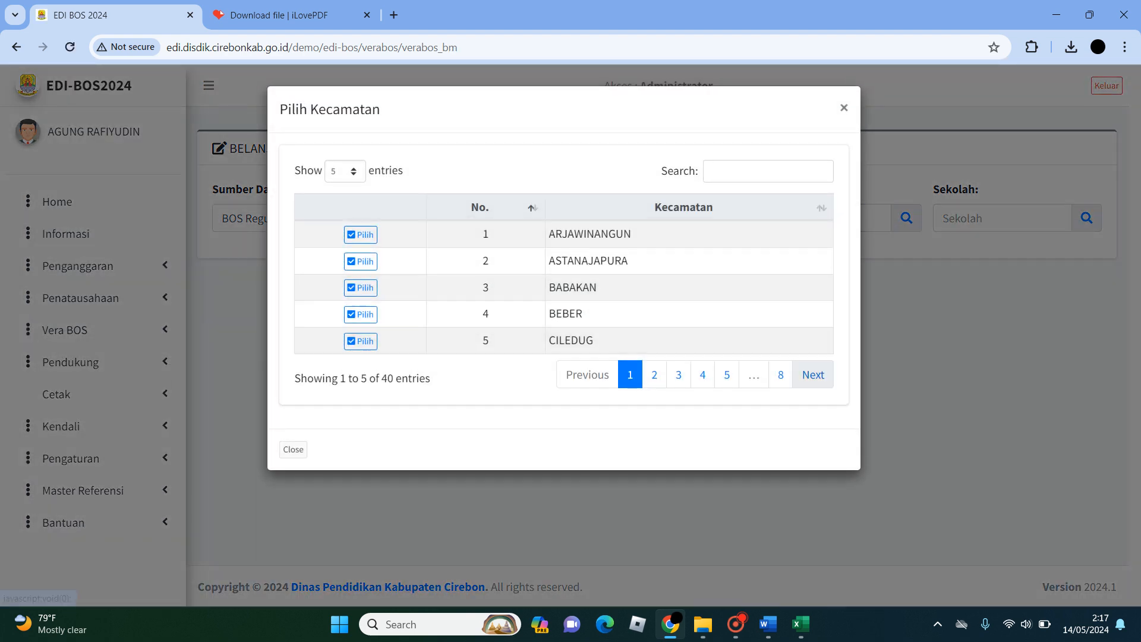
left_click(780, 374)
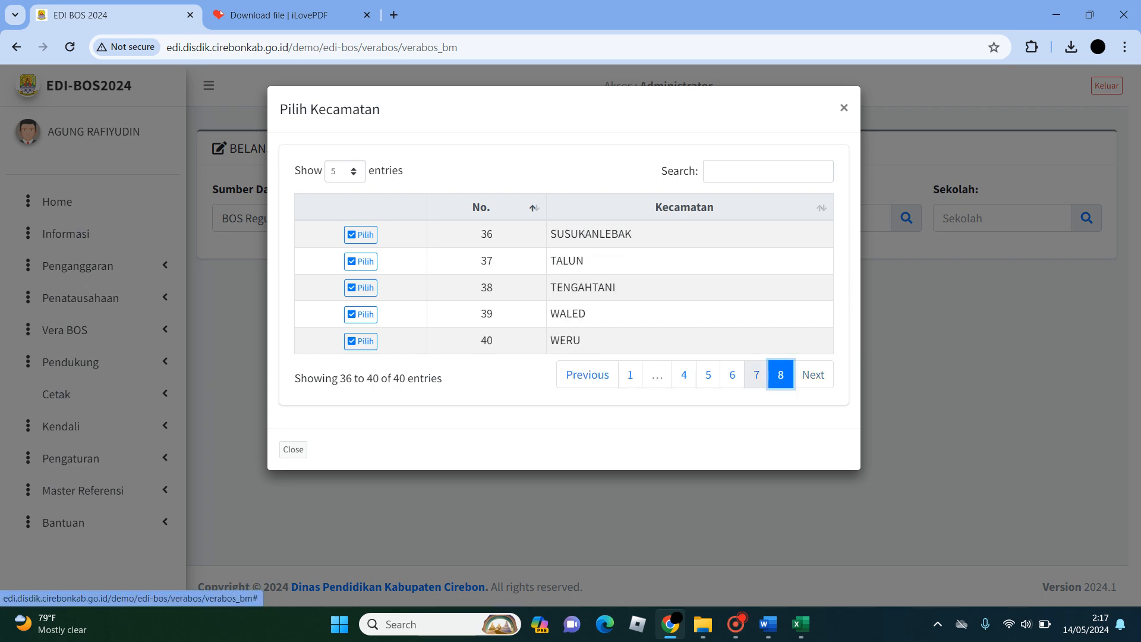
left_click(756, 374)
left_click(360, 315)
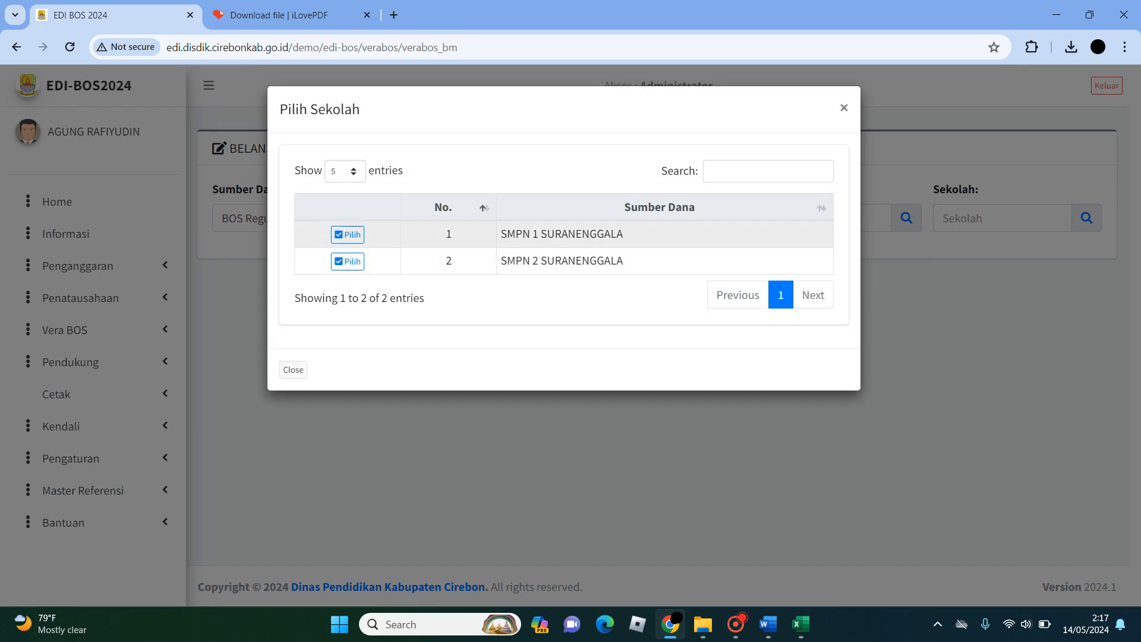
left_click(347, 234)
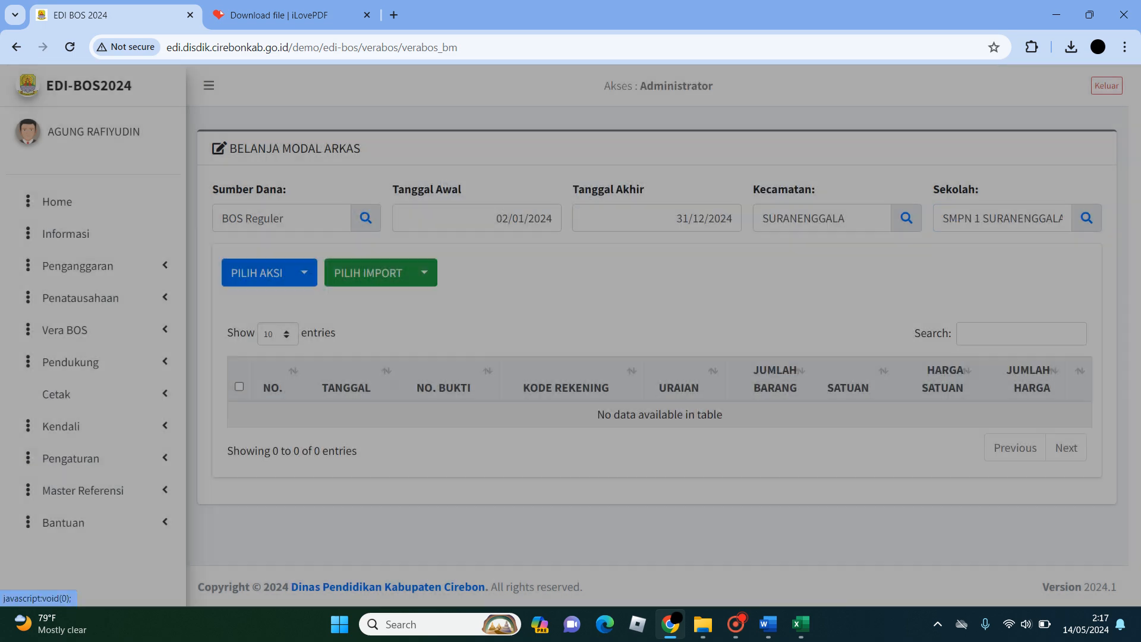
- Import the file import-bm from the VerA folder as Belanja Modal ARKAS data
left_click(423, 272)
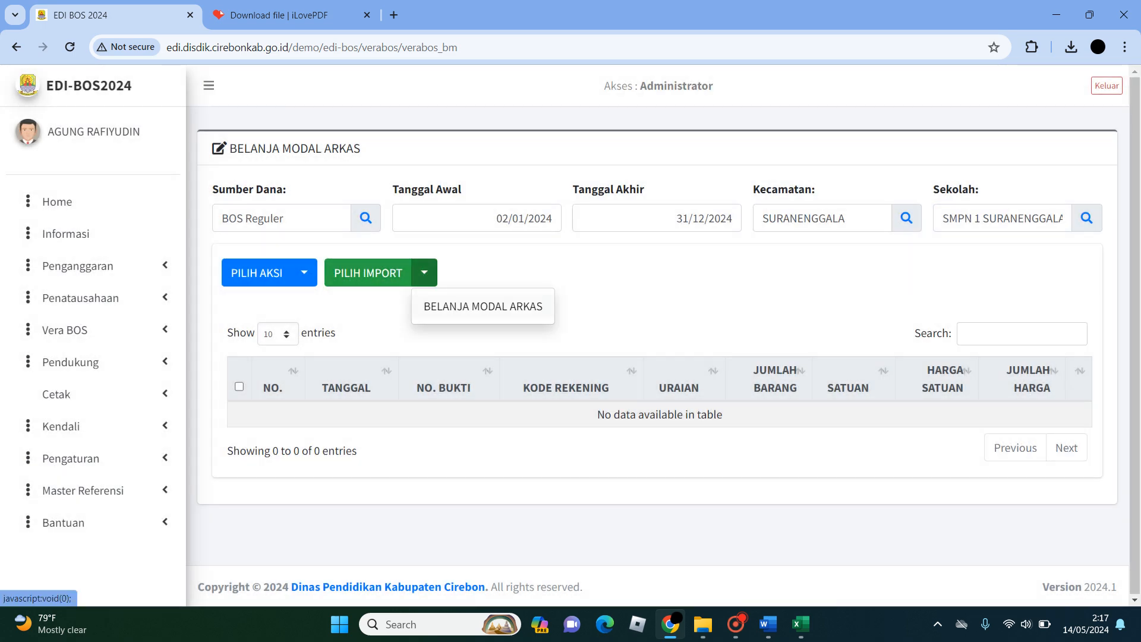
left_click(469, 306)
left_click(440, 195)
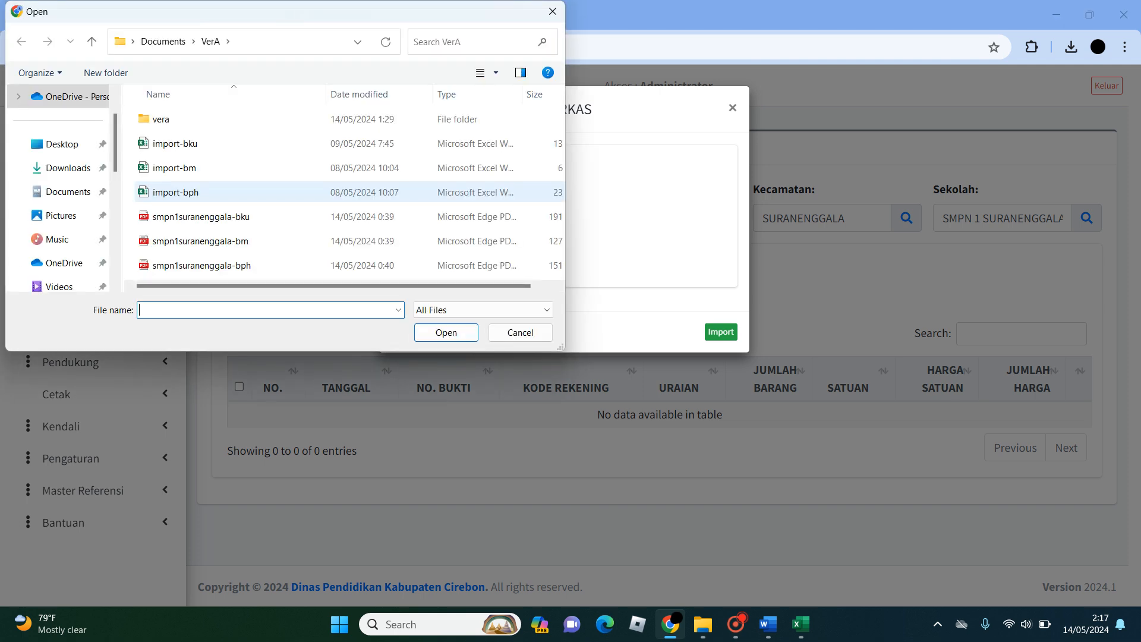
left_click(174, 168)
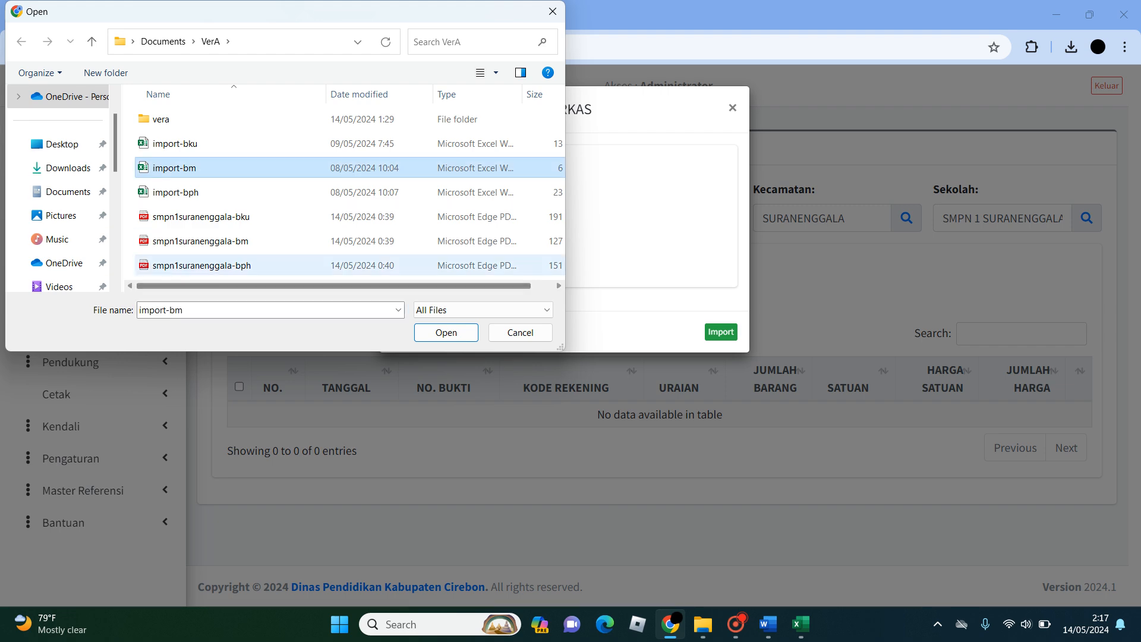
left_click(446, 333)
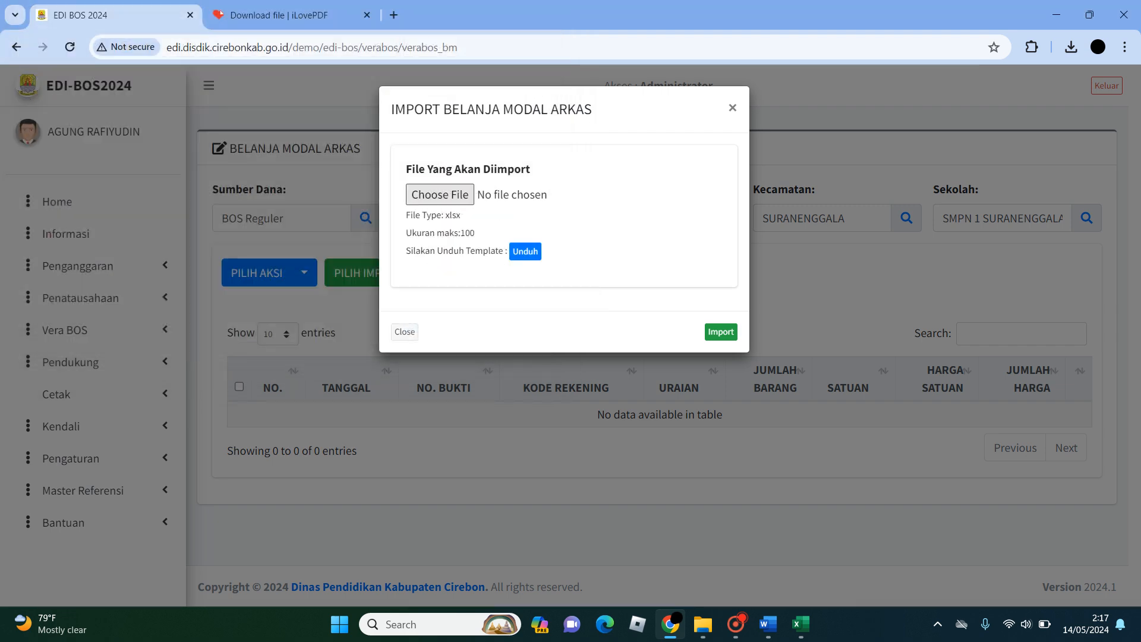
left_click(721, 332)
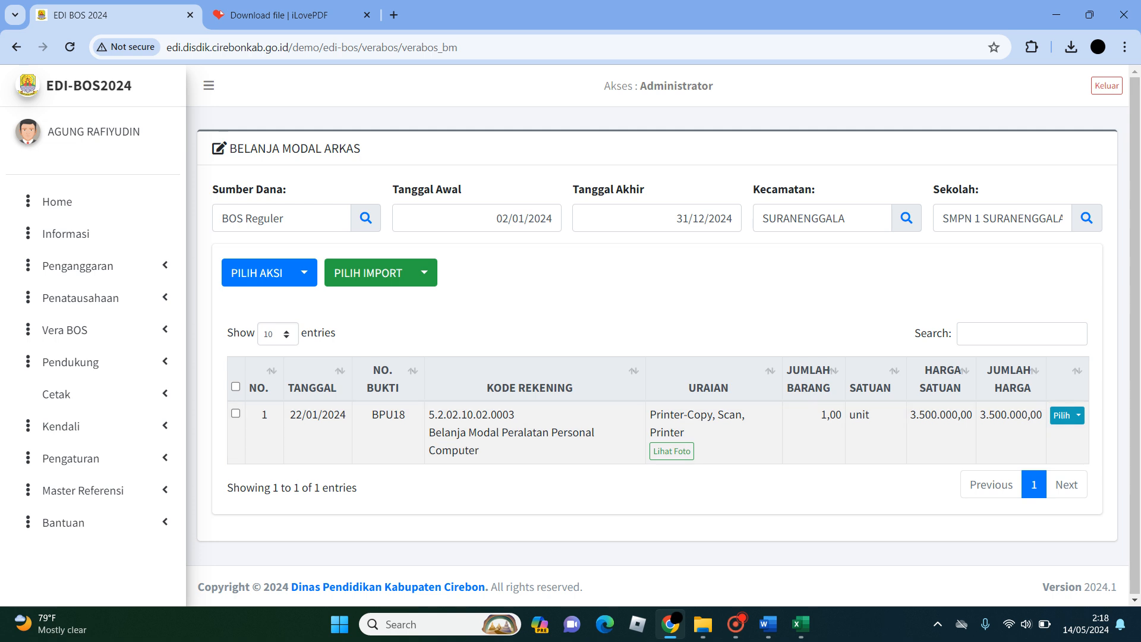
left_click(1079, 415)
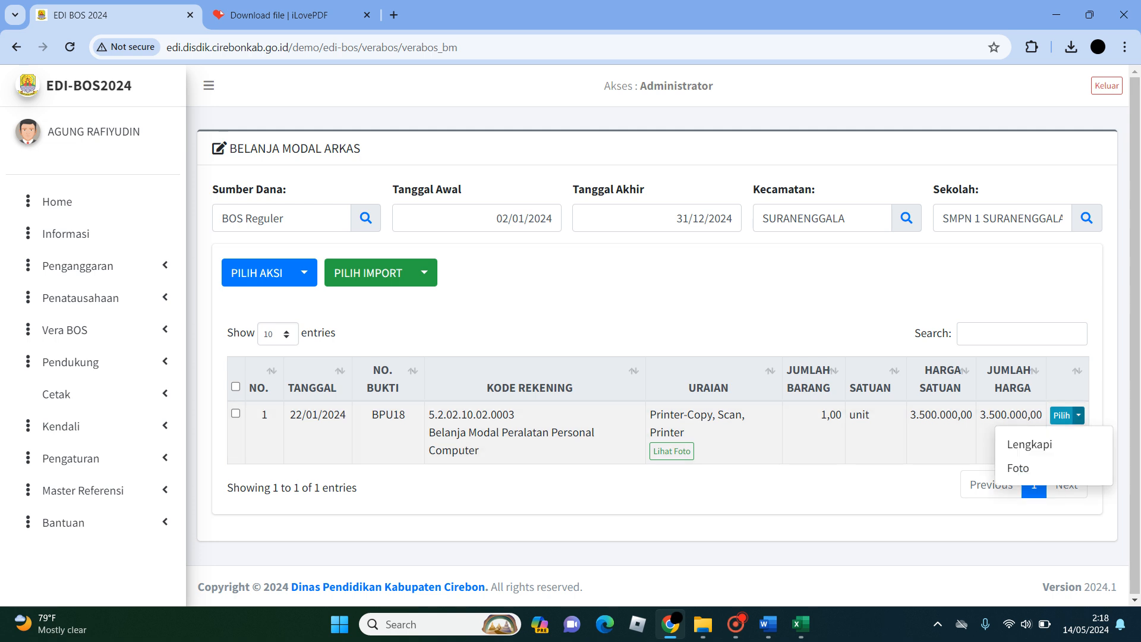
left_click(891, 298)
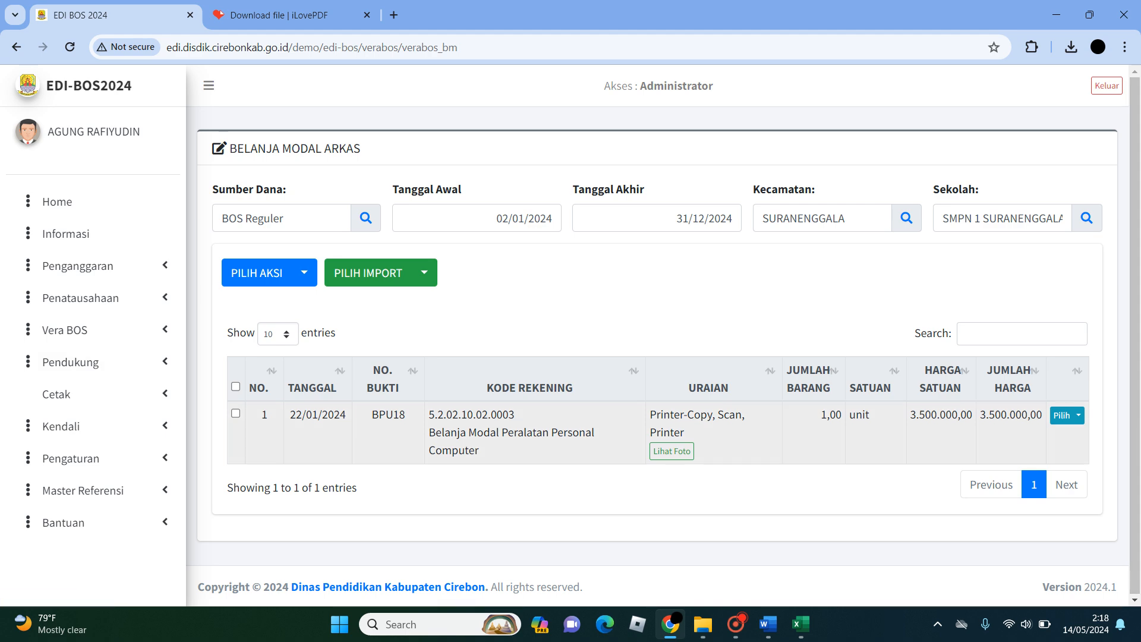
left_click(1078, 415)
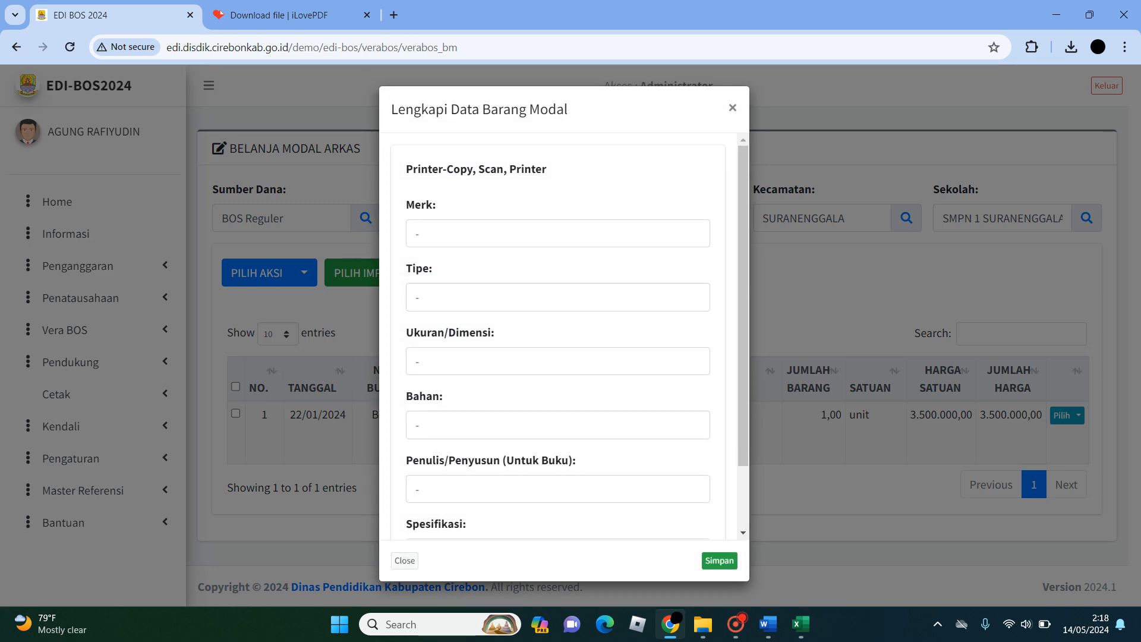
left_click(417, 233)
double_click(417, 233)
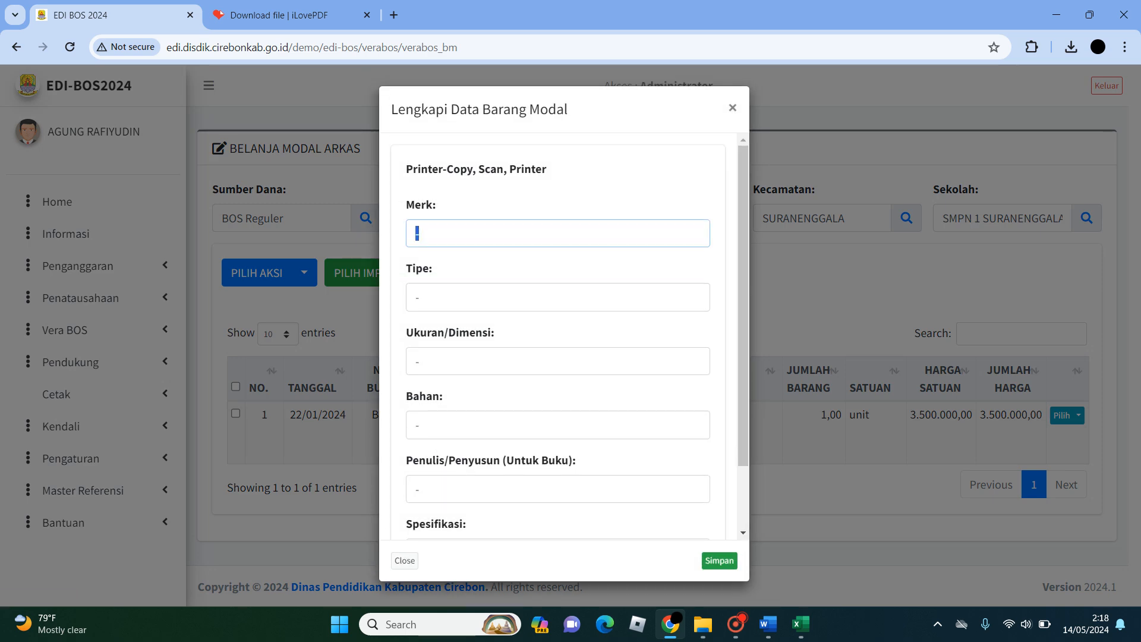
left_click(733, 108)
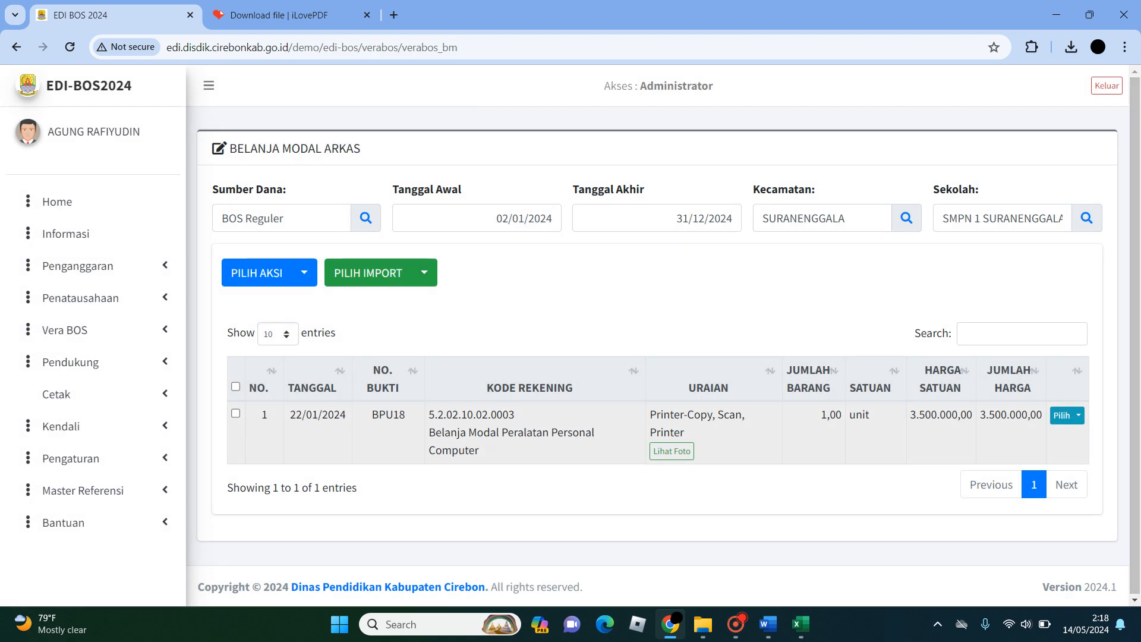
- Open the Lengkapi form for the Printer-Copy, Scan, Printer row and set its Merk to Epson
left_click(1079, 416)
left_click(1030, 444)
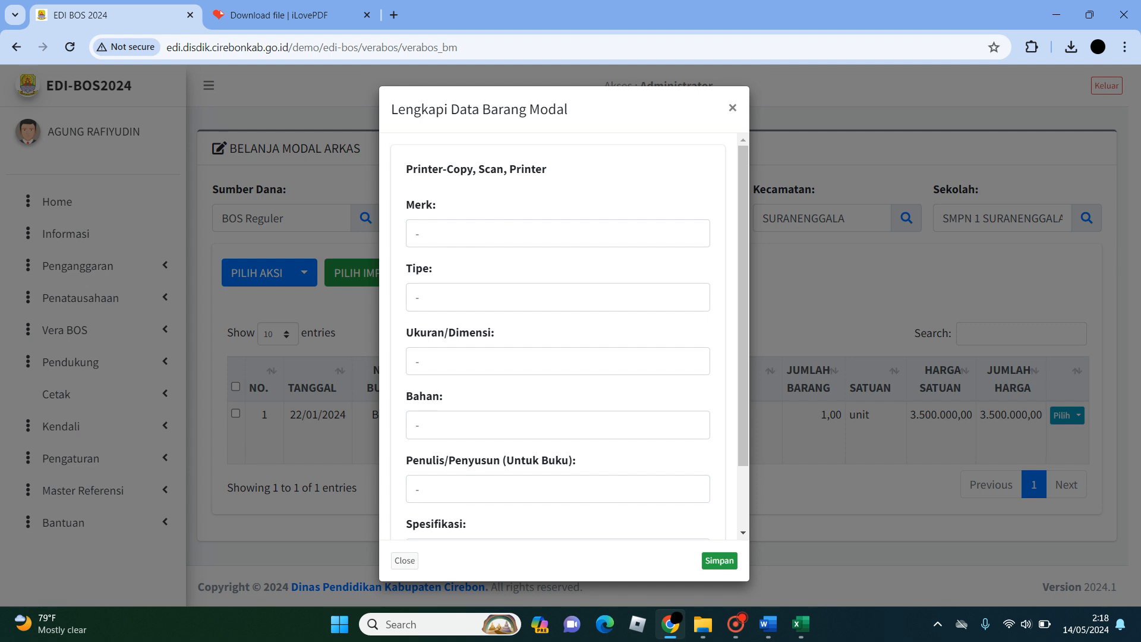
double_click(418, 233)
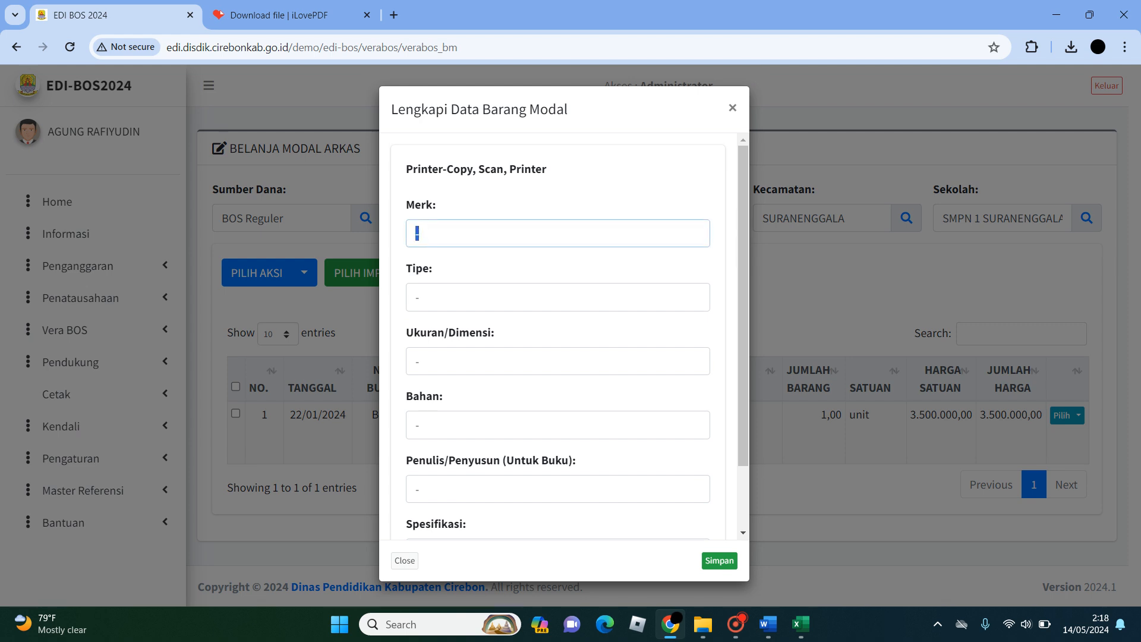
type("aN")
key("BackSpace")
key("BackSpace")
type("Epson")
key("Tab")
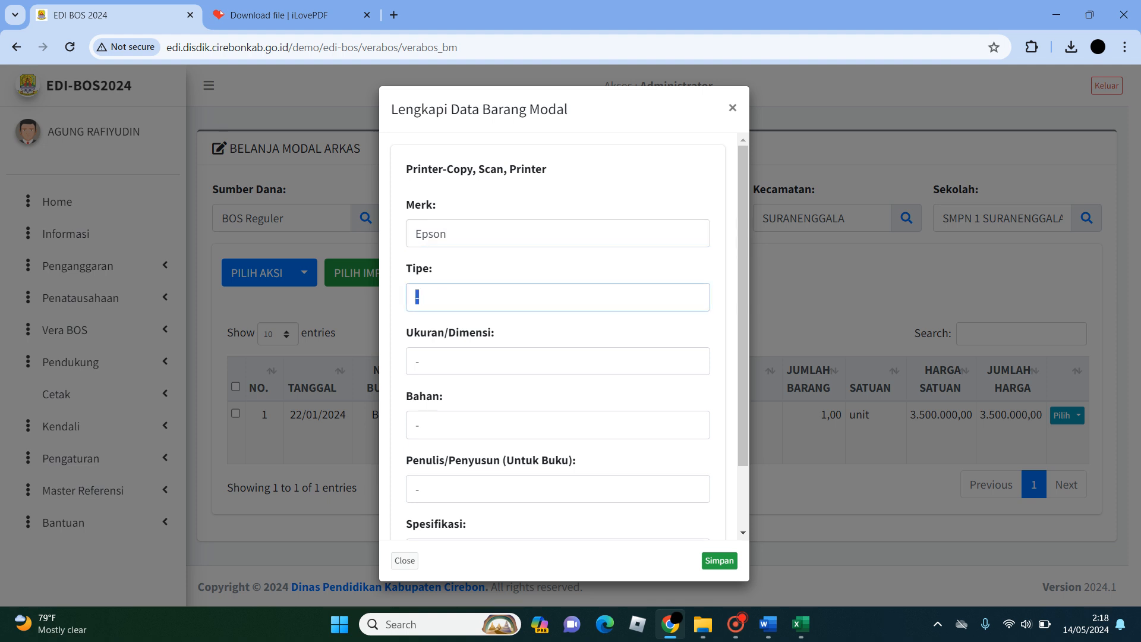
- Set the printer's Tipe to "Printer, Scanner, Copy"
type("Multi")
key("BackSpace")
key("BackSpace")
key("BackSpace")
key("BackSpace")
key("BackSpace")
type("Printer, Scanner, Copy")
- Leave Ukuran/Dimensi and Bahan as a dash, copy the Tipe text into Spesifikasi, and save the printer's details
left_click(419, 361)
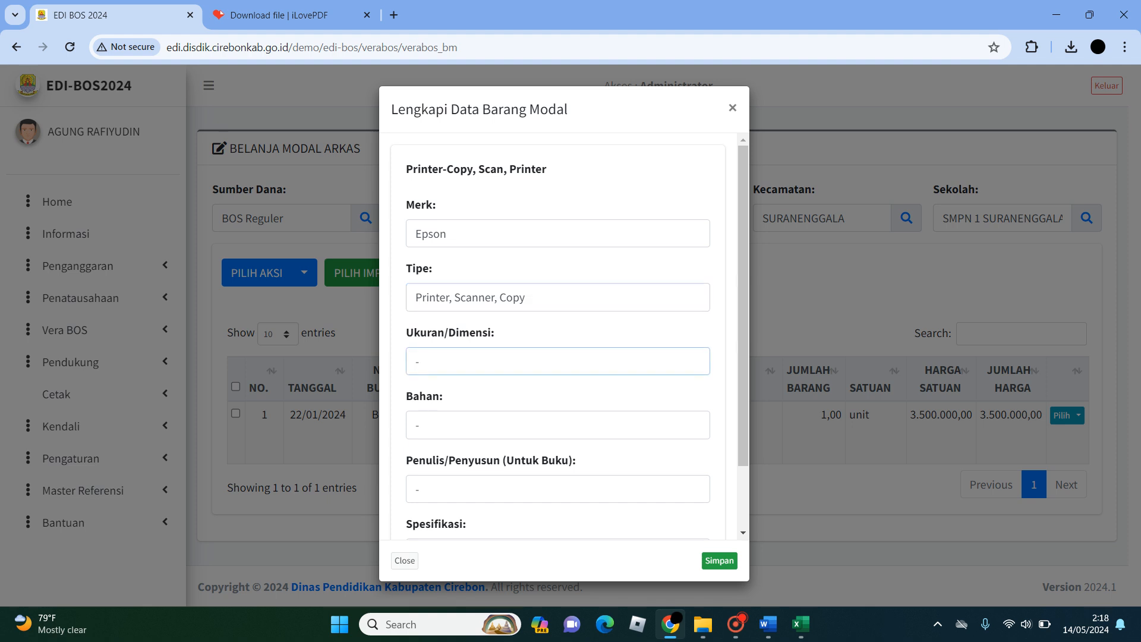
key("BackSpace")
type("-")
left_click(419, 425)
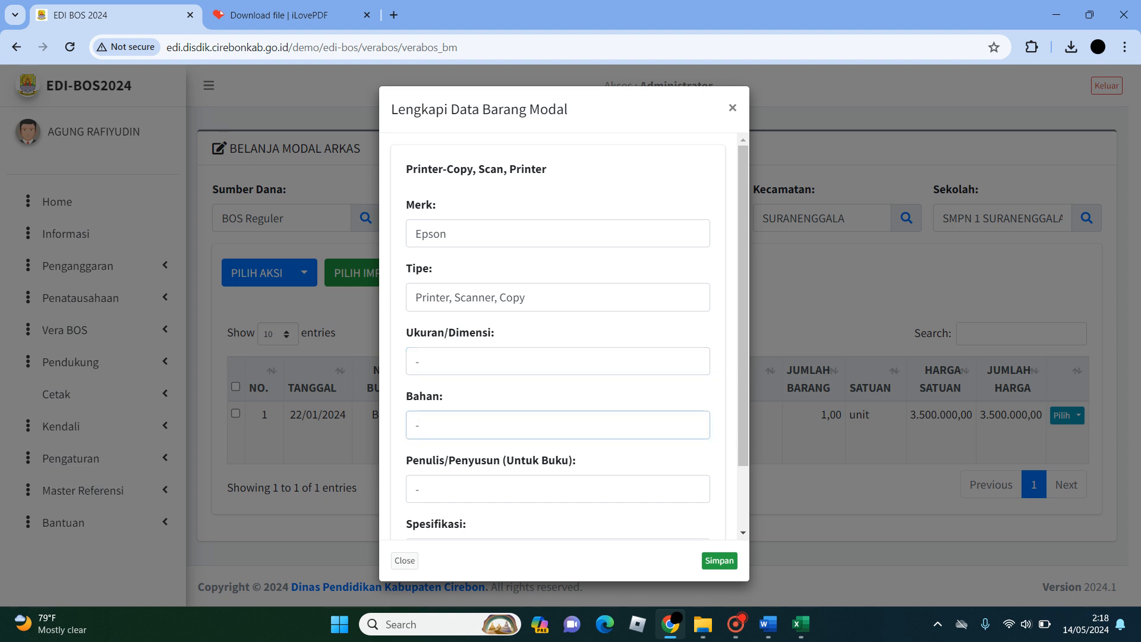
scroll(558, 339, "down", 2)
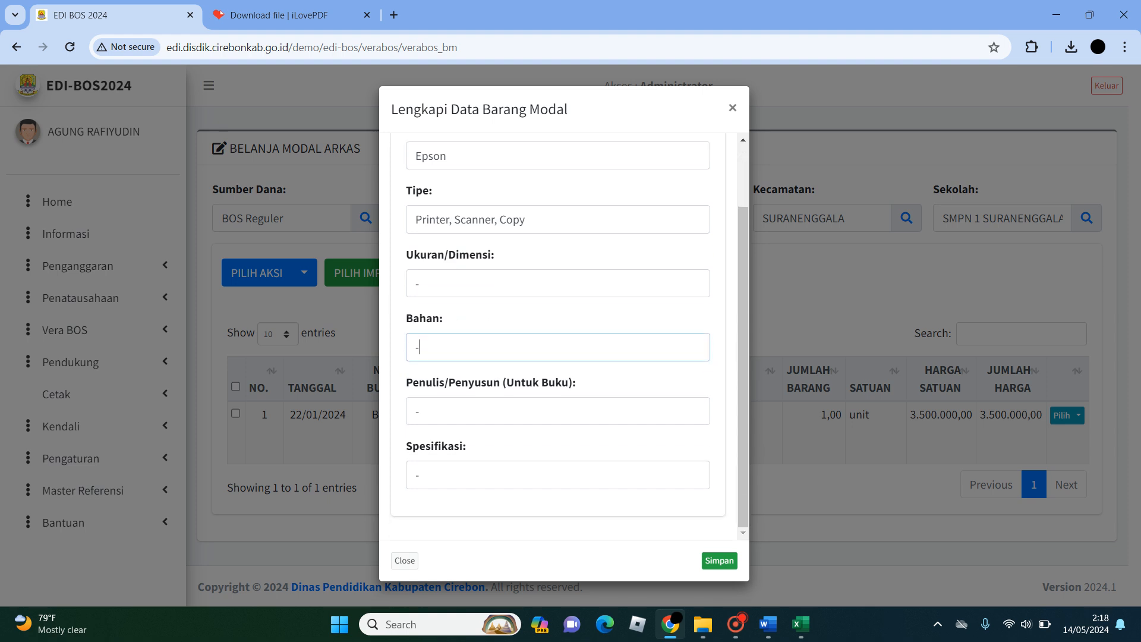
double_click(419, 475)
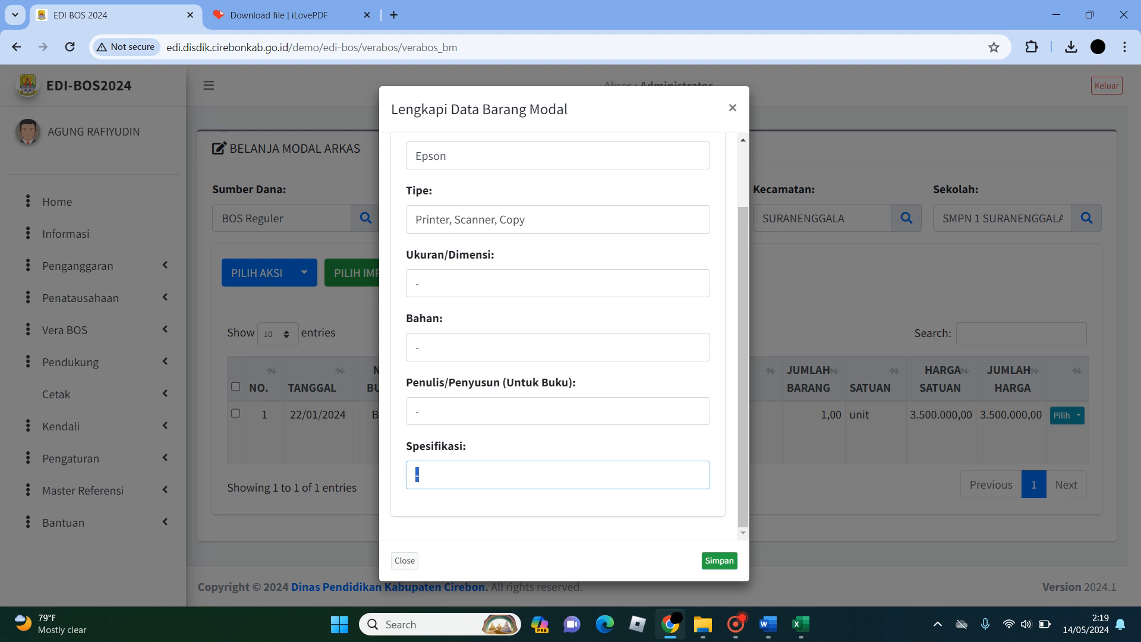
left_click_drag(526, 220, 416, 219)
key("ctrl+c")
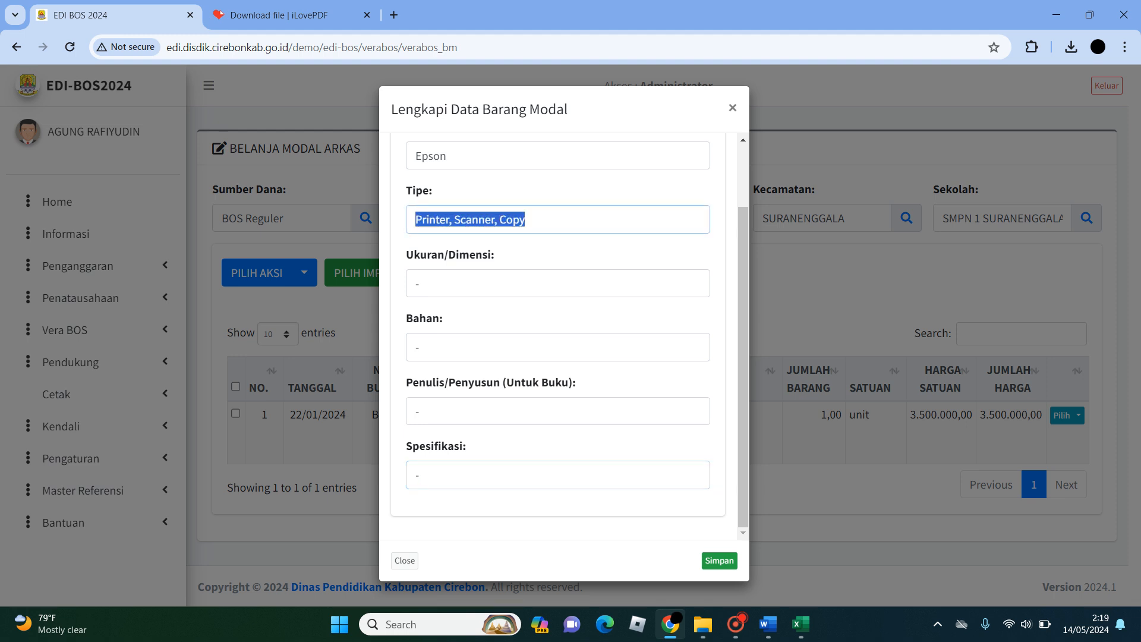
double_click(418, 475)
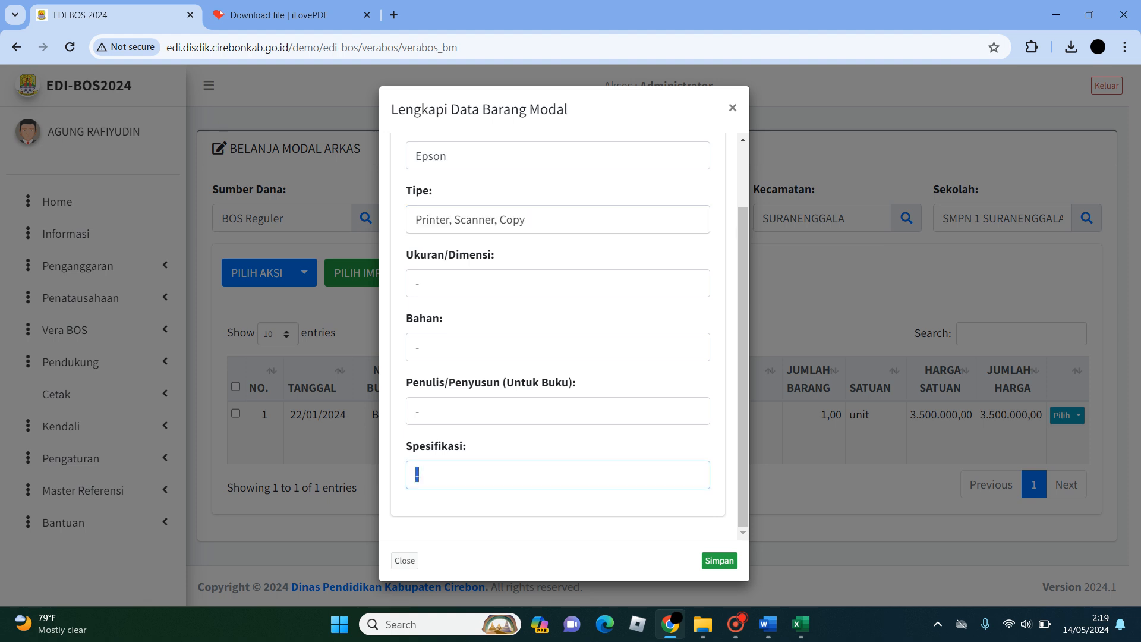
key("ctrl+v")
scroll(558, 333, "up", 2)
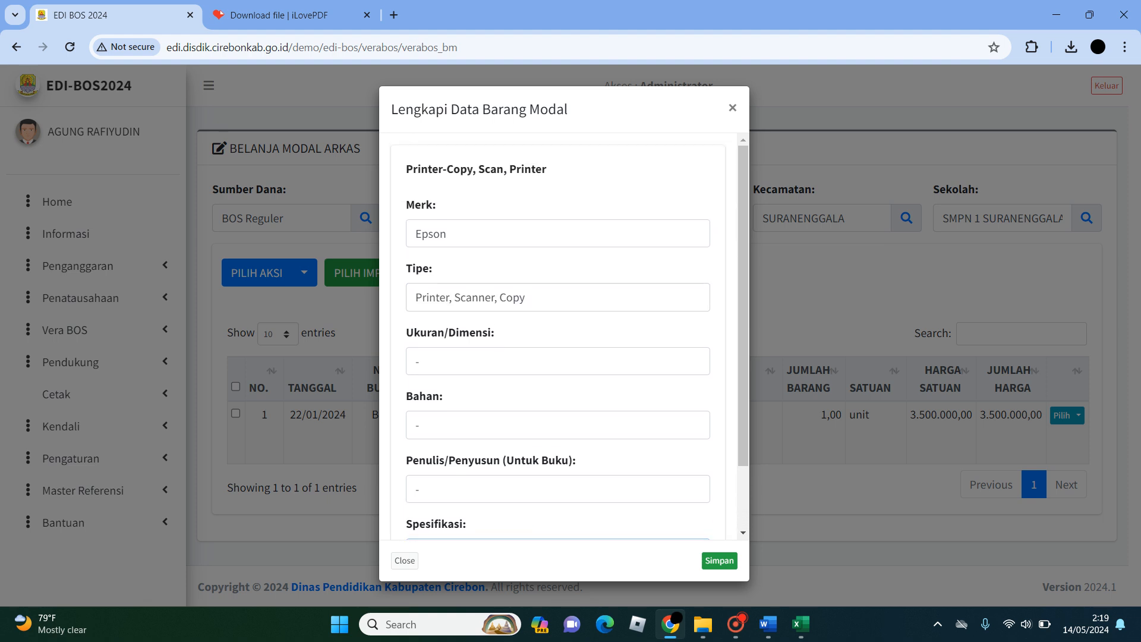
left_click(719, 560)
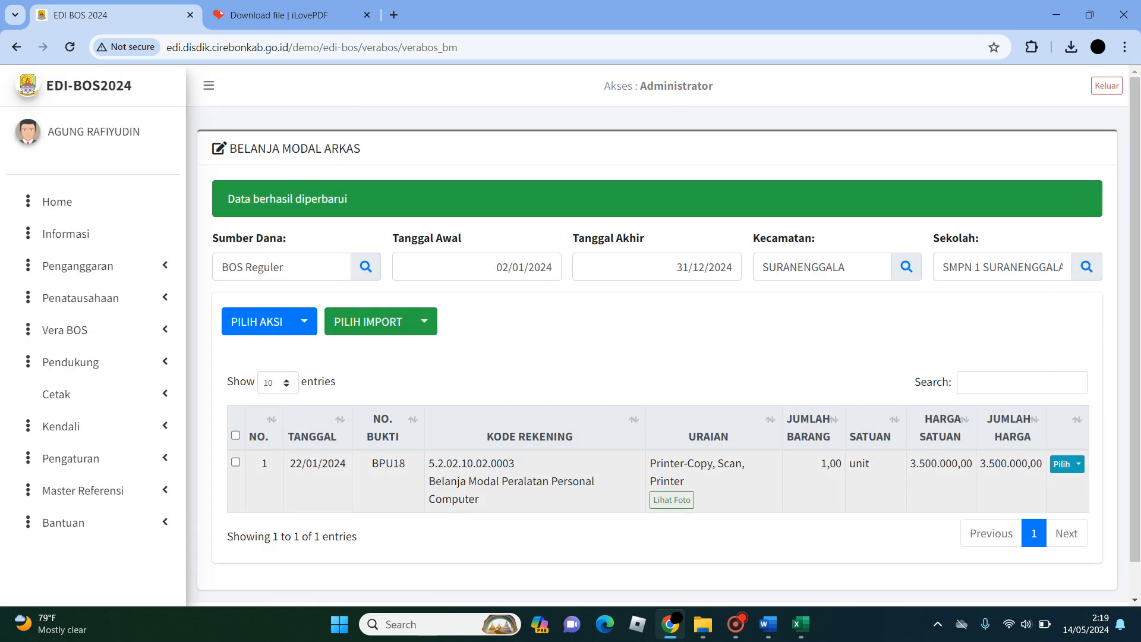
- Reopen the printer row's Lengkapi form to check the saved details down to Spesifikasi, and close it
left_click(1067, 464)
left_click(1028, 492)
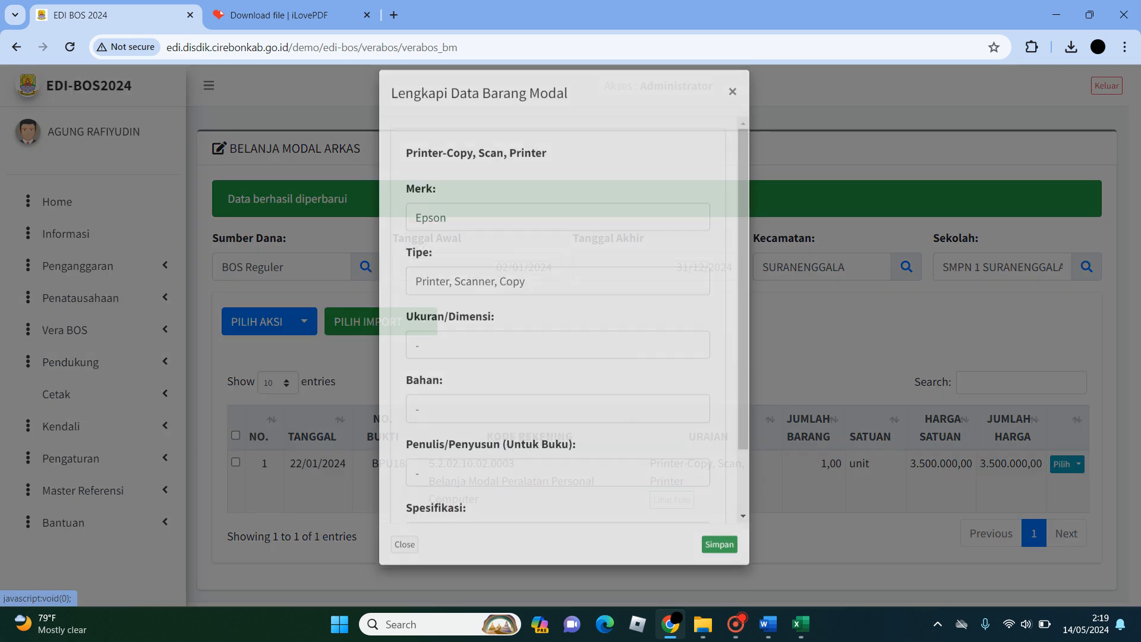
scroll(557, 333, "down", 3)
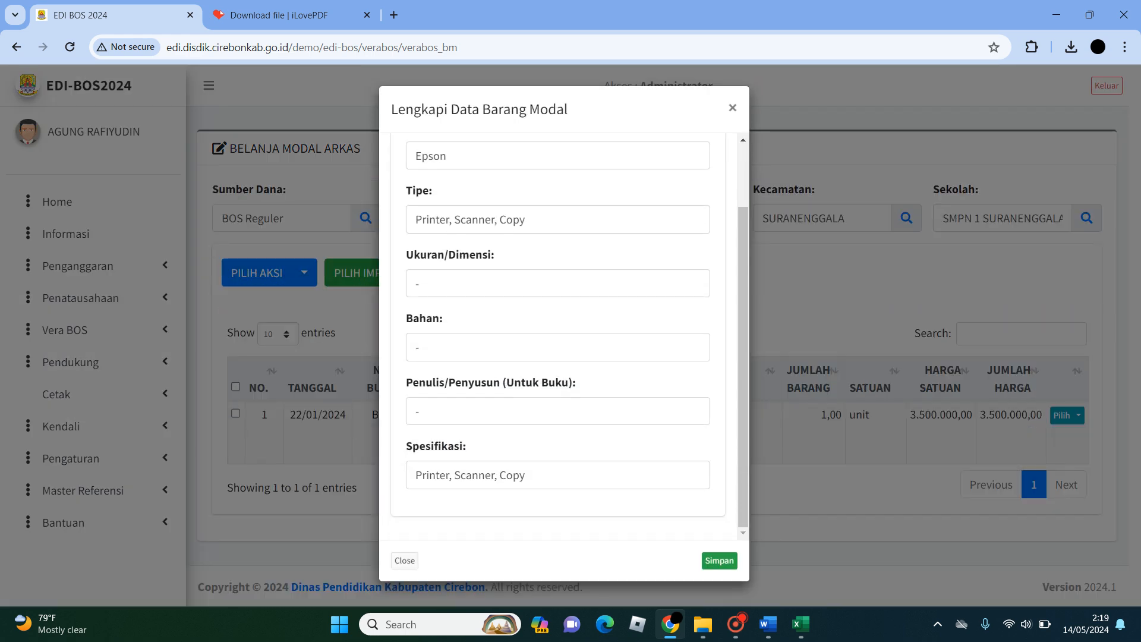
left_click(404, 560)
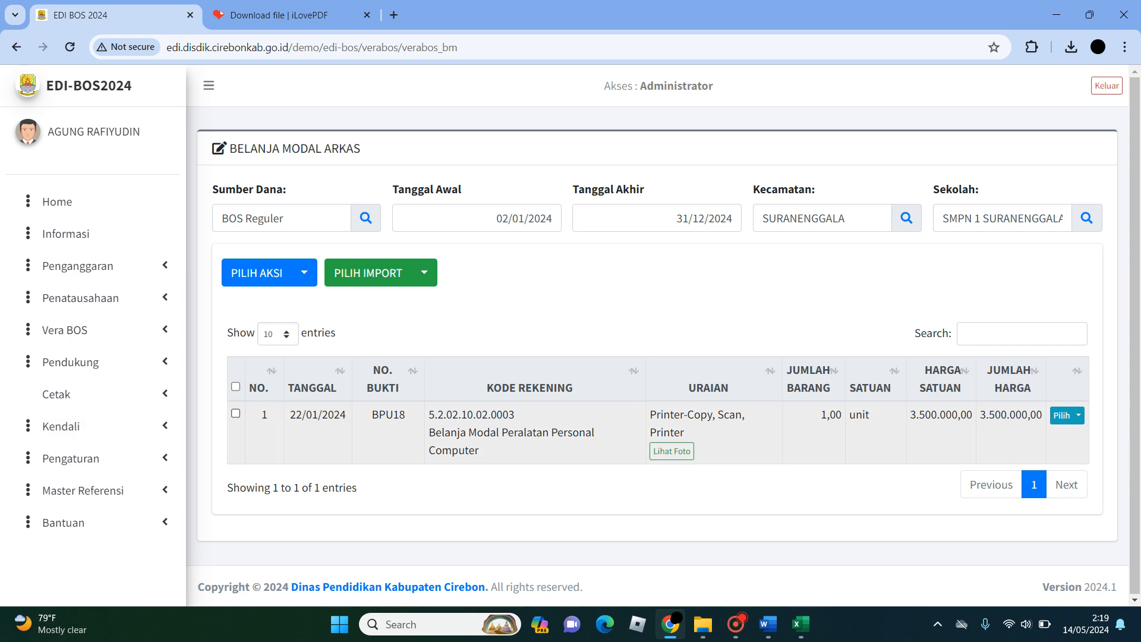
- Select the printer row and view the Lengkapi form for selected data, closing it without changes
left_click(236, 413)
left_click(236, 387)
left_click(236, 387)
left_click(236, 414)
left_click(305, 273)
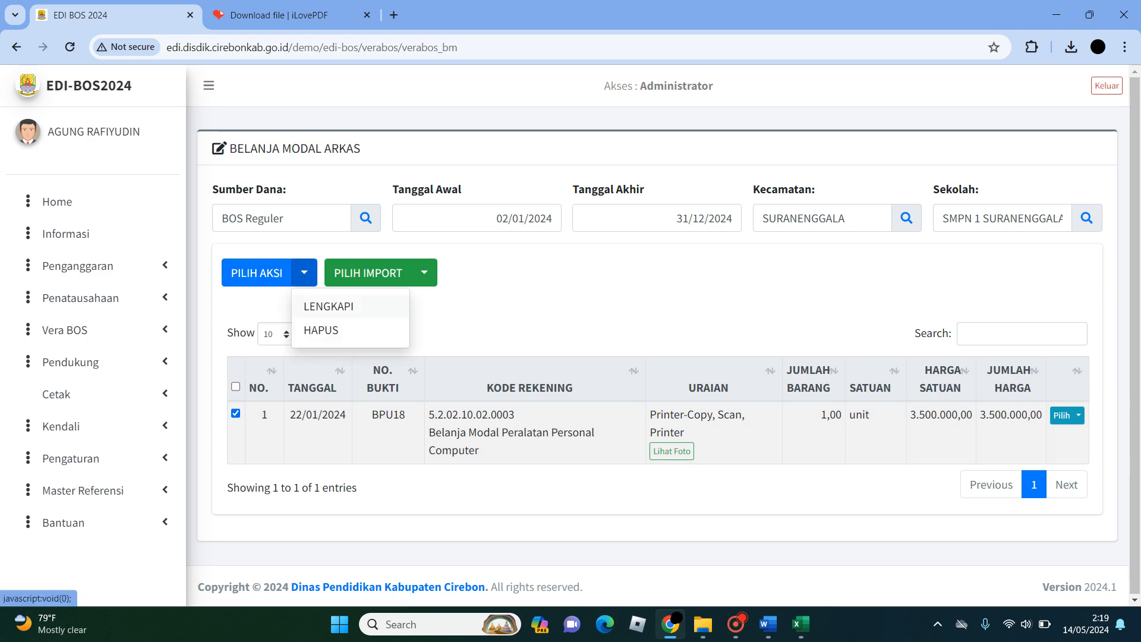
left_click(329, 306)
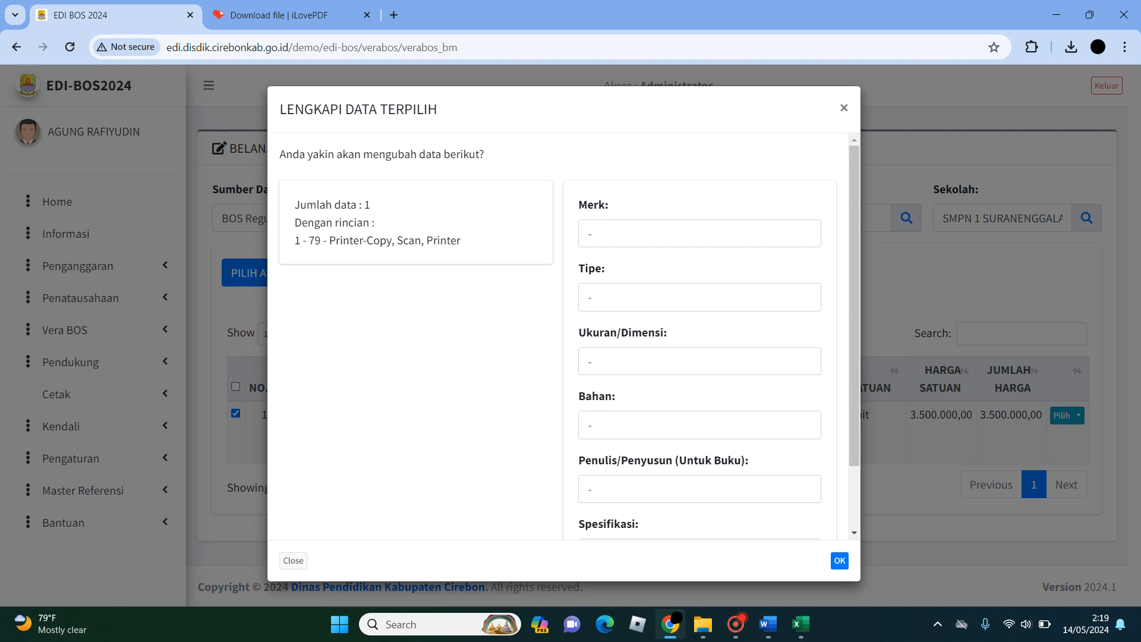
double_click(592, 489)
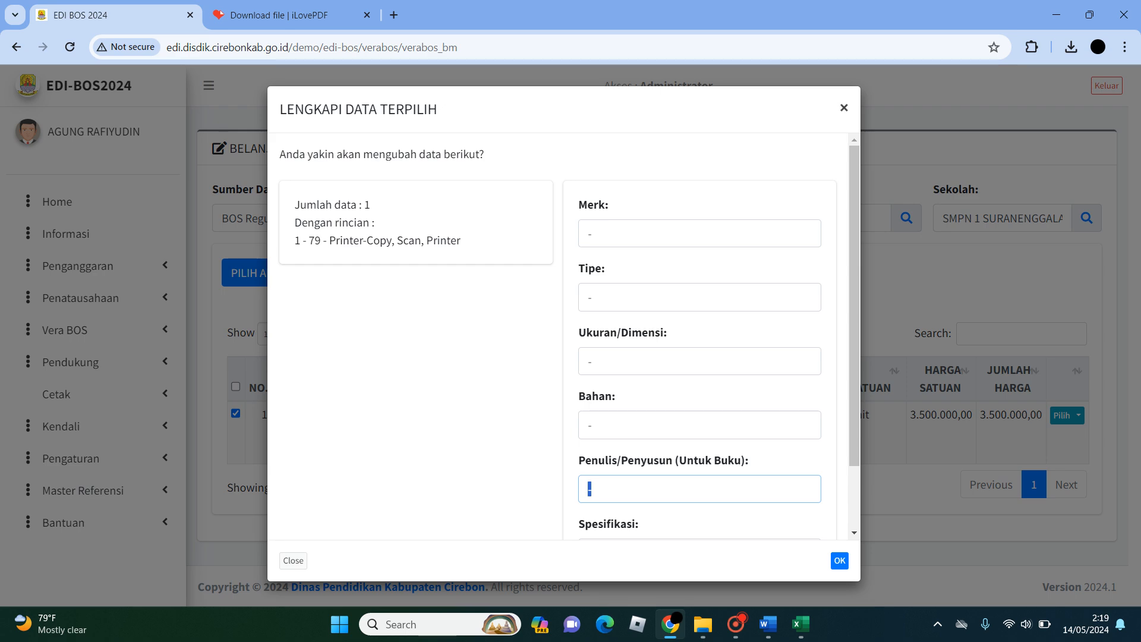
left_click(293, 560)
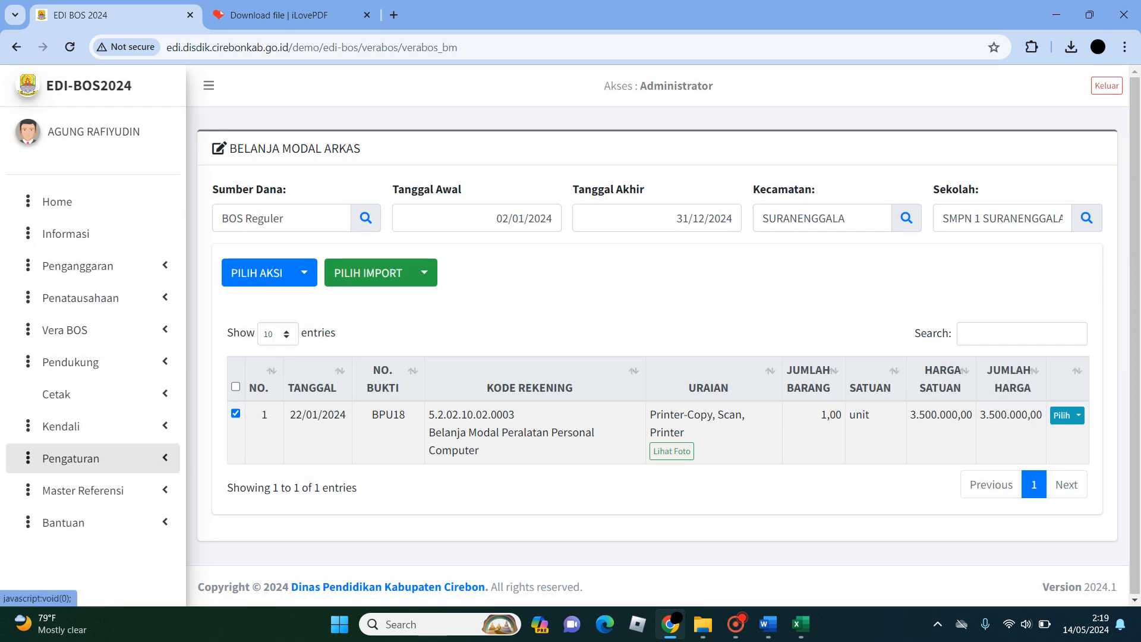
- Check the bulk actions offered for the selected printer row, and deselect the row
left_click(304, 273)
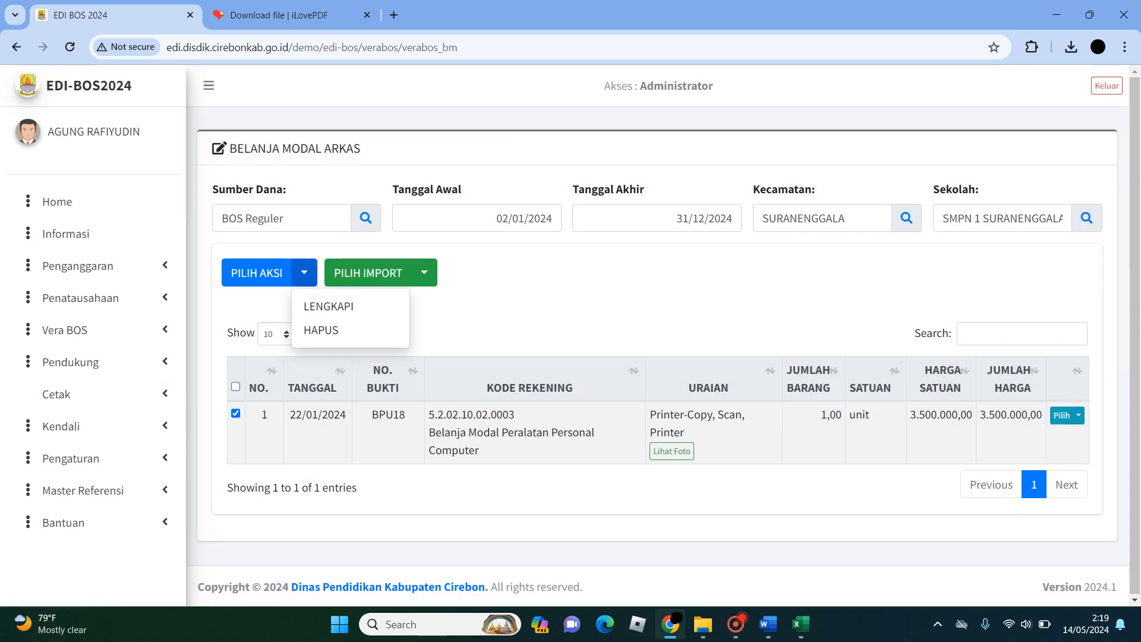
left_click(262, 308)
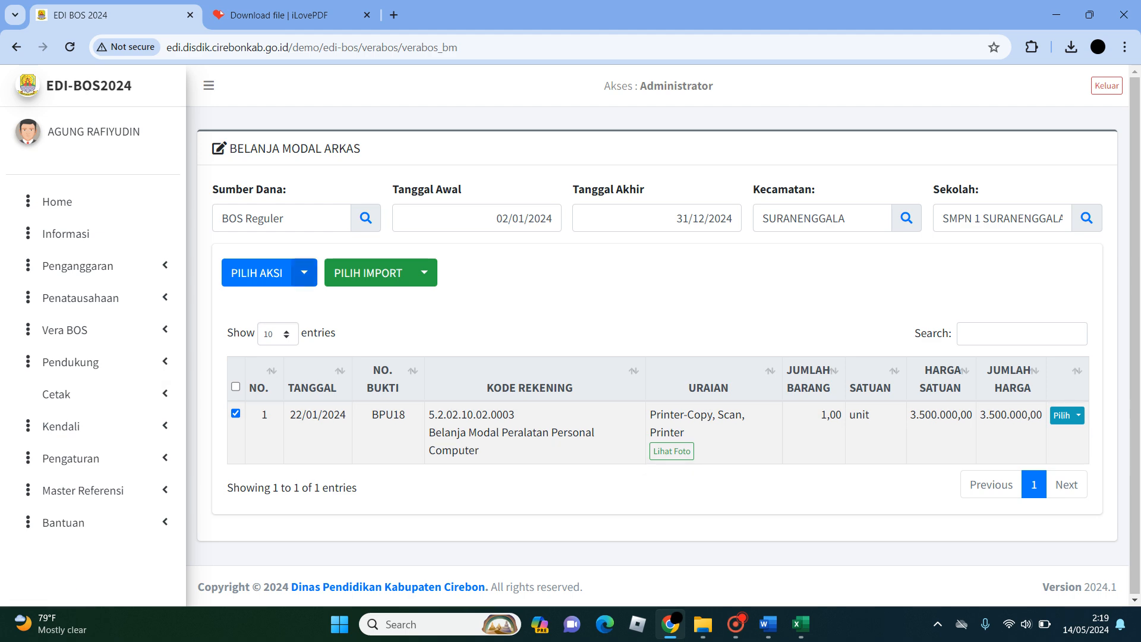
left_click(304, 273)
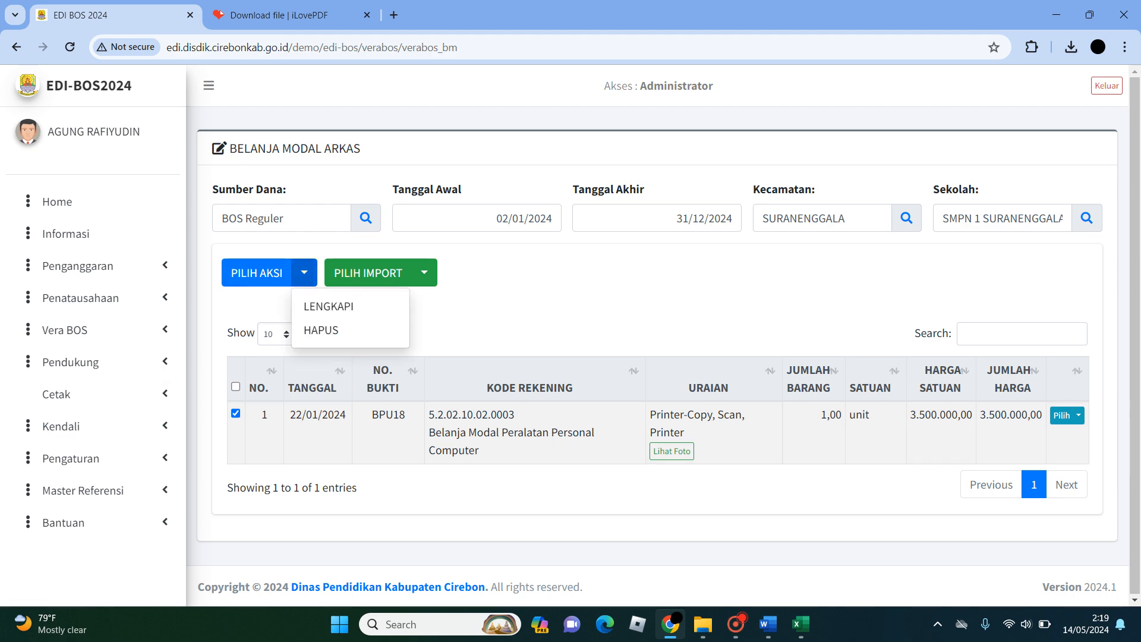
left_click(262, 309)
left_click(236, 413)
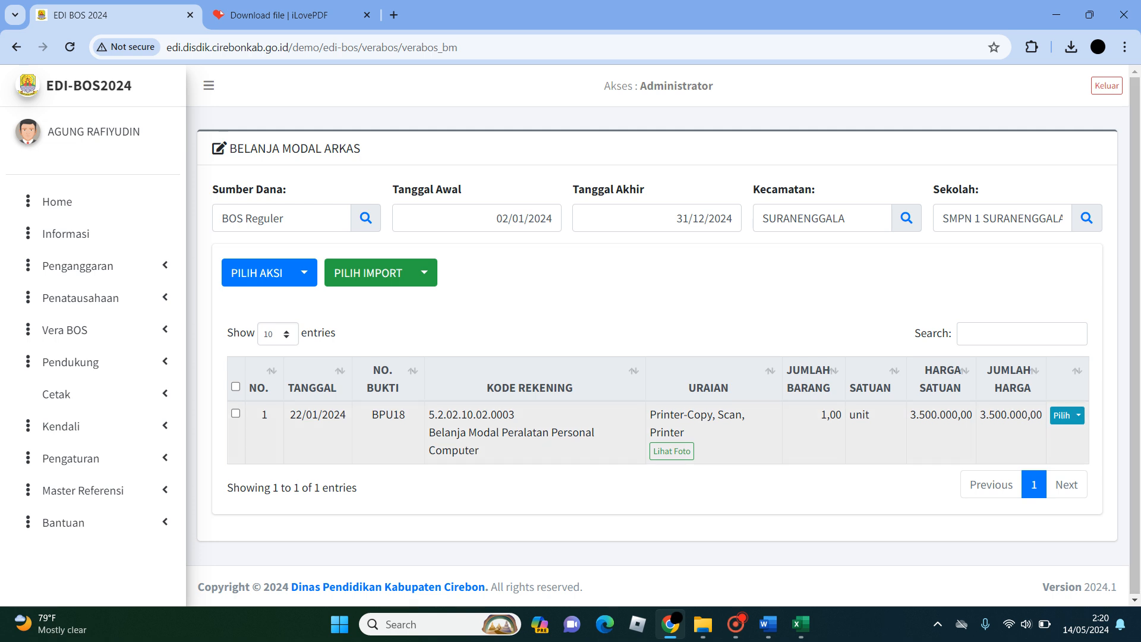
- Check the Lengkapi and Foto actions offered for the printer row and highlight its account description, leaving the row unchanged
left_click(1079, 416)
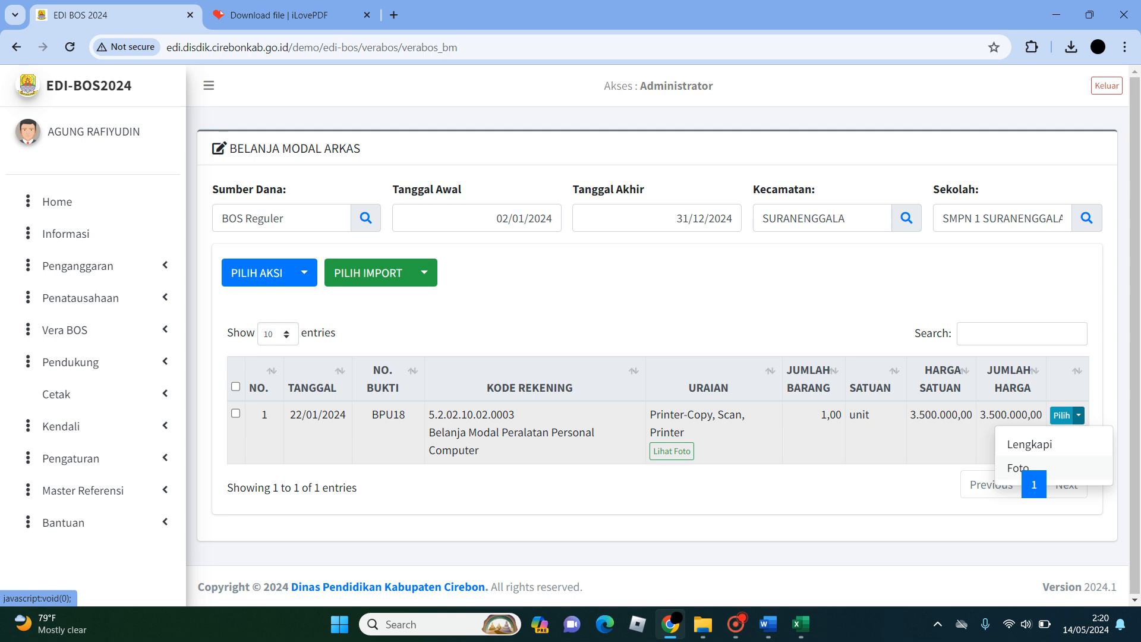
left_click(1018, 468)
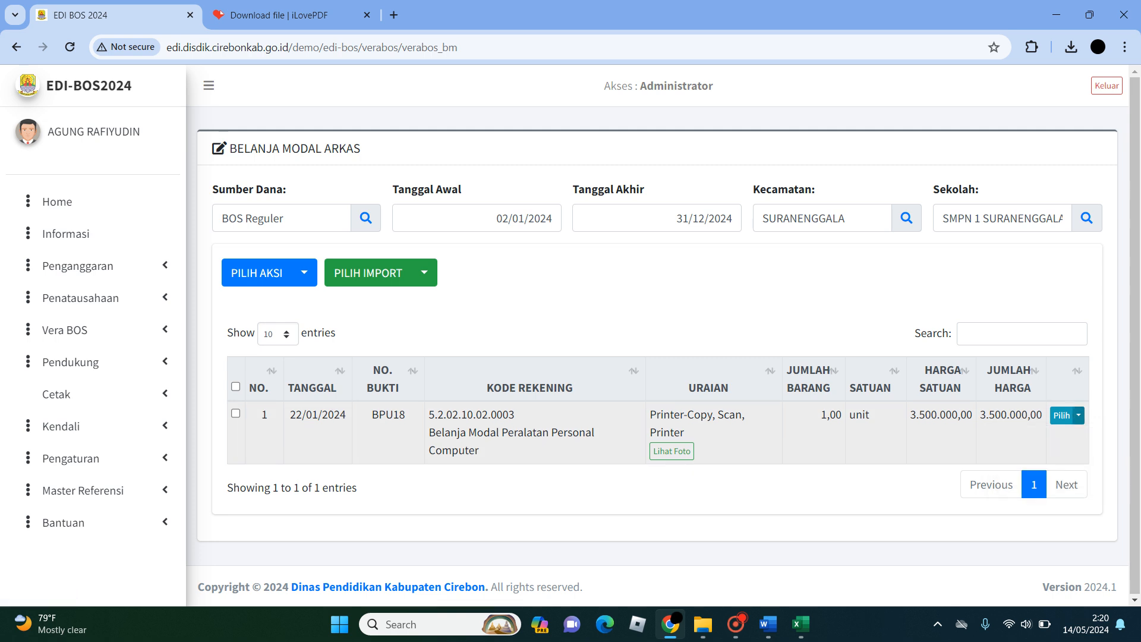
left_click(1079, 415)
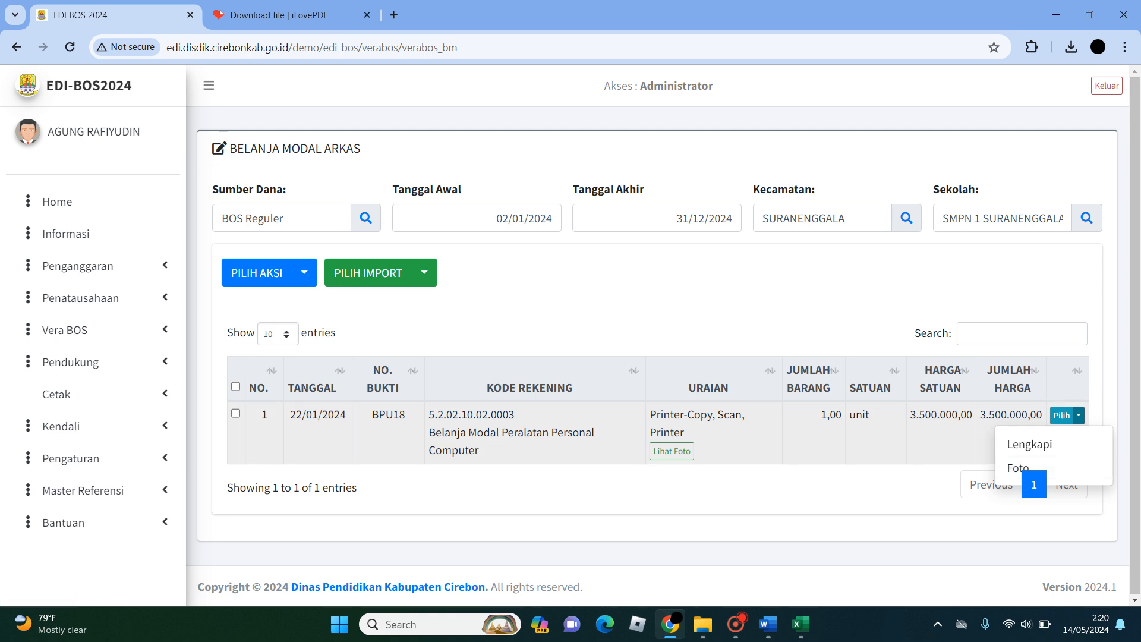
left_click_drag(429, 432, 478, 451)
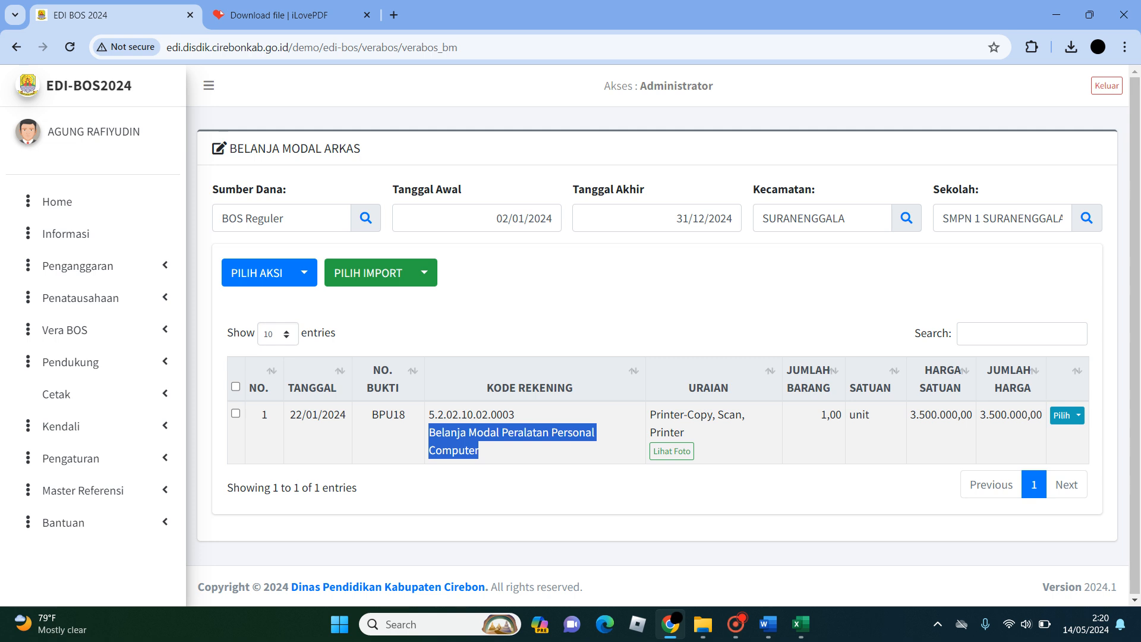
left_click(832, 297)
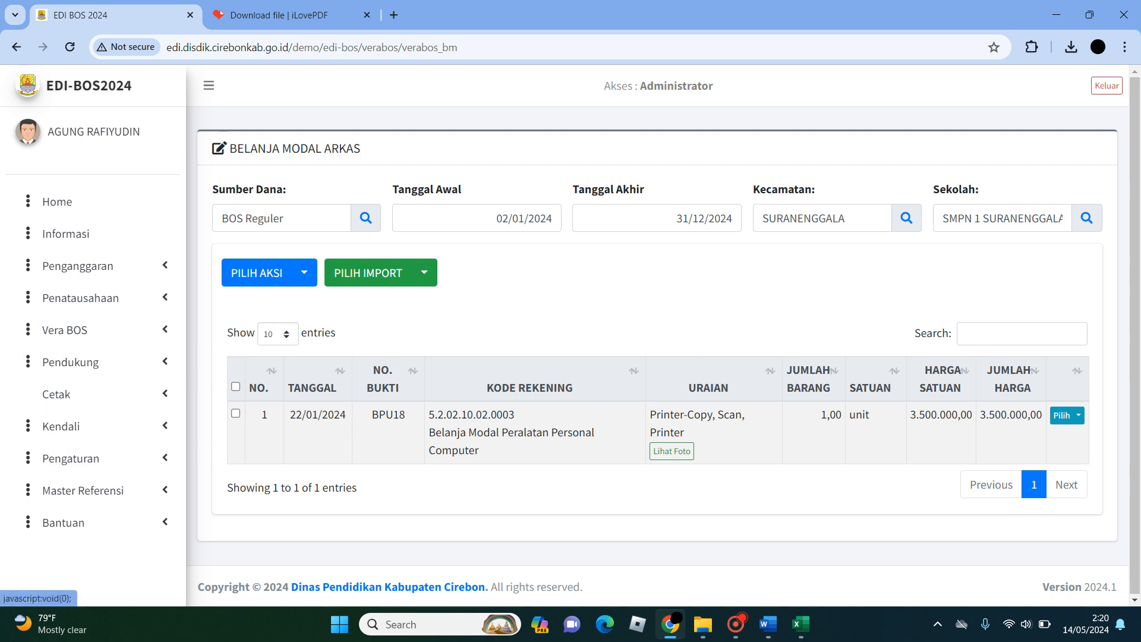
- Expand the Vera BOS pages and switch to the Word tutorial to read which details need completing after the BKU, BM, BPH and tax imports
left_click(89, 330)
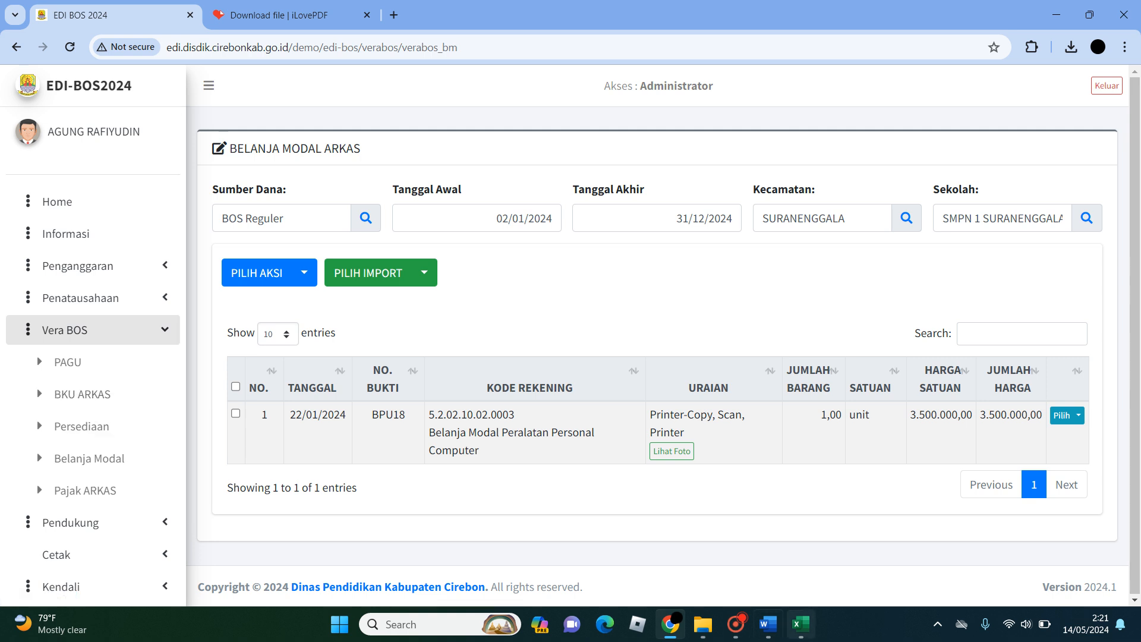
left_click(768, 624)
scroll(874, 276, "down", 2)
scroll(874, 276, "down", 4)
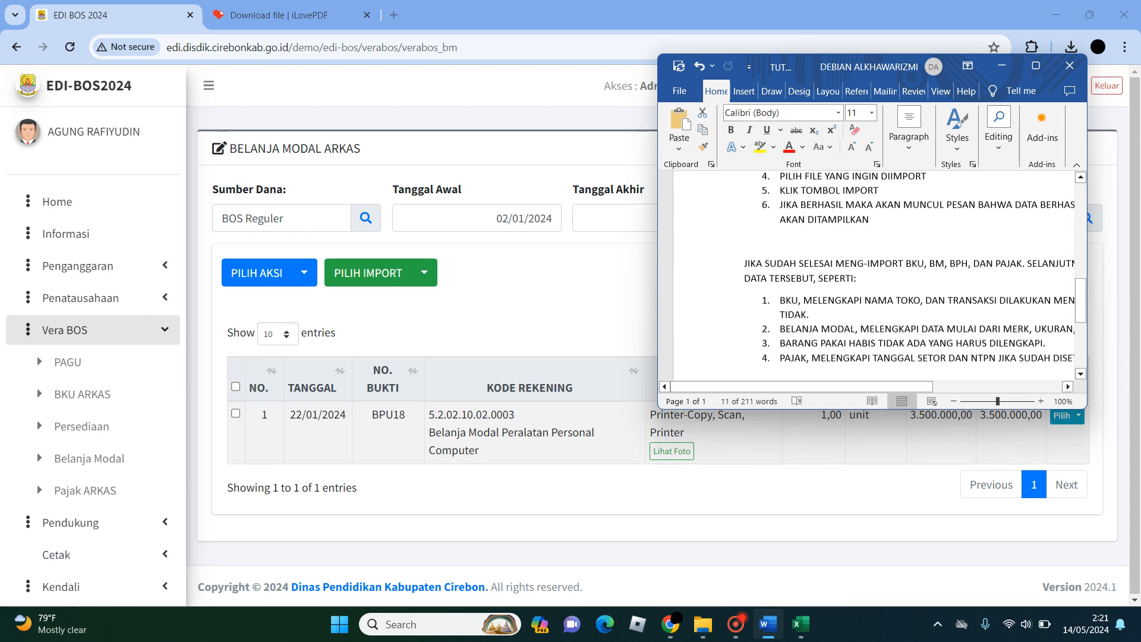
scroll(873, 276, "right", 3)
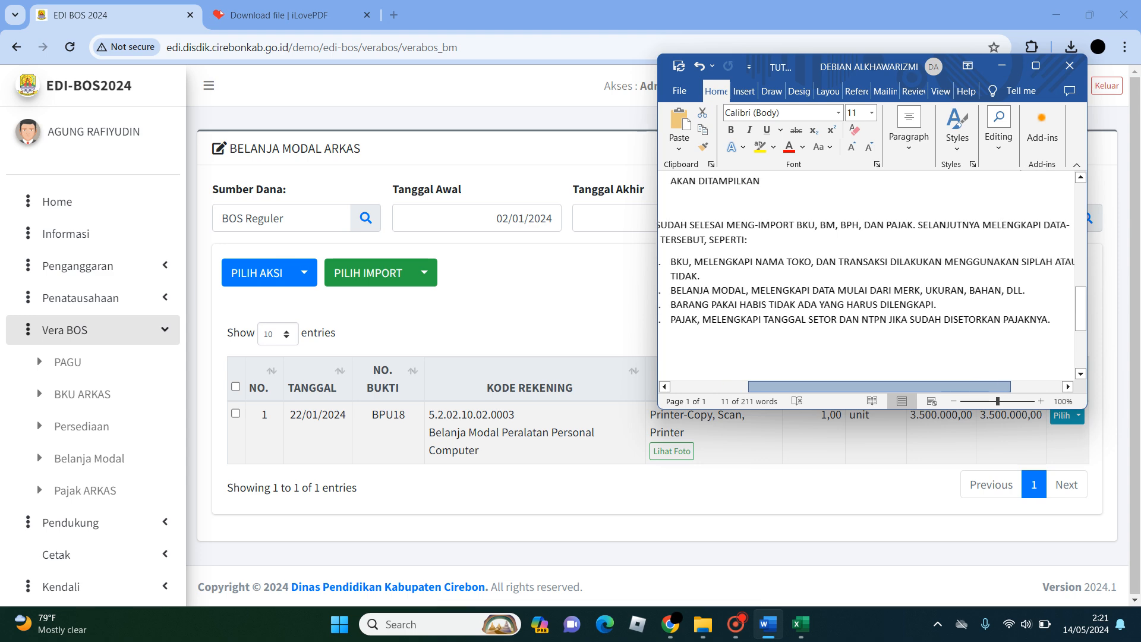
scroll(874, 276, "right", 3)
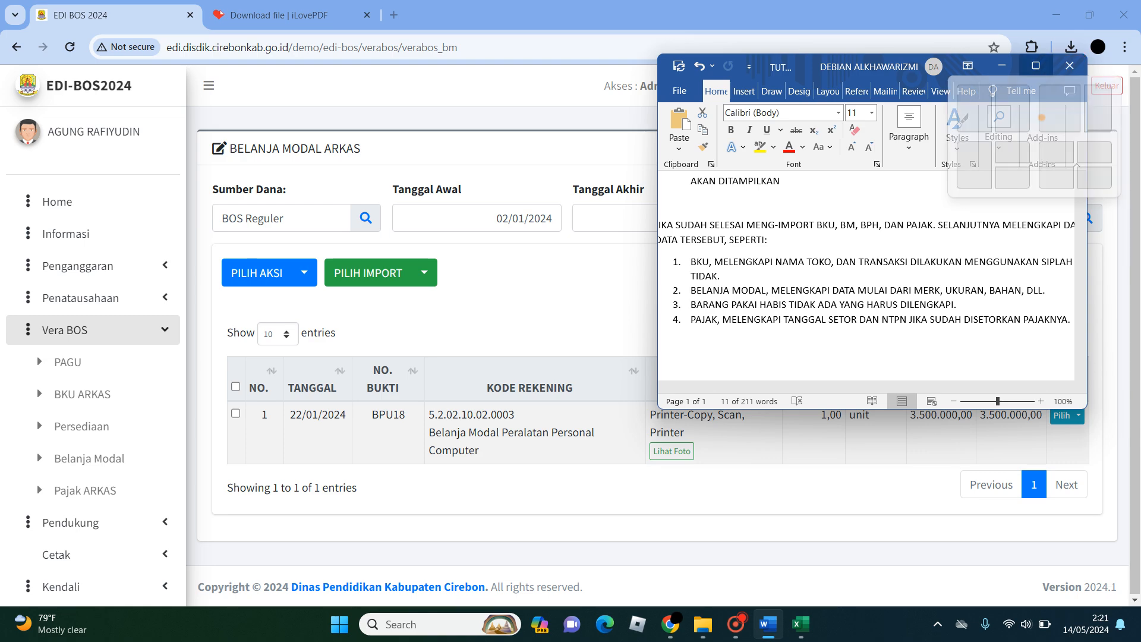
- Maximize the Word tutorial, review its import steps from the beginning, and switch back to EDI BOS in the browser
left_click(1035, 66)
scroll(564, 350, "up", 5)
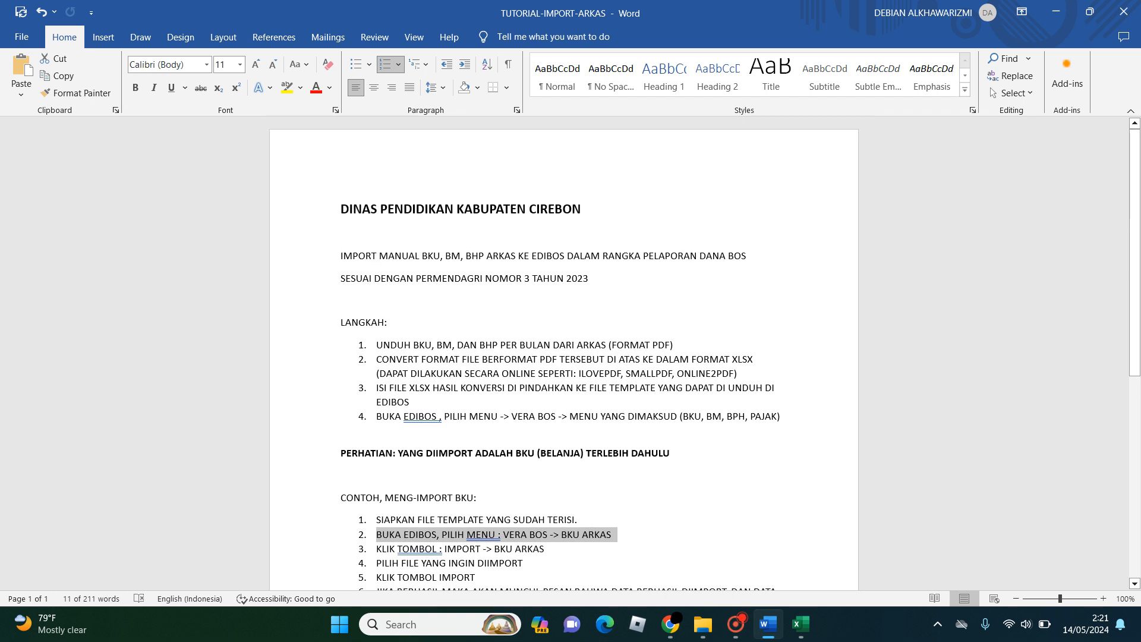
left_click(342, 209)
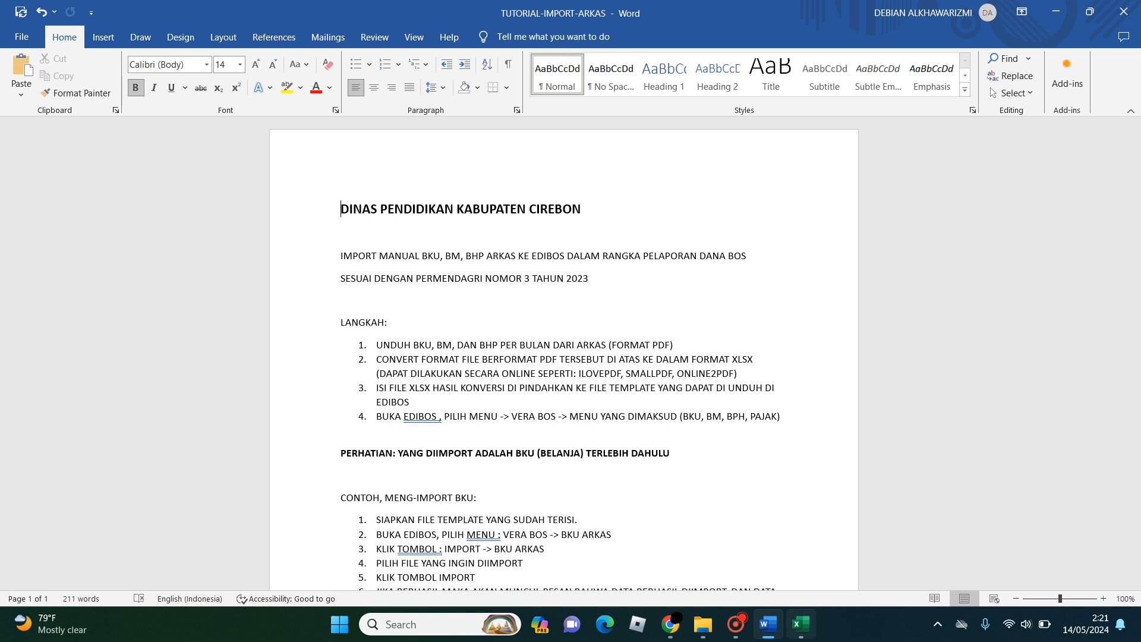
mouse_move(801, 624)
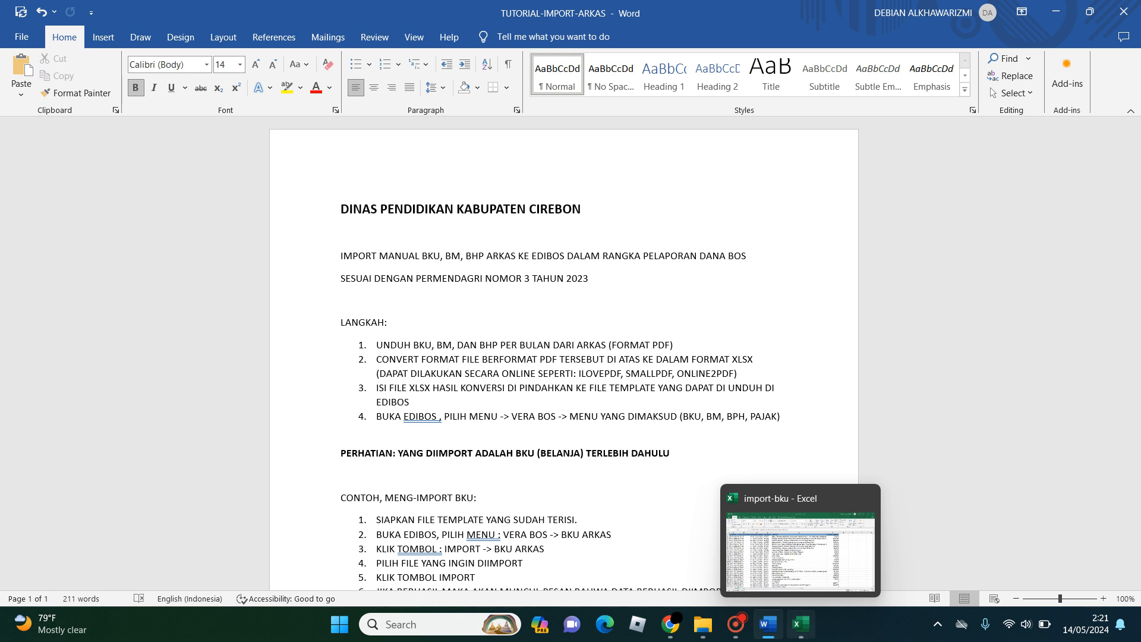
left_click(670, 624)
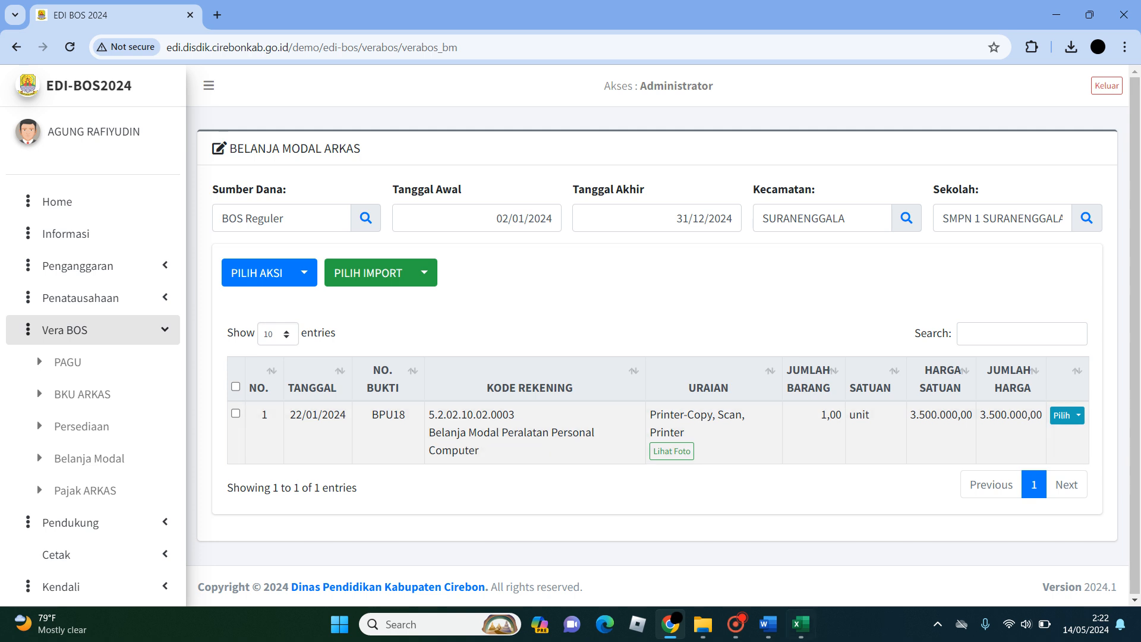
left_click(736, 624)
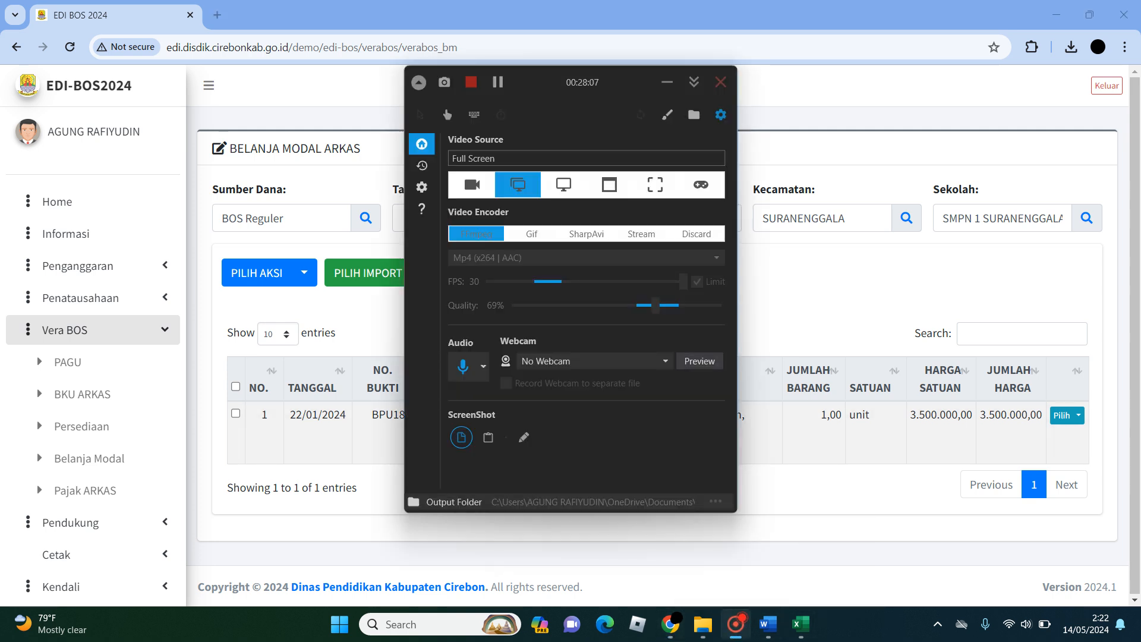